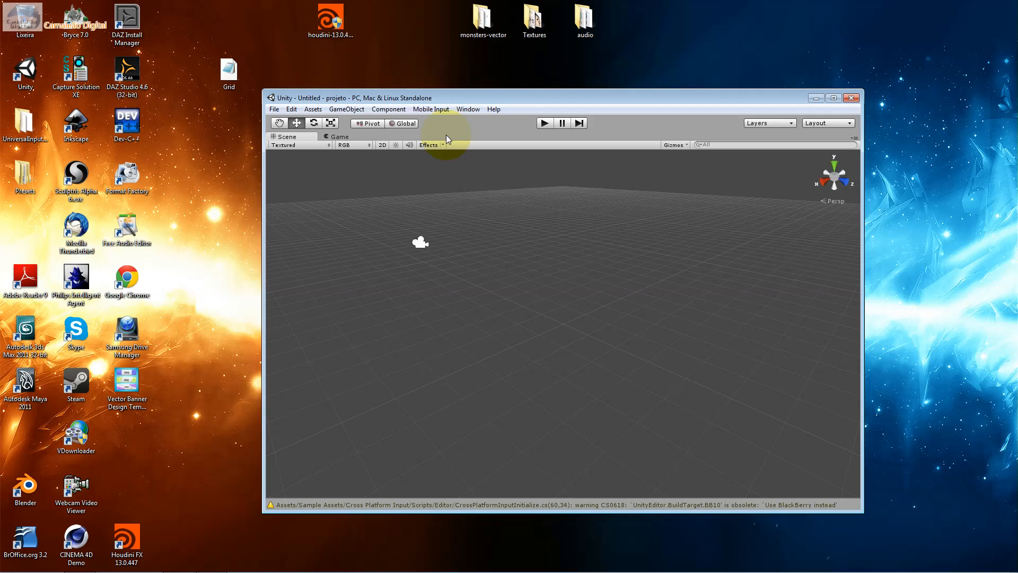
Show the Project window and start importing a custom package
left_click(467, 109)
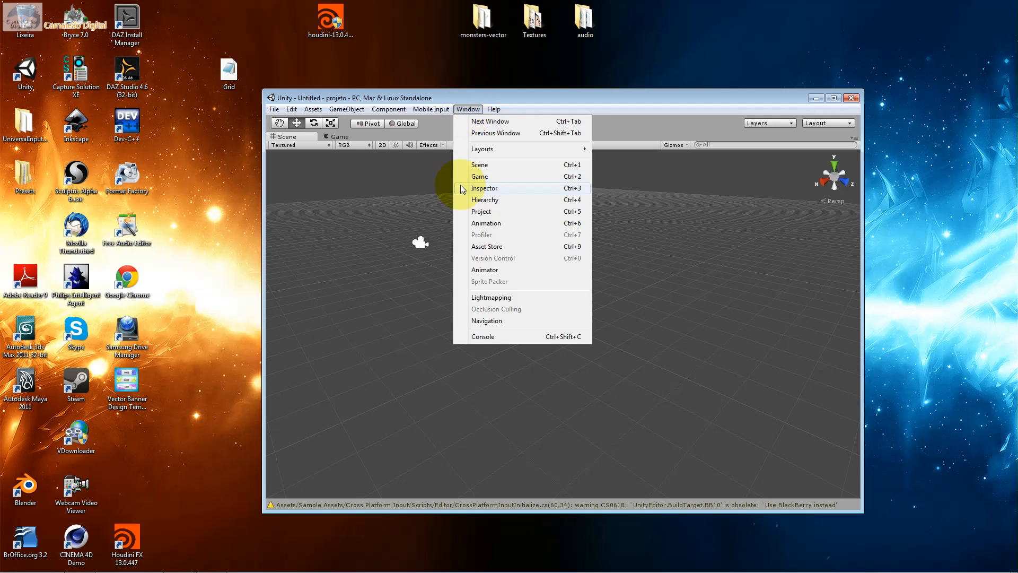
left_click(469, 211)
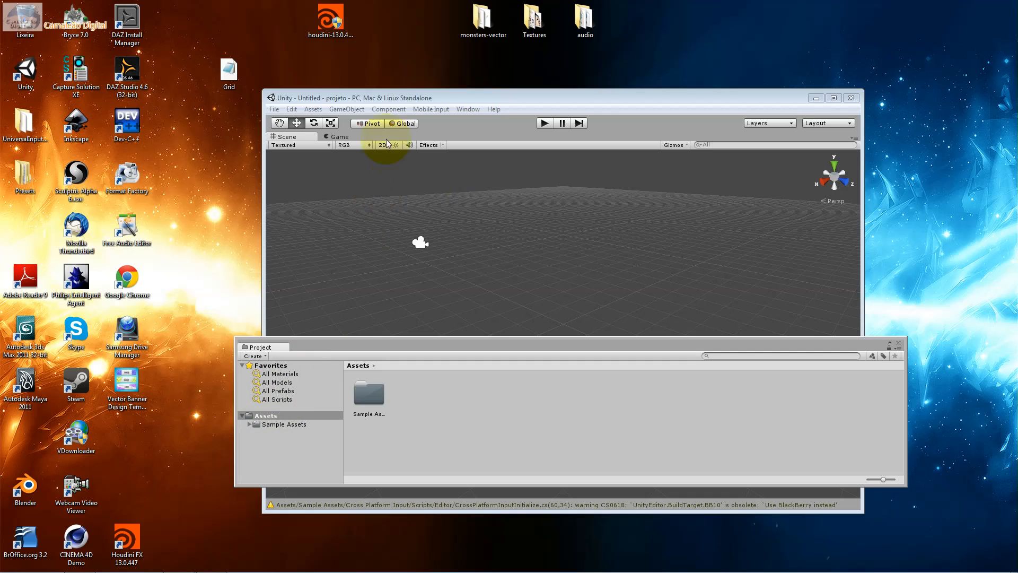
left_click(345, 109)
mouse_move(313, 109)
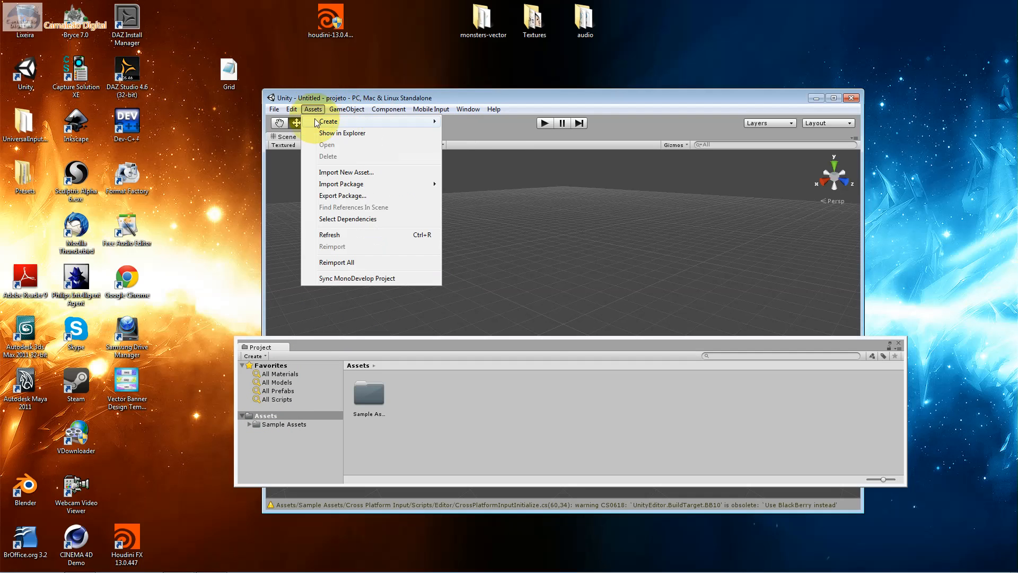
mouse_move(339, 186)
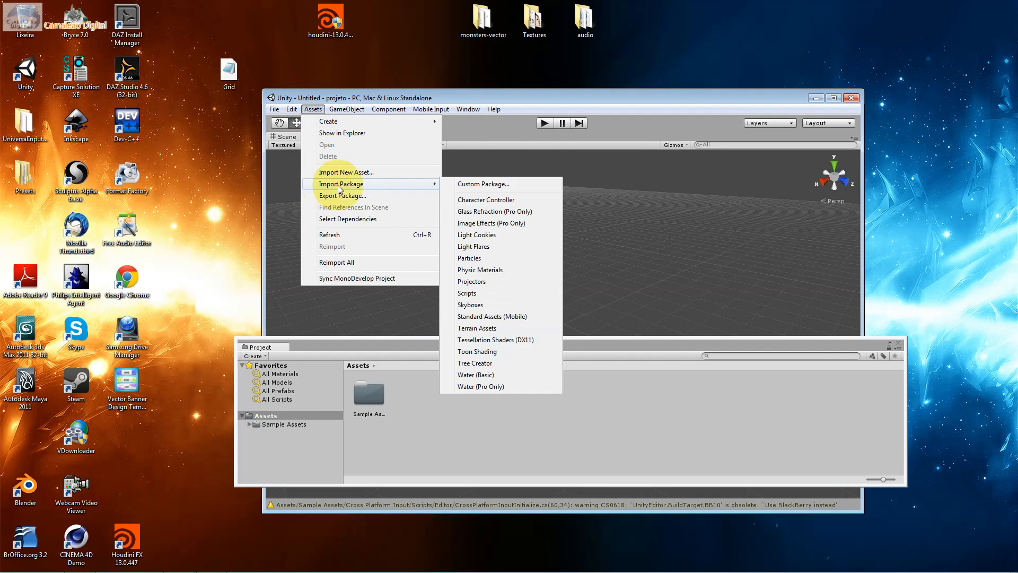
left_click(448, 184)
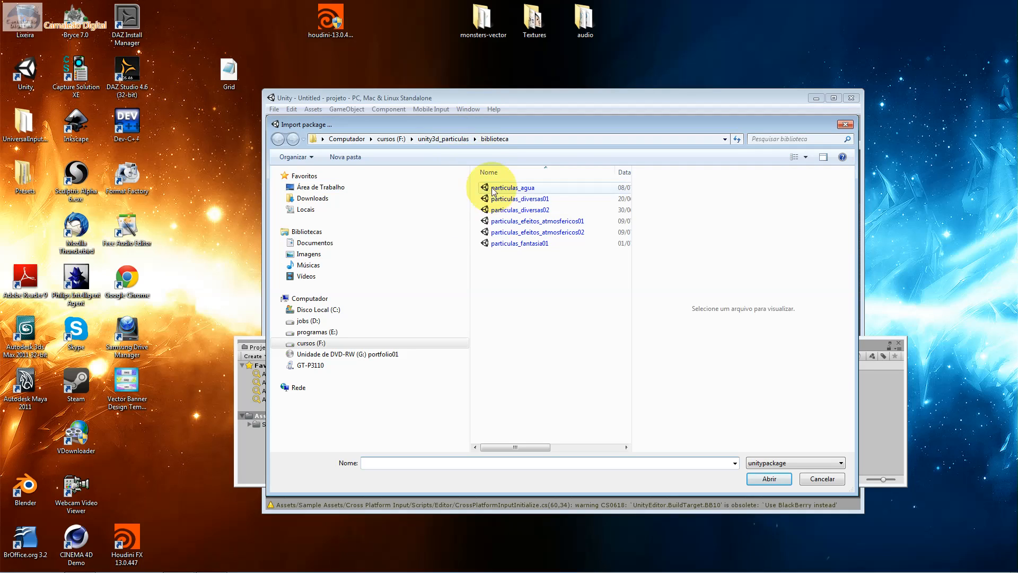
Open the particulas_efeitos_atmosfericos02 package from the aula02_unity3d_particulas folder, with files displayed as extra large icons
left_click(448, 139)
double_click(494, 200)
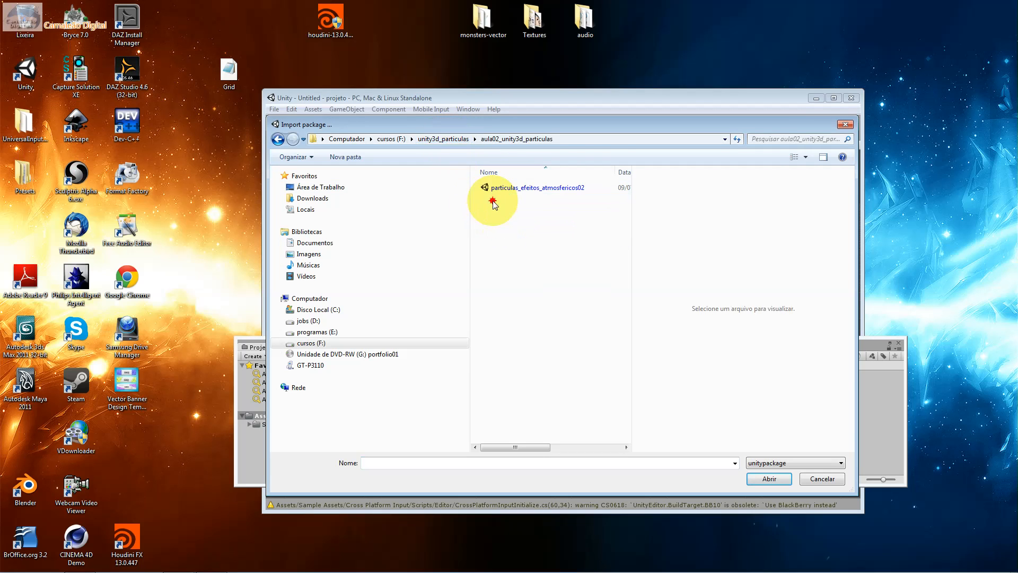
left_click(508, 191)
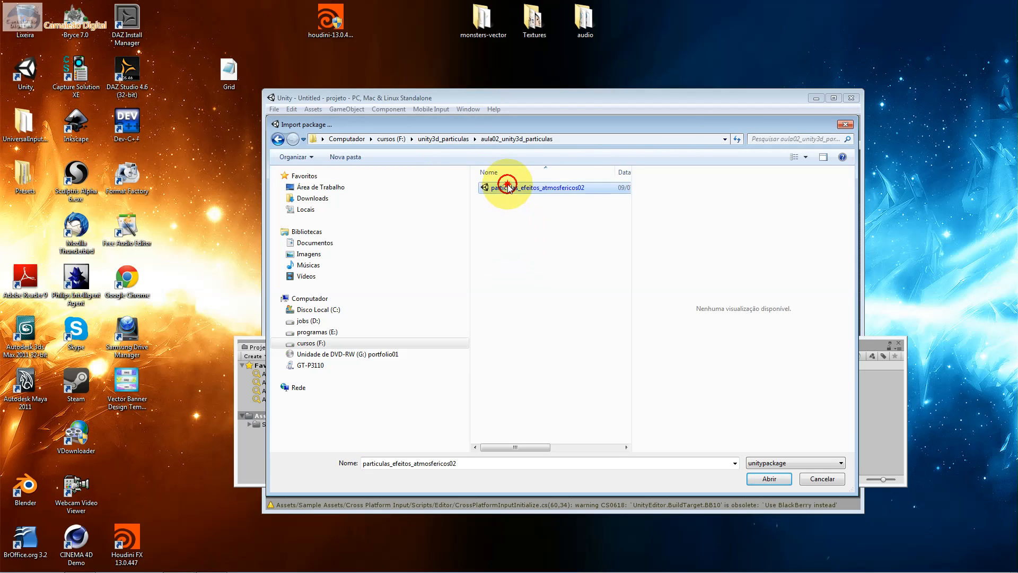
left_click(802, 159)
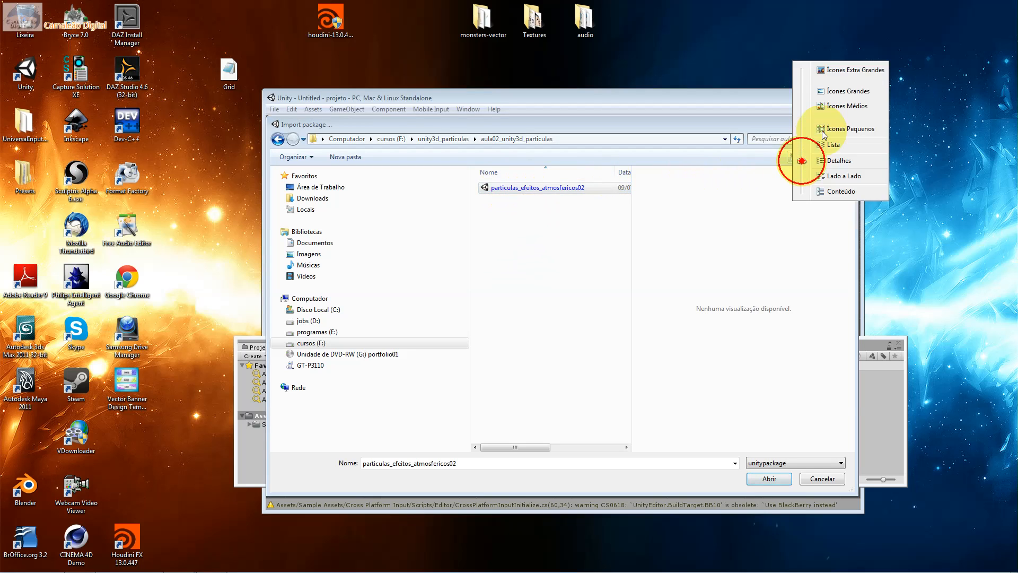
left_click(823, 71)
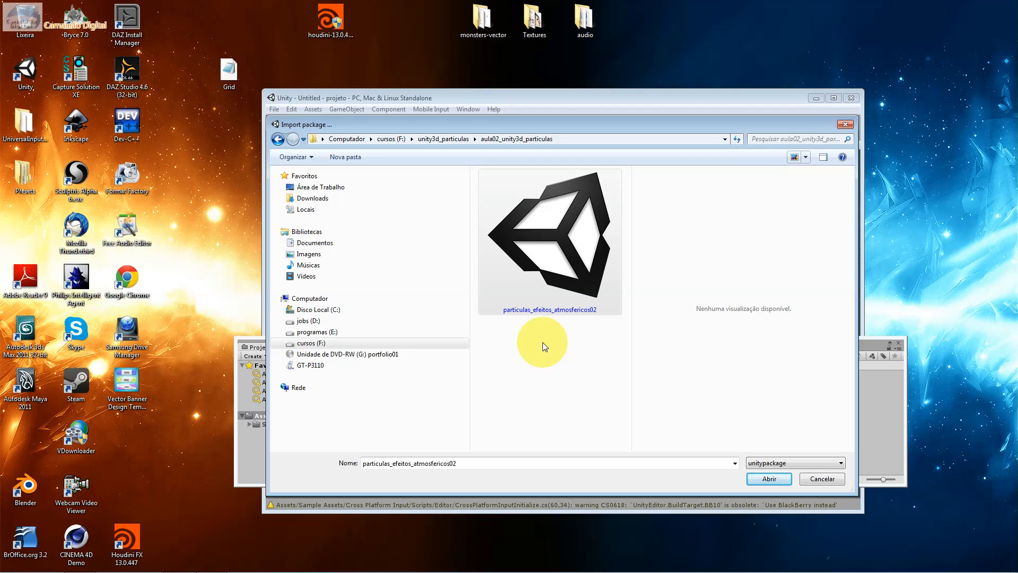
double_click(541, 266)
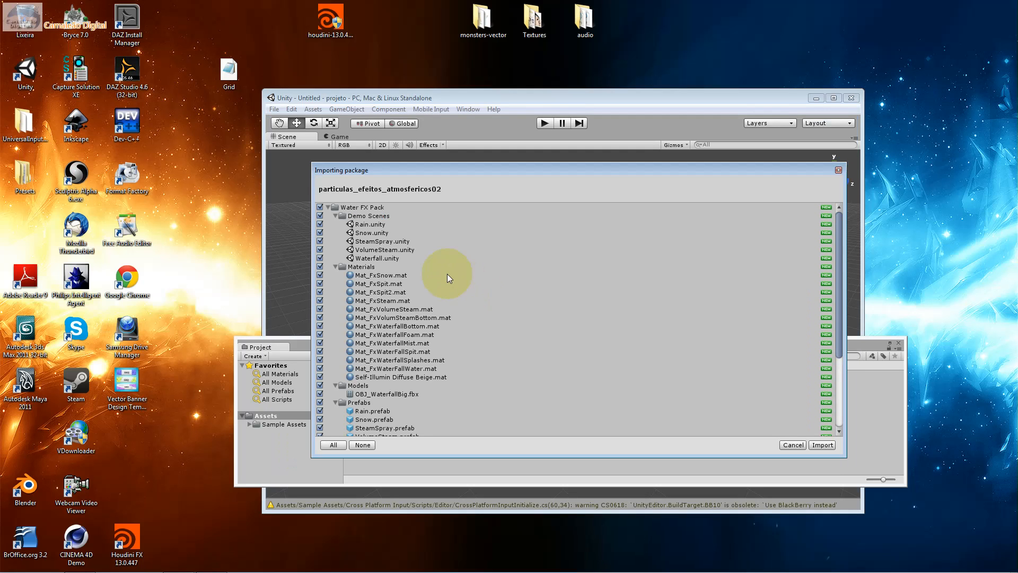
Examine the package's contents before importing, checking the ScrollUV.js script and previewing each texture from Cloud1.tga to Spit2.tga
left_click(379, 227)
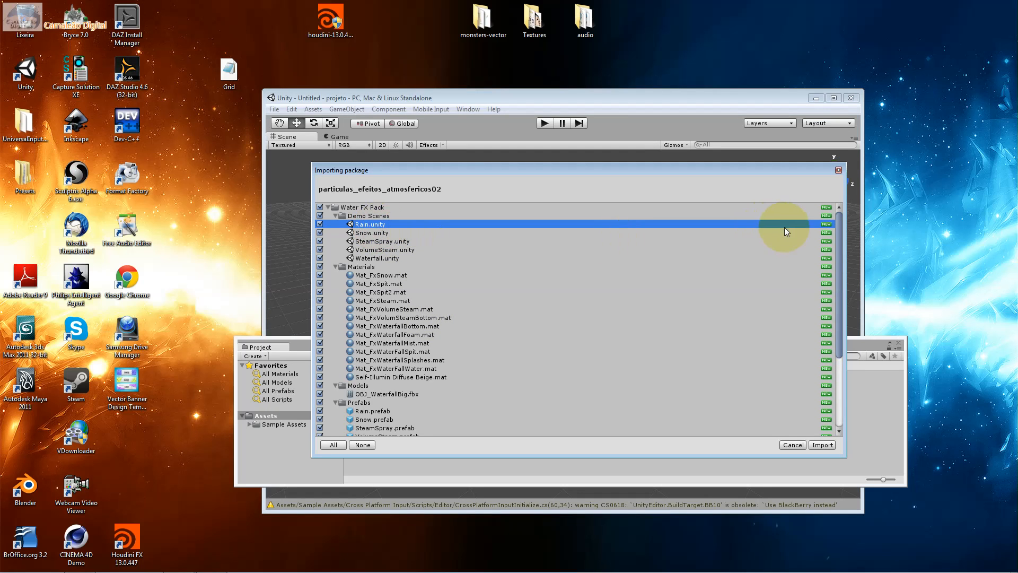
scroll(832, 348, "down", 5)
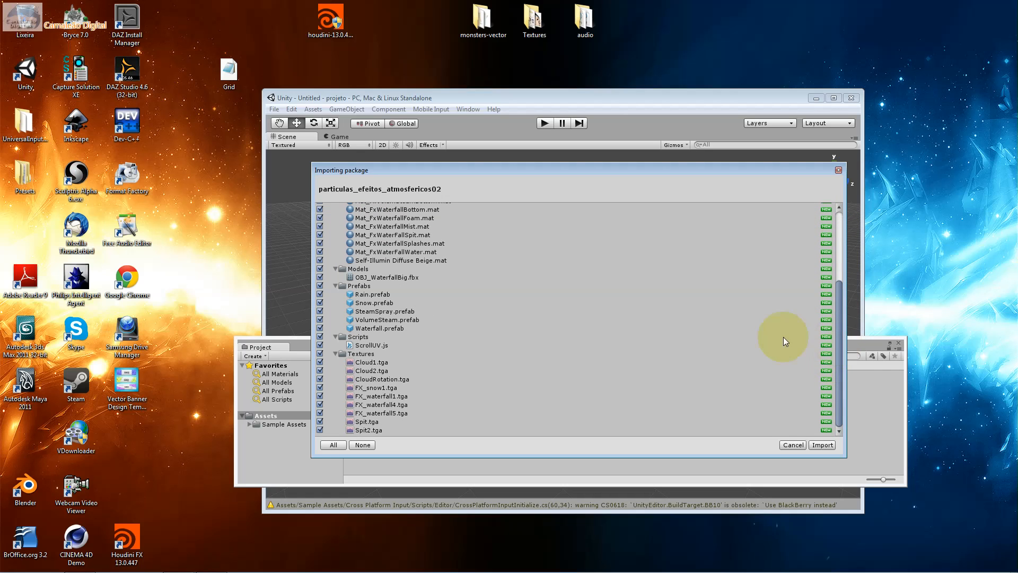
left_click(386, 346)
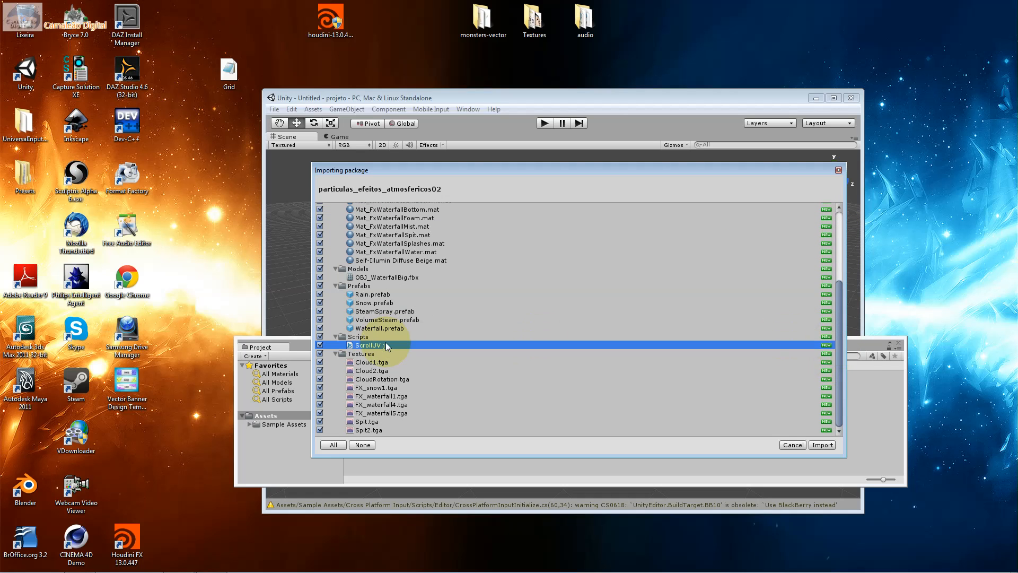
left_click(390, 361)
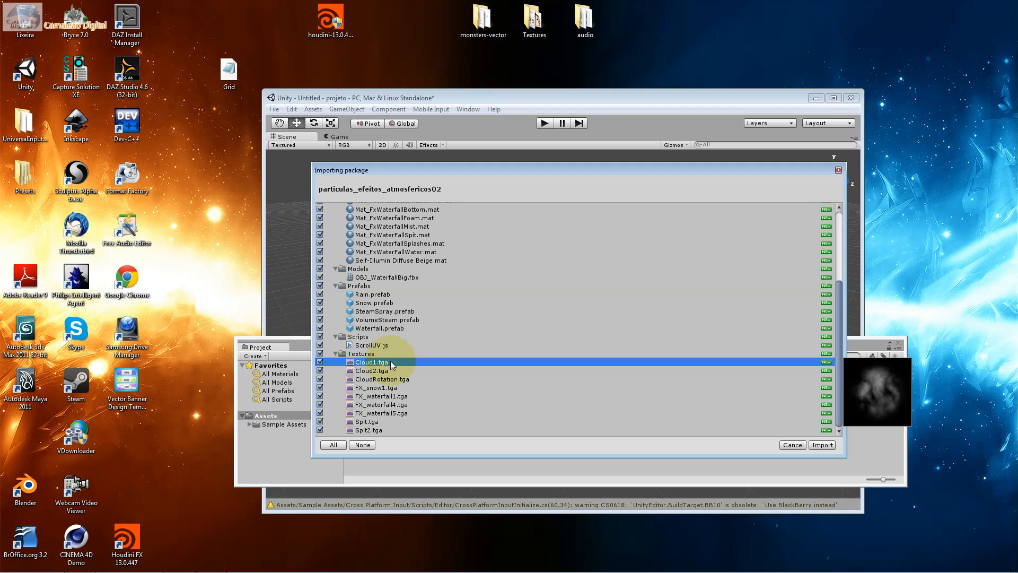
left_click(388, 370)
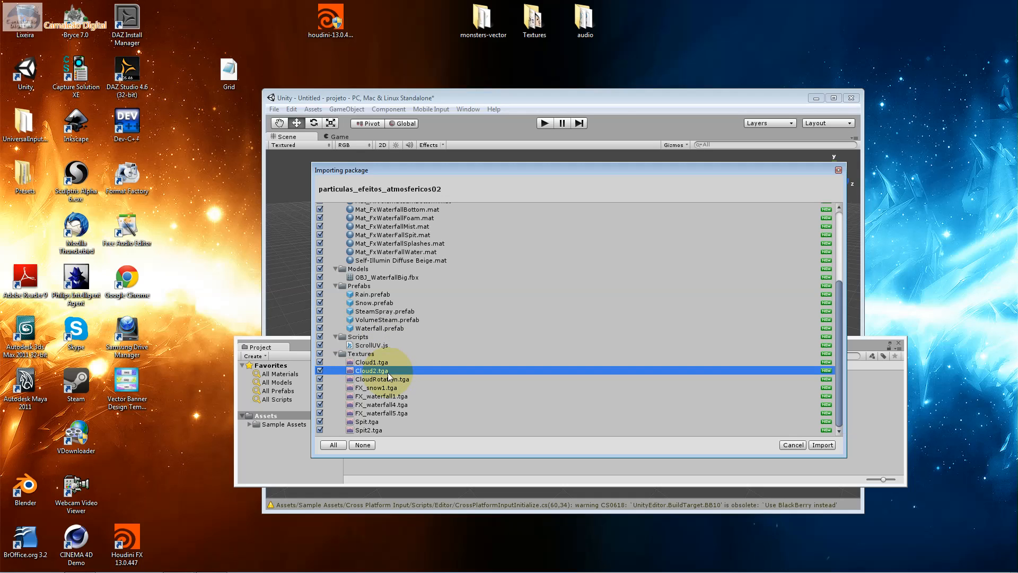
left_click(389, 379)
left_click(397, 387)
left_click(398, 395)
left_click(399, 404)
left_click(399, 412)
left_click(400, 422)
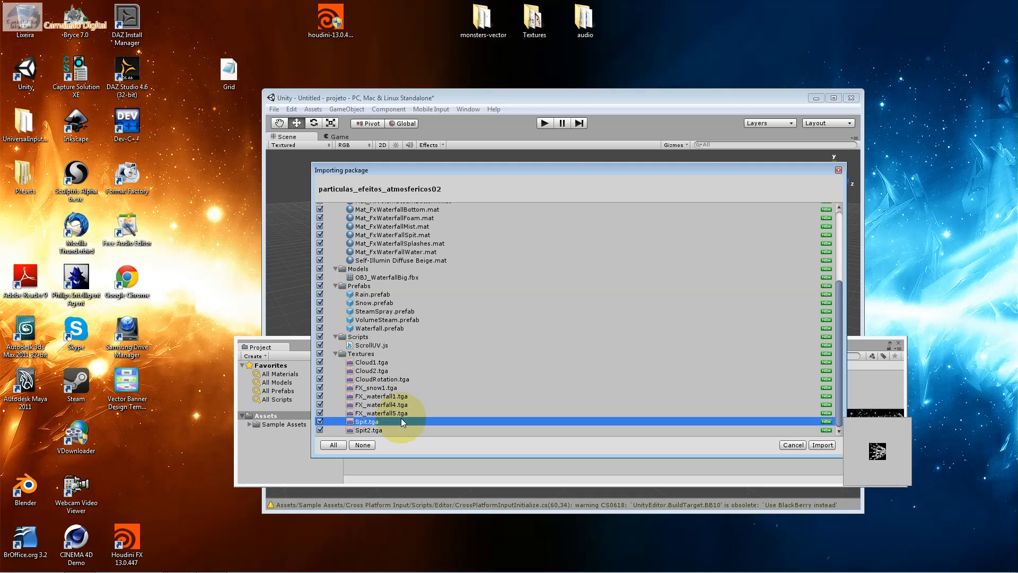
left_click(399, 429)
left_click(387, 387)
left_click(381, 371)
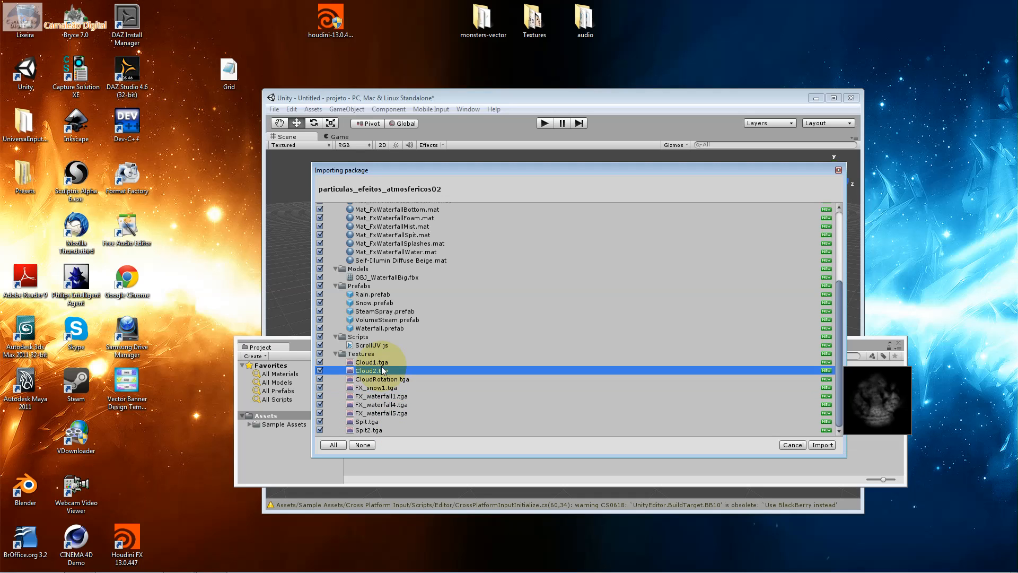
key("Up")
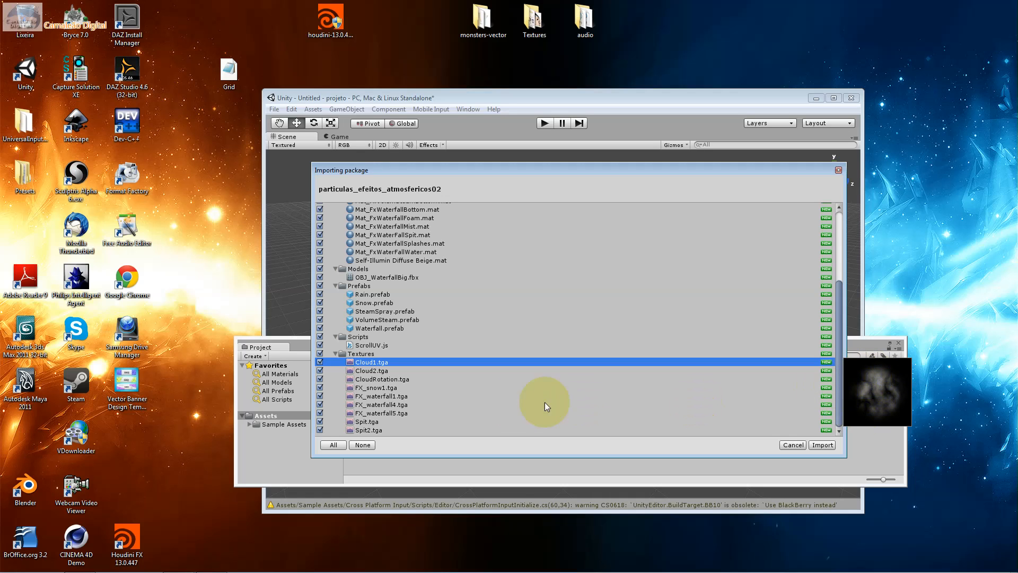
left_click(420, 371)
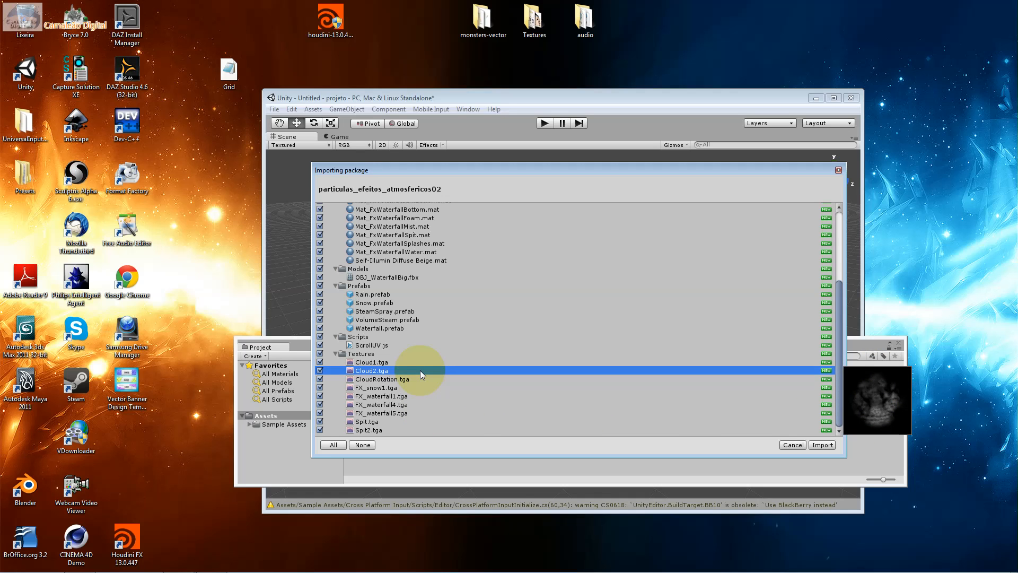
Review the package's demo scenes from Rain.unity to Waterfall.unity and import all of the package's contents
left_click(390, 327)
scroll(448, 326, "up", 5)
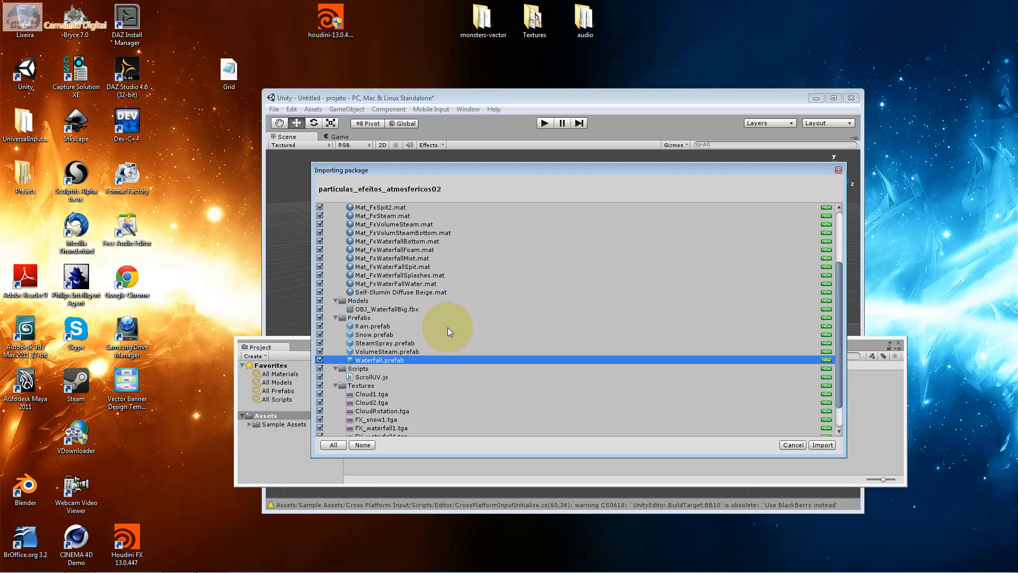
left_click(379, 225)
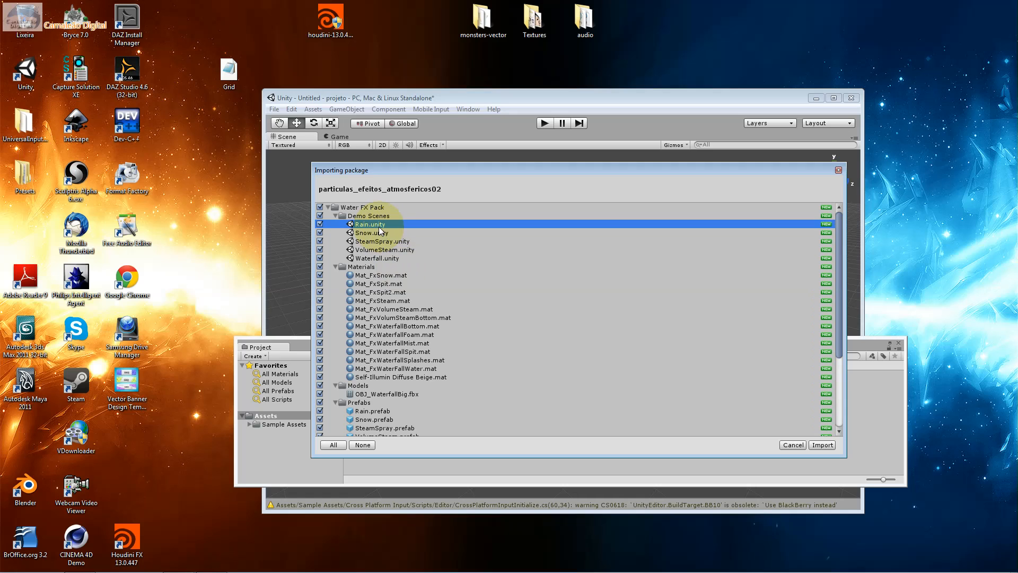
left_click(380, 233)
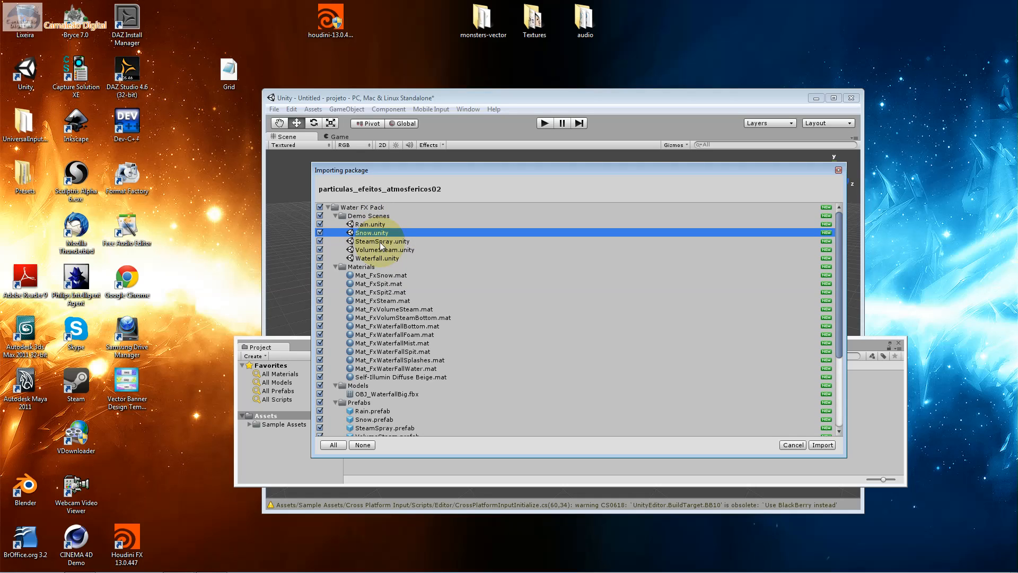
left_click(381, 242)
left_click(400, 250)
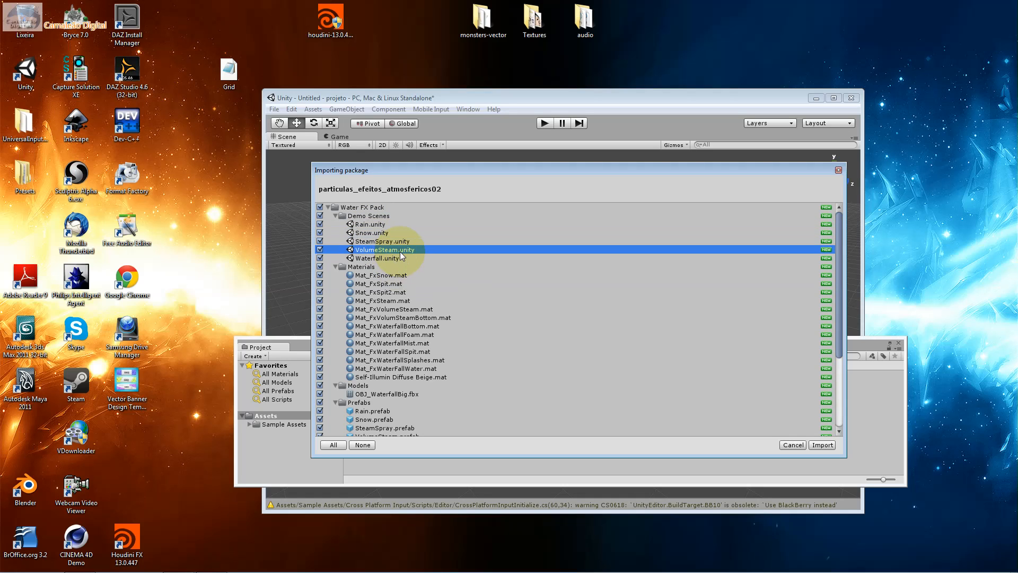
left_click(393, 259)
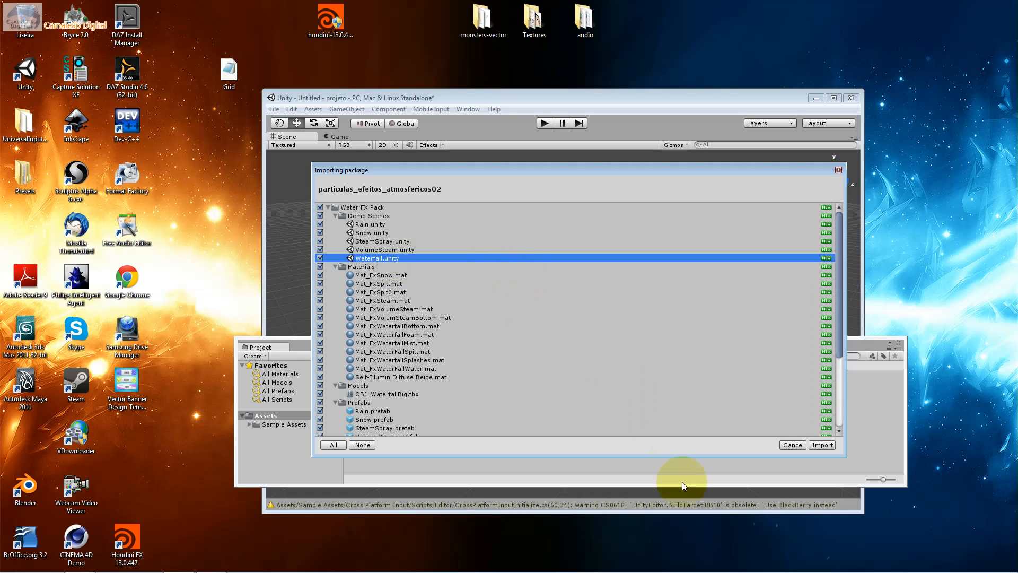
left_click(822, 446)
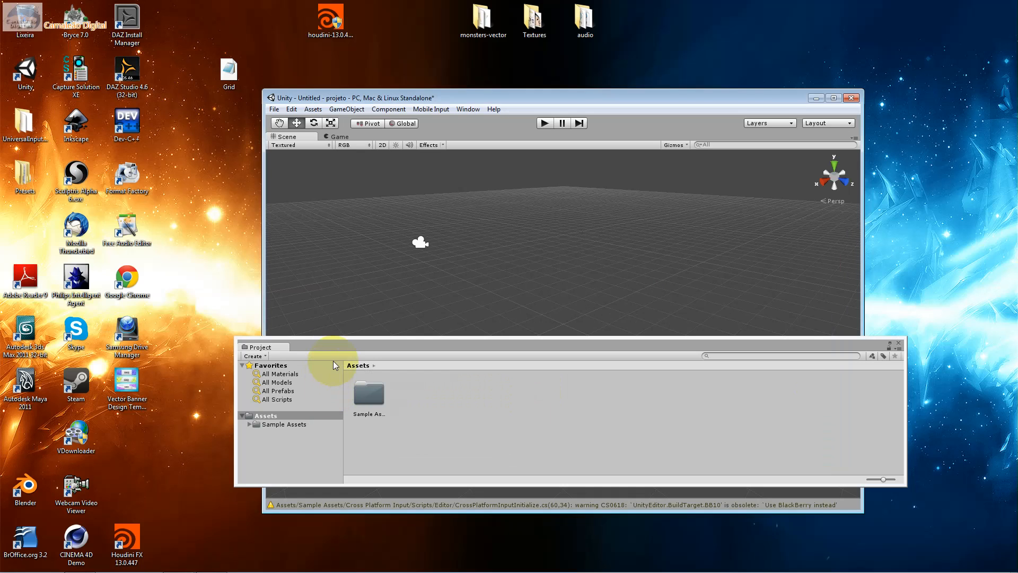
Expand the Water FX Pack folder in the project and enlarge the Project window to fit all its subfolders
left_click(302, 364)
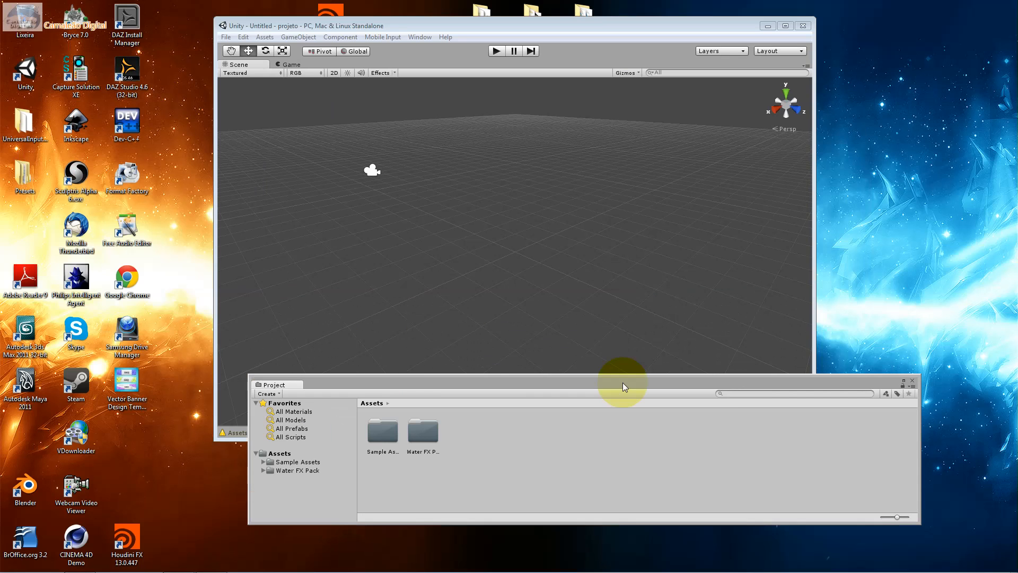
left_click(293, 470)
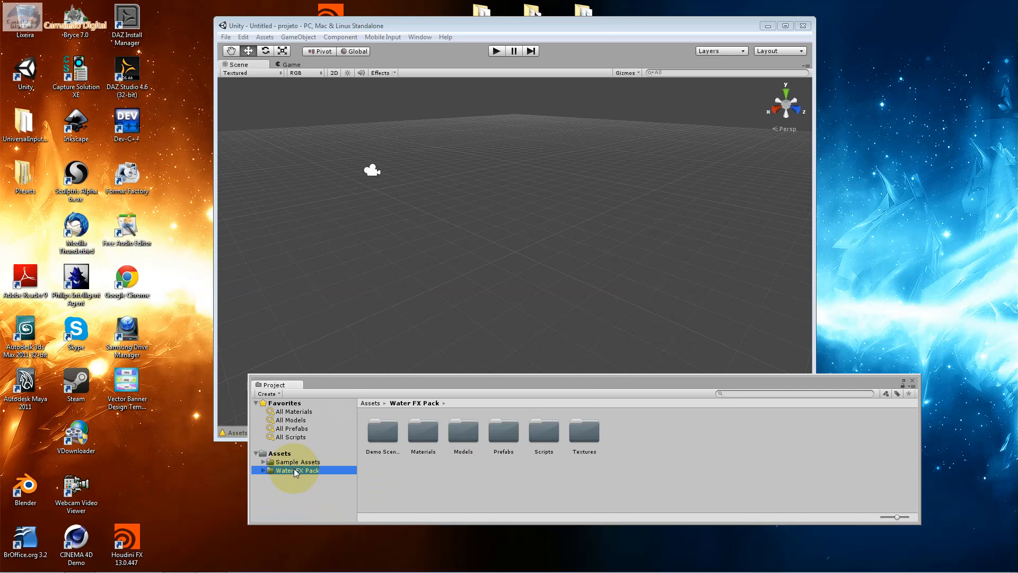
left_click(263, 470)
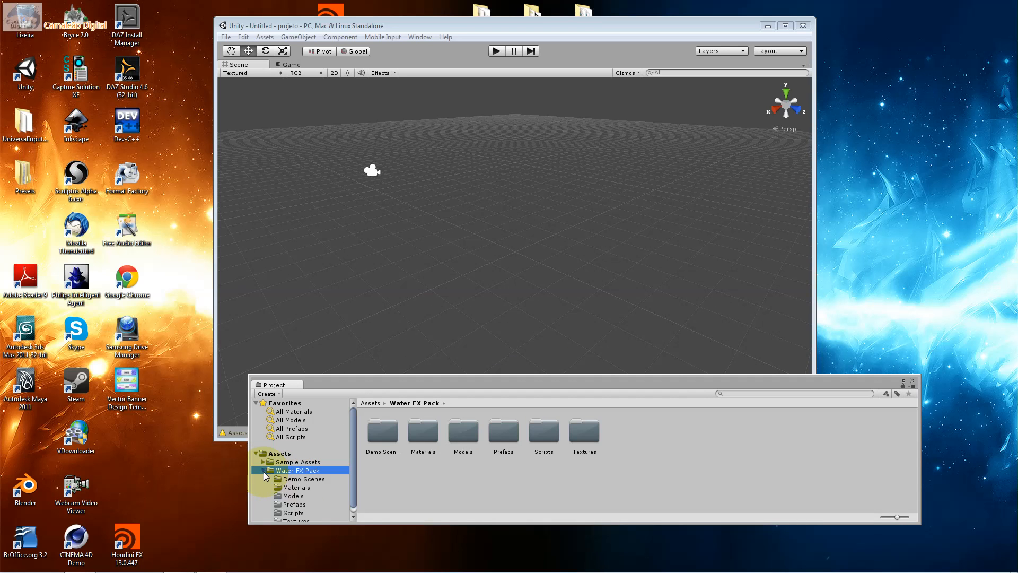
left_click_drag(344, 391, 352, 342)
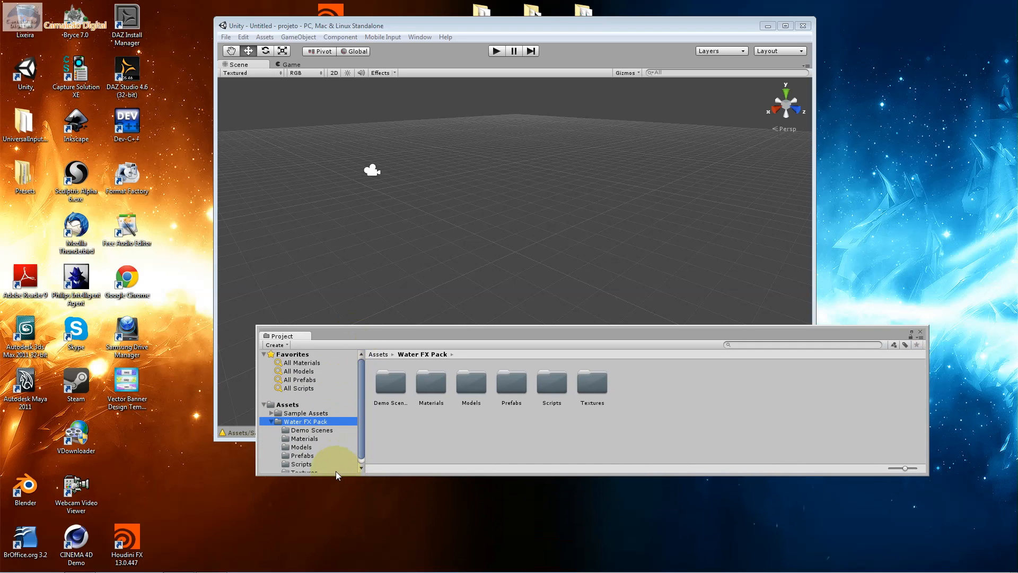
left_click_drag(336, 476, 328, 505)
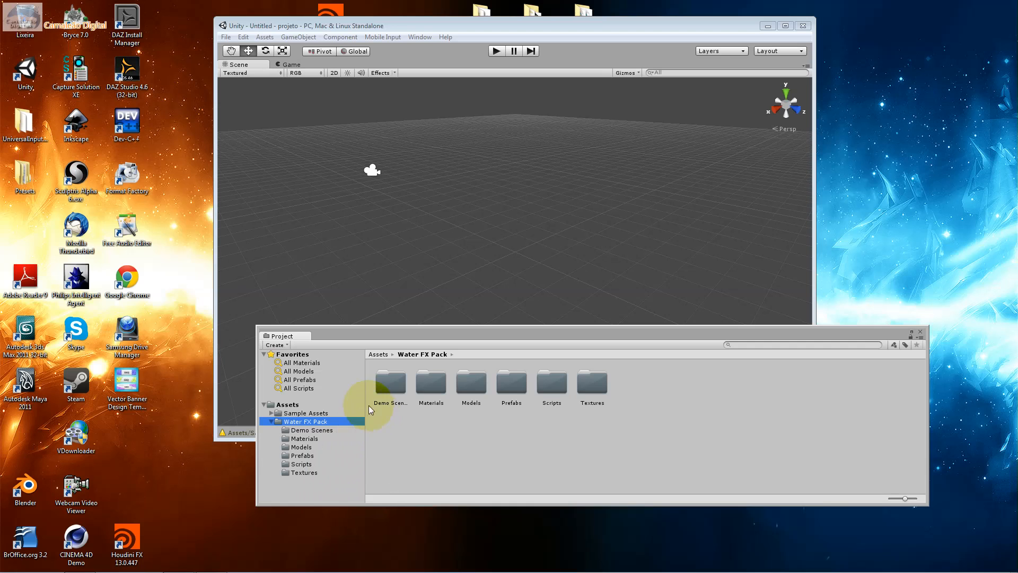
Open the Snow scene from the Water FX Pack's Demo Scenes folder
double_click(391, 382)
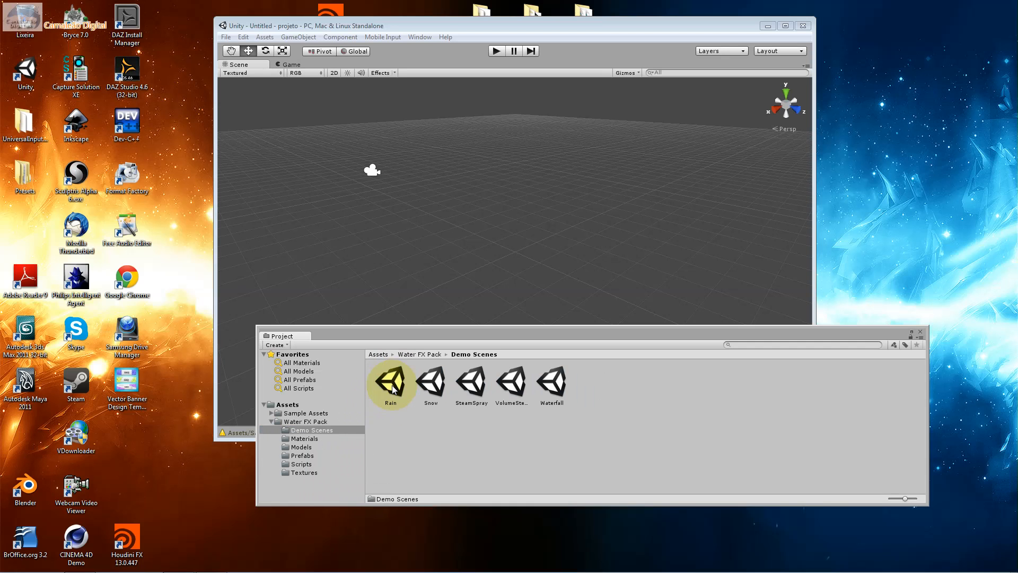
left_click(419, 383)
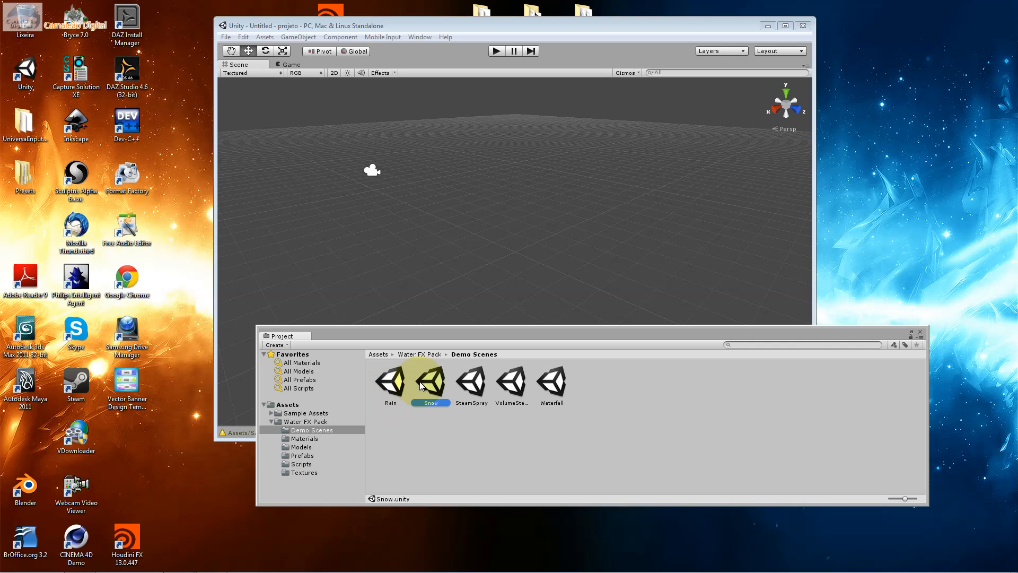
double_click(419, 380)
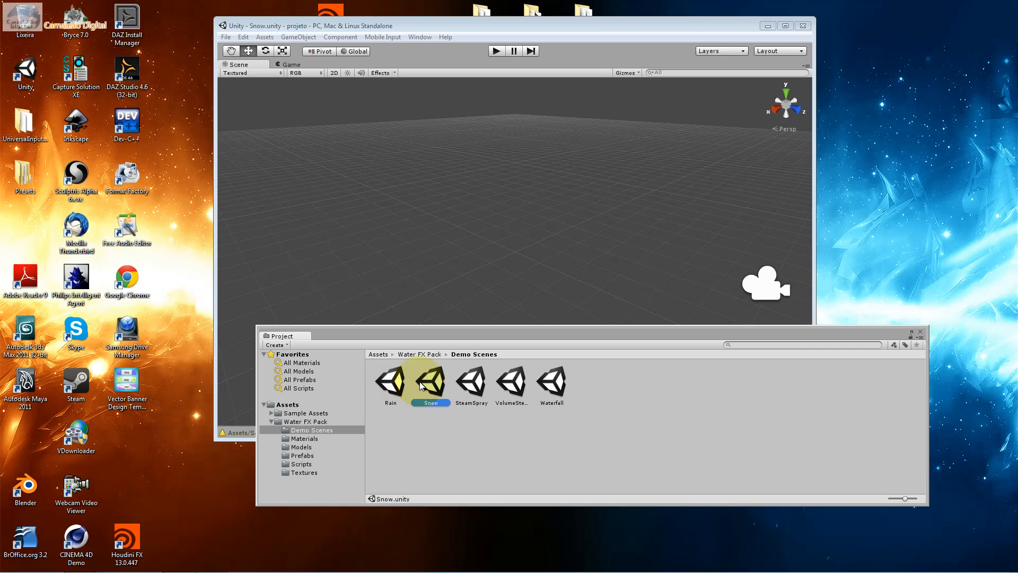
Rearrange the editor and Project windows, run the Snow scene to preview its particle effect, and stop playback
left_click_drag(442, 334, 427, 369)
left_click_drag(465, 27, 492, 23)
left_click(522, 46)
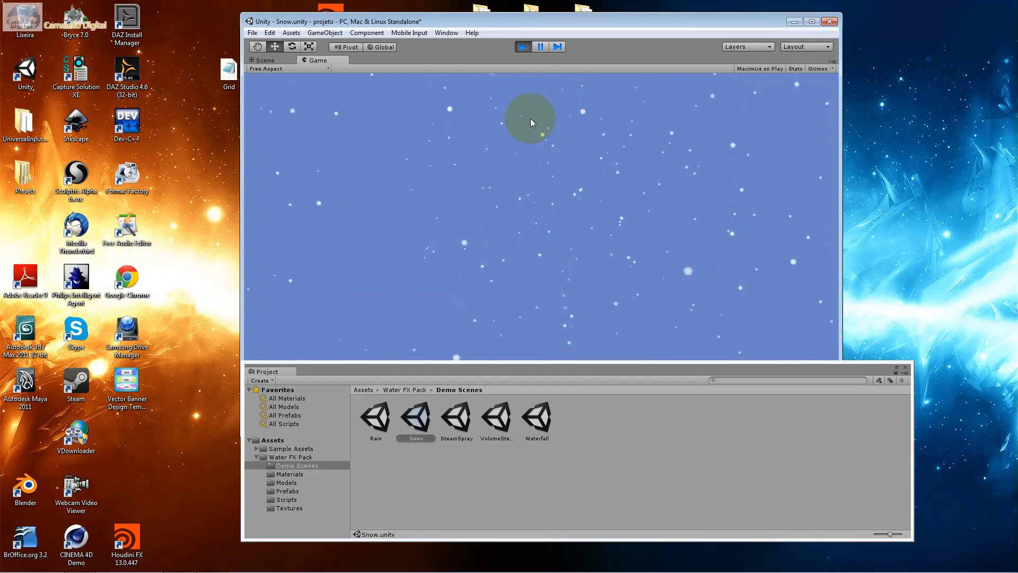
left_click(521, 48)
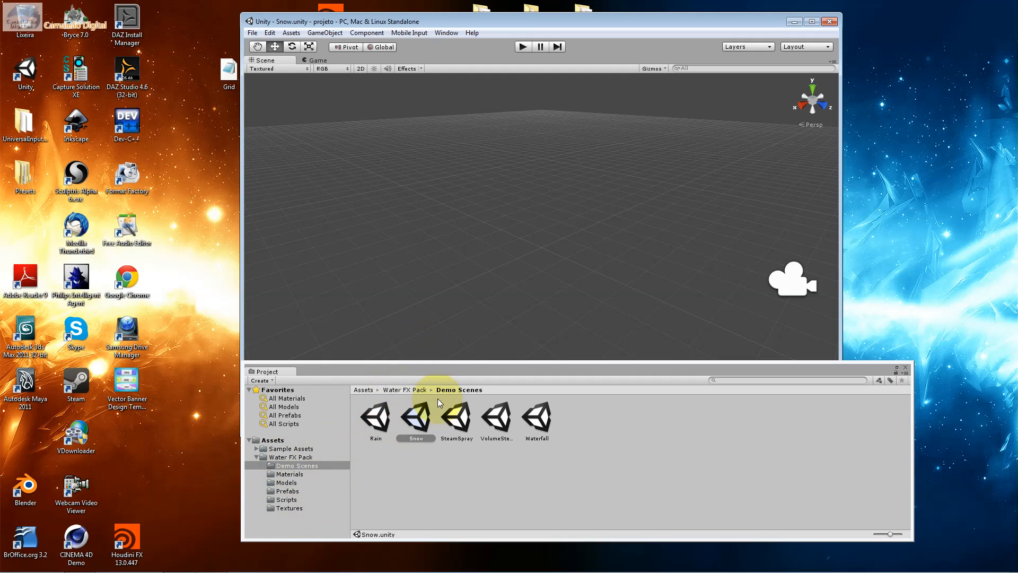
Shift the Project window clear of the scene, open the Hierarchy window, and select and frame FX_Snow in the scene view
left_click_drag(435, 376, 399, 390)
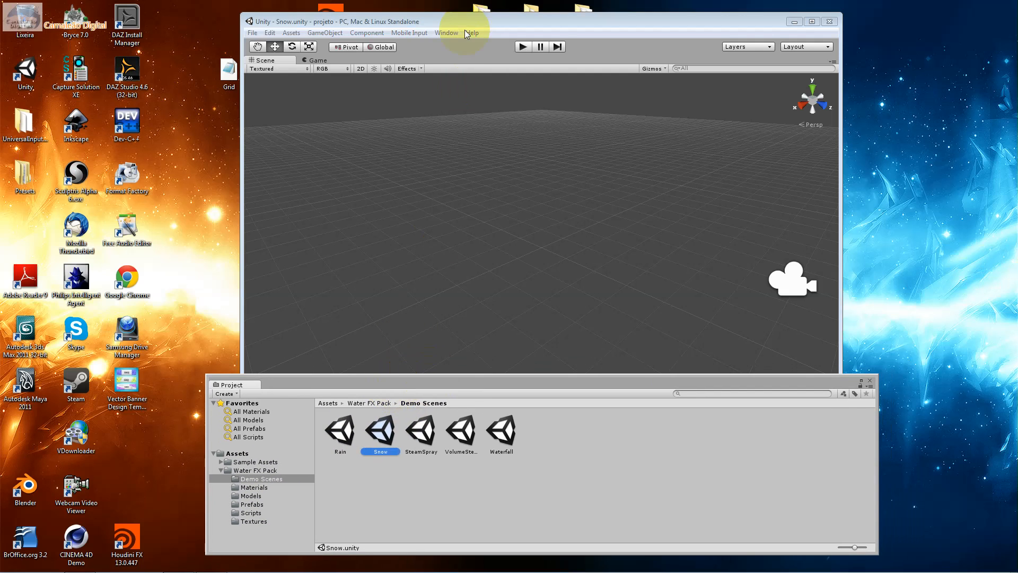
left_click(447, 33)
left_click(483, 126)
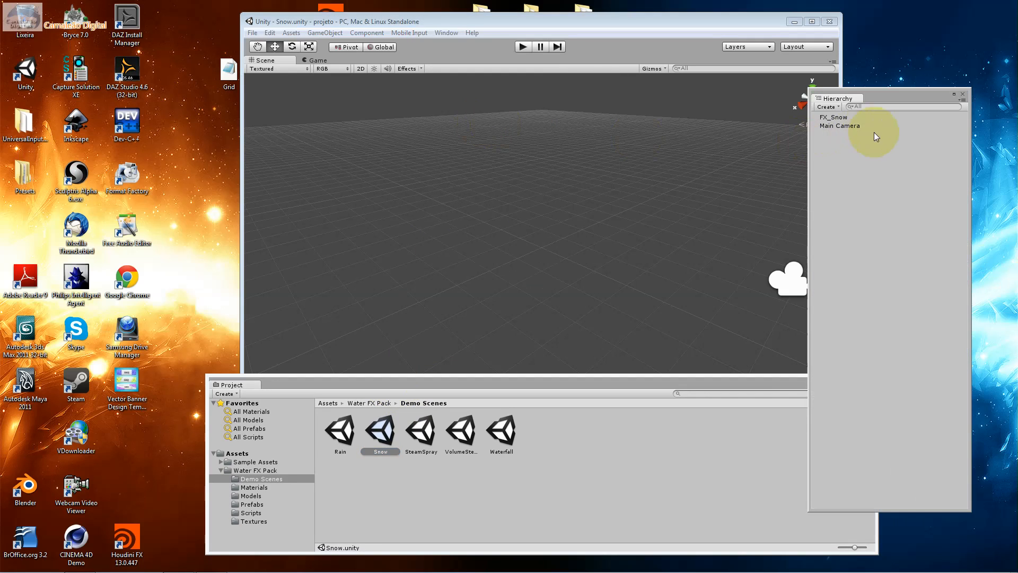
left_click(847, 117)
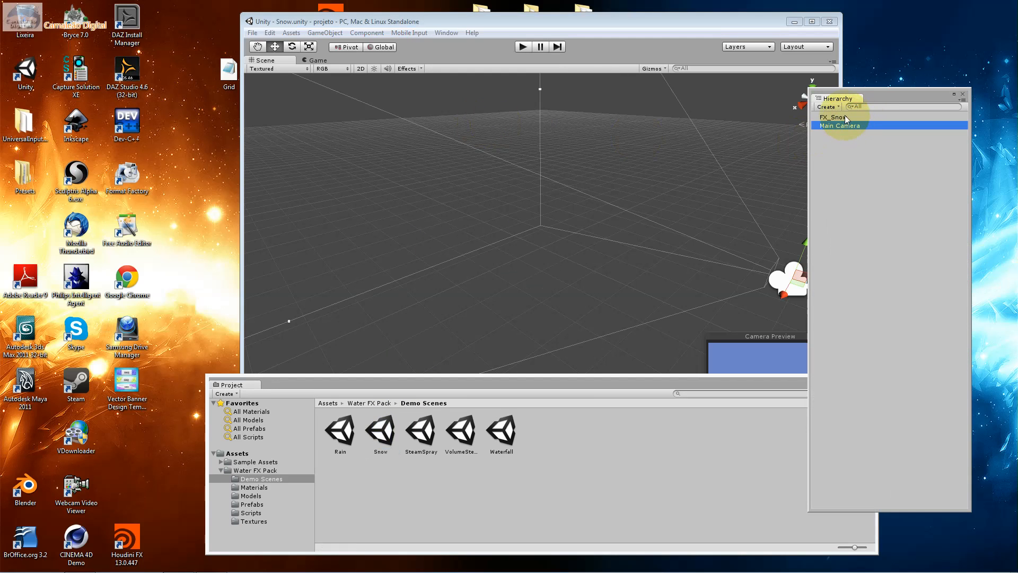
double_click(845, 117)
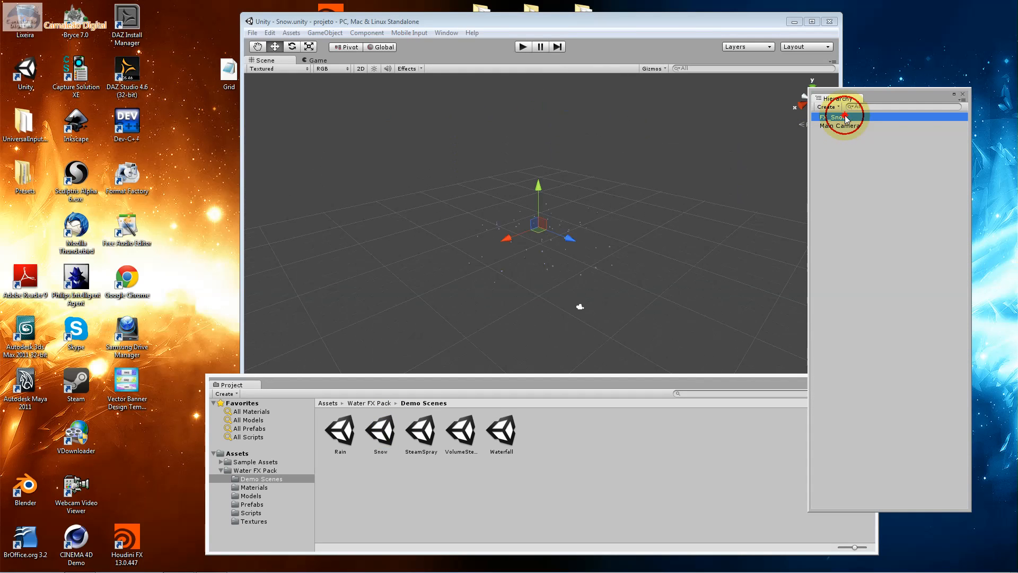
left_click(537, 202)
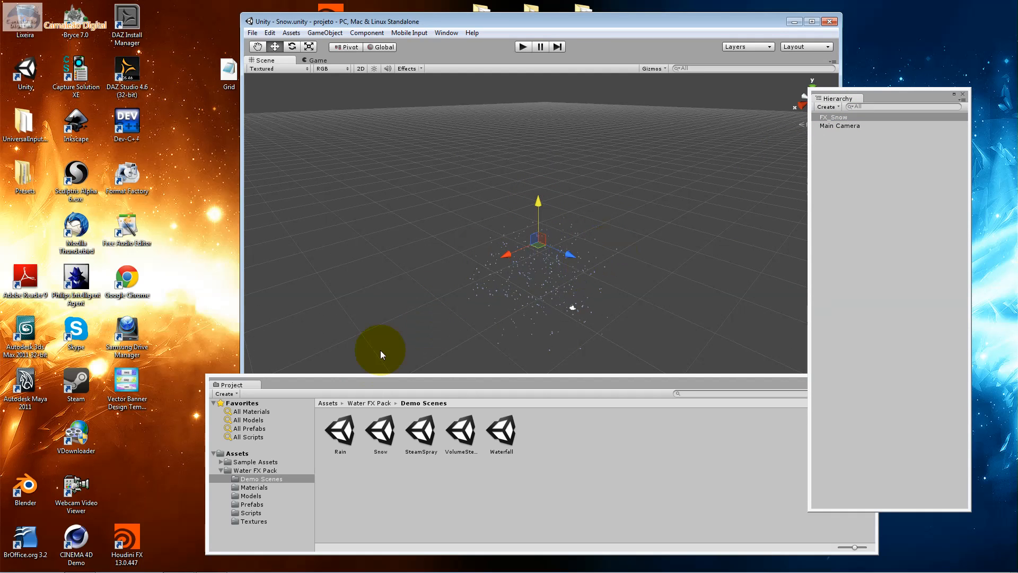
Open the Inspector for FX_Snow and arrange the windows around the scene view, closing the Project window
left_click(446, 33)
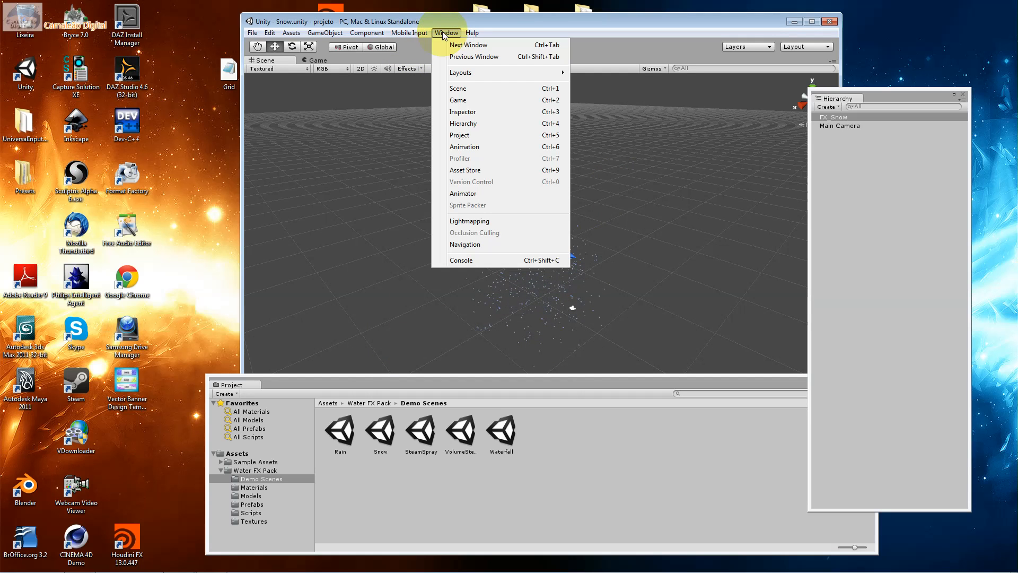
left_click(479, 115)
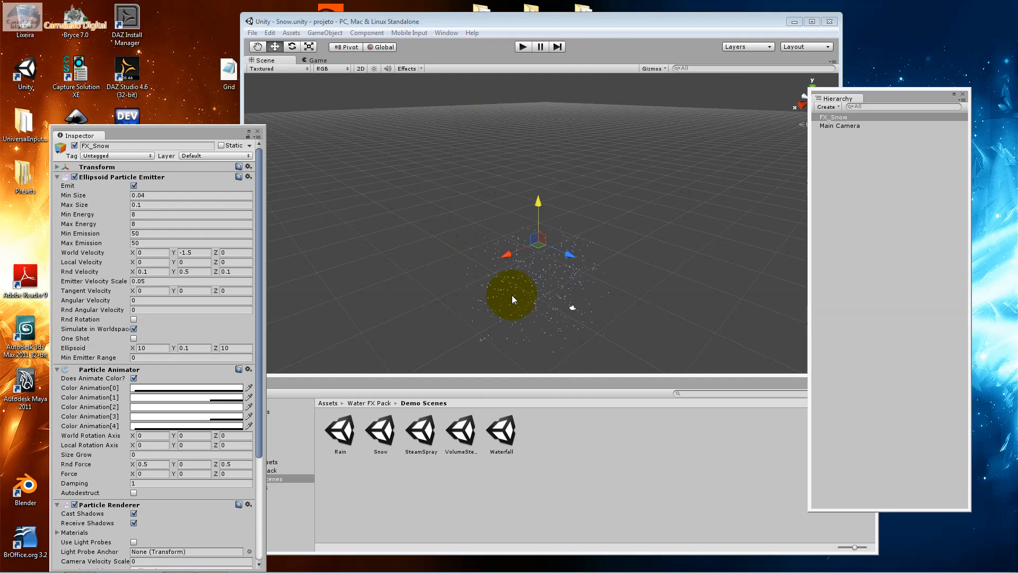
left_click_drag(588, 23, 595, 17)
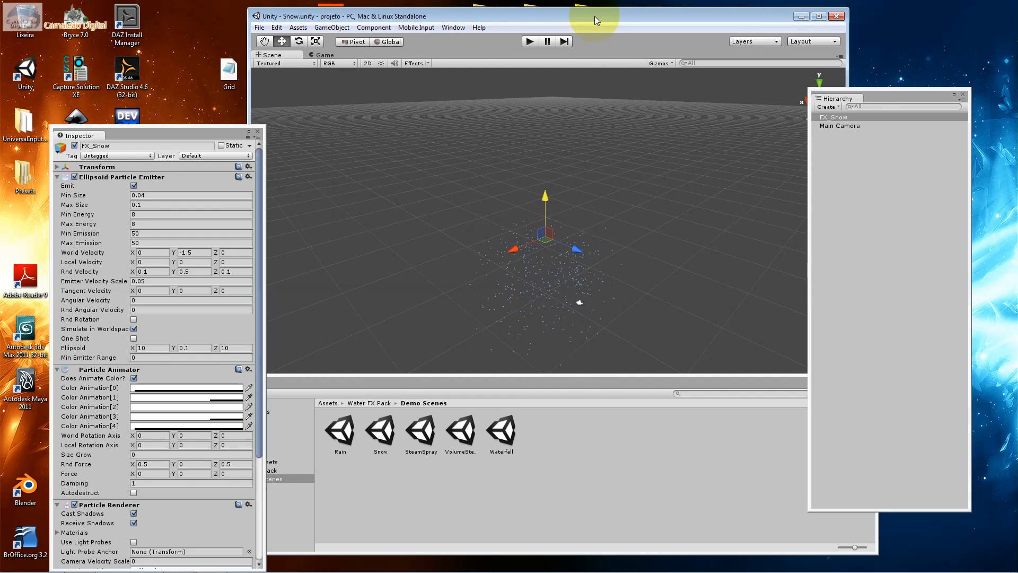
left_click_drag(871, 94, 933, 109)
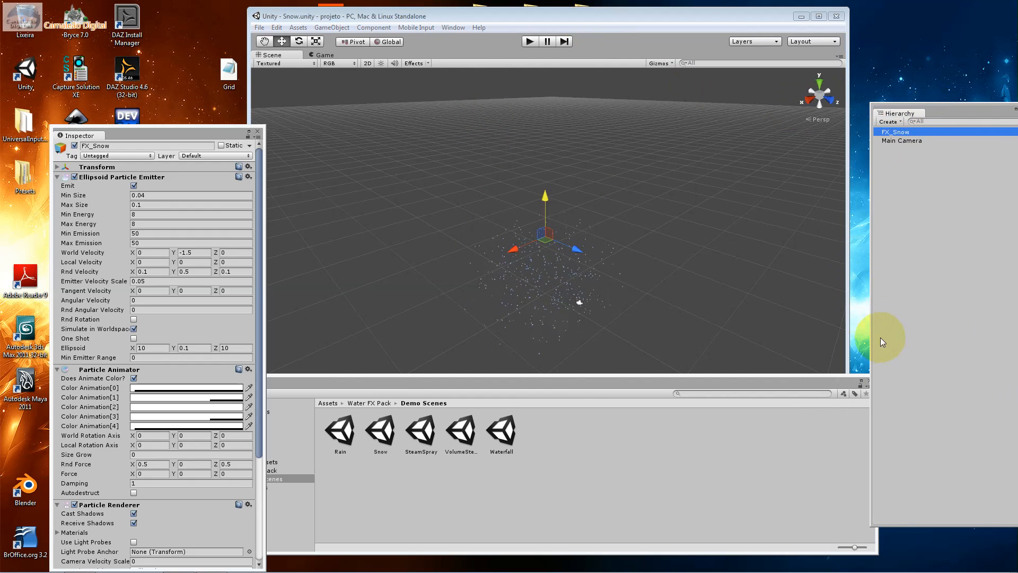
left_click(869, 379)
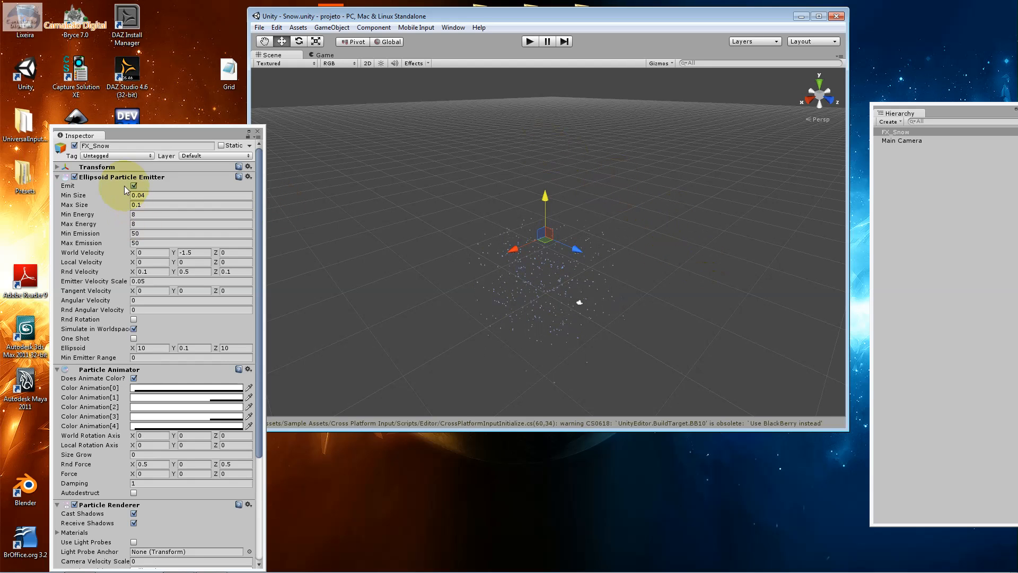
left_click(100, 186)
left_click_drag(165, 132, 233, 107)
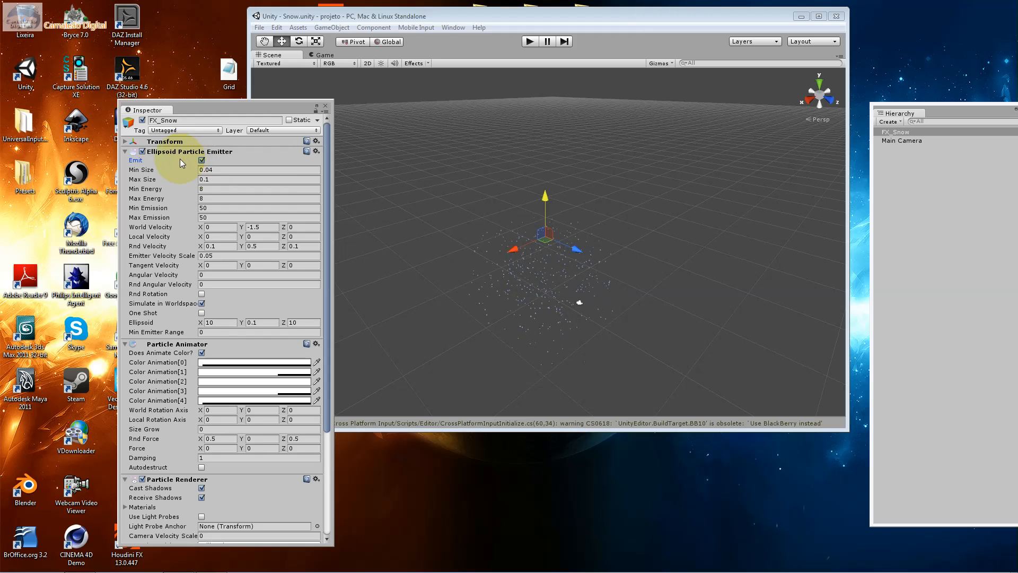
Turn off Emit on FX_Snow's Ellipsoid Particle Emitter and set its Min Size to 4.04
left_click(200, 161)
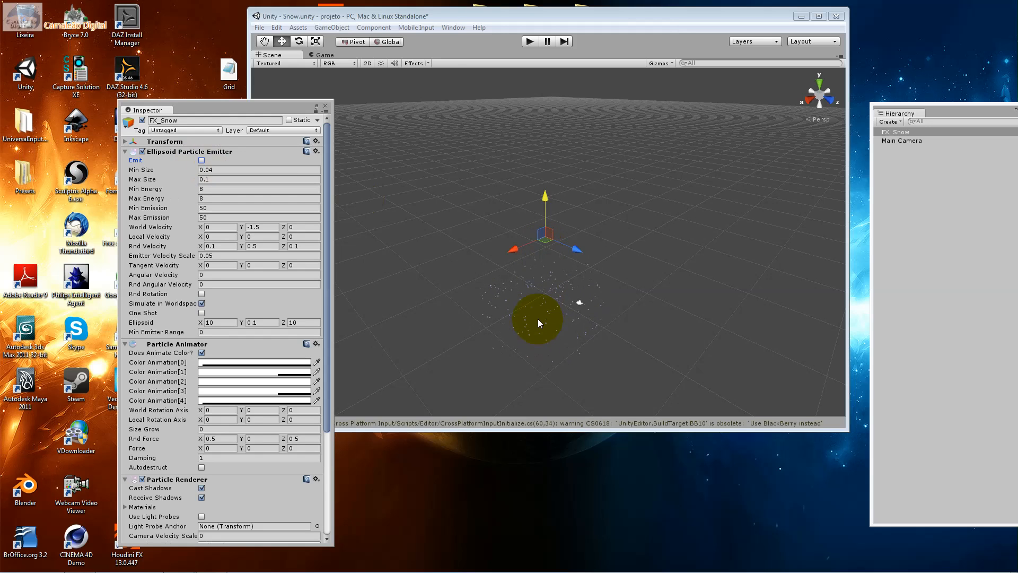
scroll(540, 313, "up", 5)
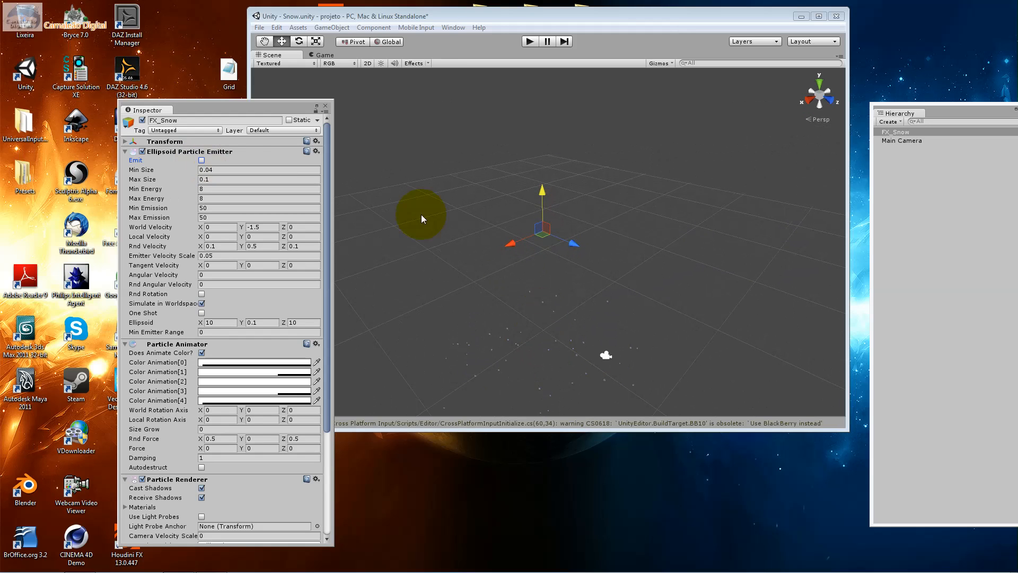
left_click(204, 170)
type("4.04")
key("Tab")
key("Tab")
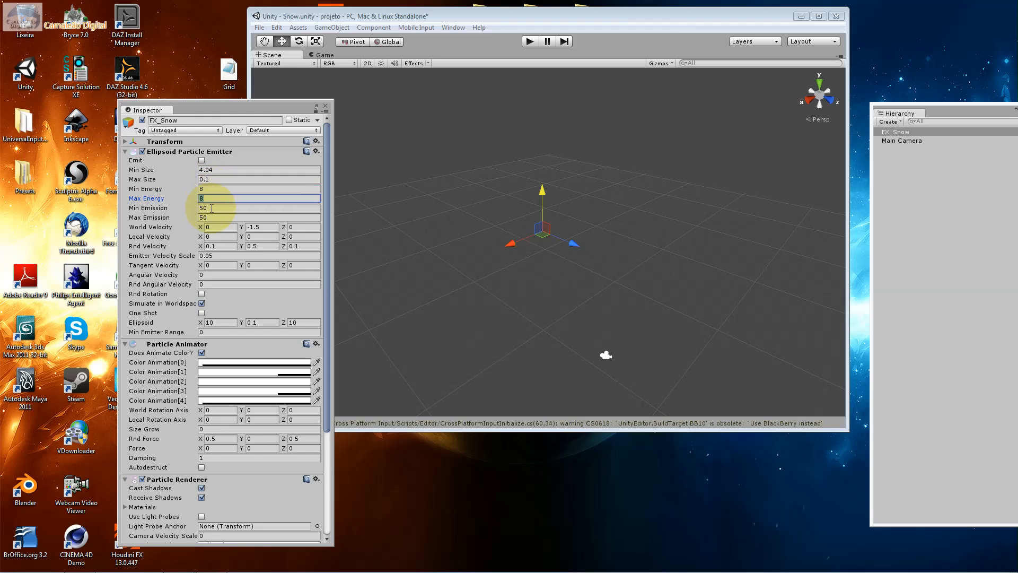
Review the emitter's Min Emission, Max Emission and World Velocity settings and turn Emit back on
left_click(212, 208)
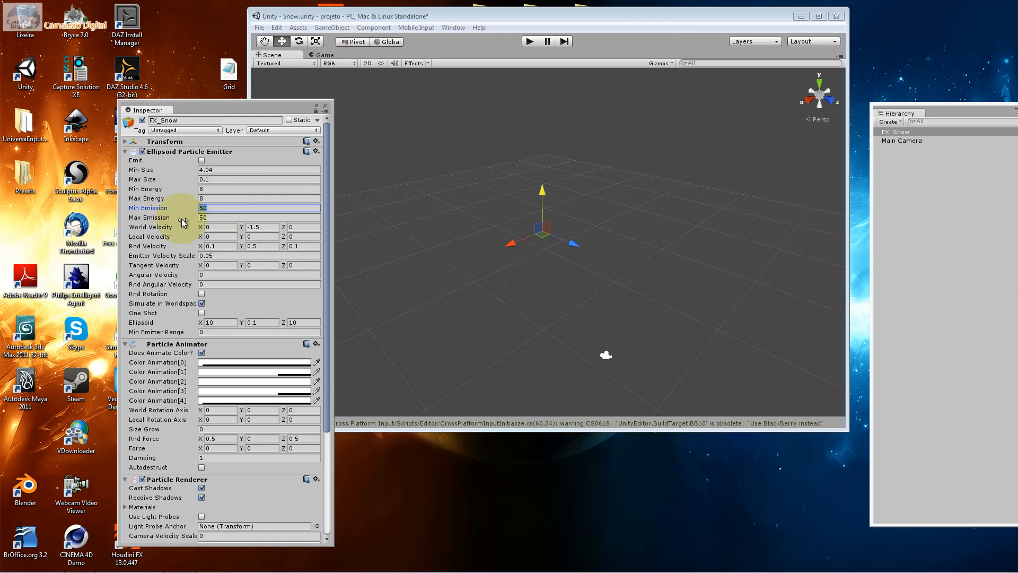
left_click(222, 217)
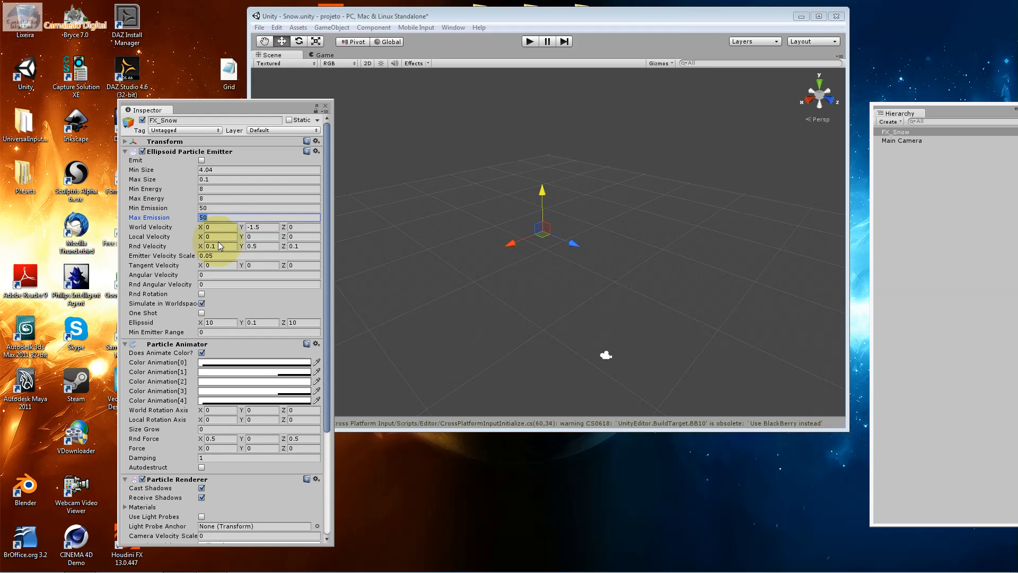
left_click(223, 228)
left_click(253, 228)
left_click(253, 227)
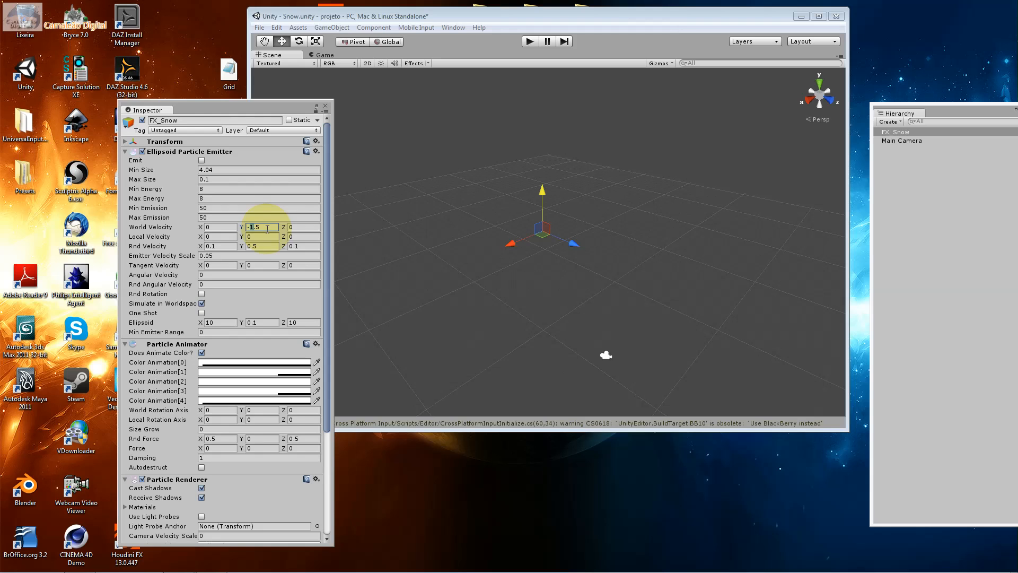
left_click(267, 229)
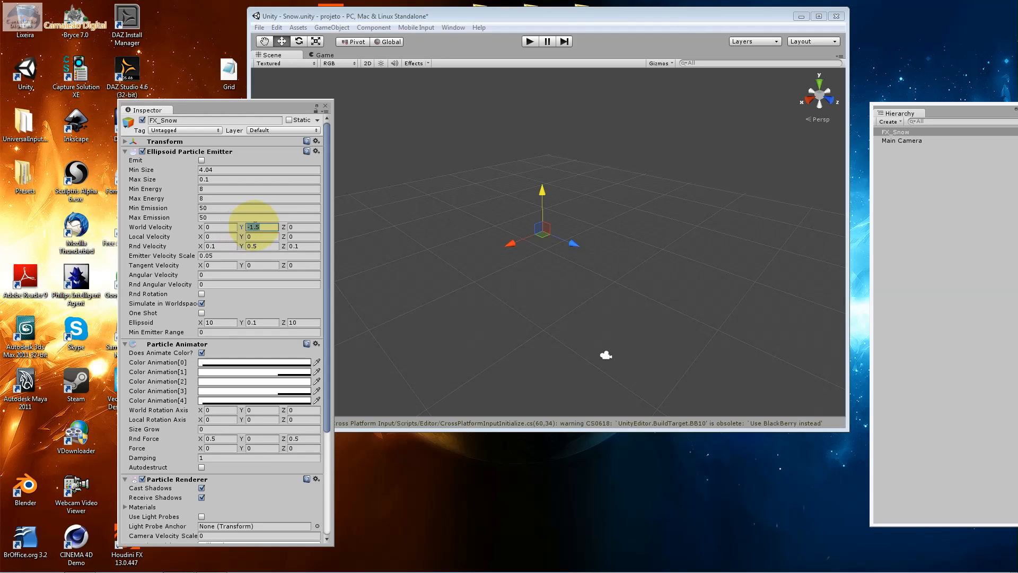
left_click(202, 160)
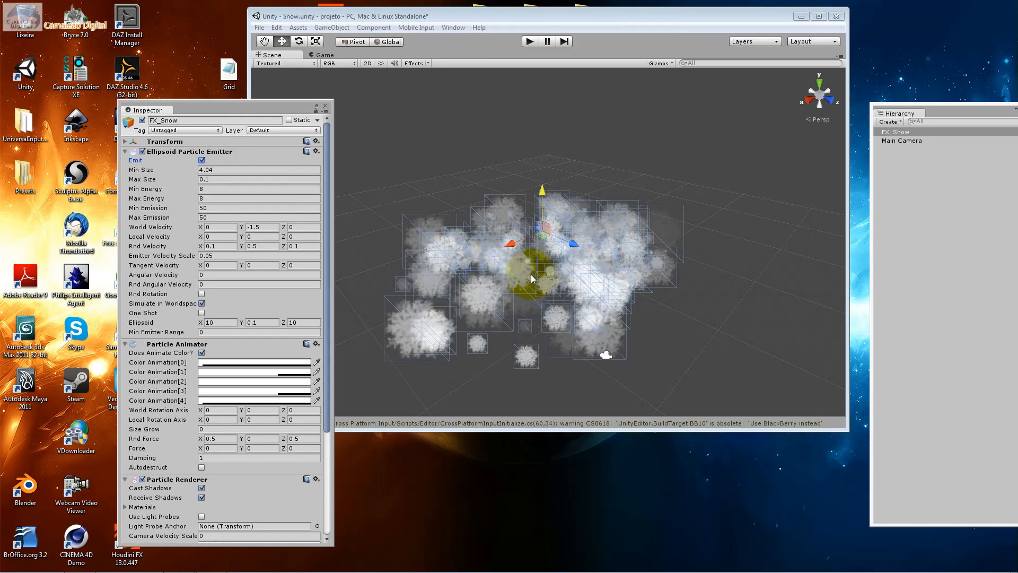
scroll(531, 275, "down", 5)
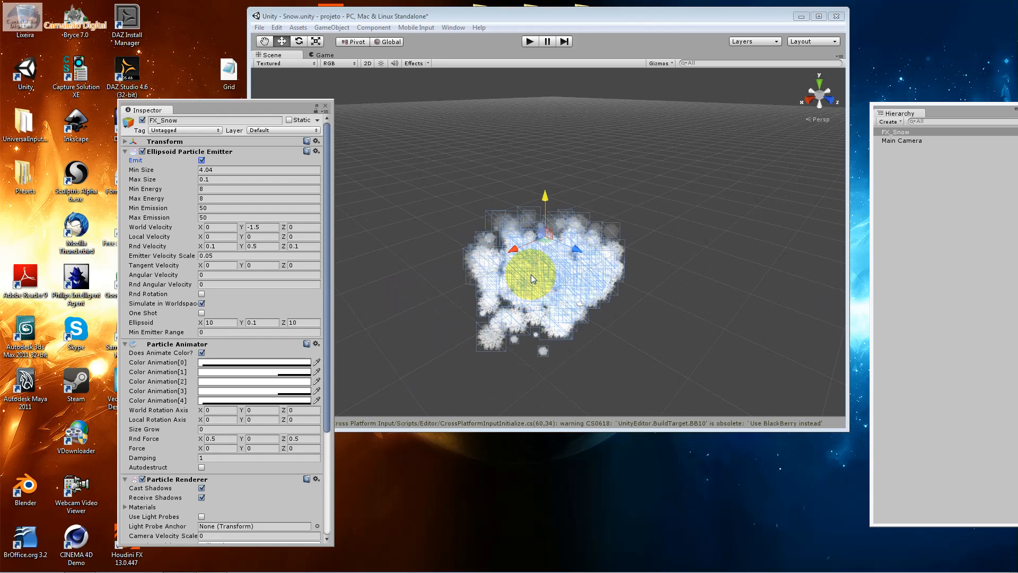
Set the emitter's World Velocity Y to -7.5 and run the Snow scene to preview the fall, stopping playback
left_click(252, 227)
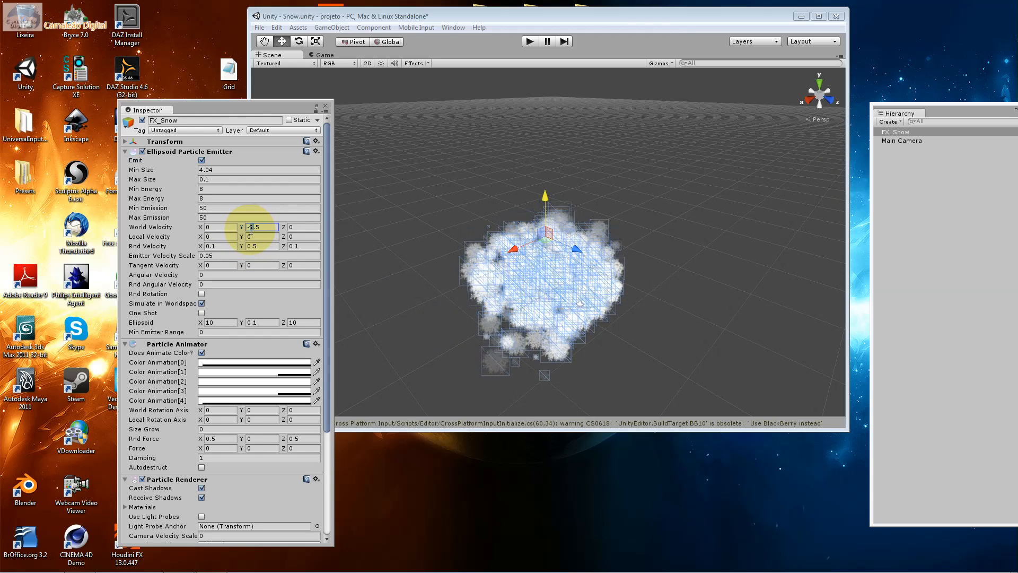
type("-7.5")
key("Tab")
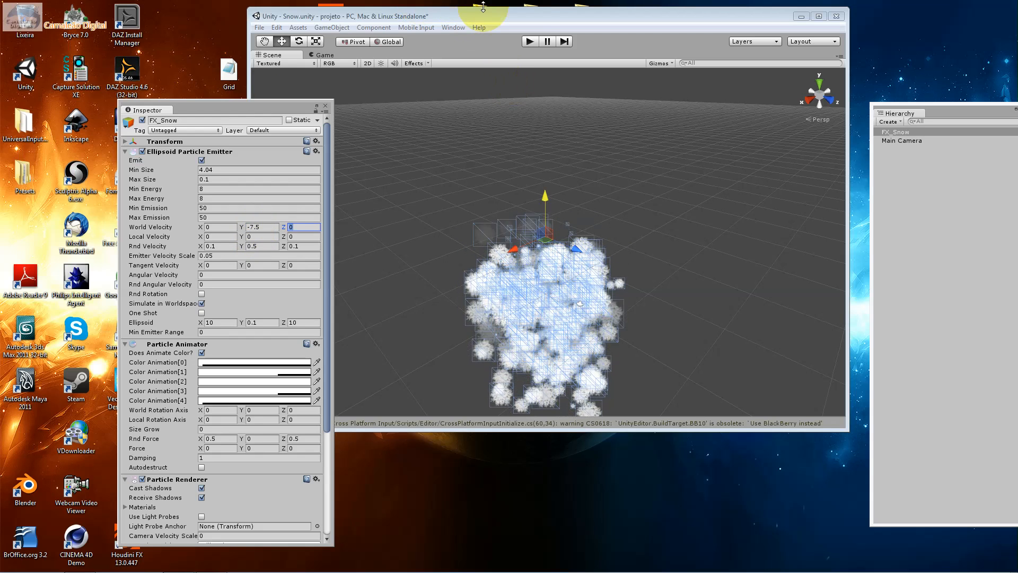
left_click(529, 41)
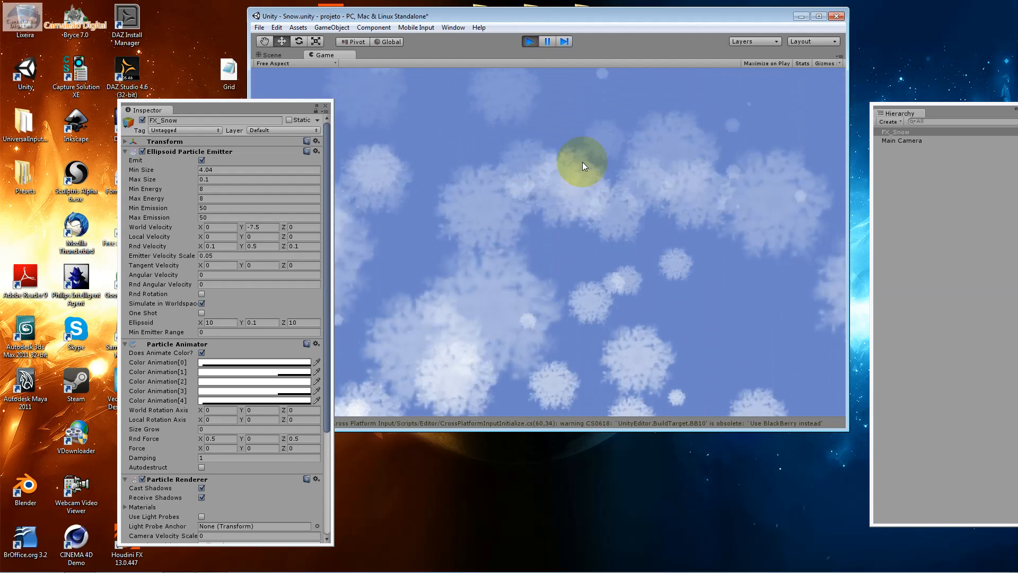
left_click(529, 41)
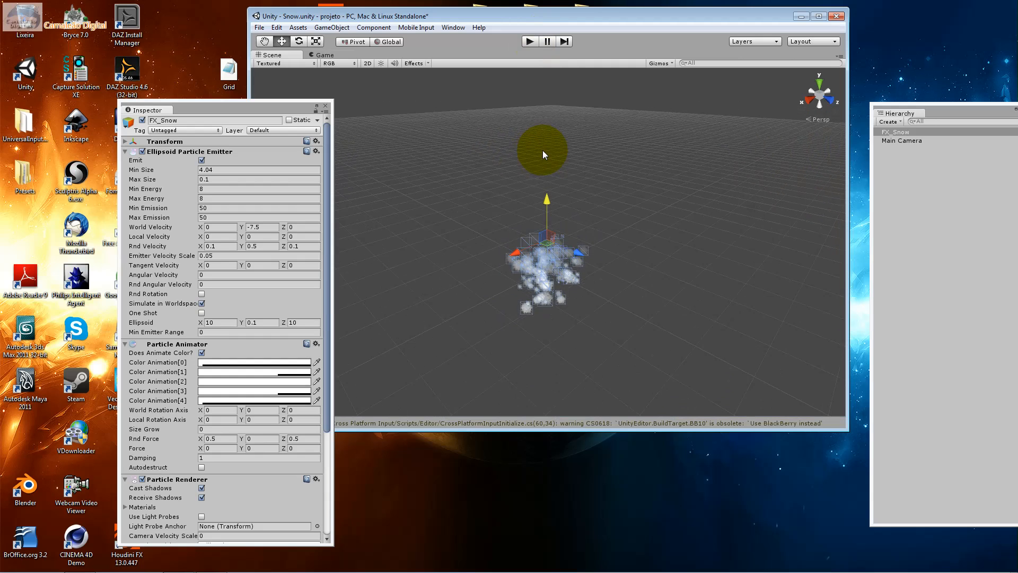
Set the FX_Snow emitter's Min Size to 0.4
left_click(207, 179)
left_click(208, 170)
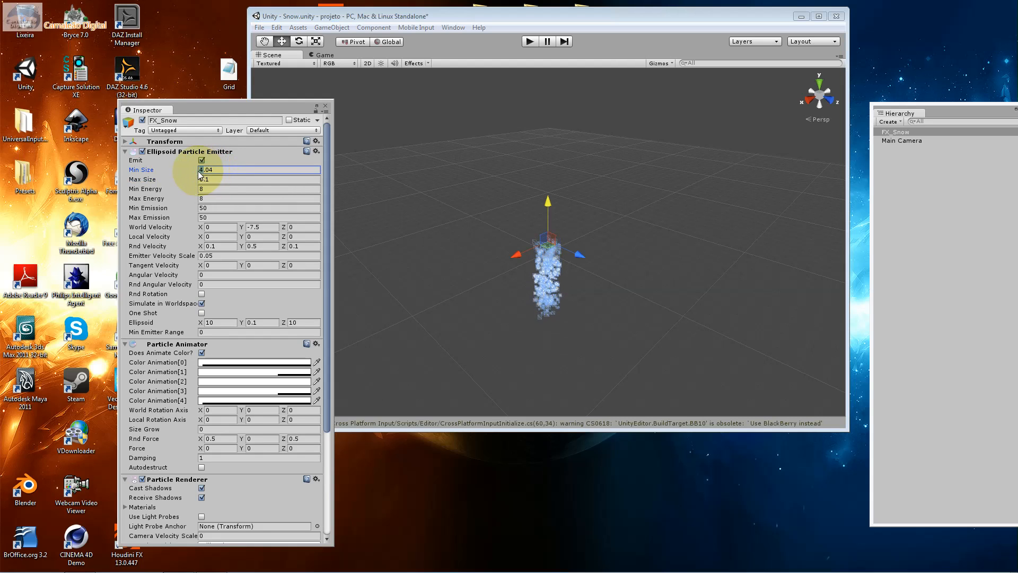
key("Delete")
key("Delete")
key("Right")
type(".")
key("Tab")
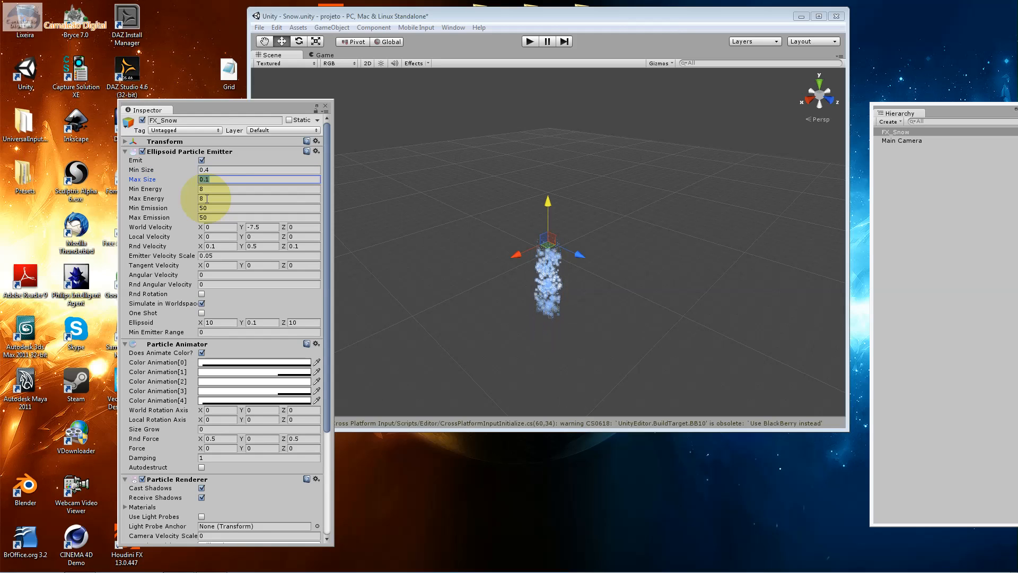
Run the Snow scene to preview the effect with the reduced particle size and stop playback
left_click(214, 170)
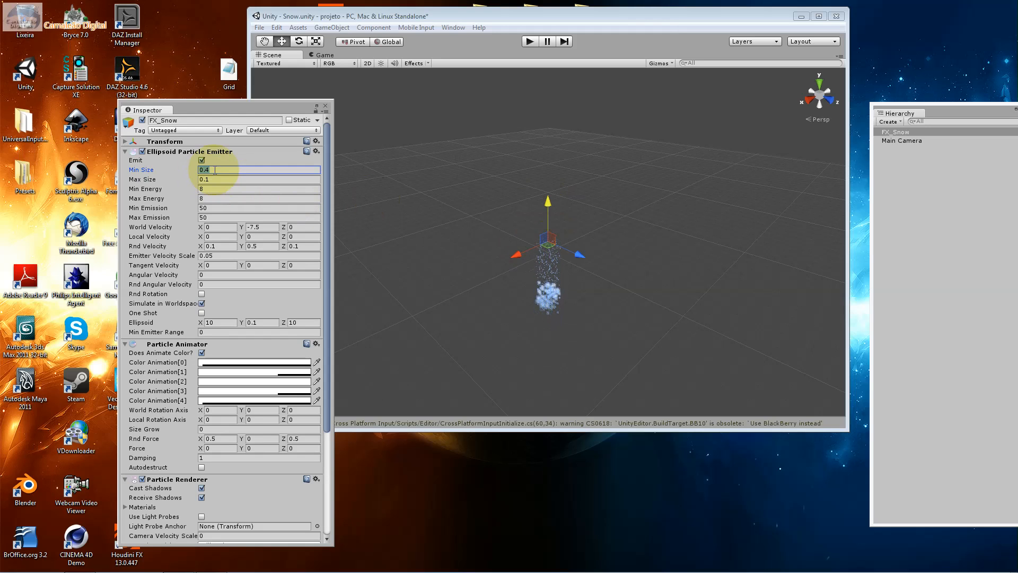
left_click(549, 208)
scroll(549, 208, "up", 3)
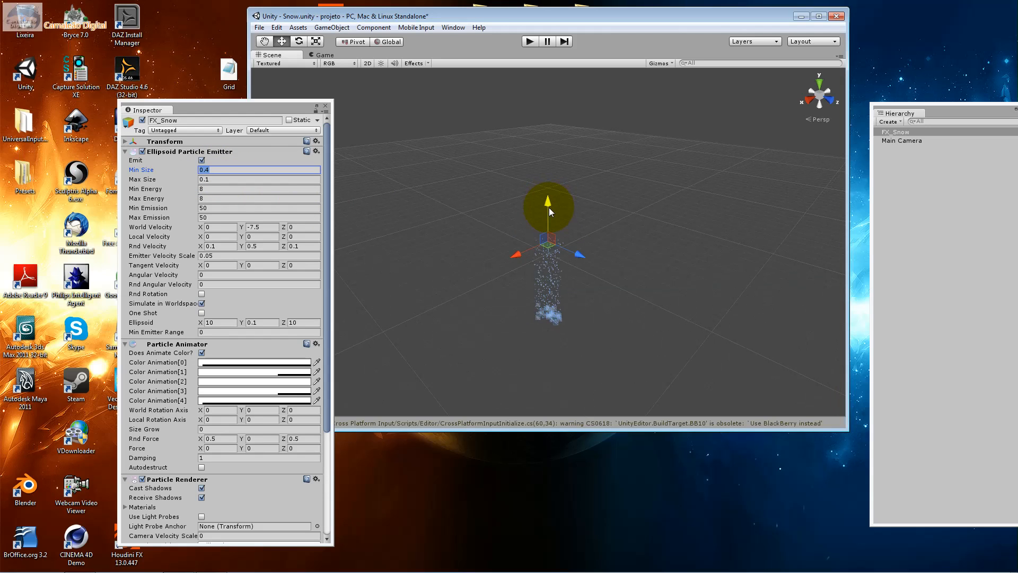
left_click(528, 41)
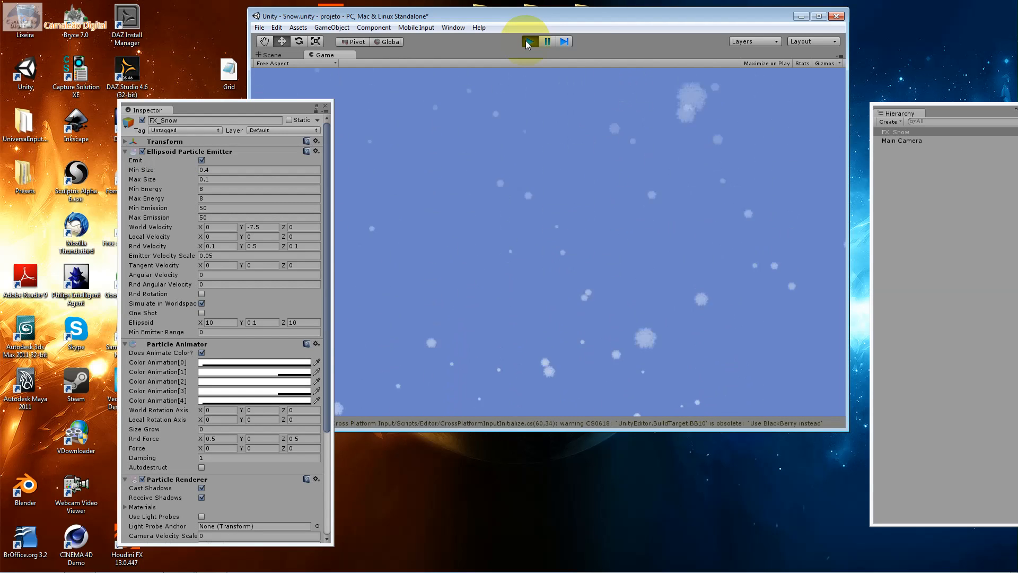
left_click(528, 41)
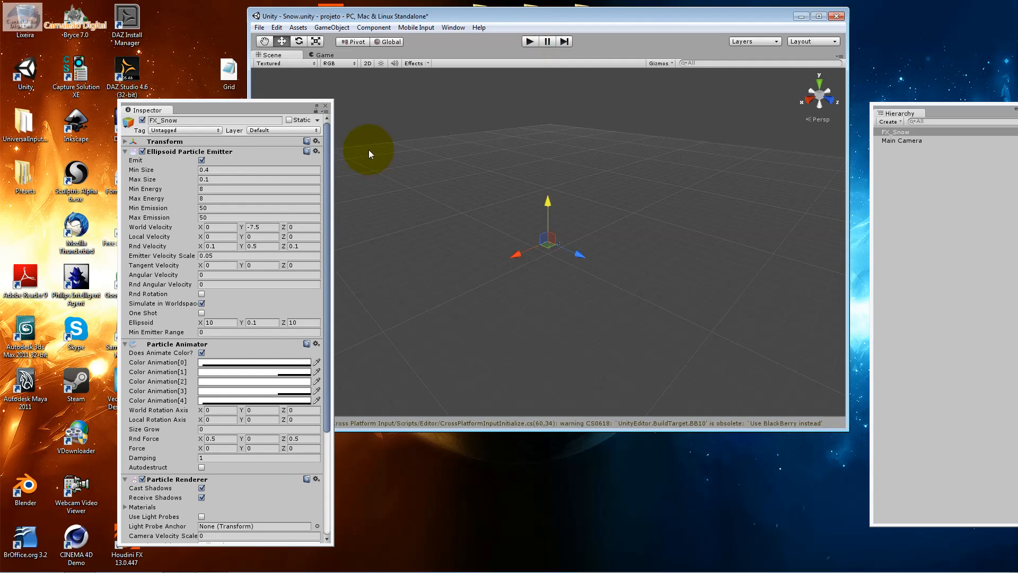
Set the FX_Snow emitter's Min Size to 0.1 and open its Max Size for editing
left_click(218, 169)
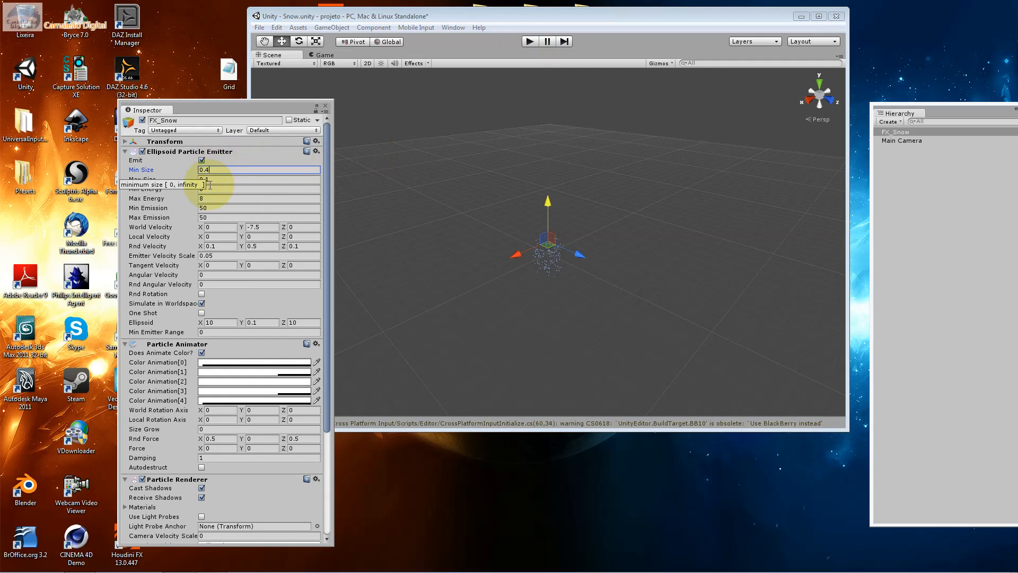
left_click_drag(210, 172, 206, 172)
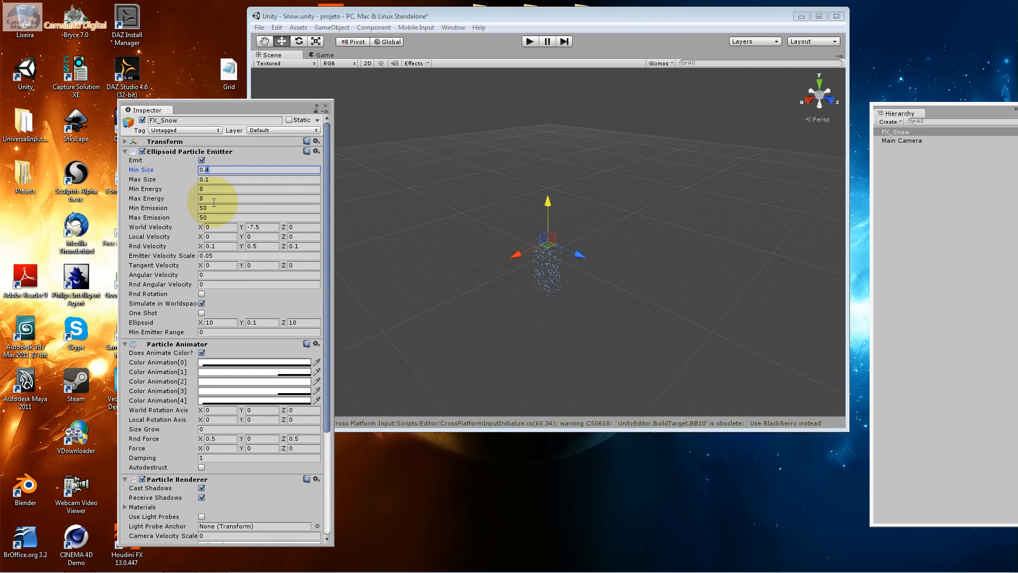
type("1")
key("Tab")
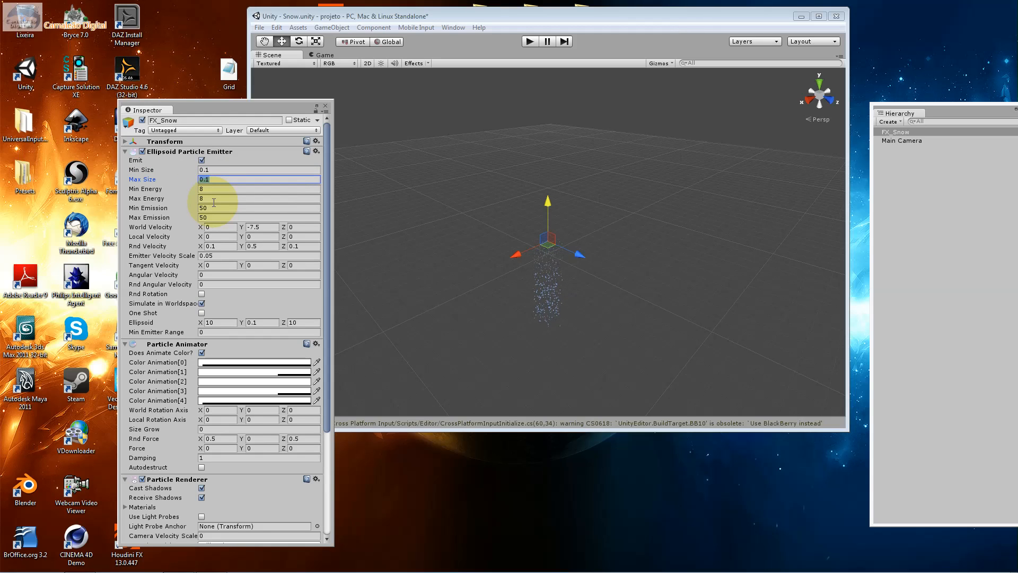
left_click(212, 181)
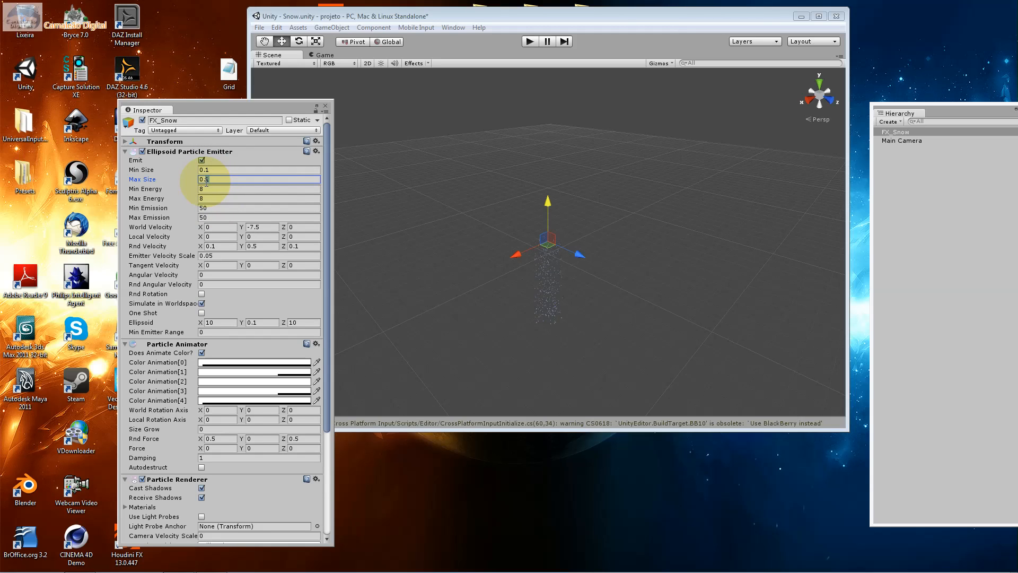
key("Tab")
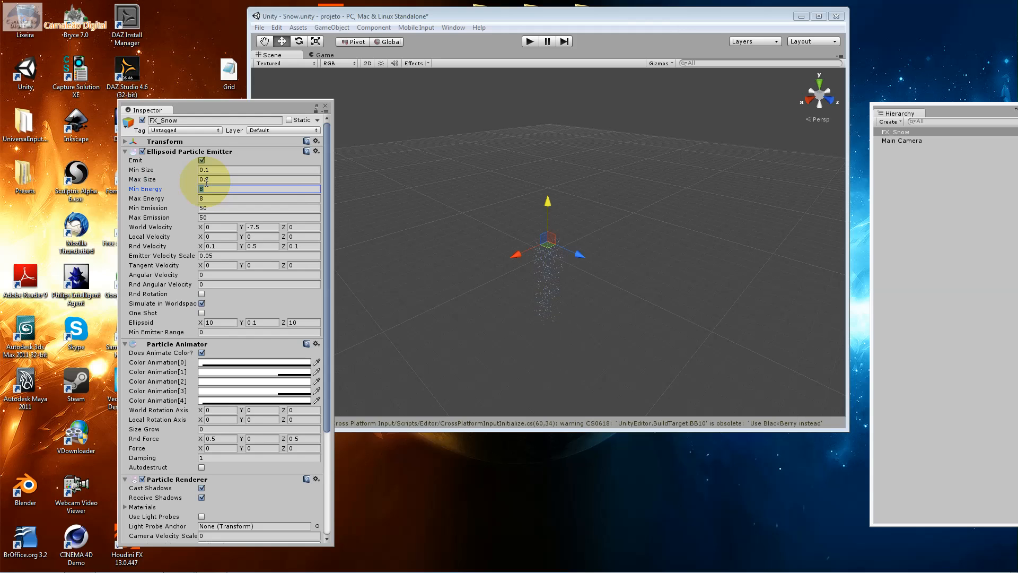
Set the FX_Snow emitter's Max Size to 0.2, then run the Snow scene to preview it and stop playback
left_click(219, 179)
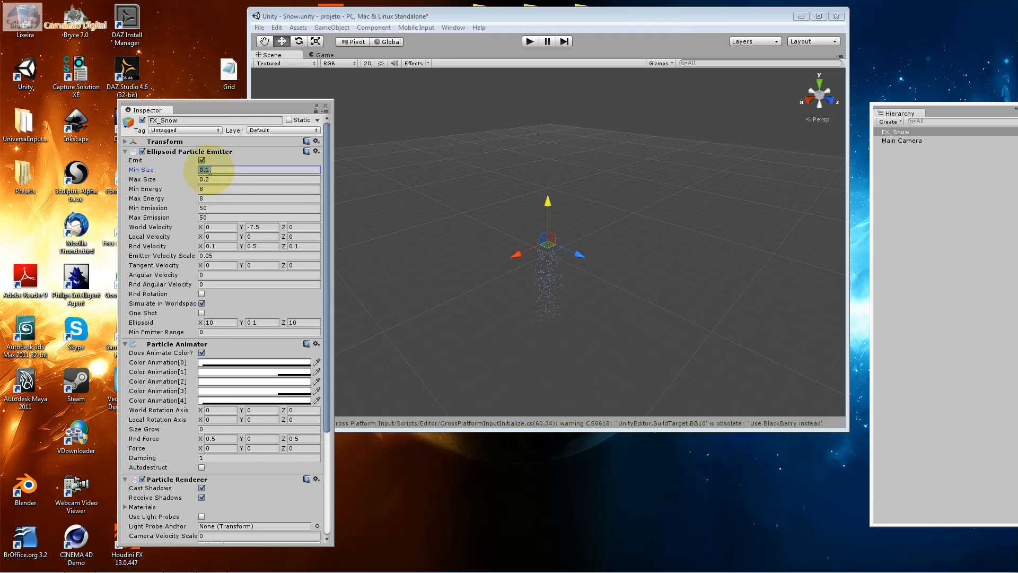
left_click(532, 43)
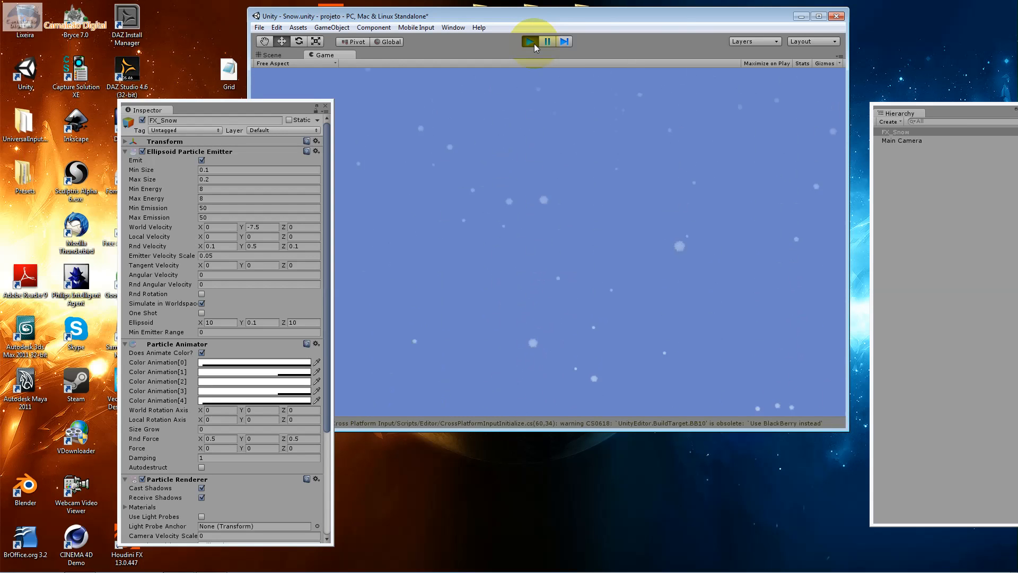
left_click(530, 42)
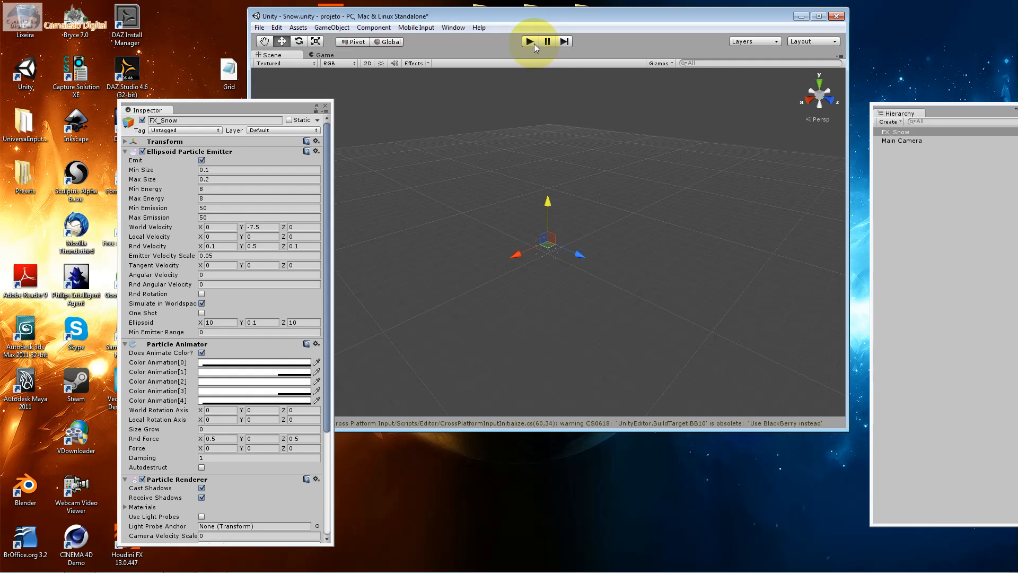
Run and stop the Snow scene with its original values, and review the emitter's Min Size and Max Size
left_click(533, 43)
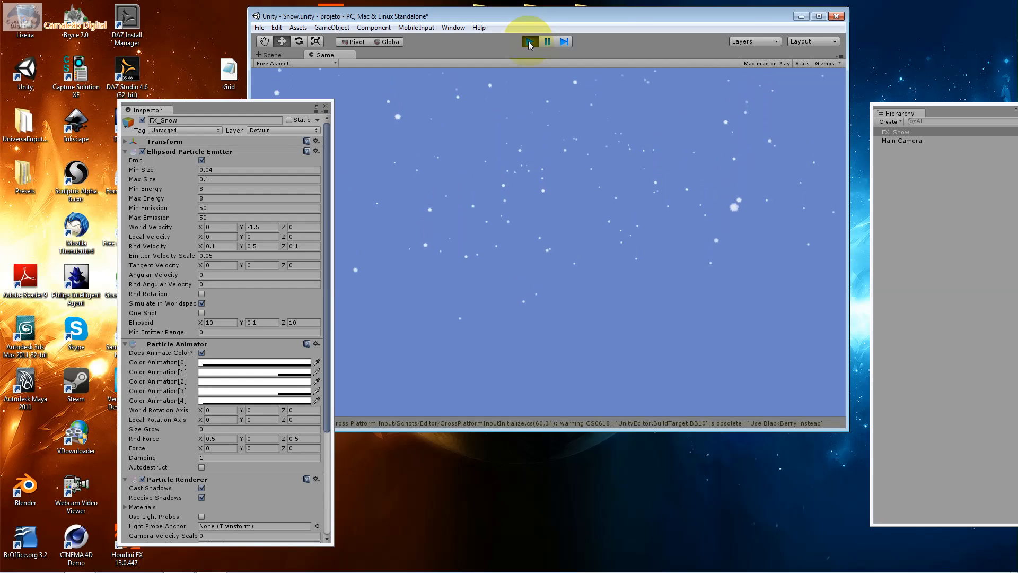
left_click(529, 41)
left_click(208, 169)
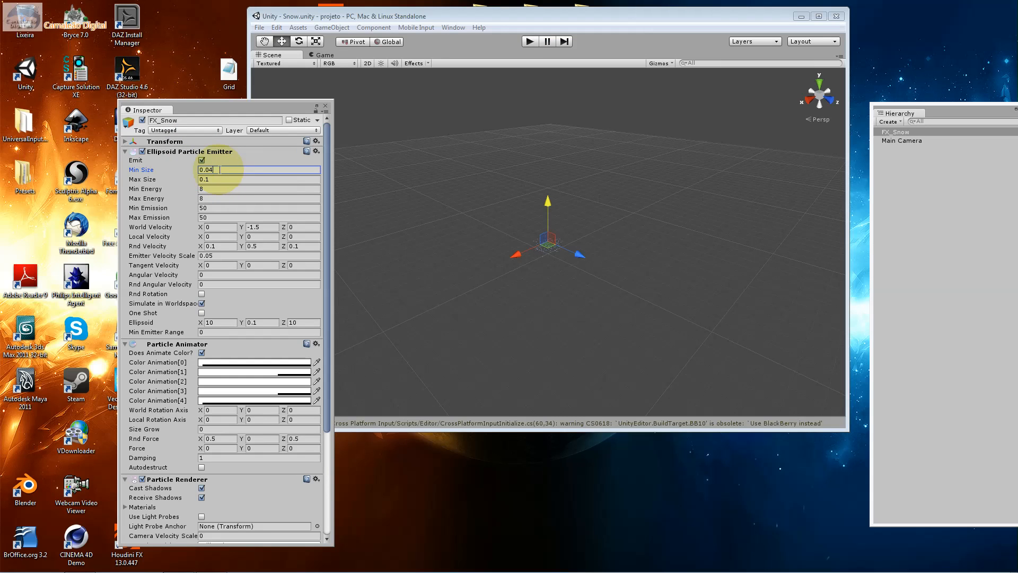
left_click(220, 179)
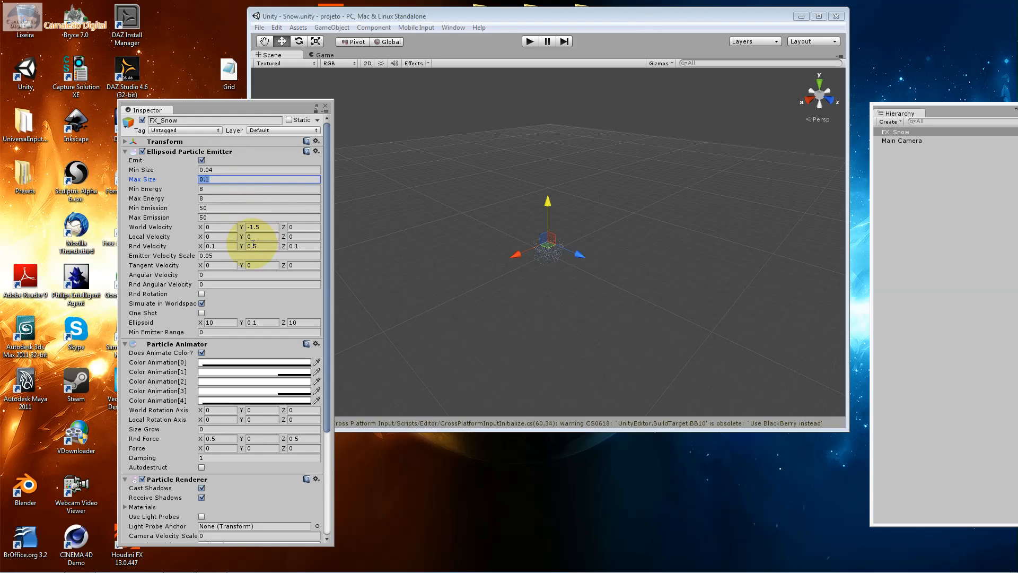
Review the FX_Snow emitter's Rnd Velocity axes and Emitter Velocity Scale while viewing the particles up close in the scene
left_click(218, 246)
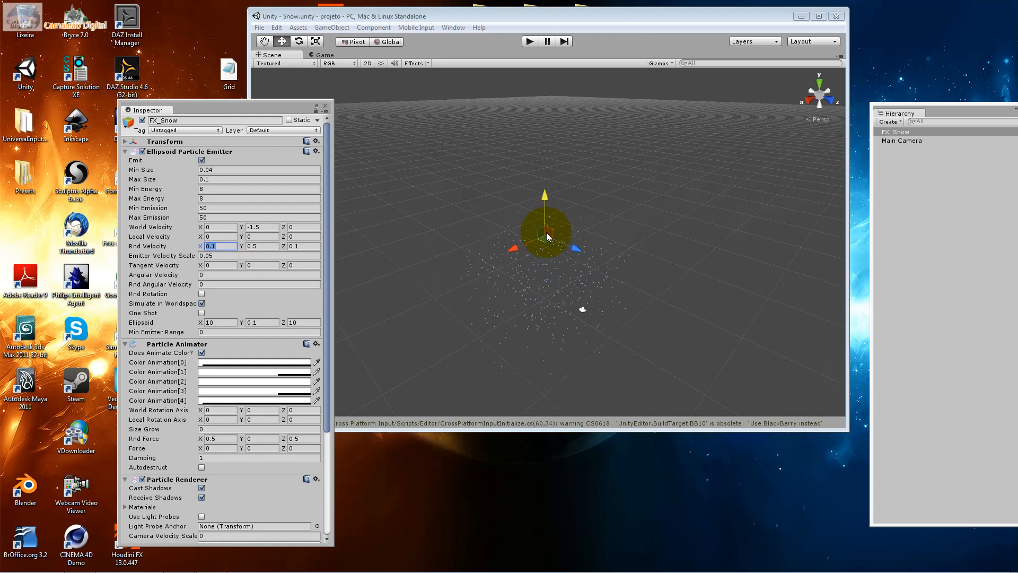
left_click(224, 247)
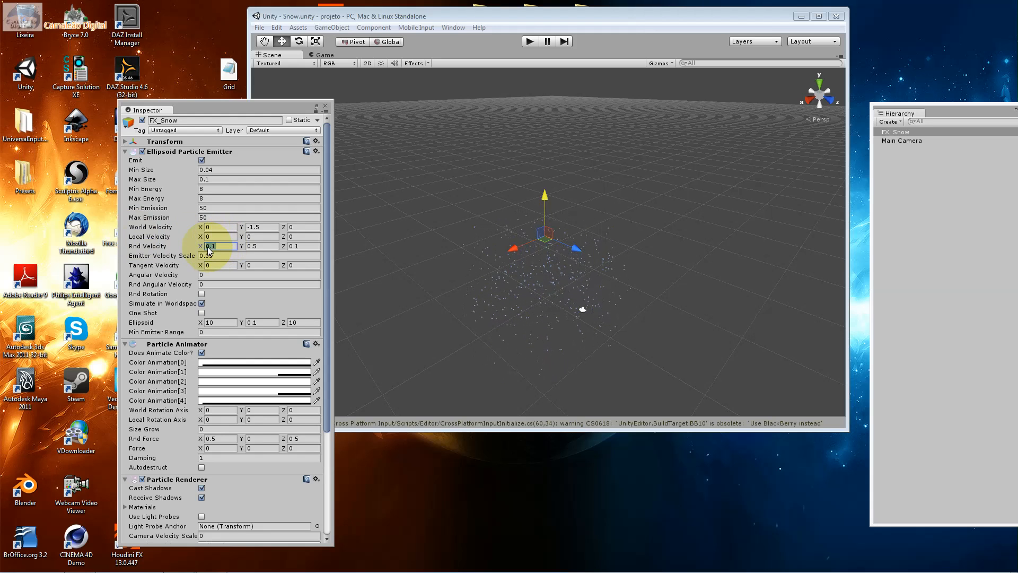
left_click(272, 248)
left_click_drag(272, 248, 294, 247)
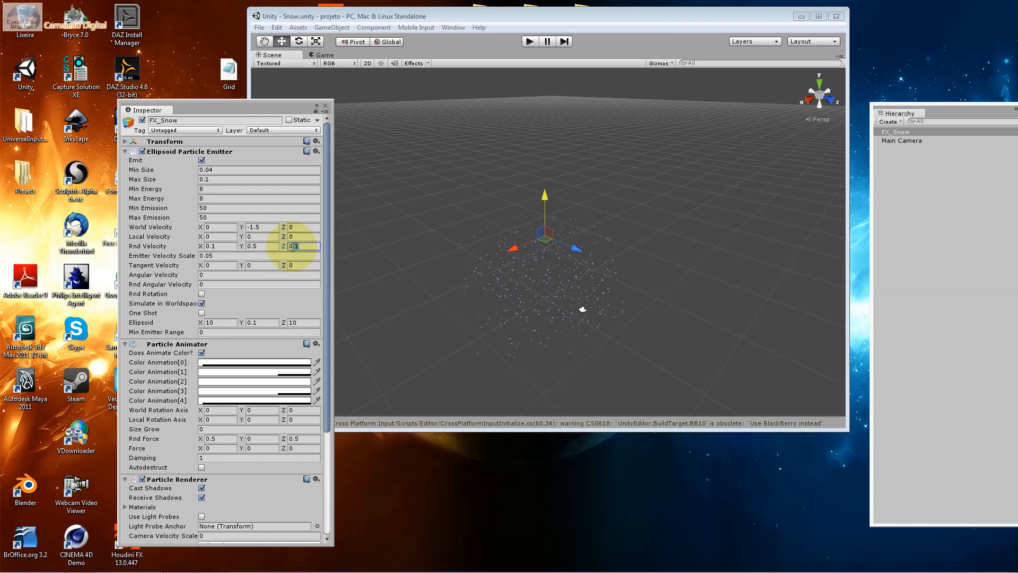
scroll(527, 227, "up", 5)
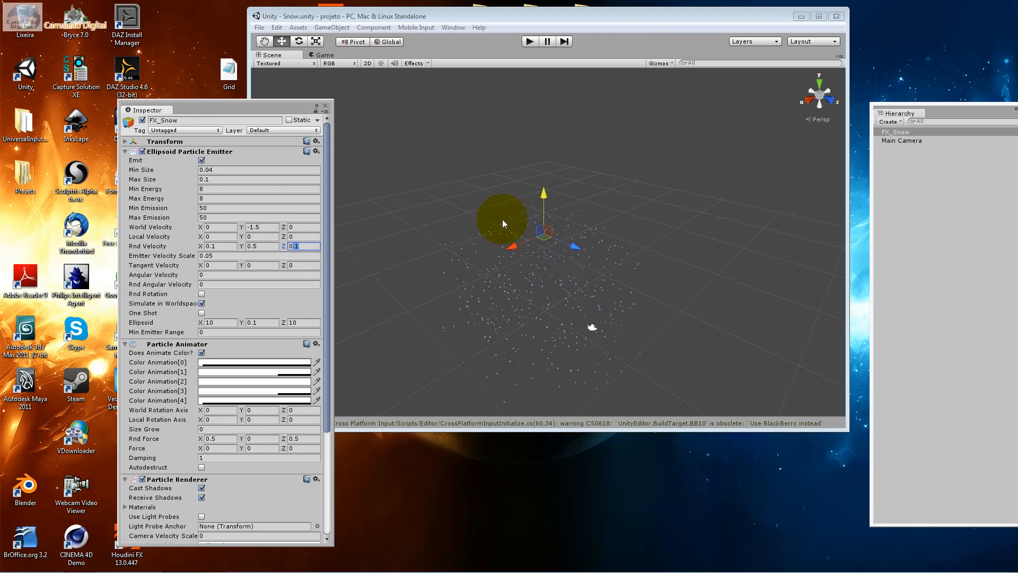
left_click(214, 256)
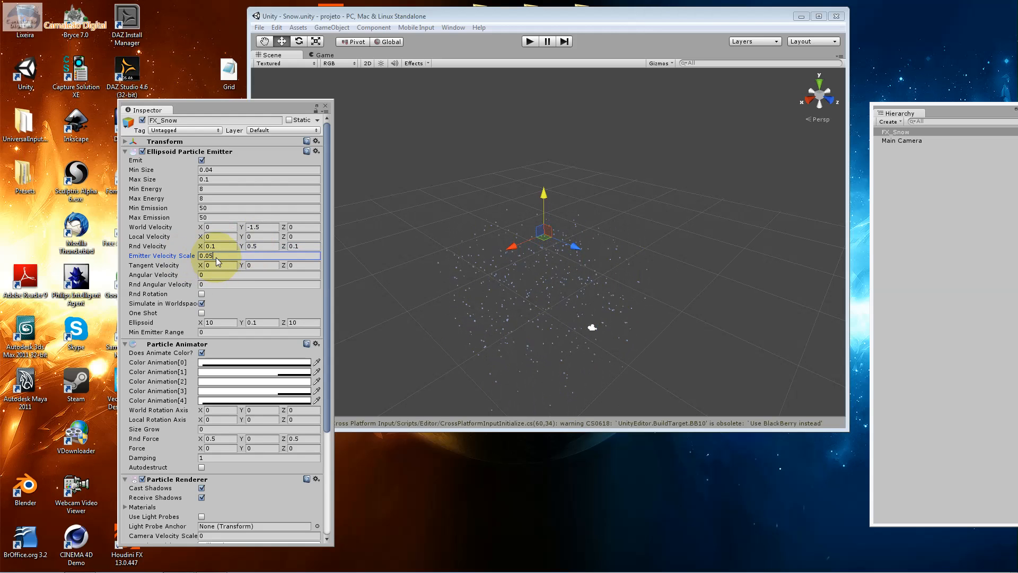
double_click(215, 257)
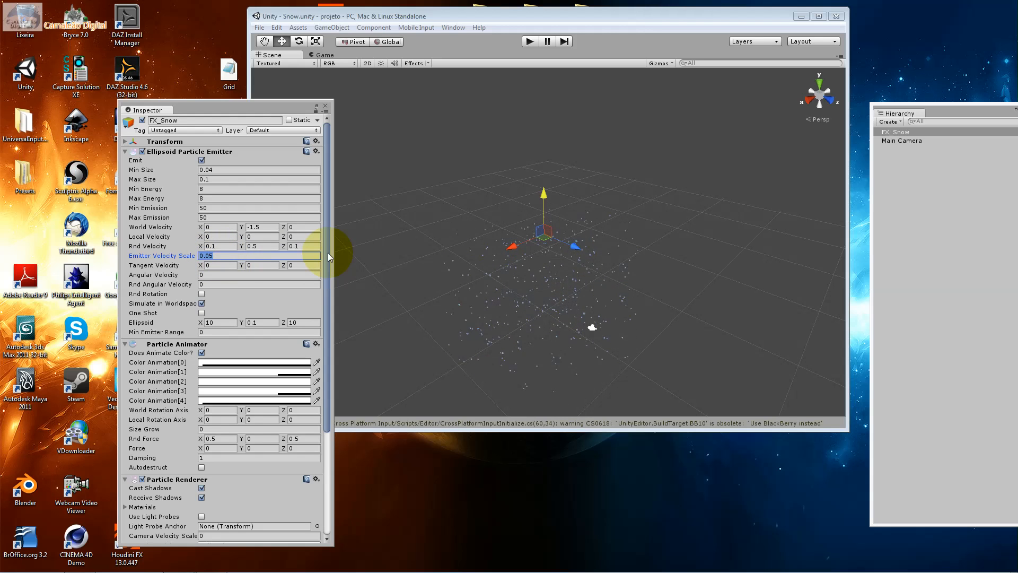
scroll(444, 256, "up", 4)
scroll(445, 256, "up", 2)
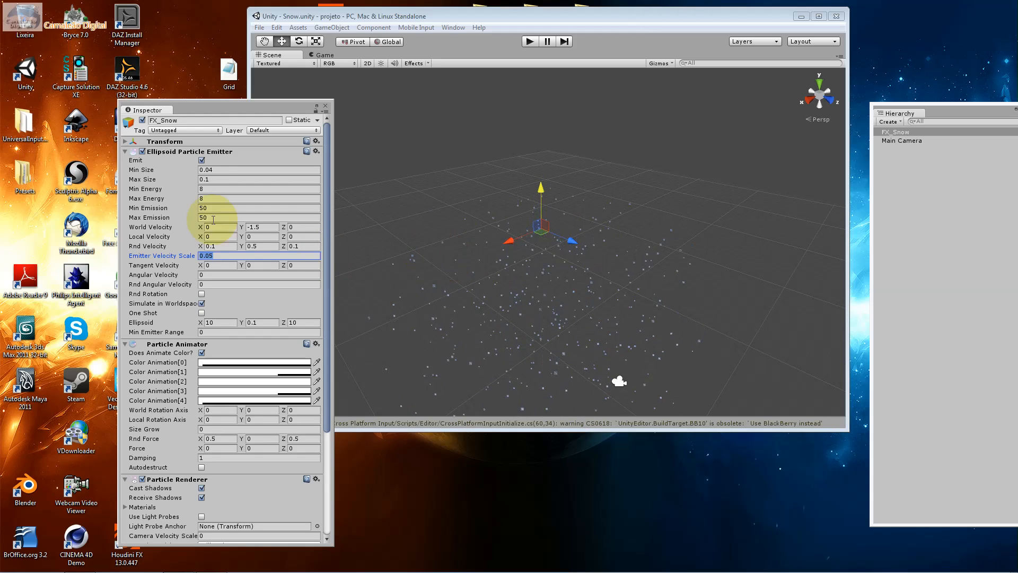
Review the emitter's Tangent Velocity, angular velocity and Rnd Rotation settings, and the particle texture of the Mat_FxSnow material
key("Tab")
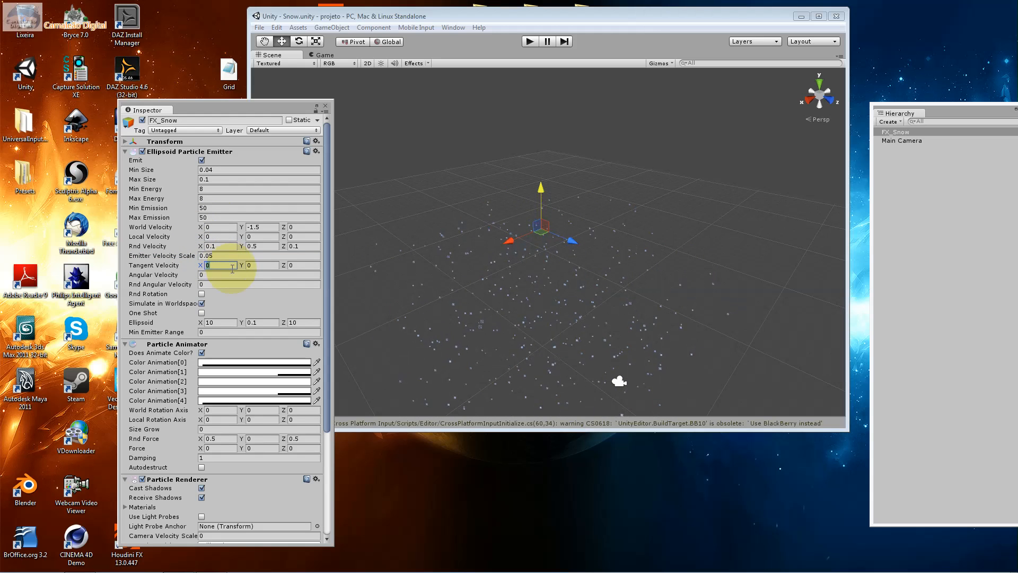
left_click(265, 267)
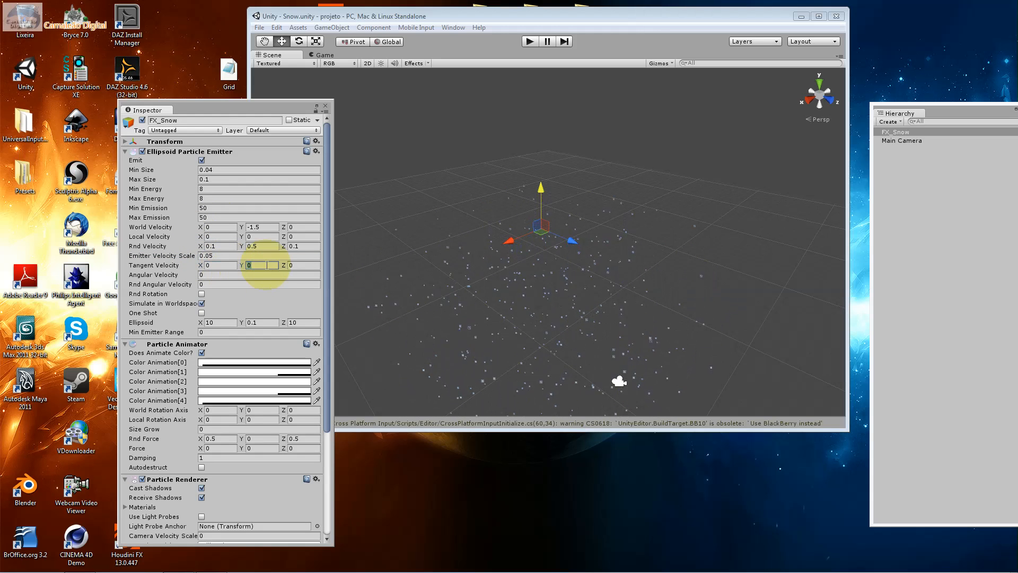
left_click(302, 267)
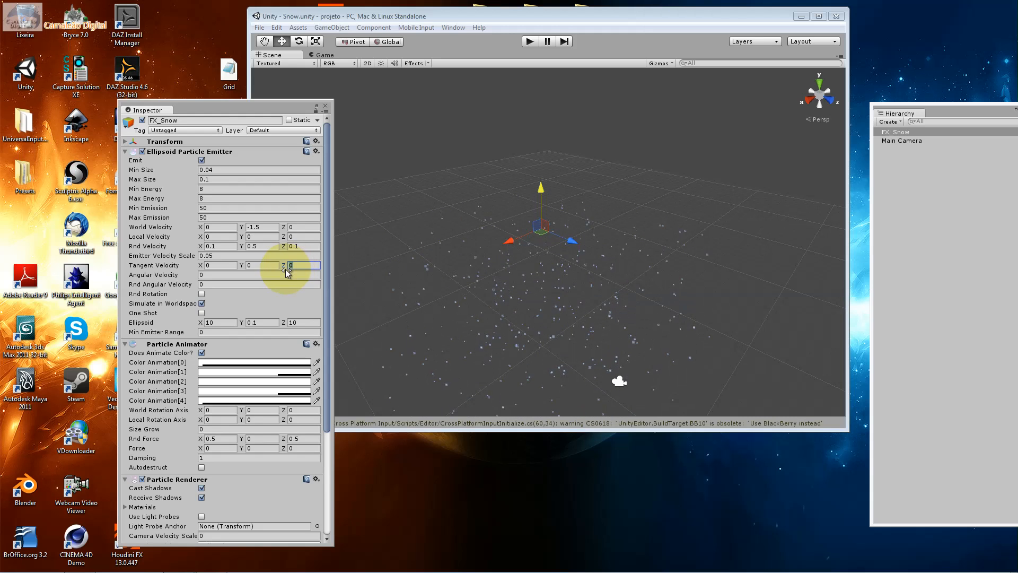
left_click(225, 275)
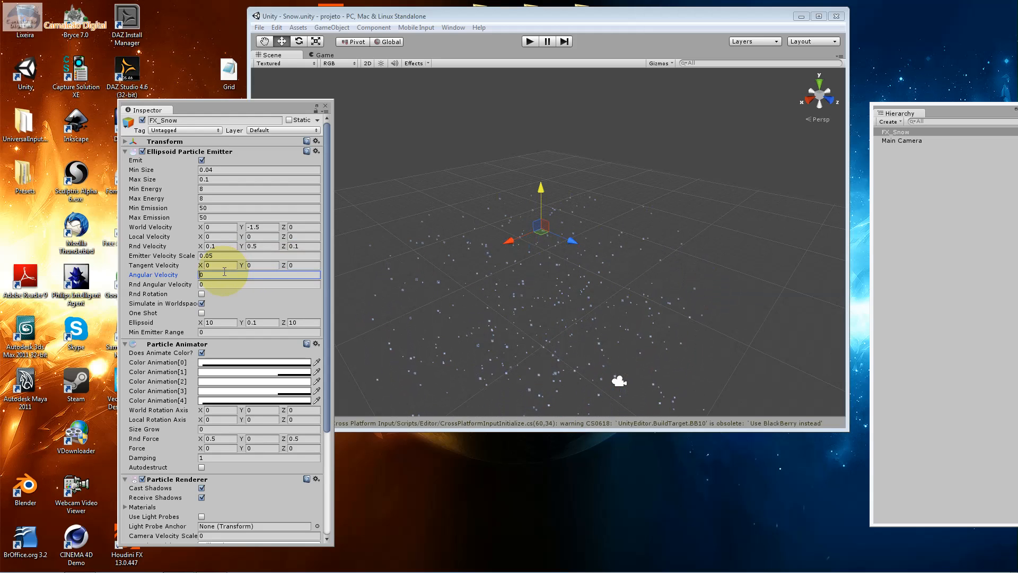
left_click(220, 283)
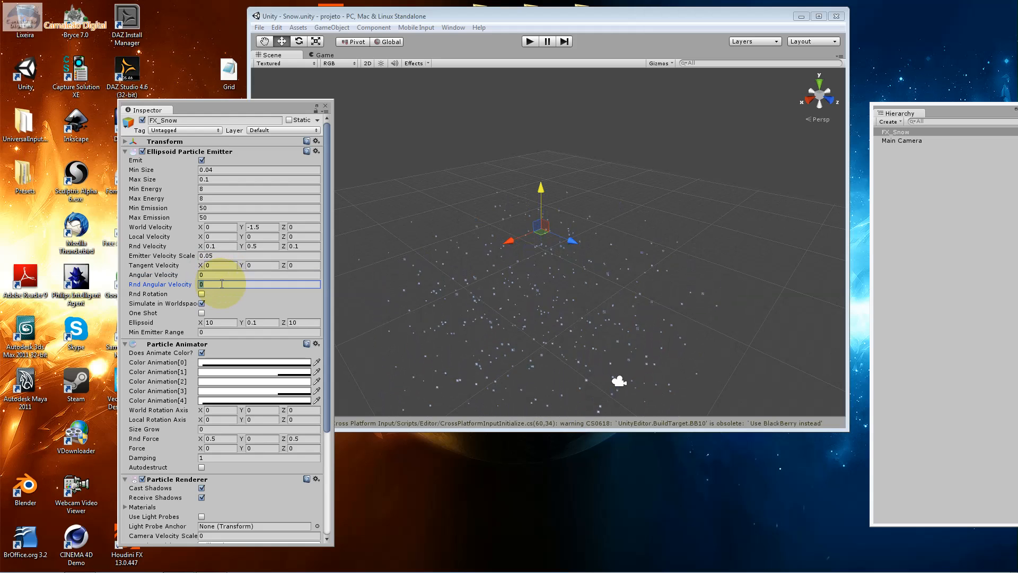
left_click(201, 294)
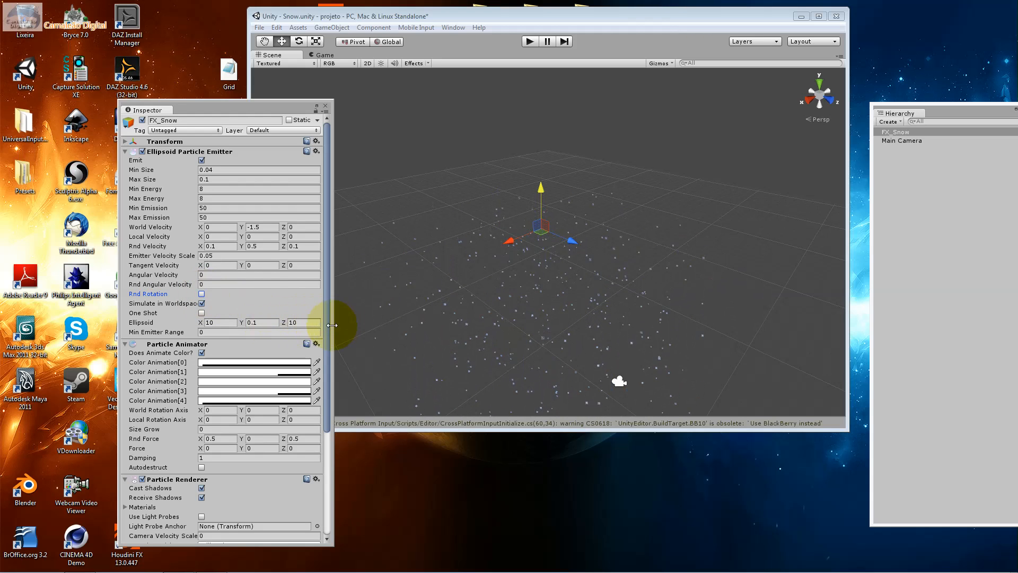
left_click_drag(324, 297, 338, 416)
left_click(305, 487)
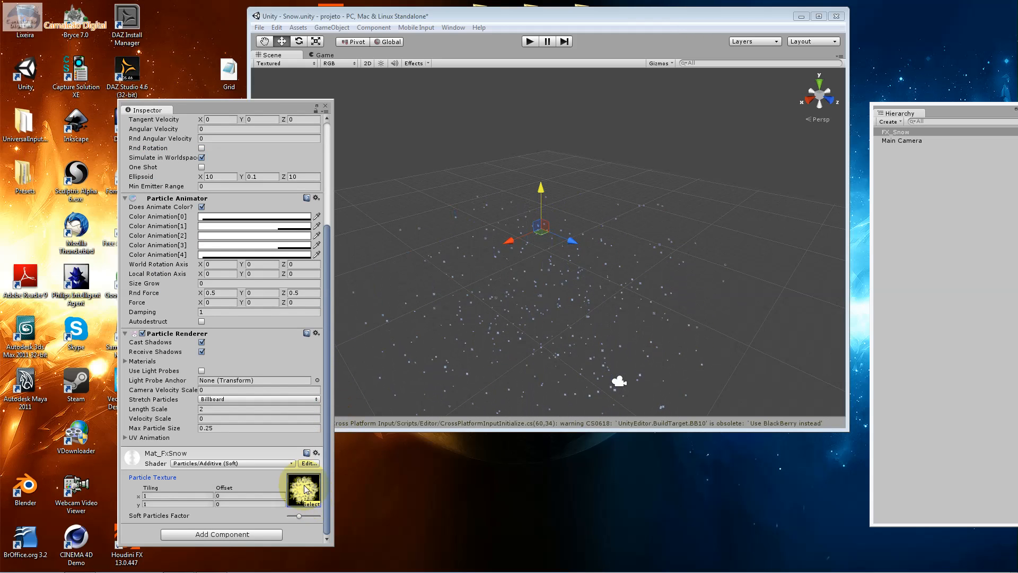
Start a new empty scene, discarding the changes made to the Snow scene
left_click(260, 27)
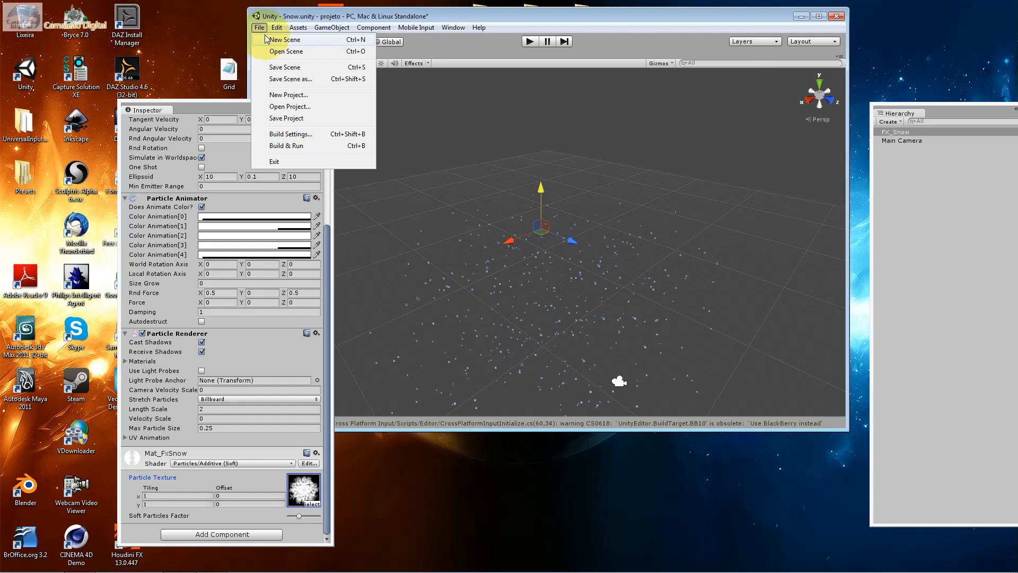
left_click(266, 39)
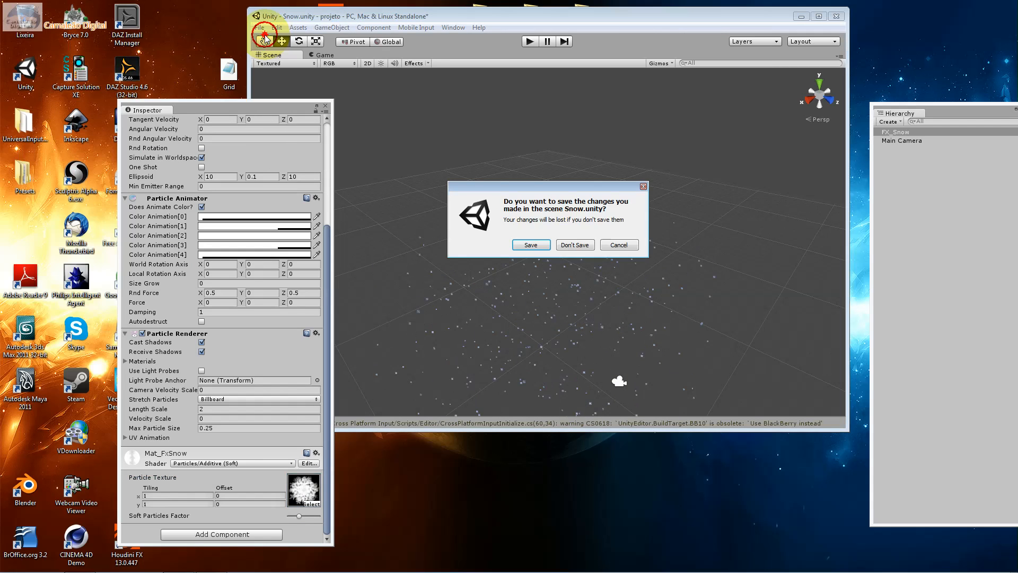
left_click(578, 243)
Create a Particle System object in the new scene and disable its Renderer module
left_click(340, 30)
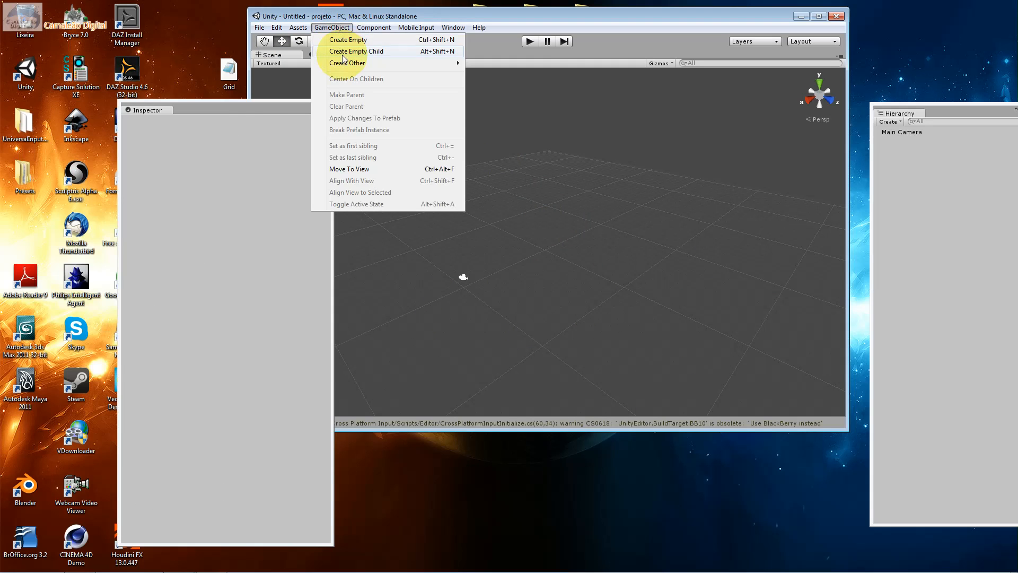
mouse_move(371, 63)
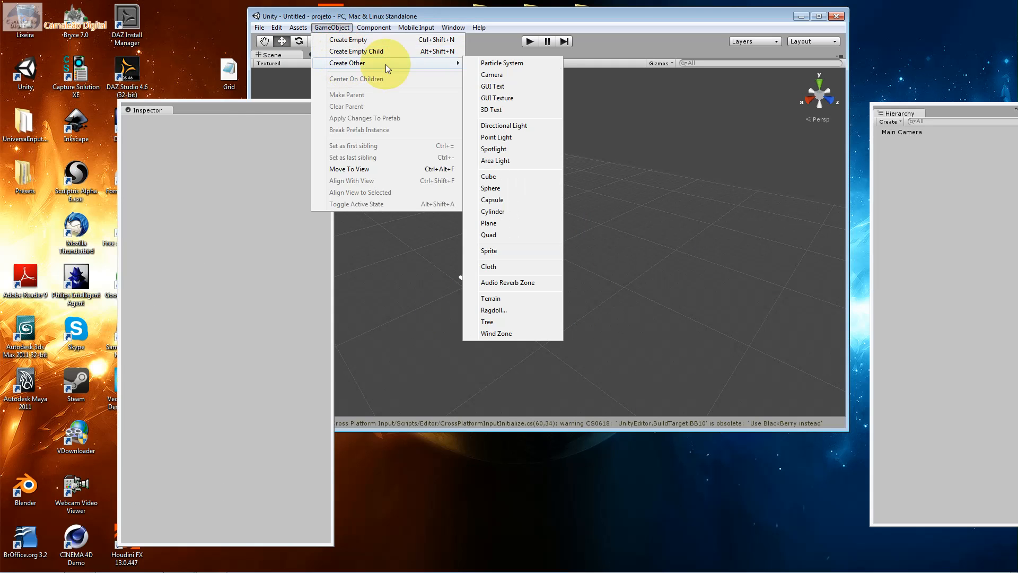
left_click(513, 65)
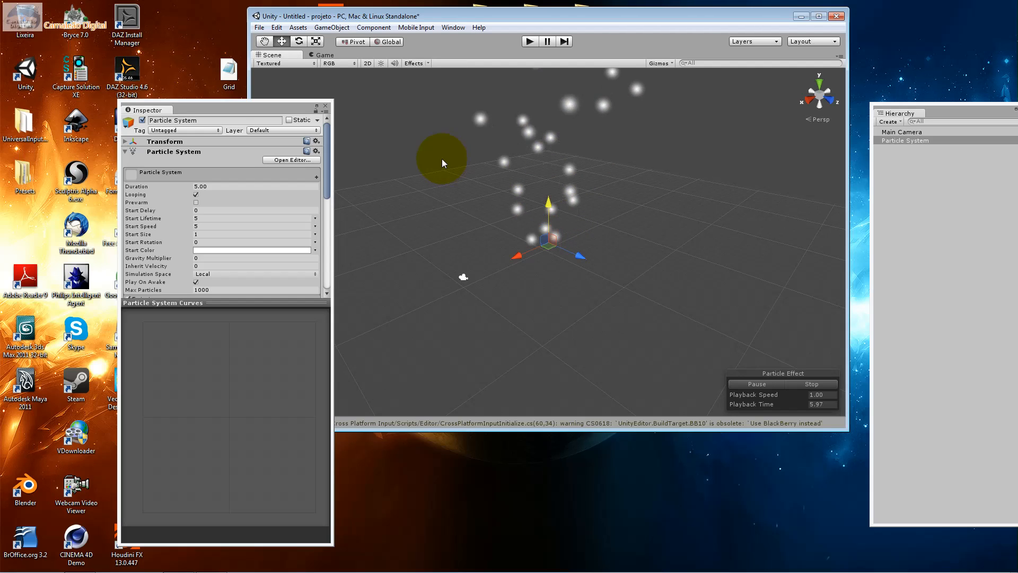
left_click_drag(328, 152, 347, 268)
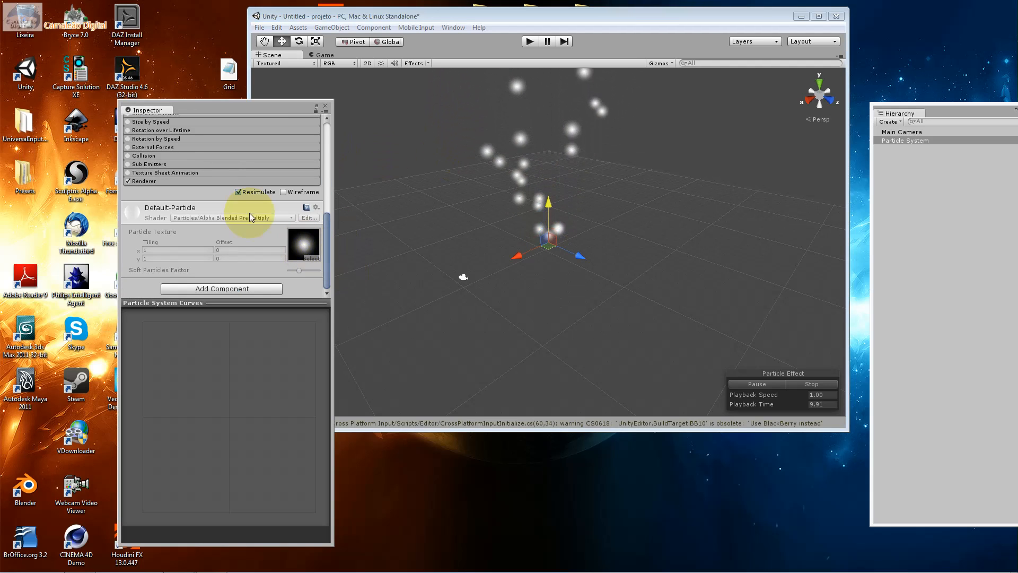
left_click(128, 181)
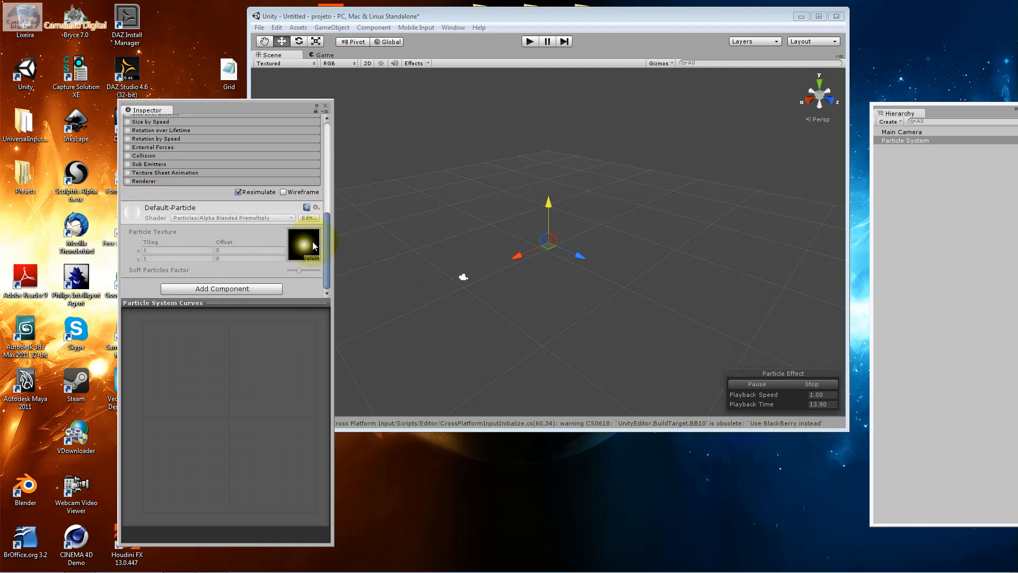
Minimize Unity and launch GIMP 2
left_click(801, 16)
left_click(11, 562)
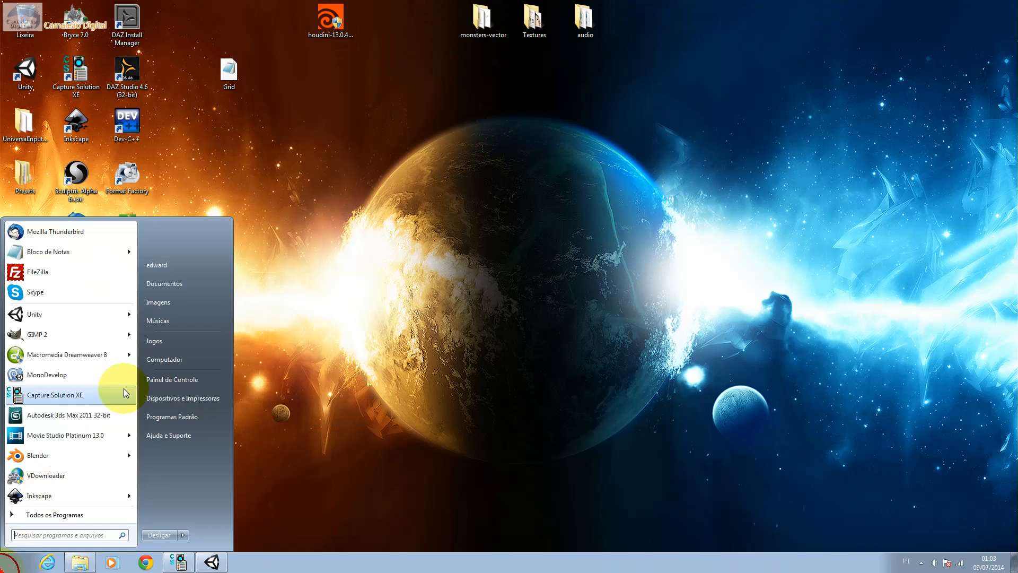
left_click(102, 335)
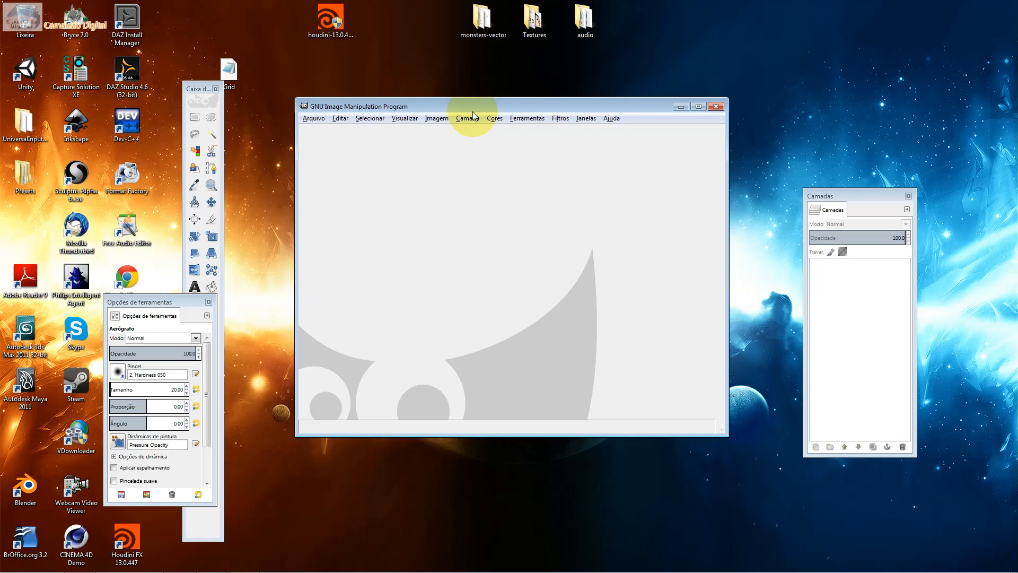
Begin a new image with a width and height of 64 px
left_click(436, 118)
mouse_move(439, 144)
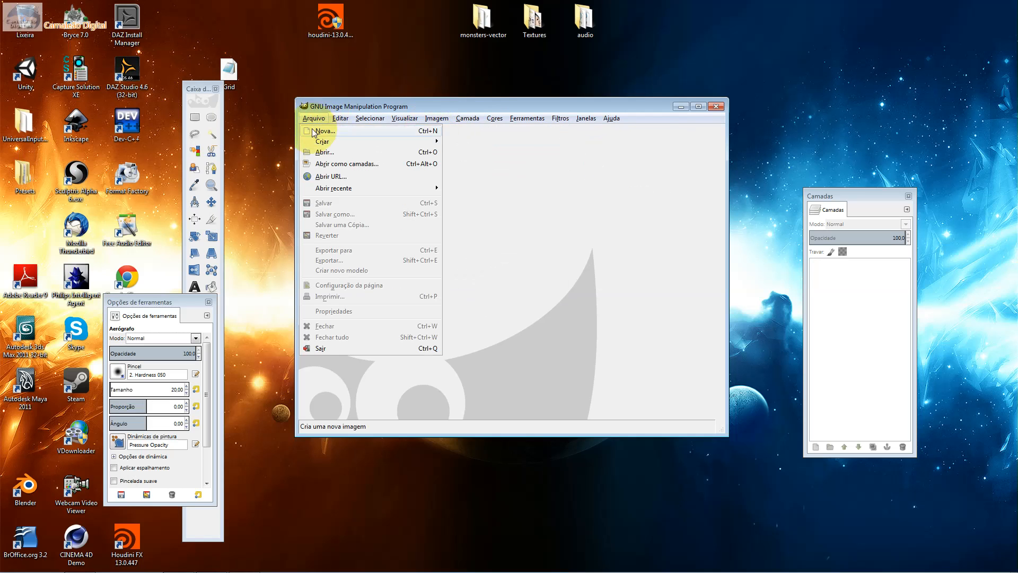
left_click(330, 133)
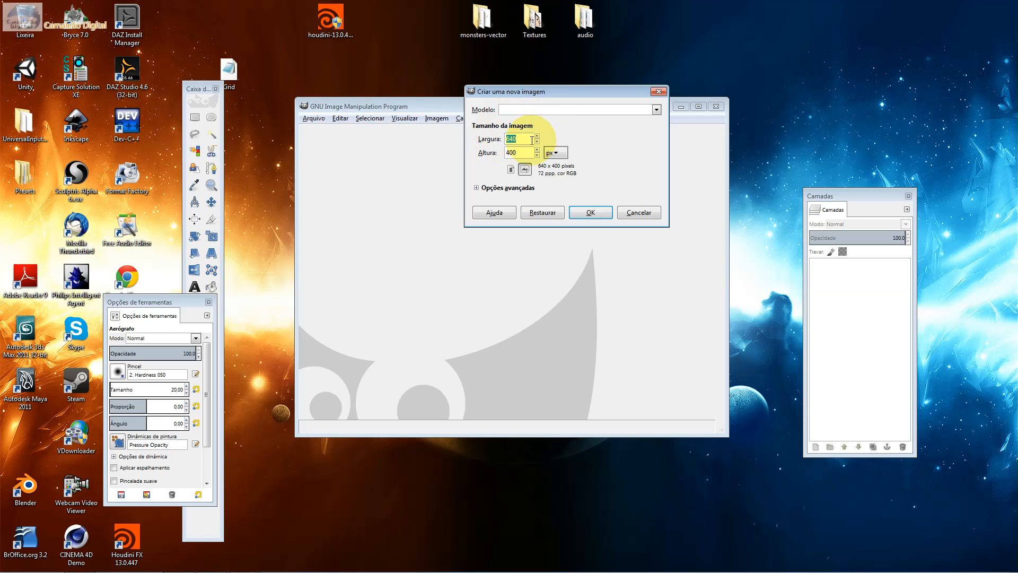
left_click_drag(548, 91, 652, 211)
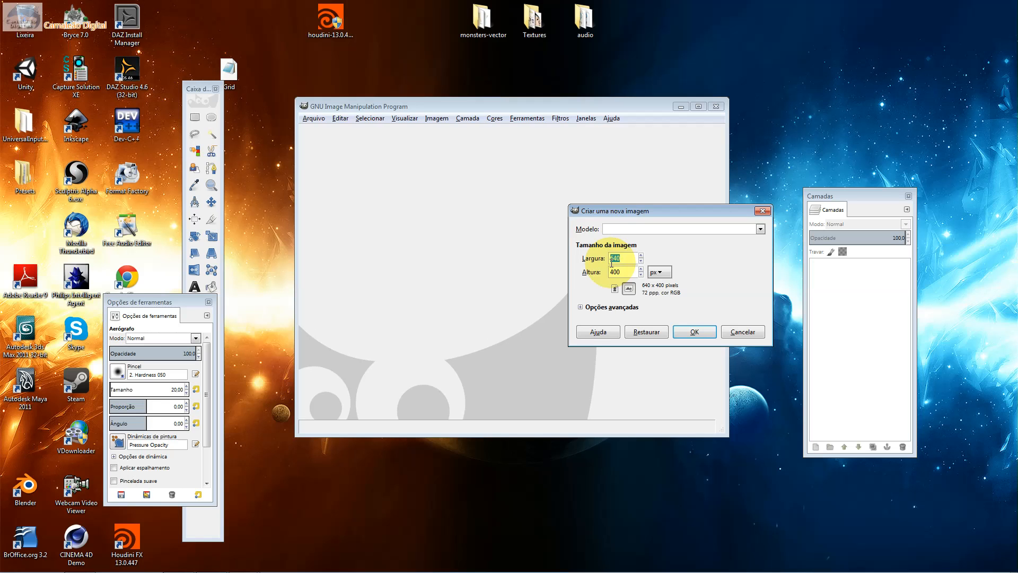
type("12")
double_click(614, 258)
type("64")
key("Tab")
type("64")
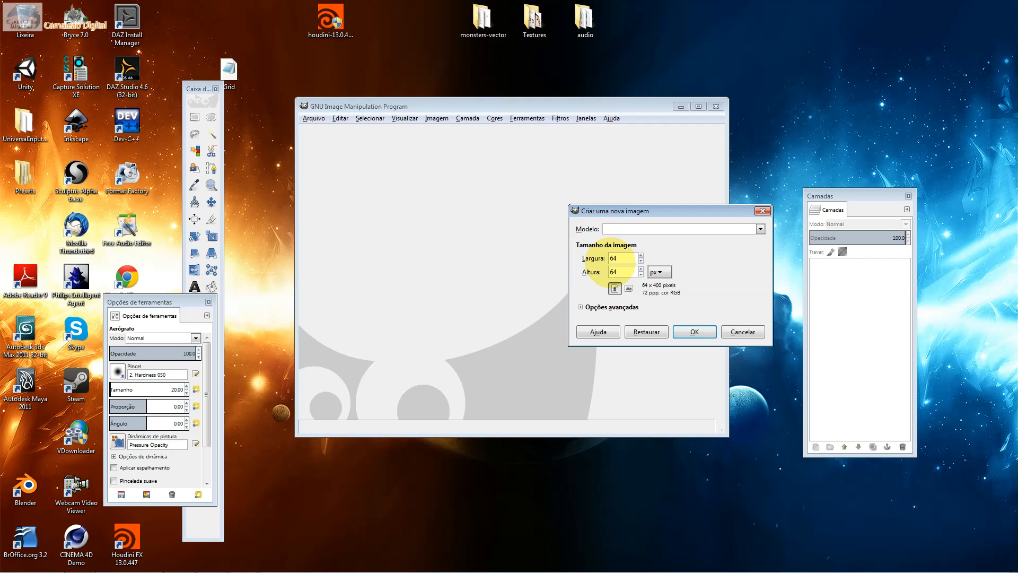
Set the new image to fill with Transparência in the advanced options and create it
left_click(604, 307)
left_click(645, 321)
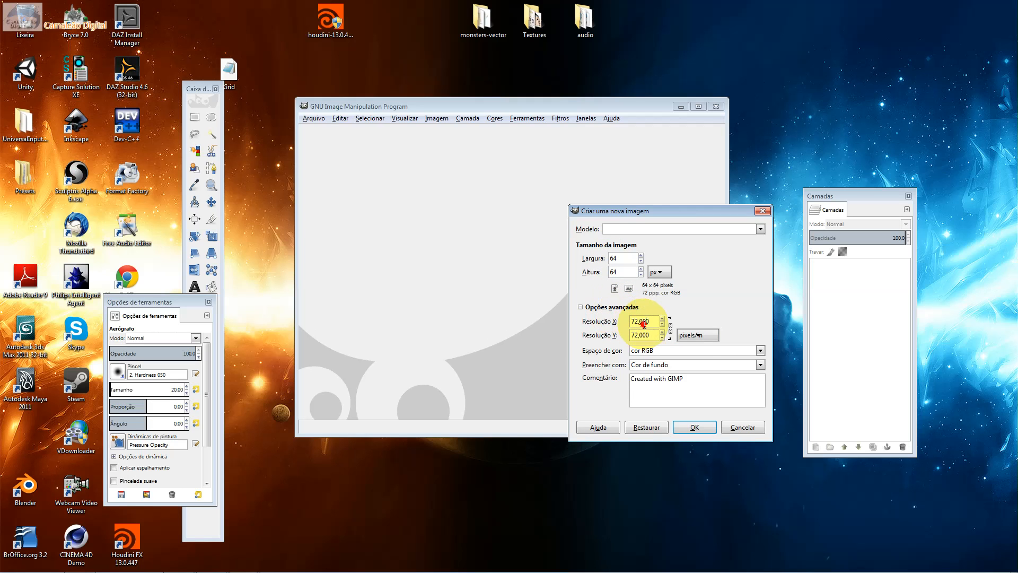
left_click(699, 366)
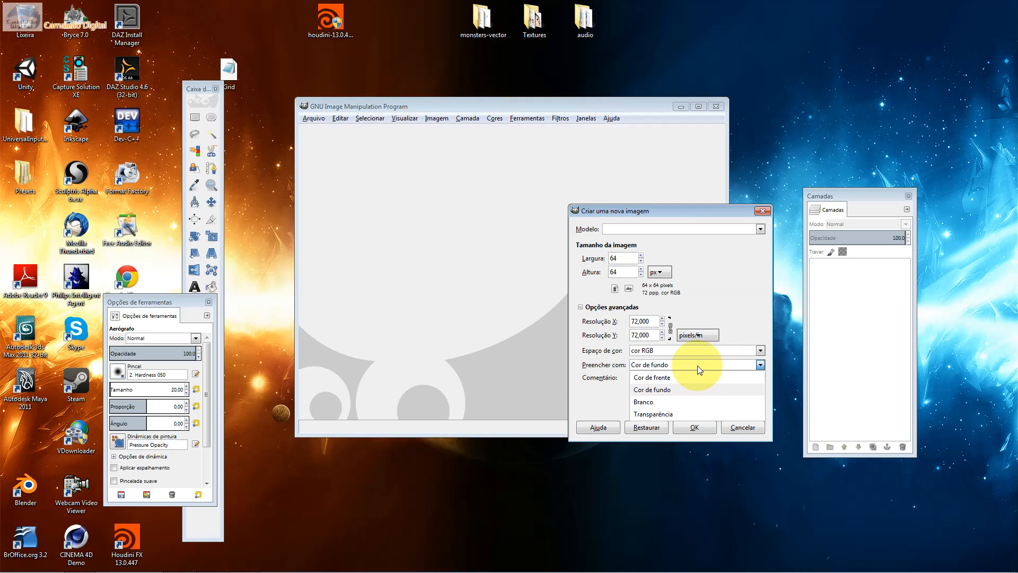
left_click(671, 410)
left_click(691, 426)
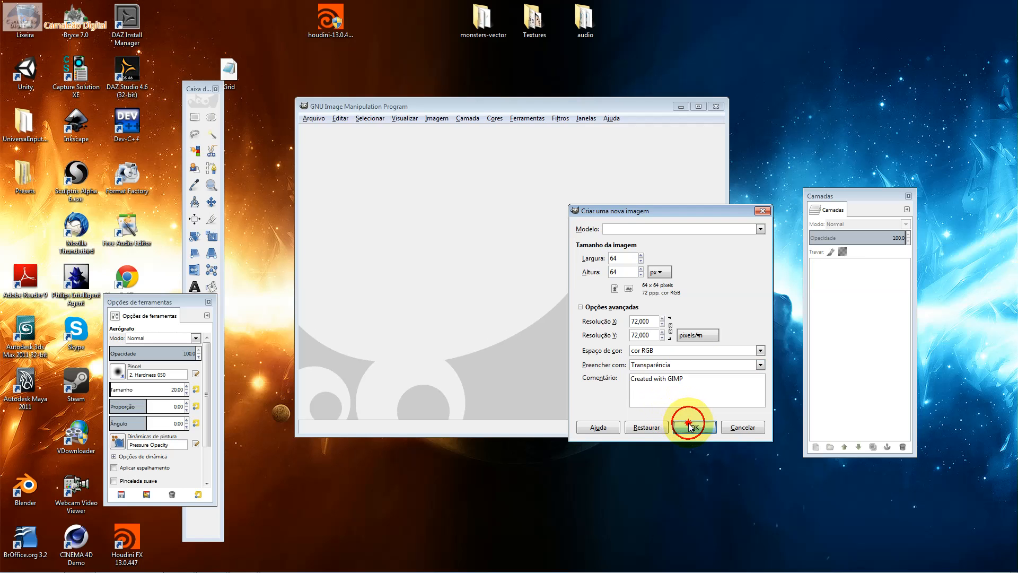
Choose the 2. Hardness 025 brush for the Airbrush tool
scroll(559, 313, "up", 3, "ctrl")
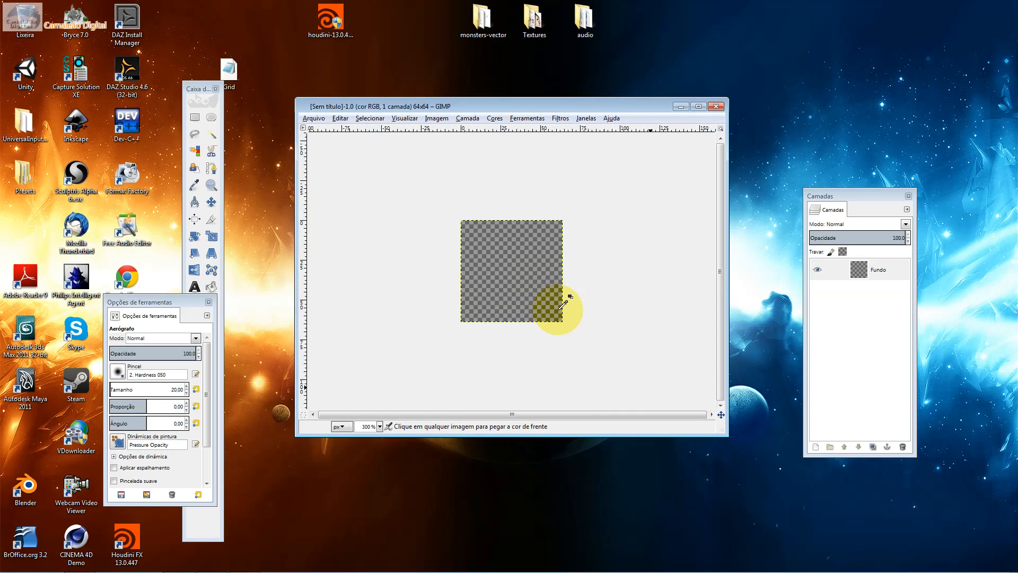
scroll(559, 313, "up", 2, "ctrl")
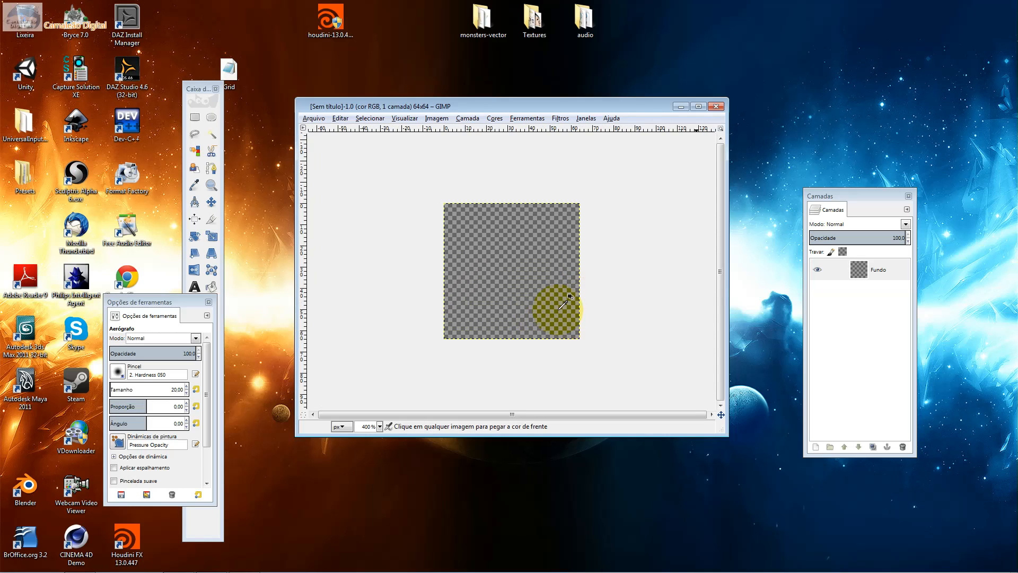
scroll(561, 305, "up", 1, "ctrl")
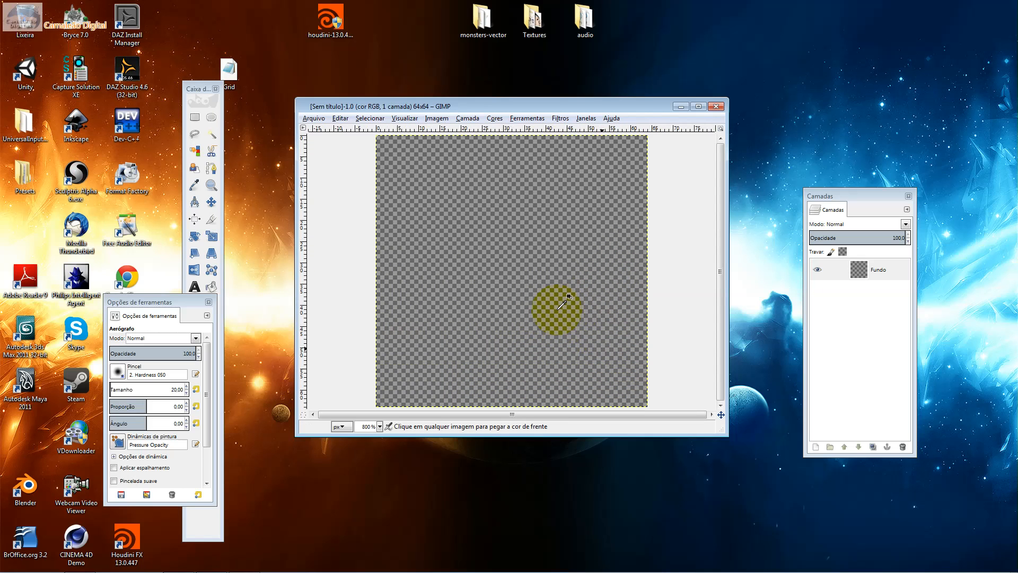
left_click(117, 371)
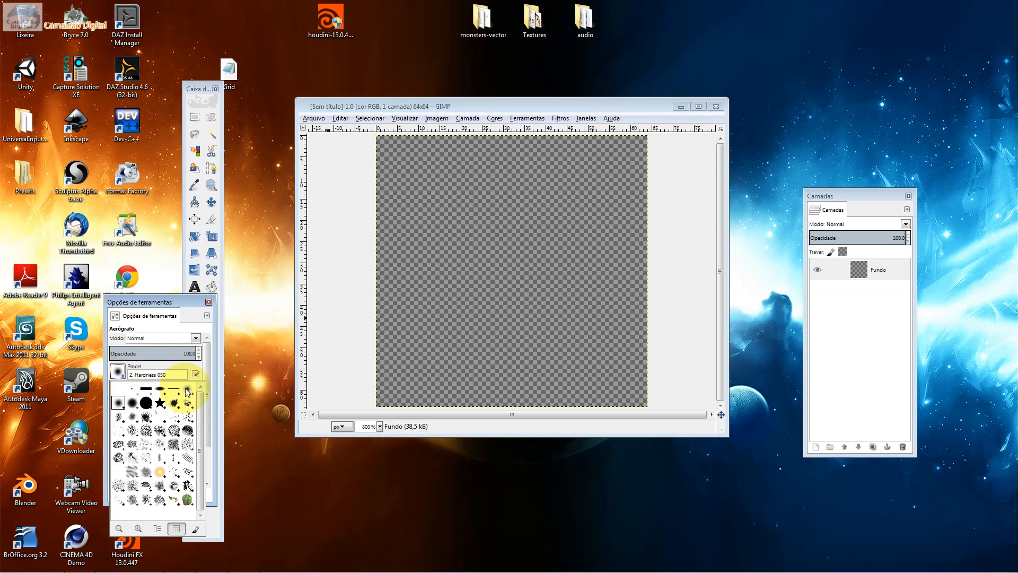
left_click(171, 393)
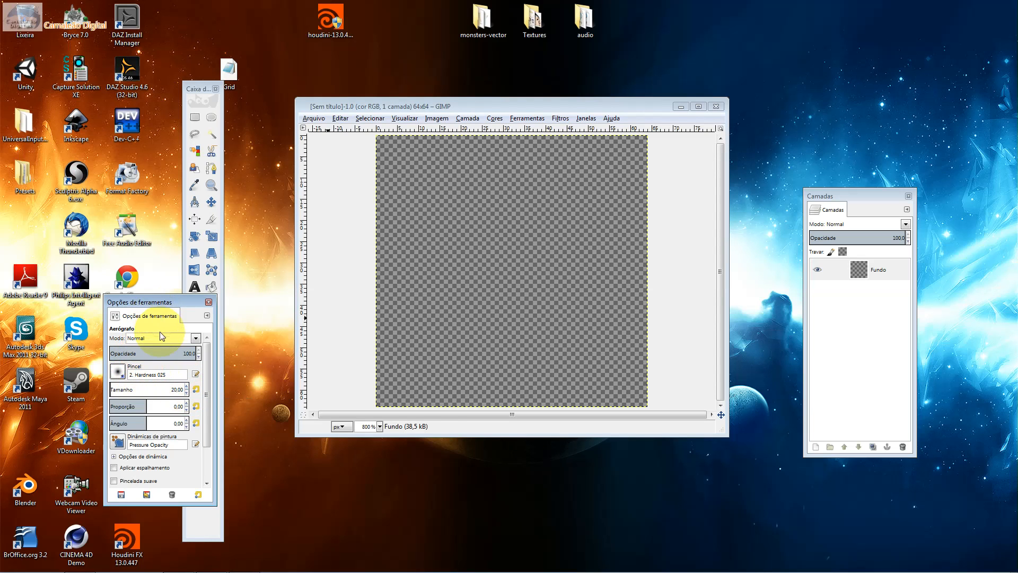
Activate the Gradient tool, browse its gradient presets, and move the tool options window clear of the toolbox
left_click(216, 264)
left_click(194, 301)
left_click(107, 379)
left_click(125, 371)
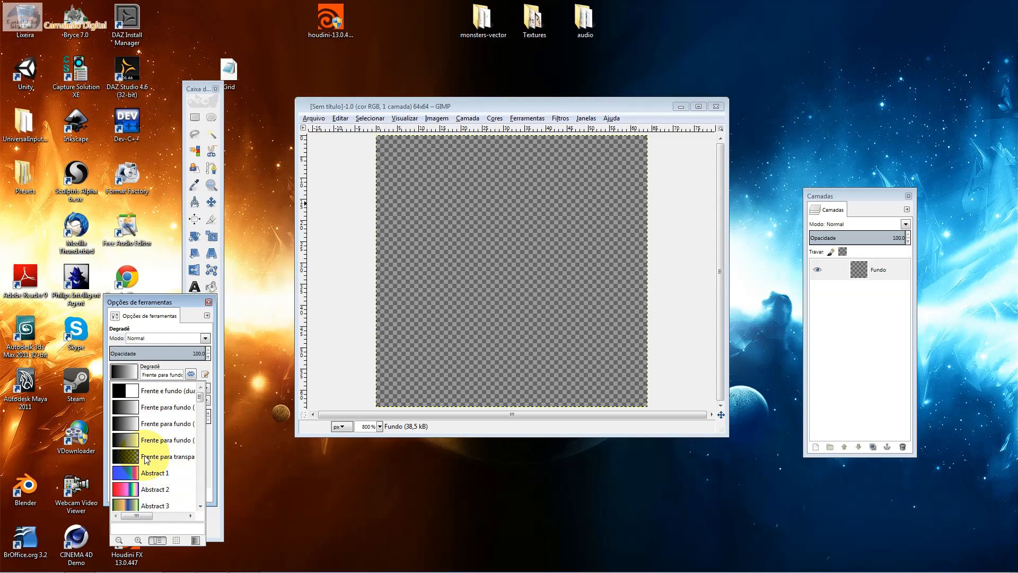
left_click_drag(198, 397, 203, 391)
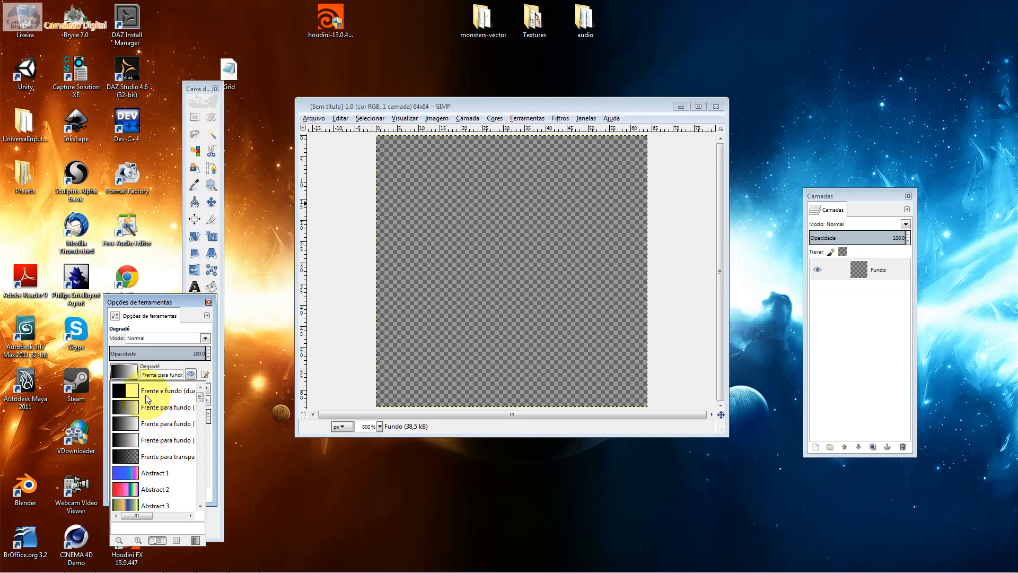
scroll(154, 424, "down", 2)
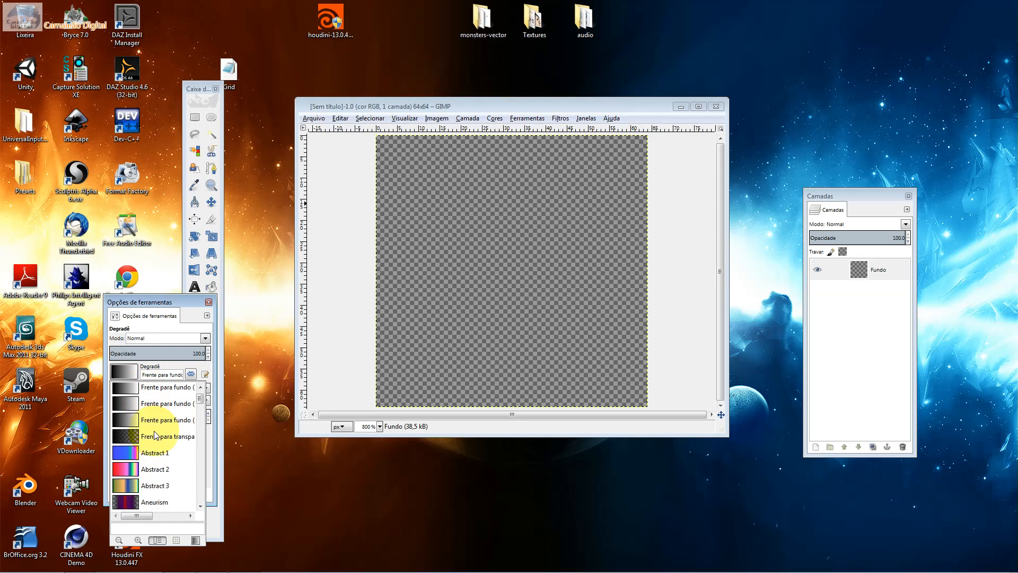
left_click(183, 339)
left_click_drag(176, 299, 115, 299)
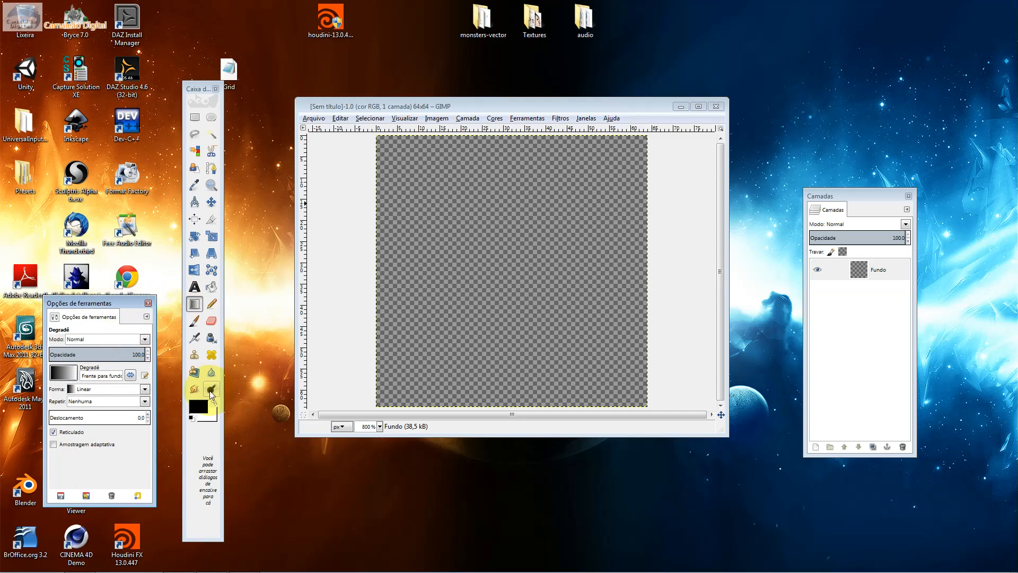
Swap the foreground and background colours to make white the foreground, and choose the foreground-to-transparency gradient
left_click(215, 403)
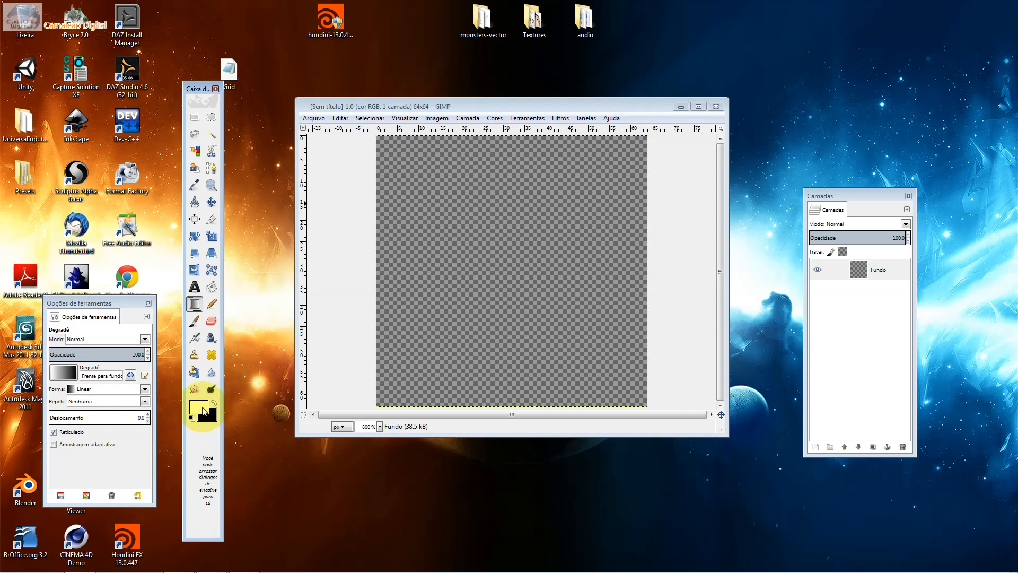
left_click(63, 372)
left_click(79, 456)
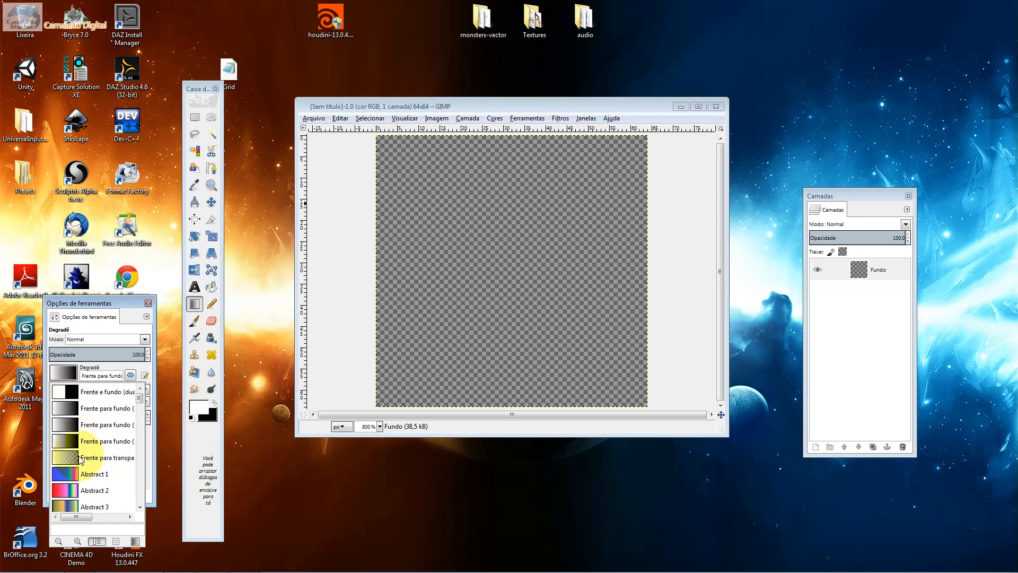
Change the gradient shape from linear to Radial and draw a white glow fading outward from the centre of the image
left_click_drag(524, 267, 615, 374)
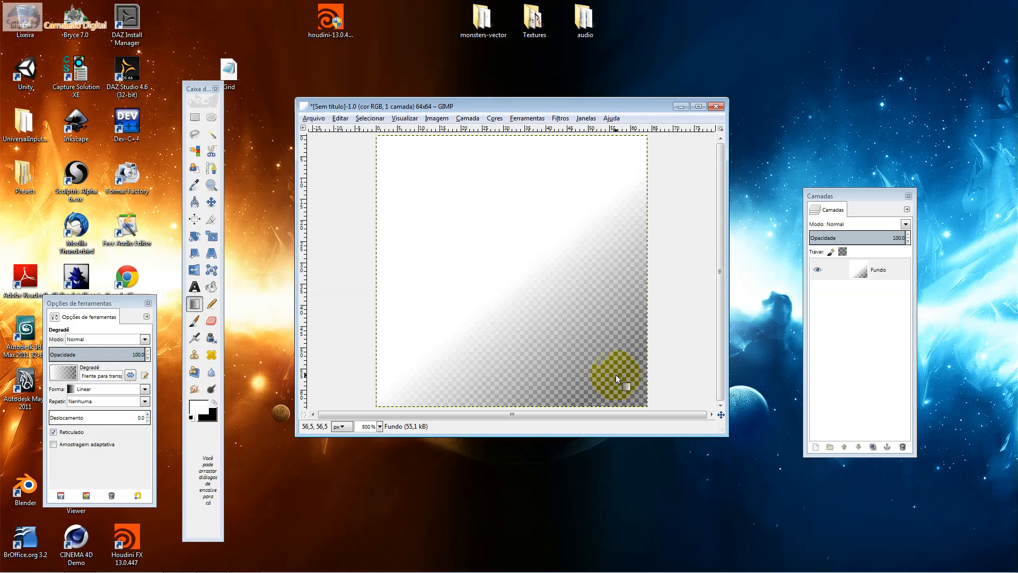
key("ctrl+z")
left_click(86, 388)
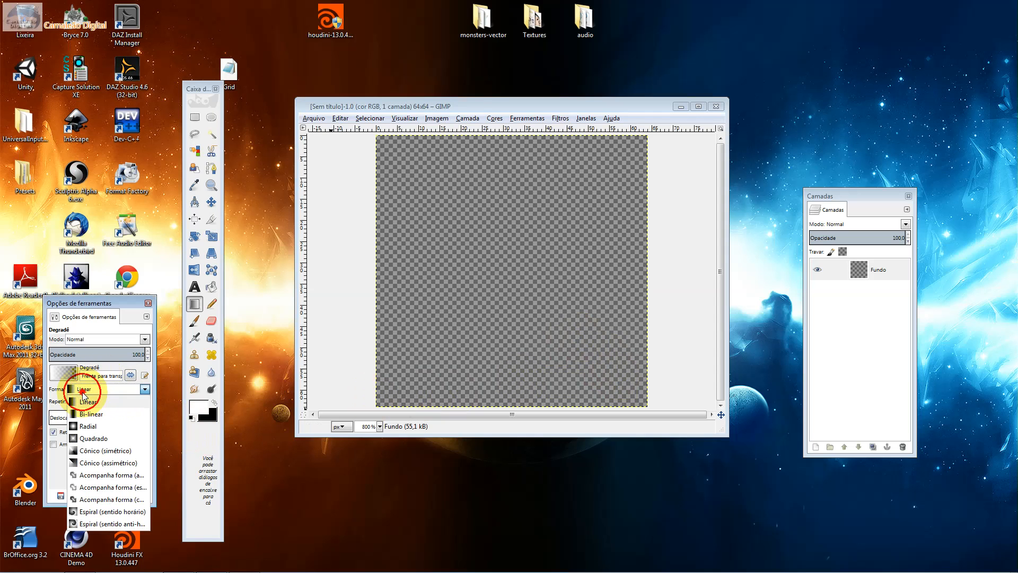
left_click(96, 424)
left_click_drag(530, 273, 606, 353)
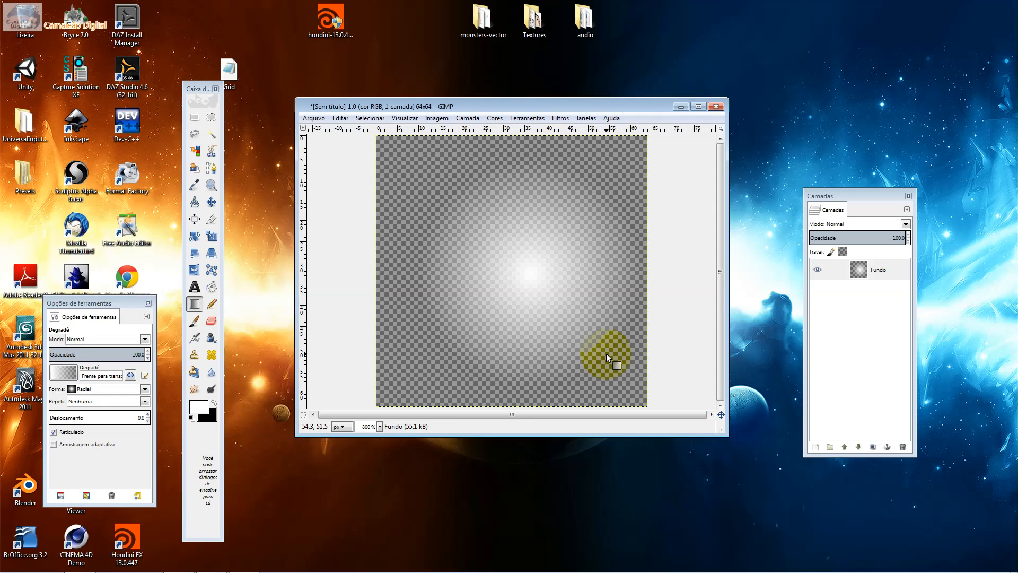
key("ctrl+z")
left_click_drag(509, 259, 581, 348)
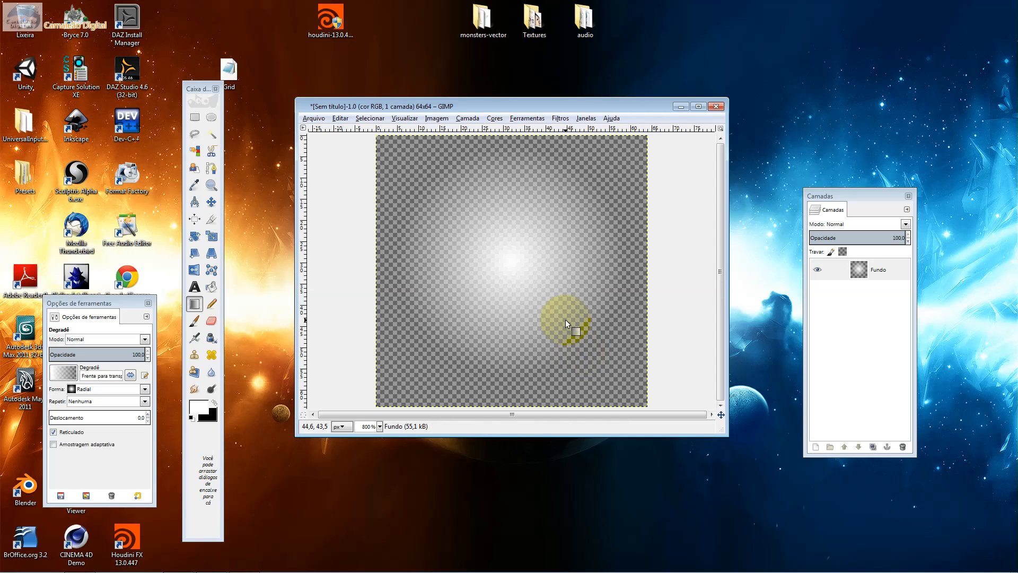
Select the whole image and try to centre the glow horizontally and vertically with the Align tool
key("minus")
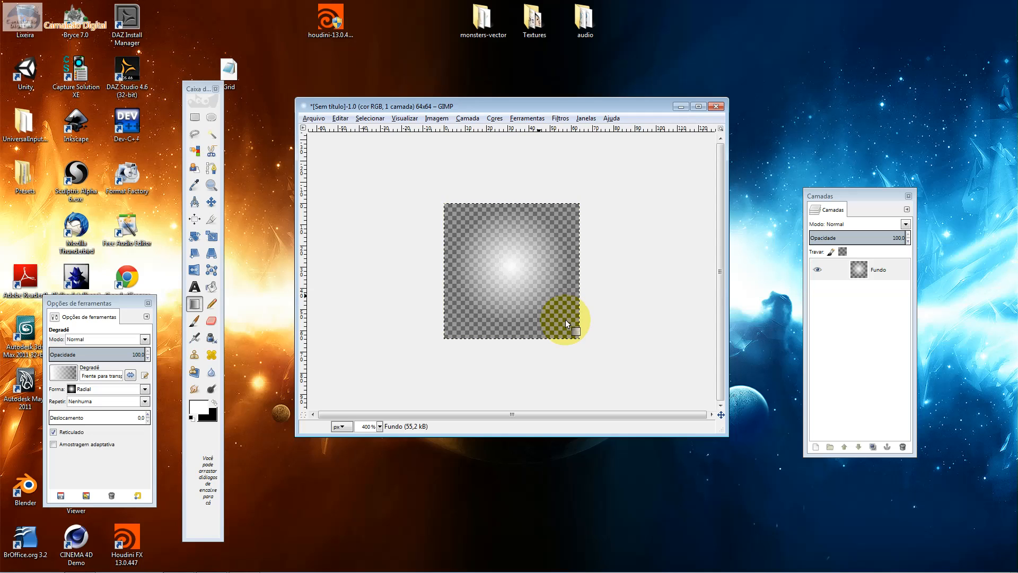
key("ctrl+a")
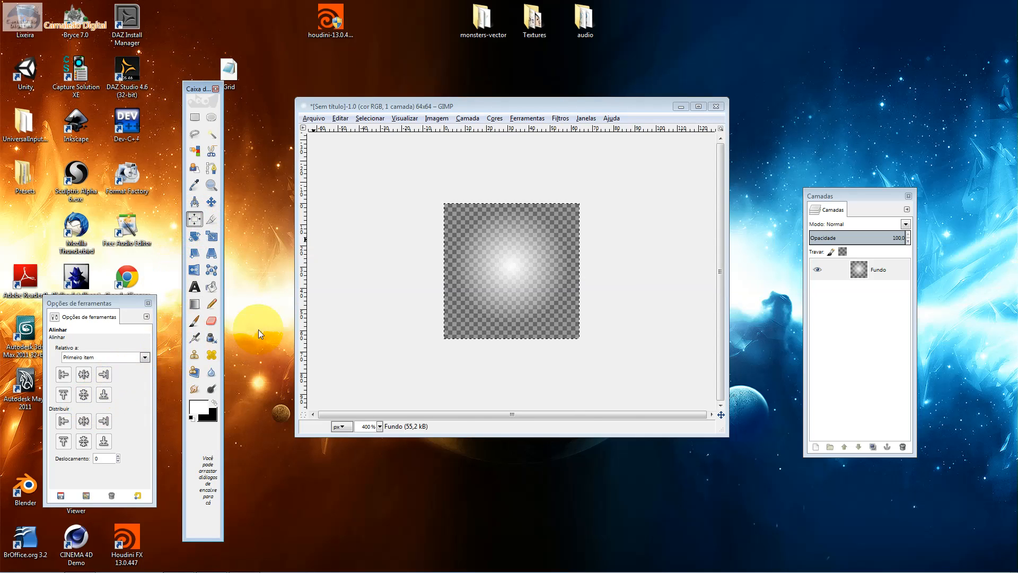
left_click(83, 373)
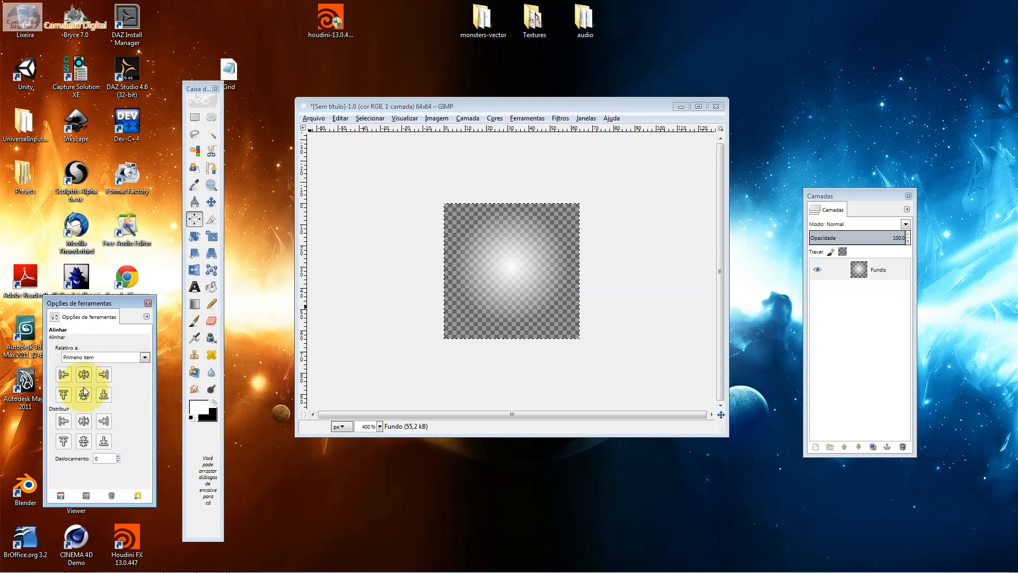
left_click(83, 394)
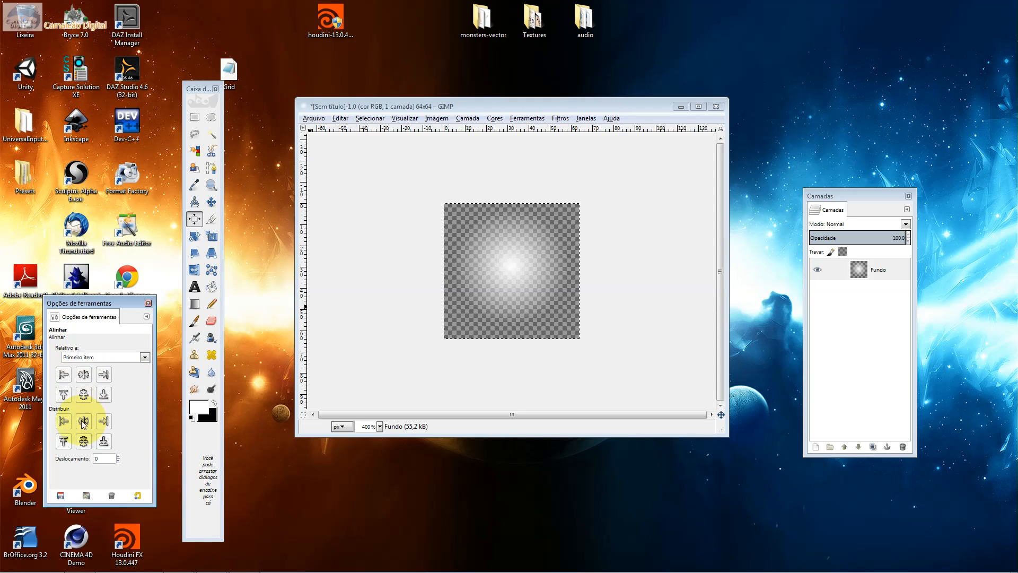
left_click(84, 374)
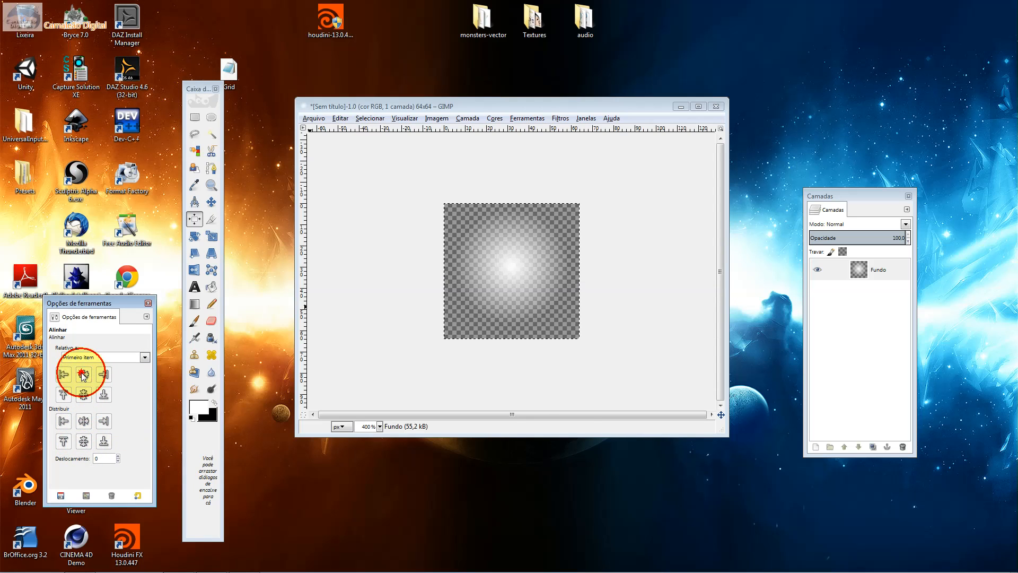
Target the Fundo layer for alignment and centre it horizontally and vertically relative to Primeiro item
left_click(879, 271)
left_click(490, 299)
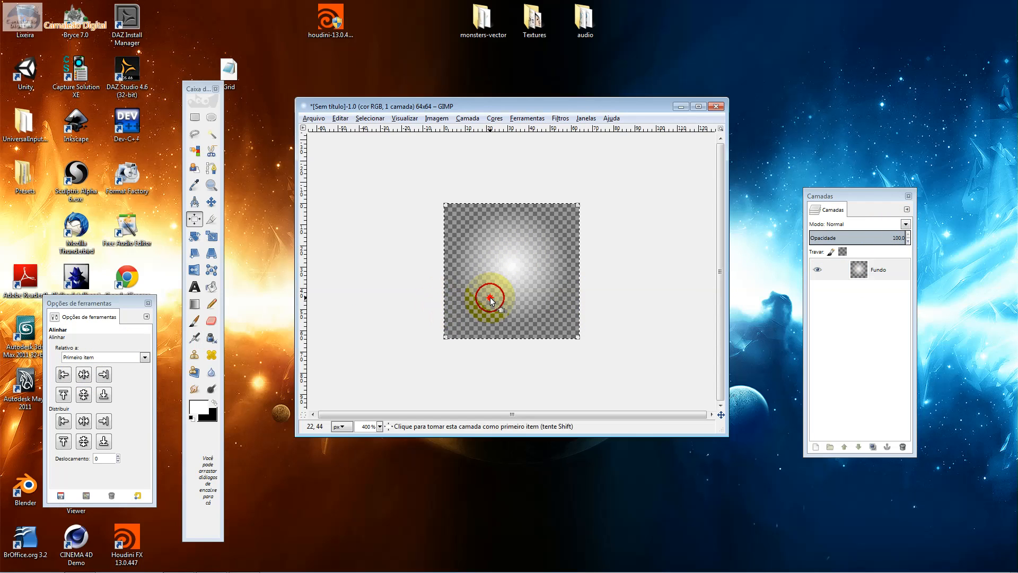
left_click(83, 376)
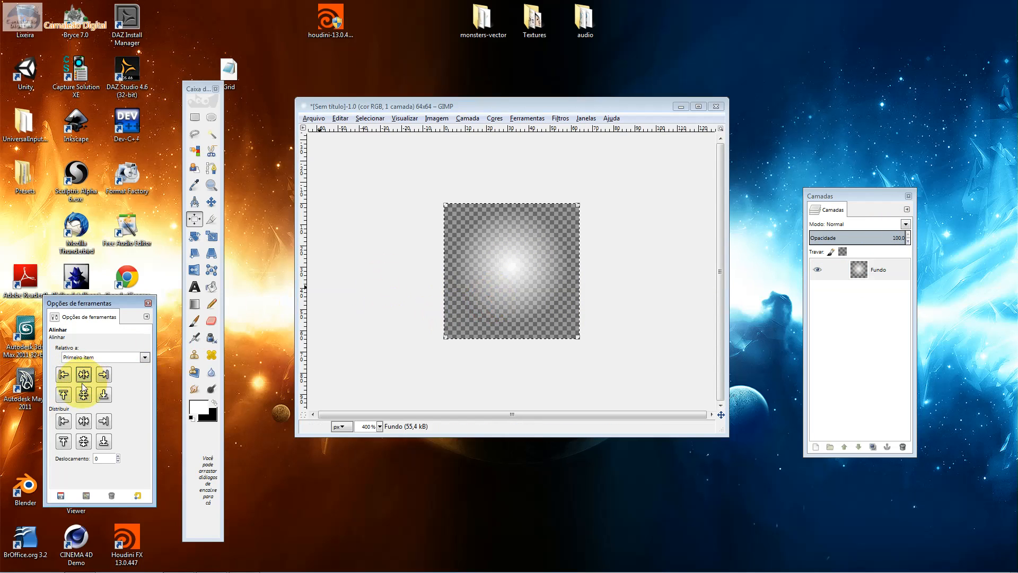
left_click(83, 393)
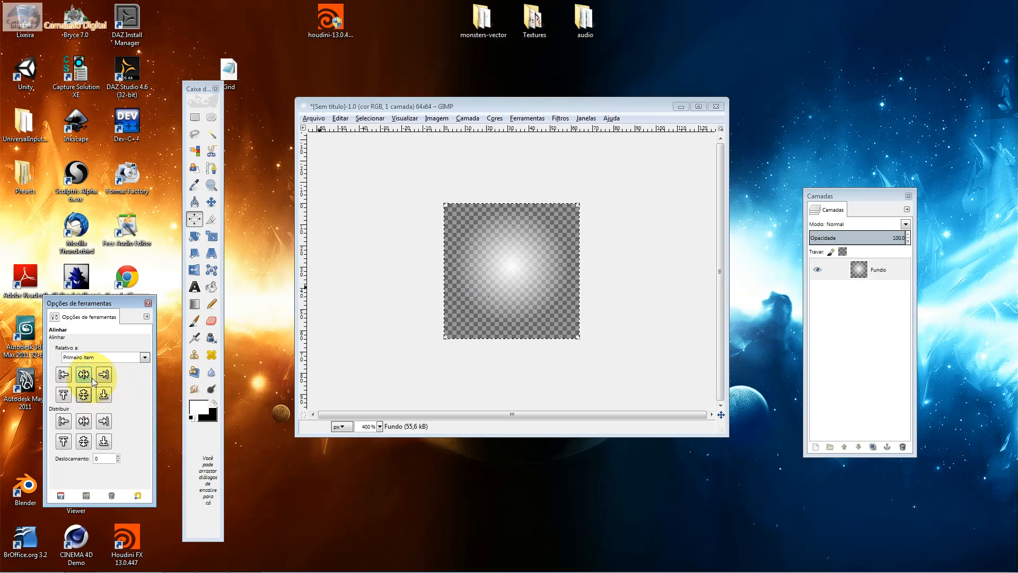
Set the alignment reference to Imagem and centre the Fundo layer horizontally and vertically
left_click(99, 356)
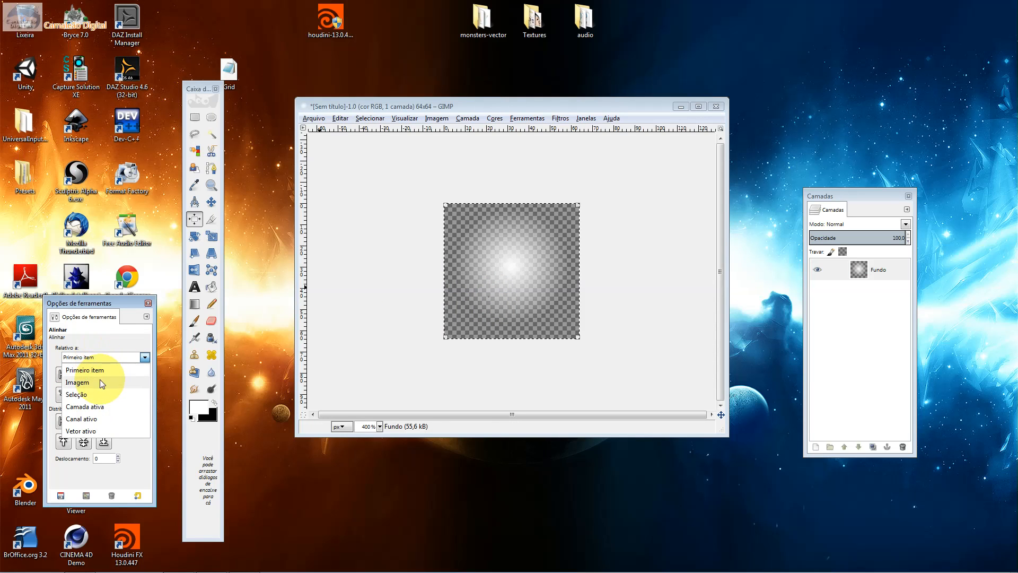
left_click(100, 380)
left_click(88, 375)
left_click(86, 394)
Set the alignment reference to Seleção and centre the Fundo layer along both axes
left_click(80, 357)
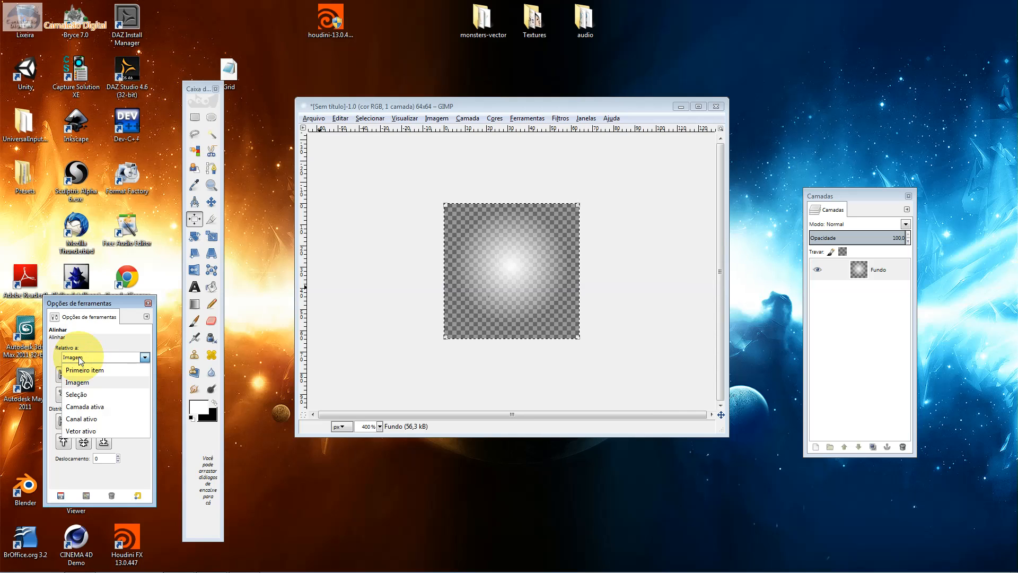
left_click(103, 393)
left_click(88, 375)
left_click(83, 394)
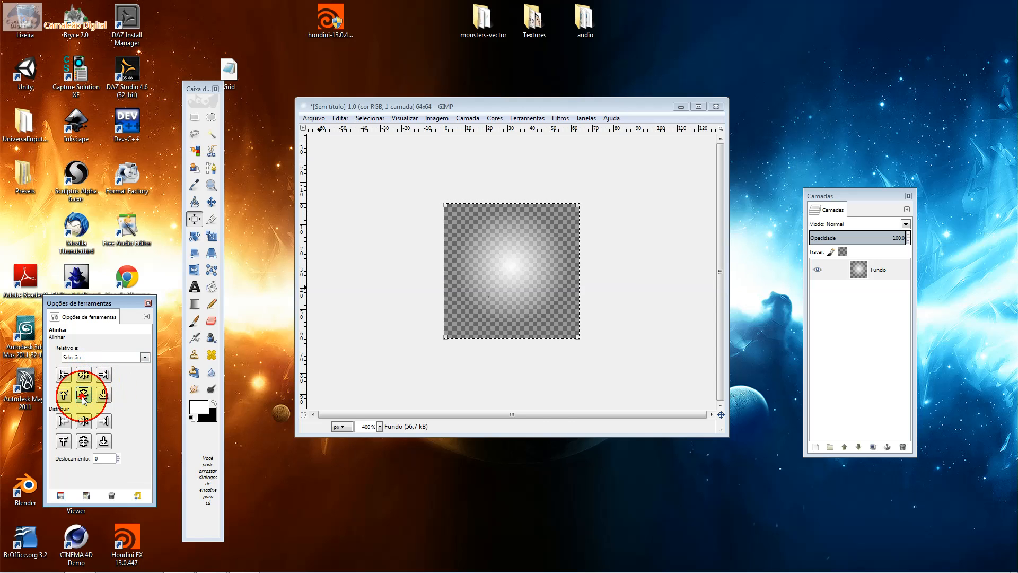
Clear the selection, reselect the Fundo layer, and switch to the Move tool
left_click(499, 280)
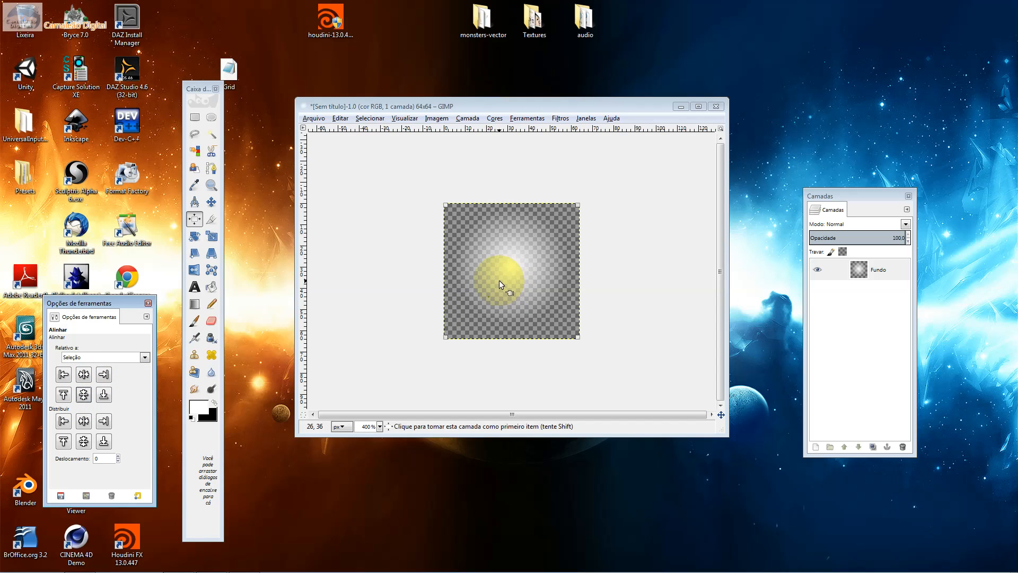
left_click(498, 280)
left_click(875, 268)
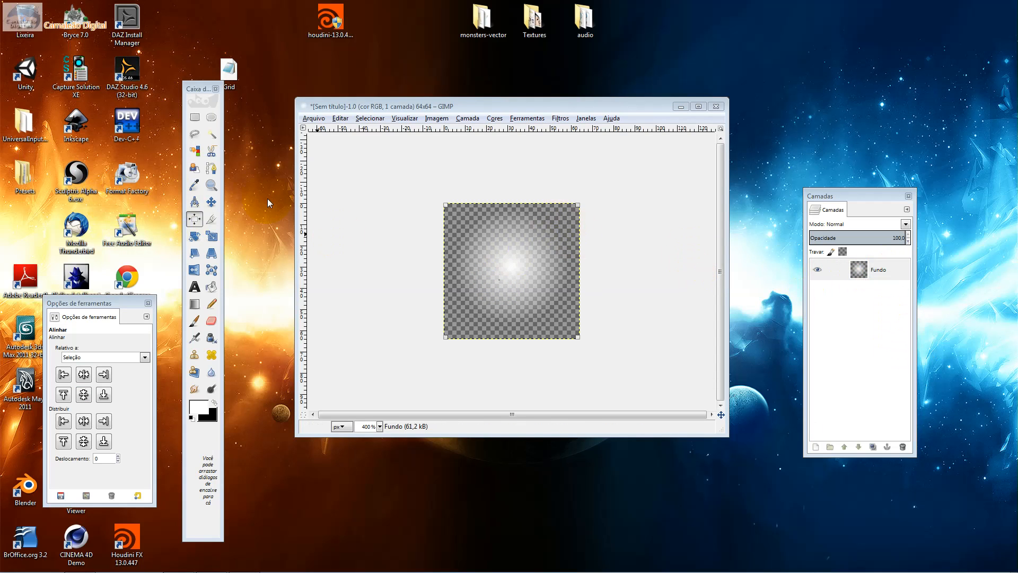
left_click(211, 201)
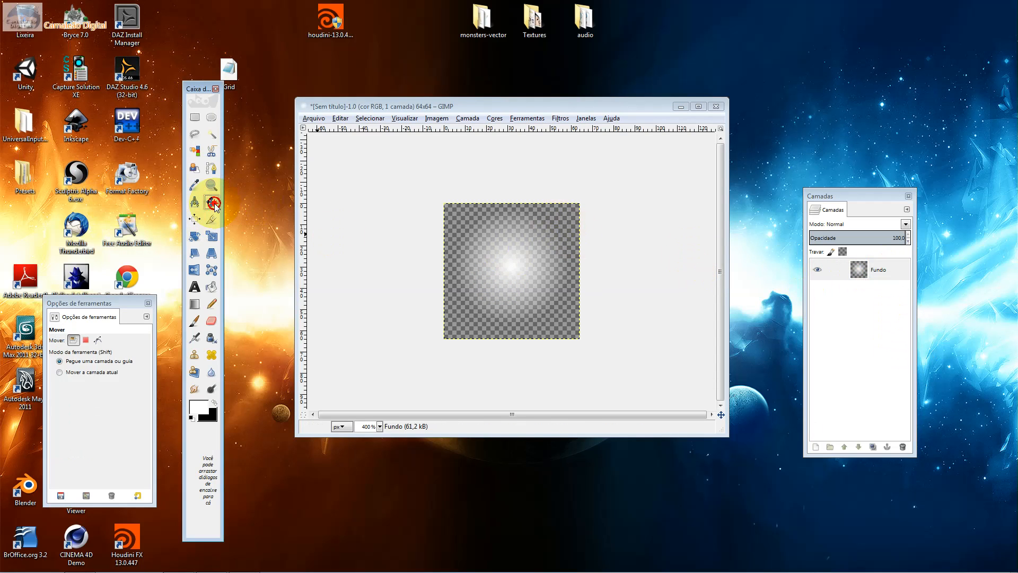
left_click(314, 117)
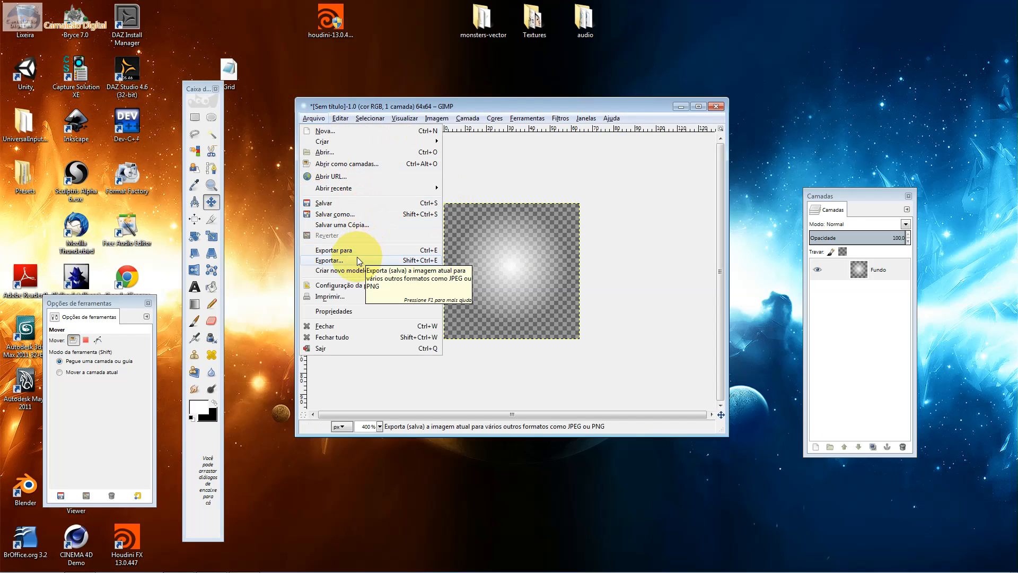
left_click(478, 103)
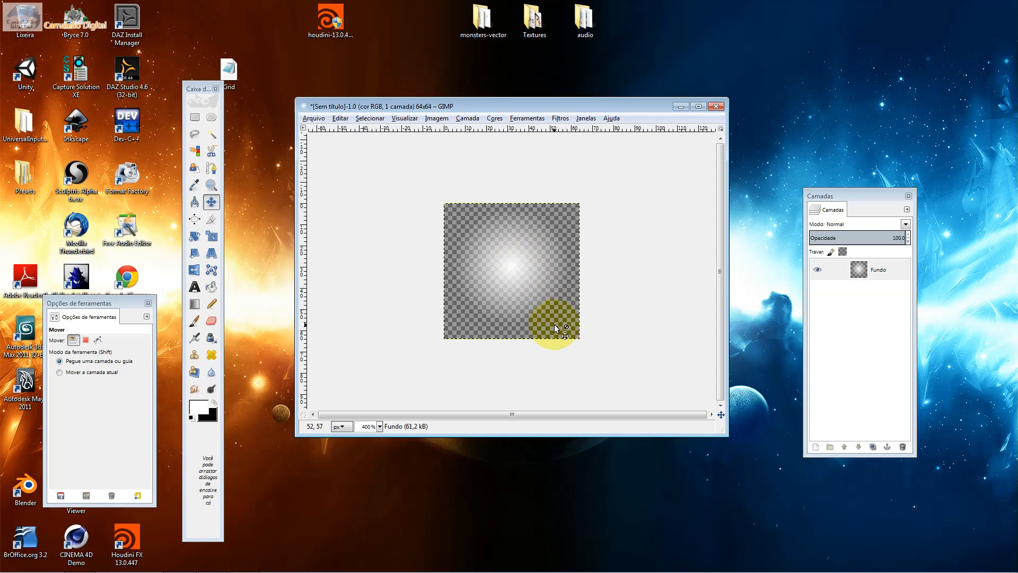
scroll(554, 324, "up", 2, "ctrl")
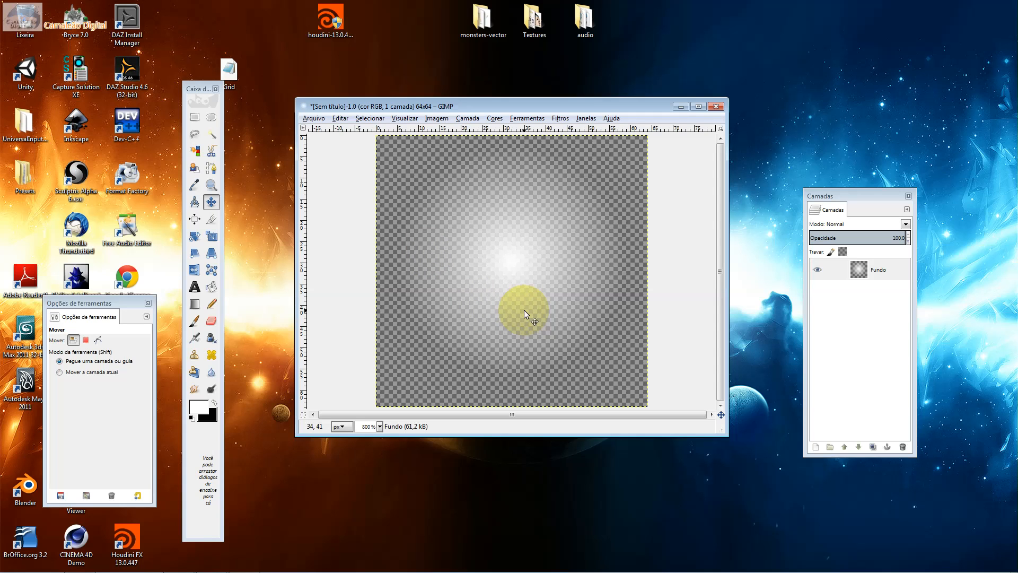
left_click(593, 366)
left_click_drag(556, 320, 557, 320)
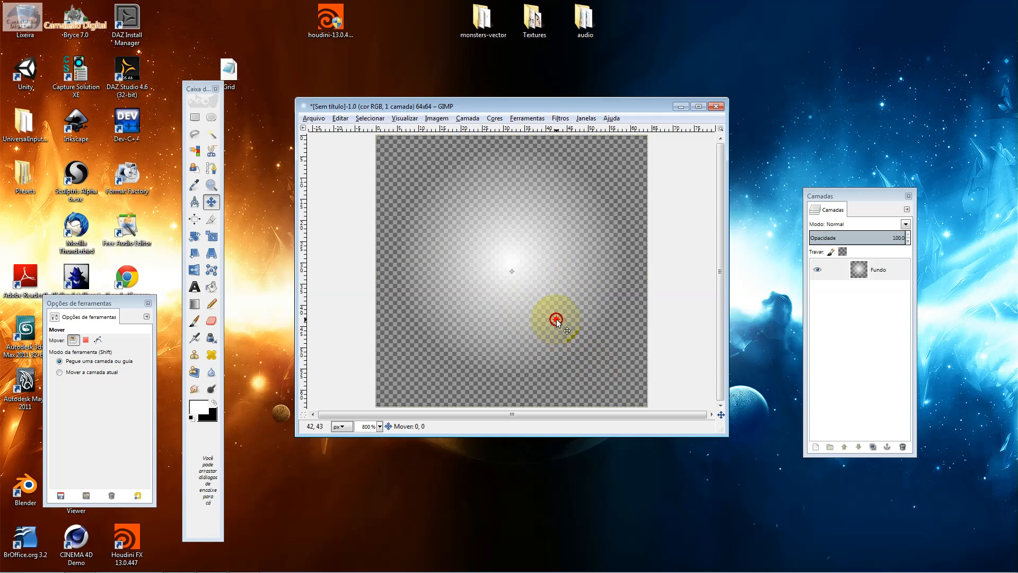
left_click(556, 319)
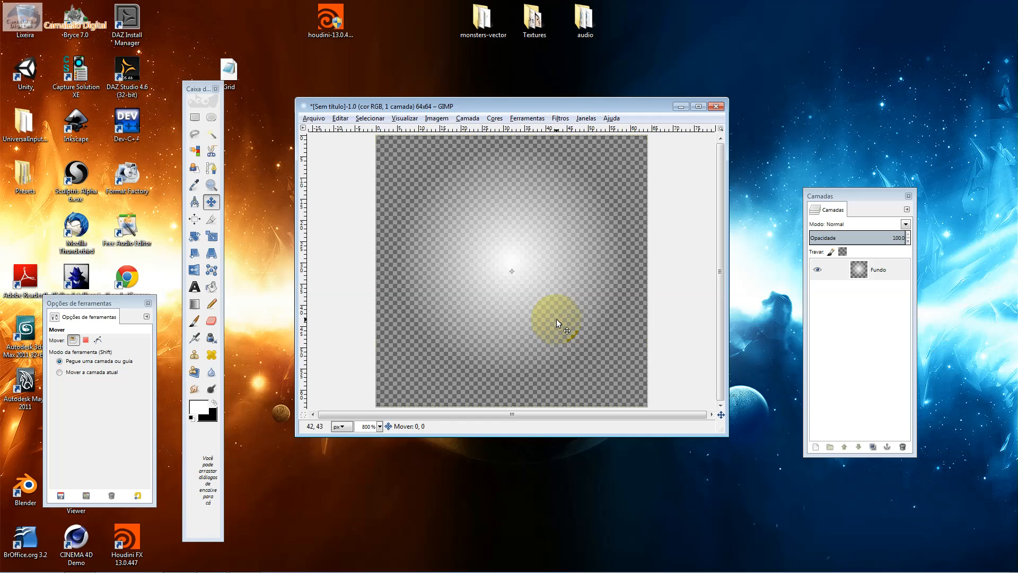
left_click(510, 263)
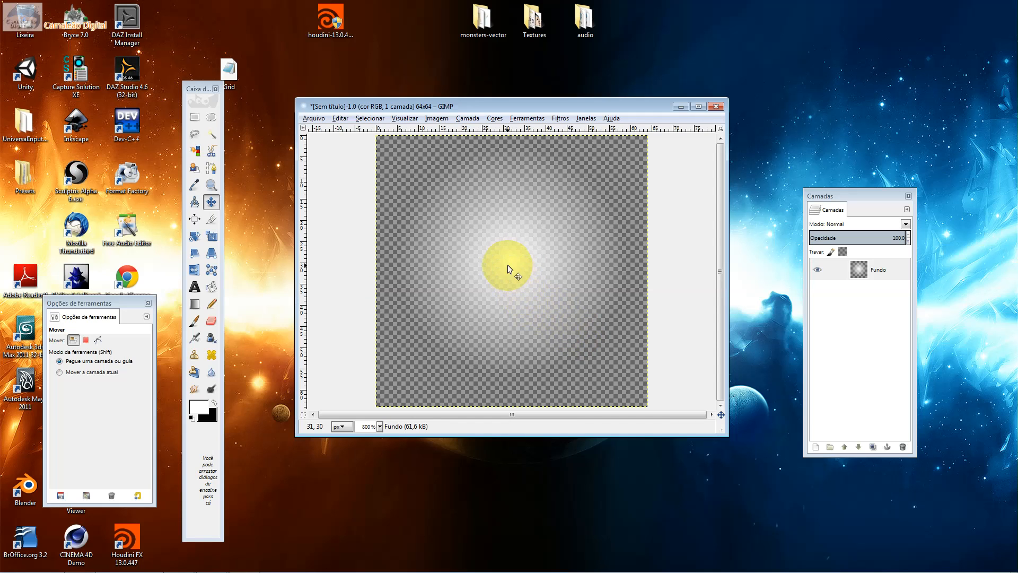
left_click(508, 265)
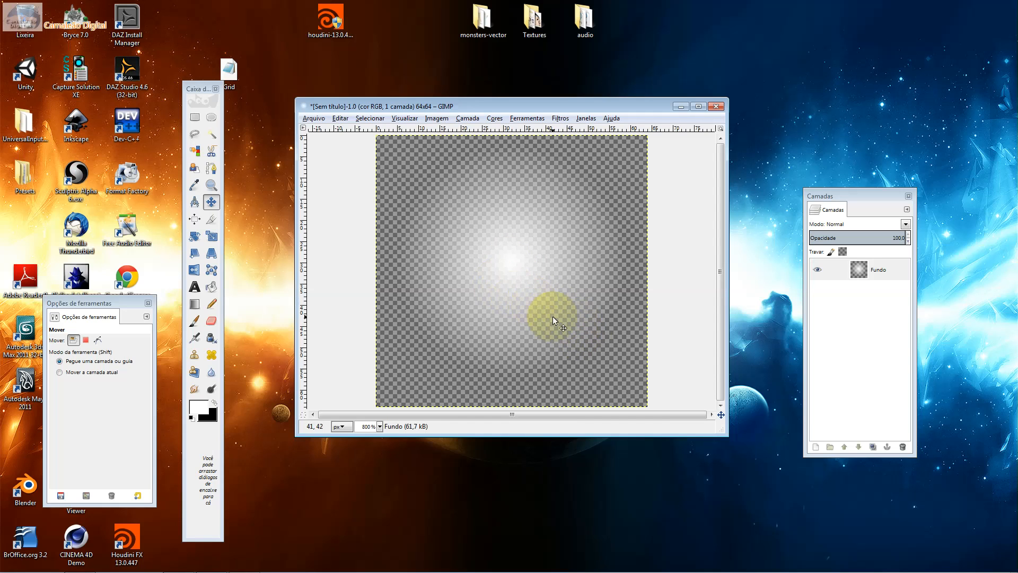
left_click(585, 337)
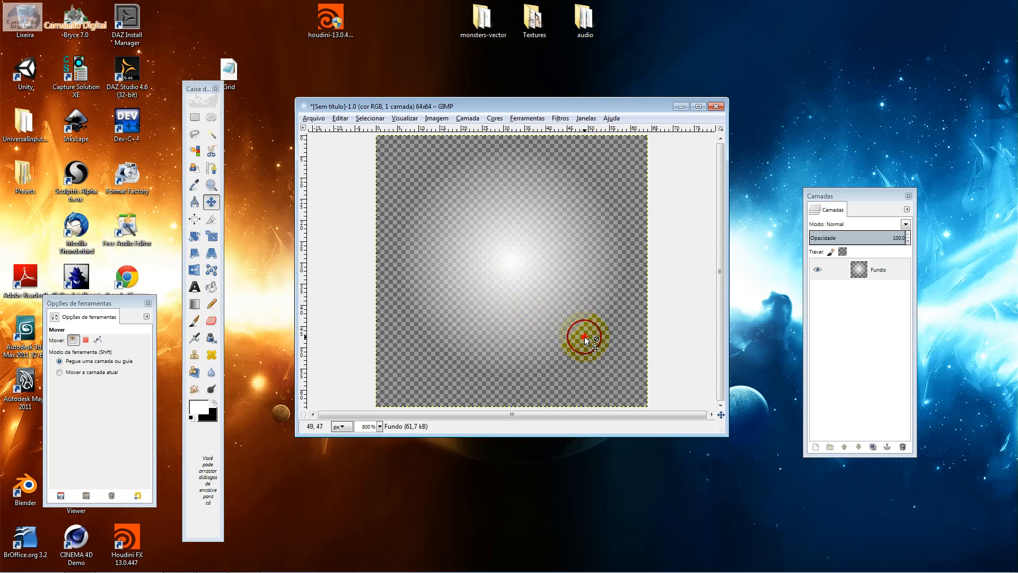
Start exporting the glow image and choose the cursos (F:) drive as the destination
scroll(585, 338, "down", 2, "ctrl")
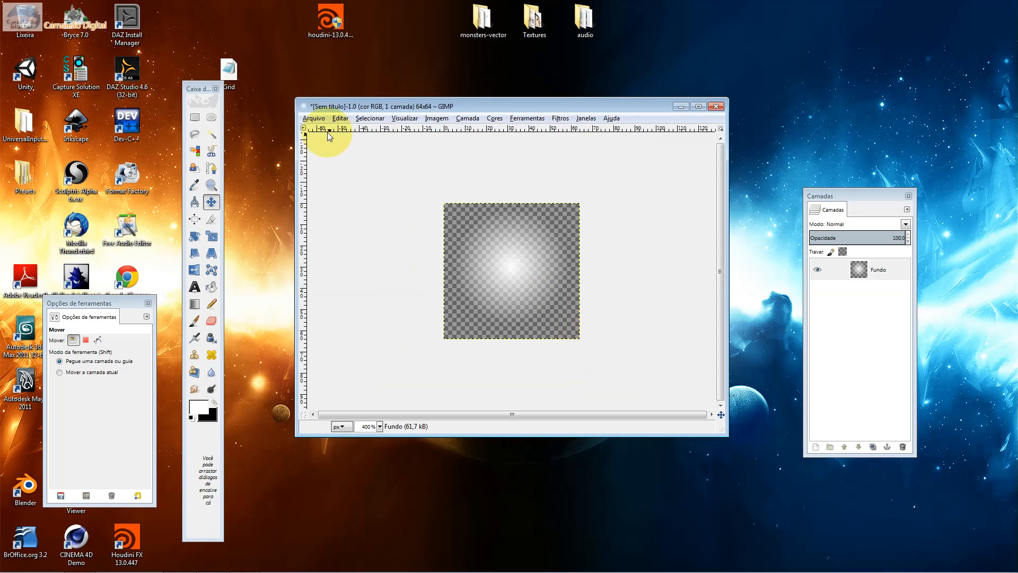
left_click(308, 120)
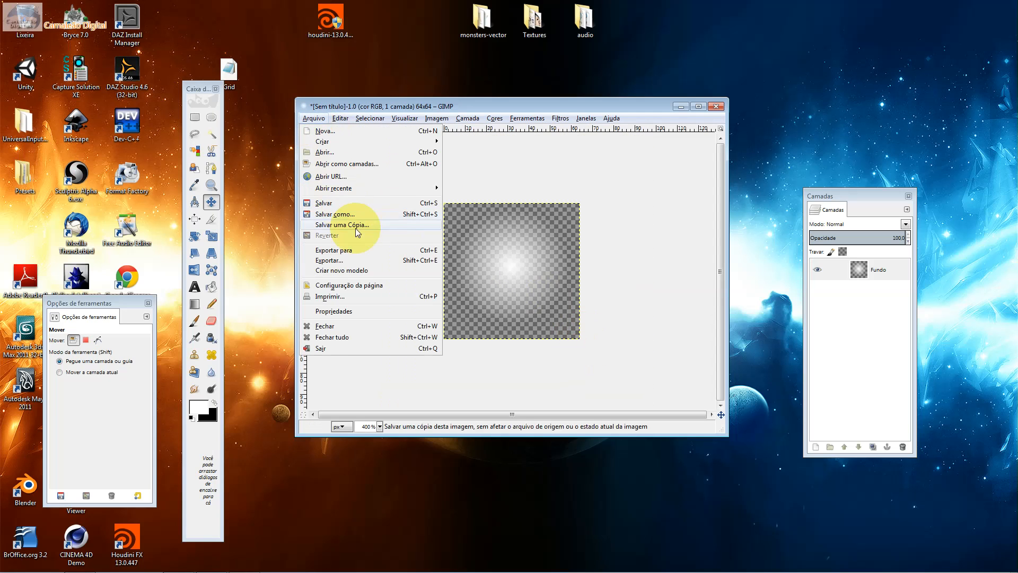
left_click(356, 259)
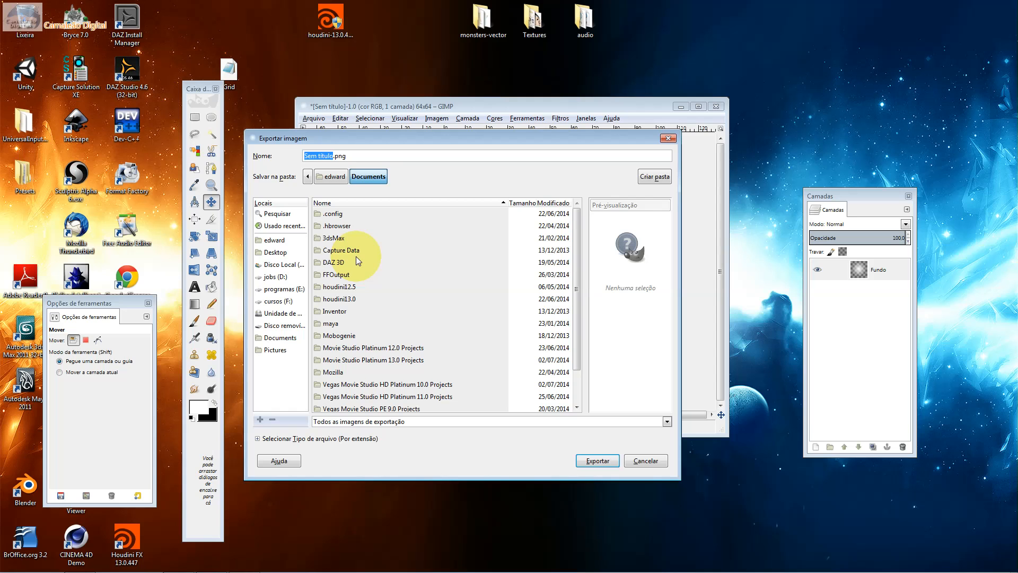
left_click(277, 301)
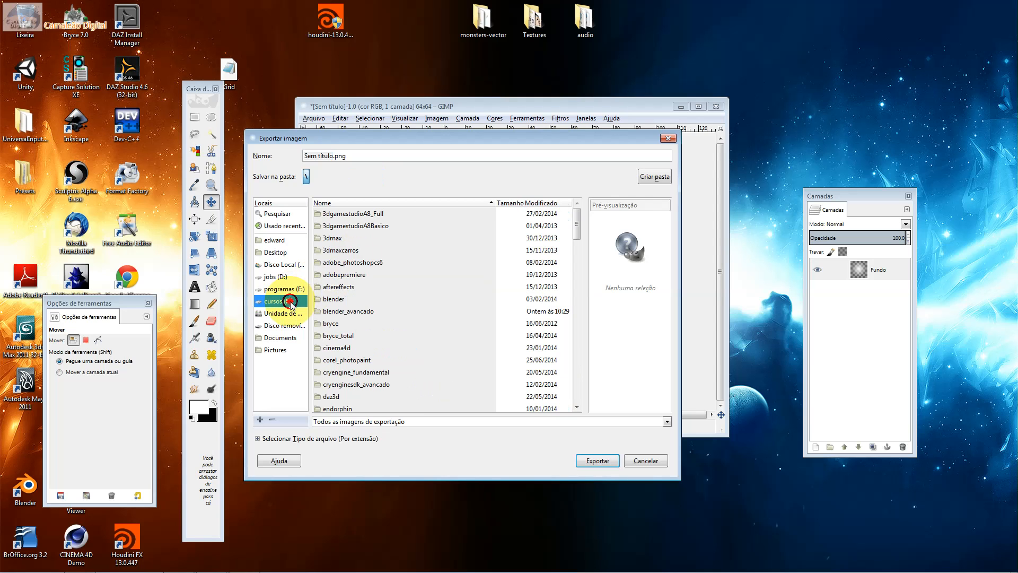
left_click(382, 313)
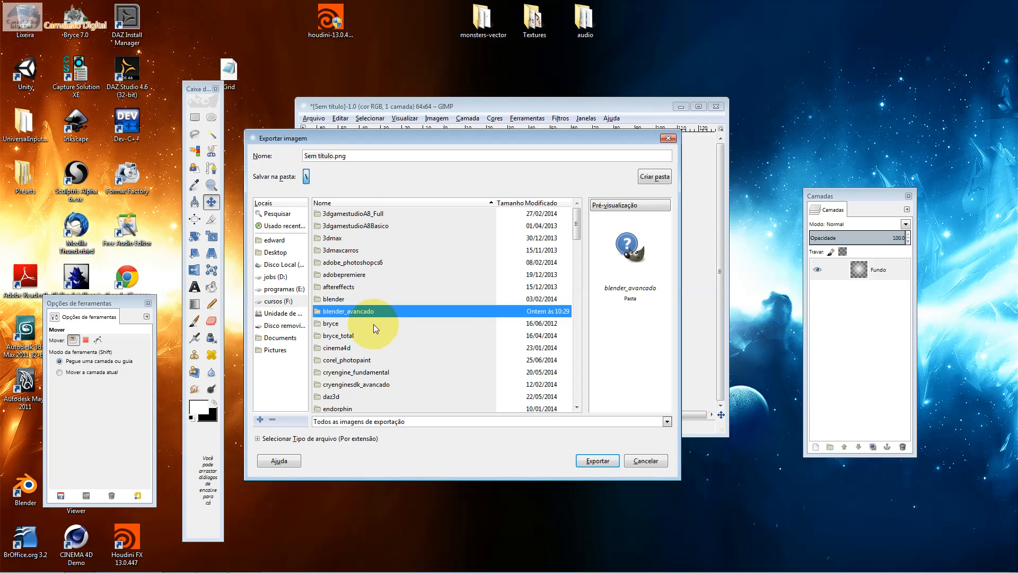
left_click(376, 323)
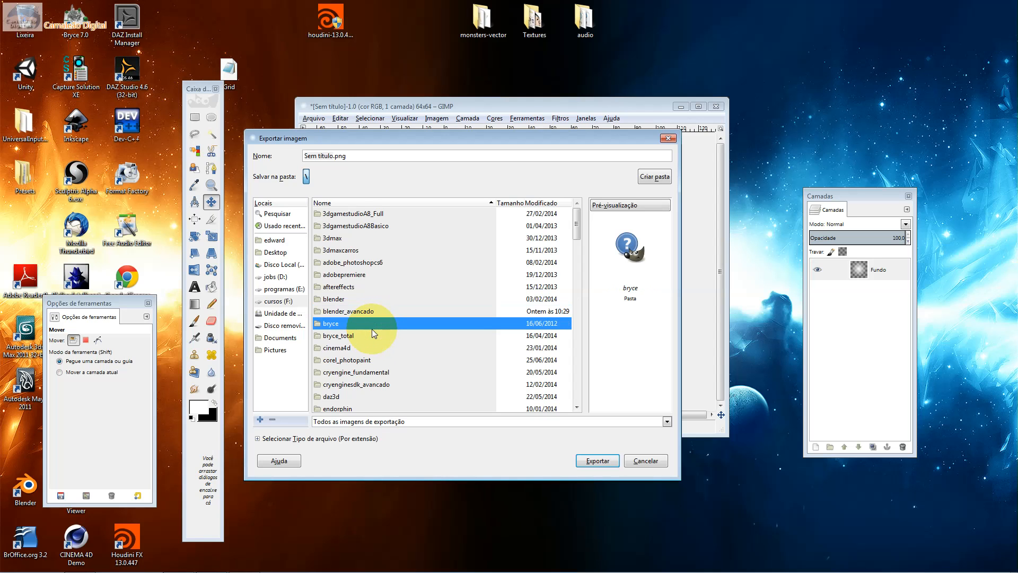
left_click_drag(442, 136, 723, 186)
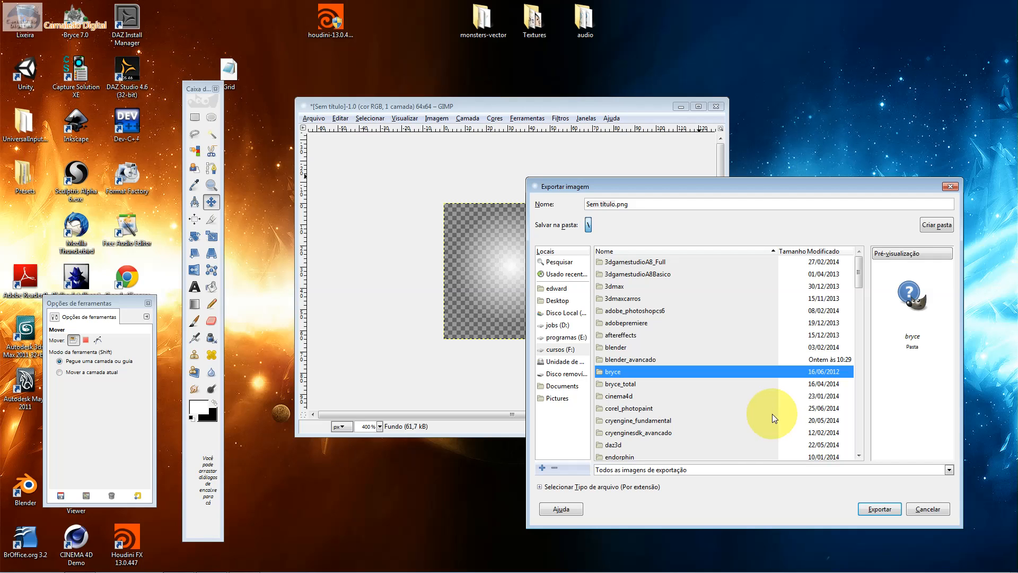
Set the export destination to the aula02_unity3d_particulas folder inside unity3d_particulas
left_click(743, 409)
scroll(741, 409, "down", 8)
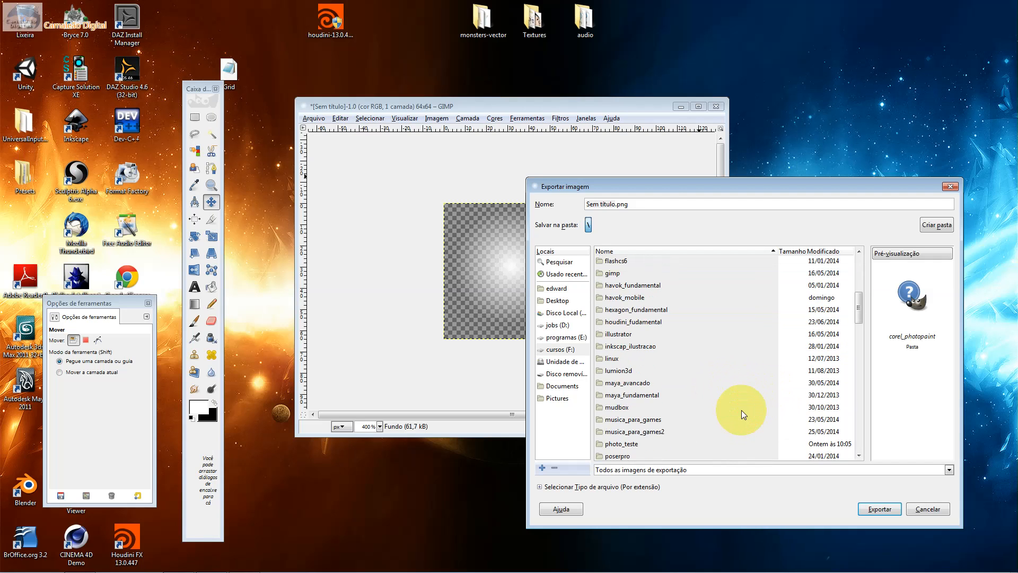
scroll(741, 409, "down", 3)
scroll(741, 410, "down", 3)
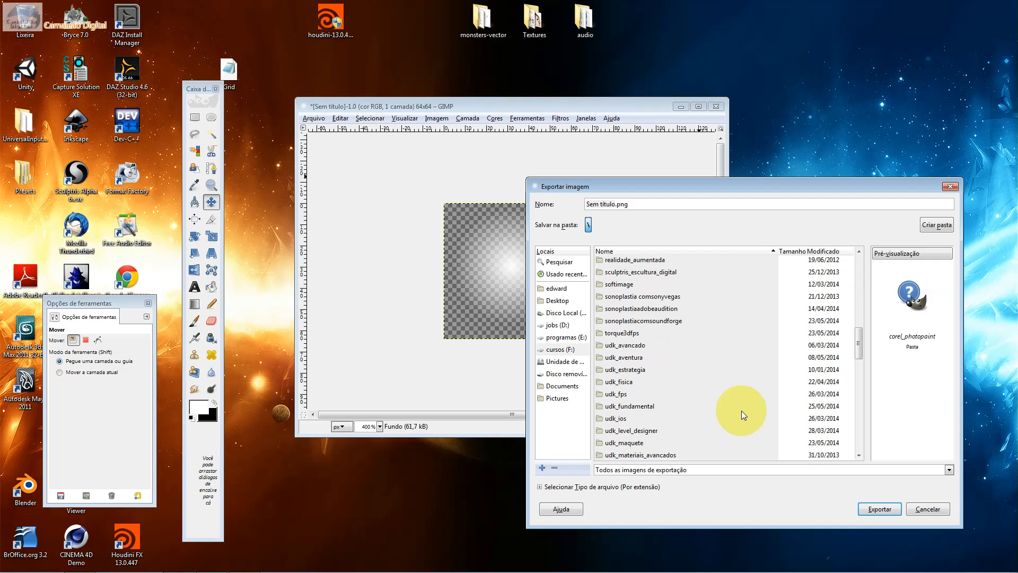
scroll(742, 411, "down", 3)
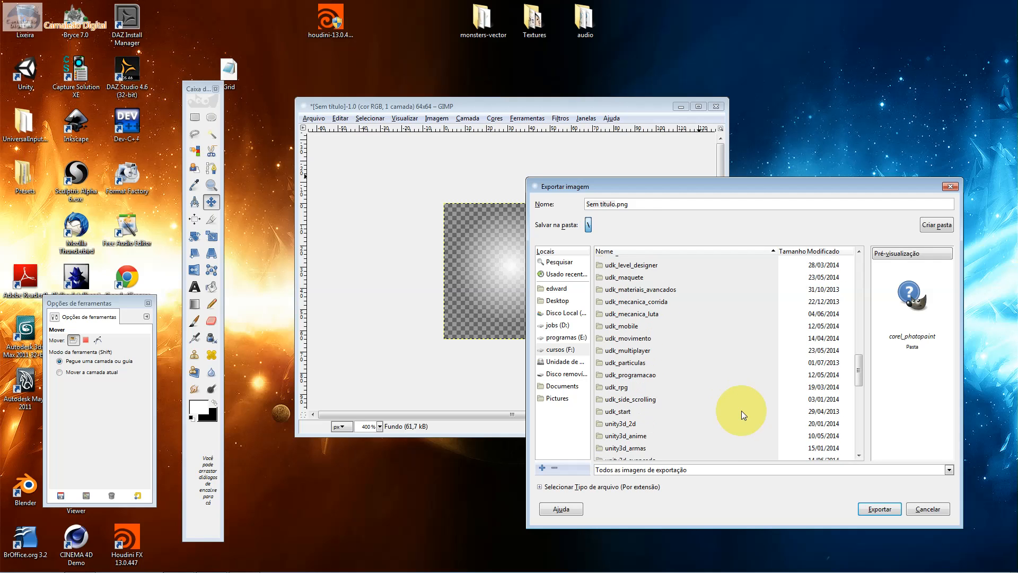
scroll(741, 410, "down", 6)
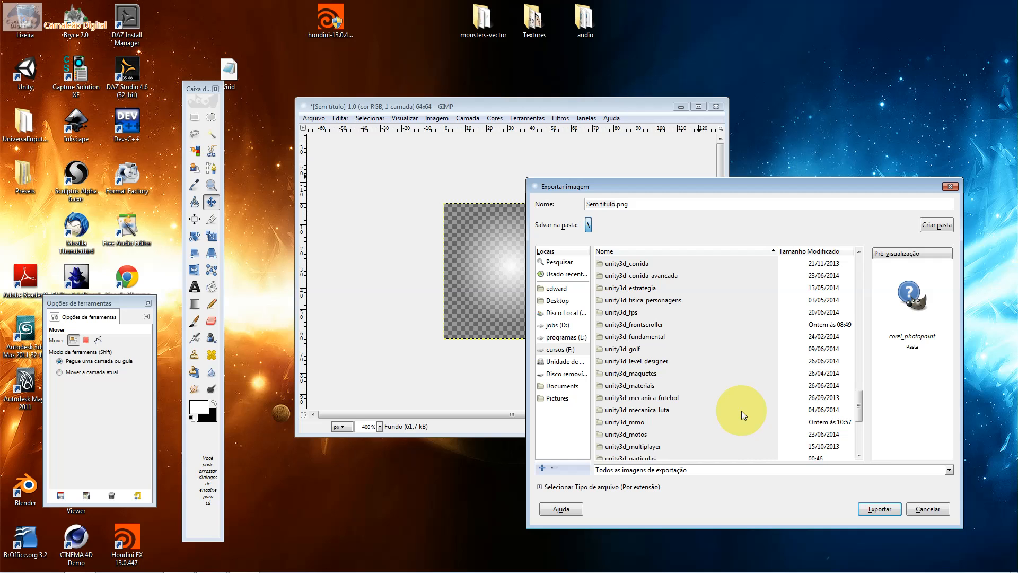
scroll(741, 411, "down", 5)
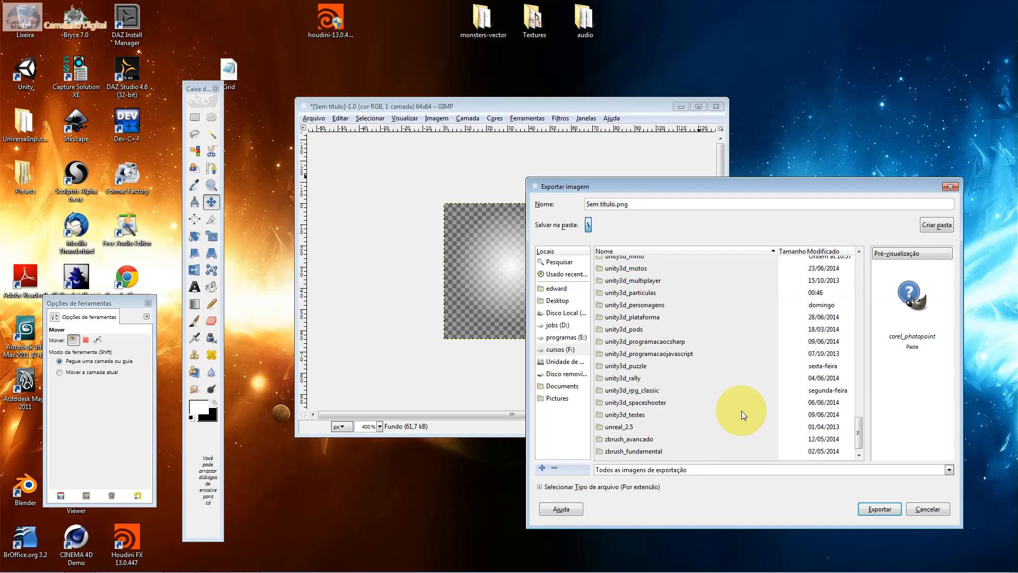
scroll(742, 410, "down", 1)
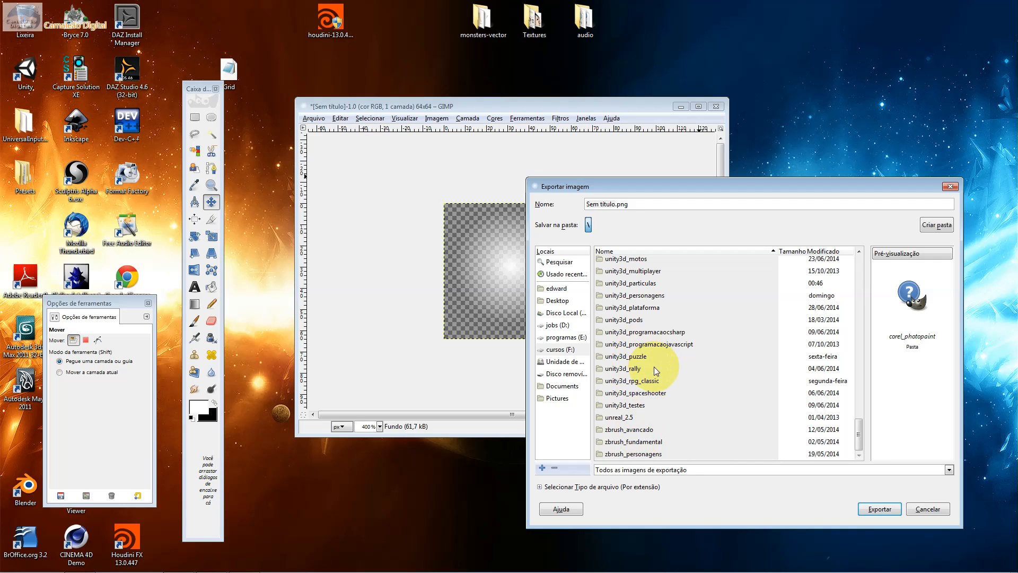
double_click(657, 285)
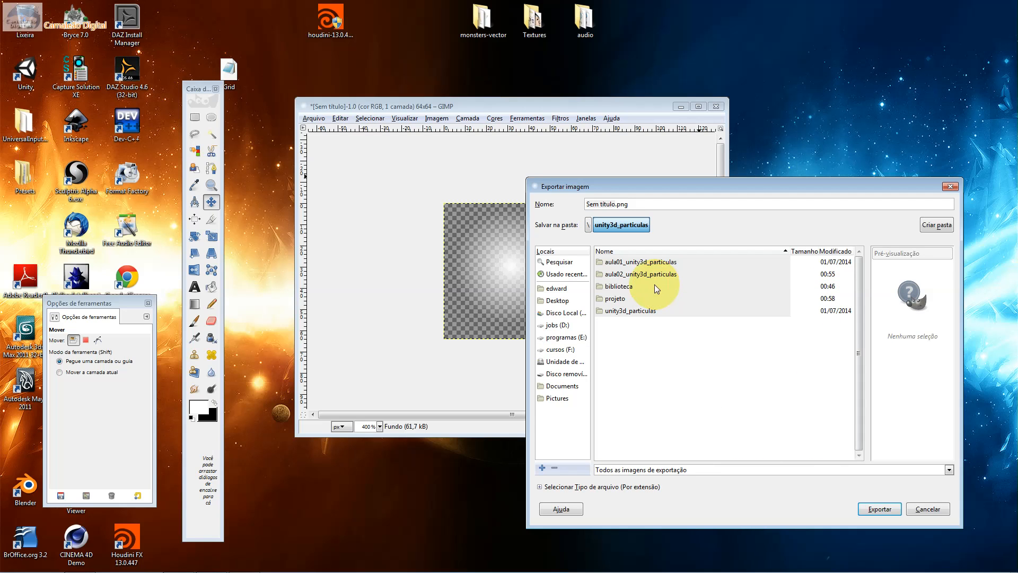
double_click(643, 274)
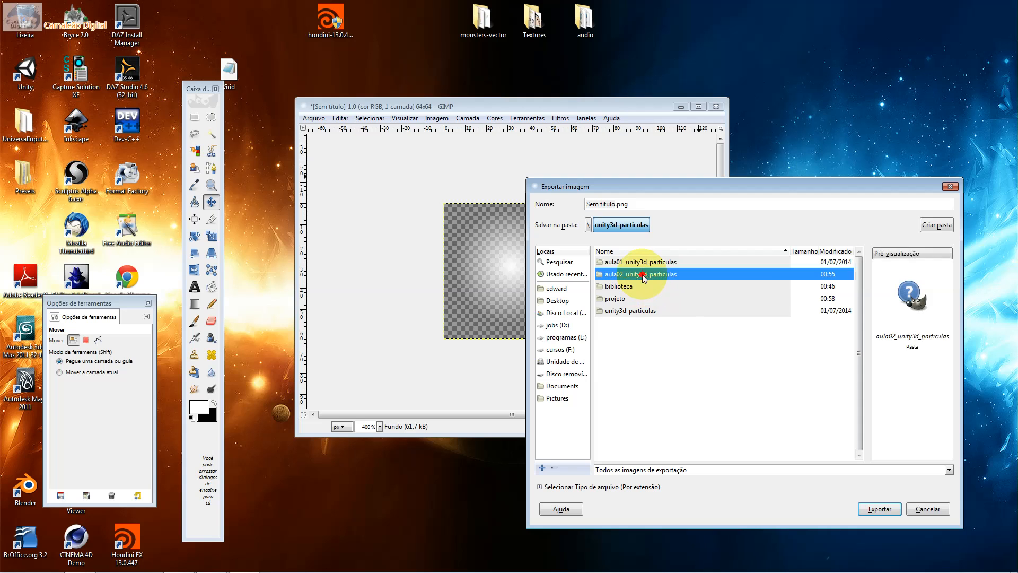
Name the exported file floco.png and export it with the default PNG options
left_click(610, 204)
left_click_drag(630, 205, 517, 189)
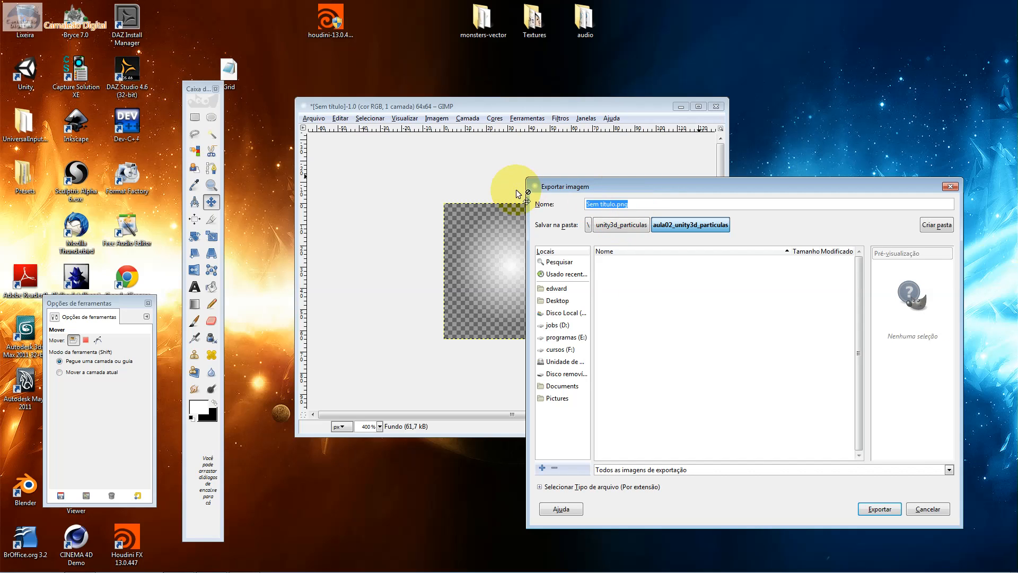
type("floco")
type("png")
key("Return")
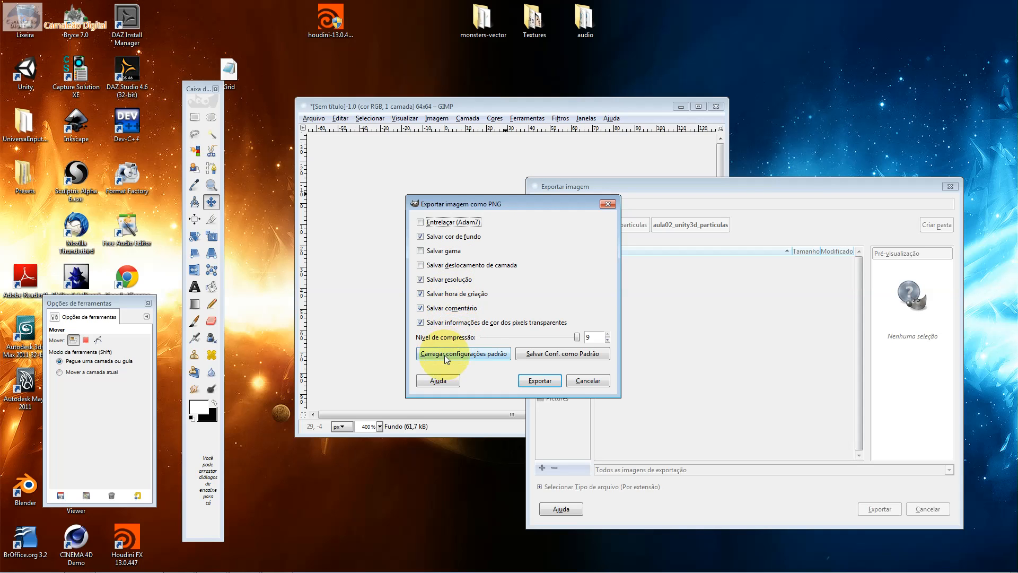
left_click(539, 381)
Export the image again to the same folder in PCX format as floco.pcx
left_click(314, 118)
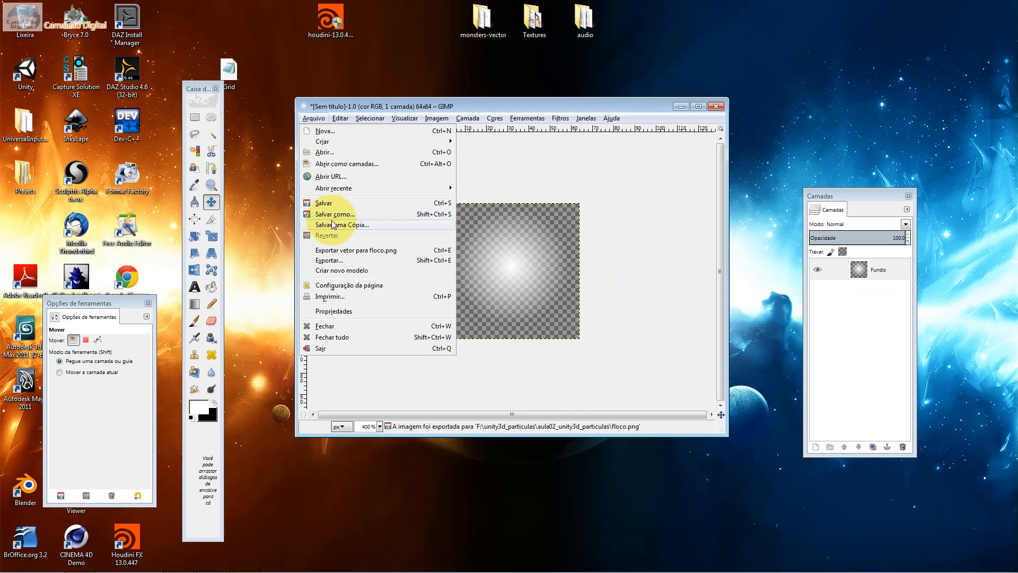
left_click(345, 260)
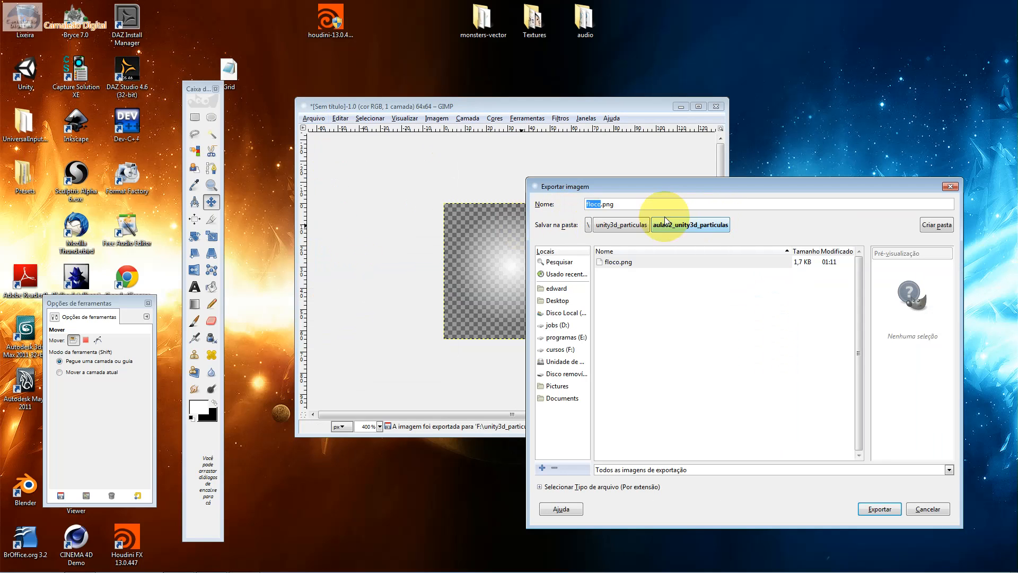
double_click(607, 204)
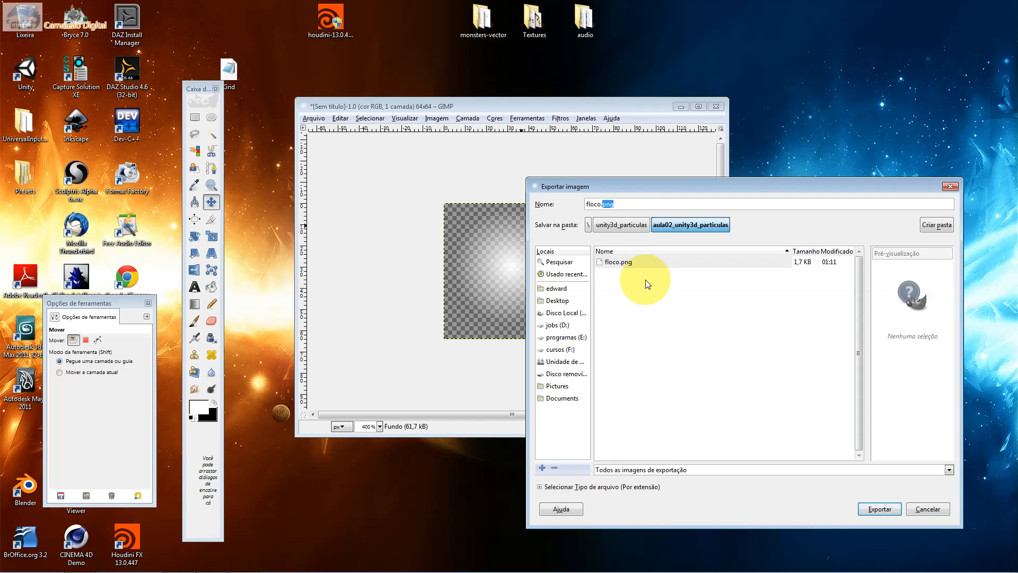
type("pc")
key("Return")
Close the image without saving it as a project file and quit GIMP
left_click(716, 106)
left_click(519, 331)
left_click(716, 106)
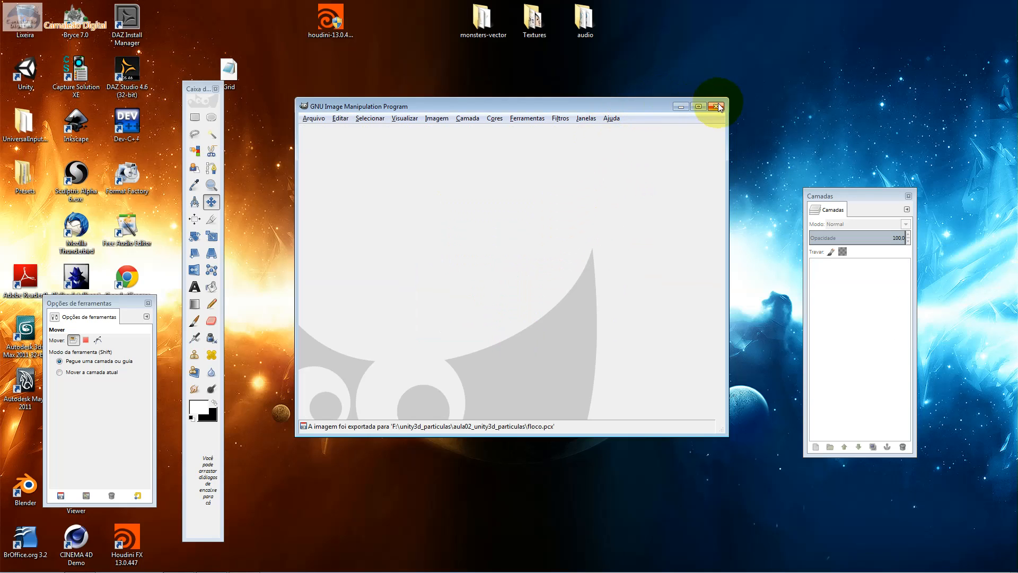
Switch to Unity, stop the particle effect preview, and select the Particle System object
key("alt+Tab")
key("alt+shift+Tab")
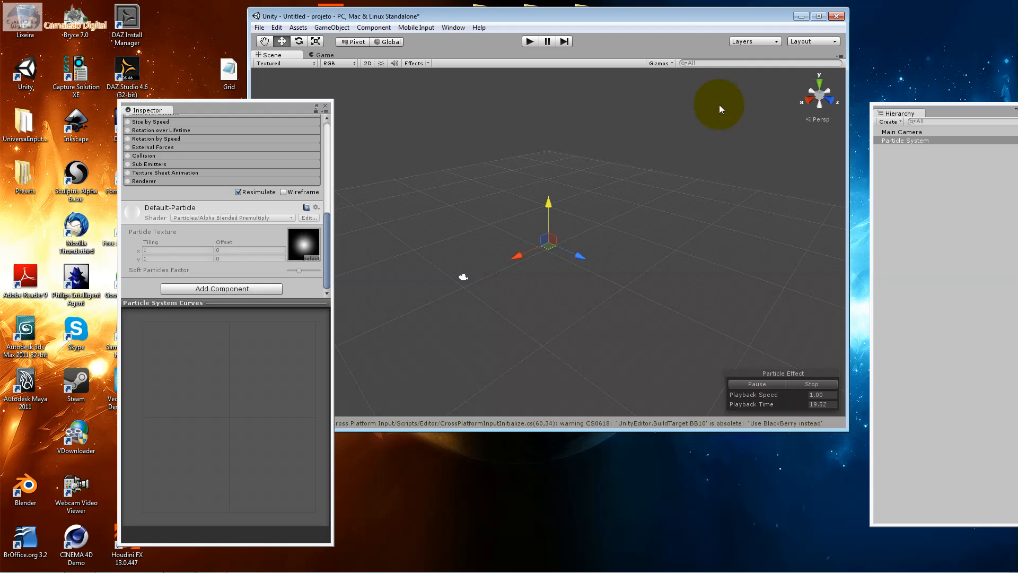
left_click(455, 533)
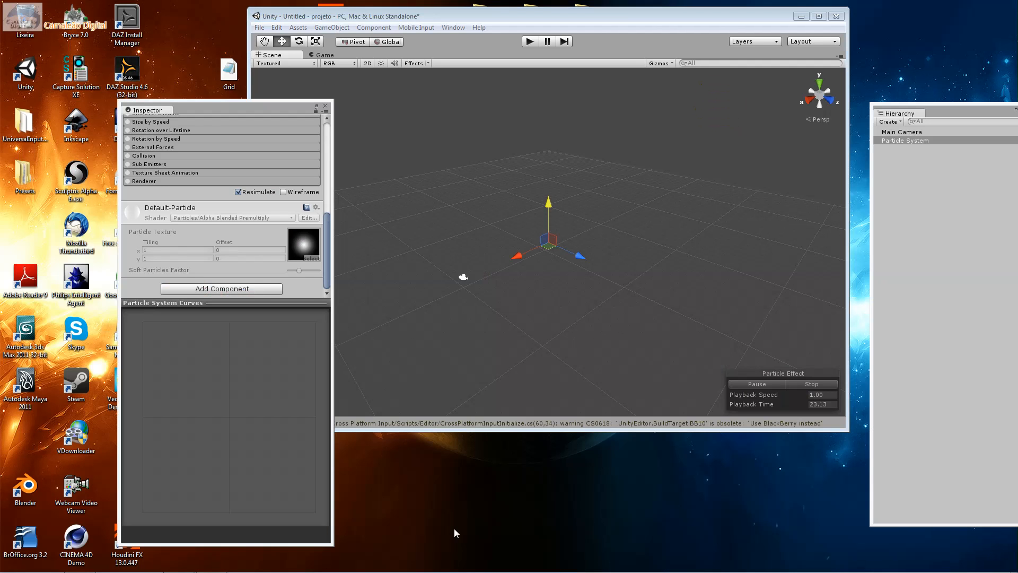
left_click(822, 389)
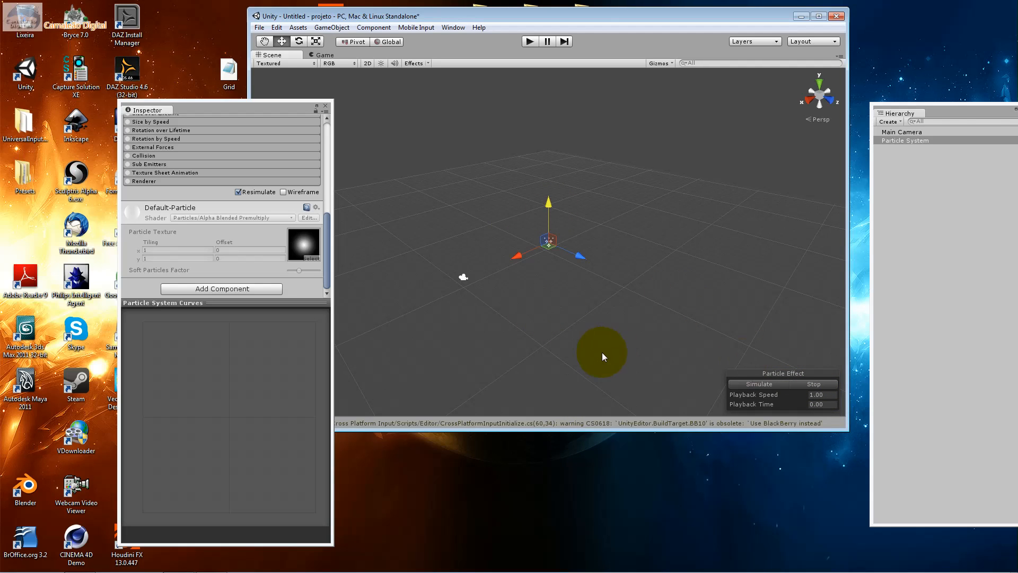
left_click(911, 140)
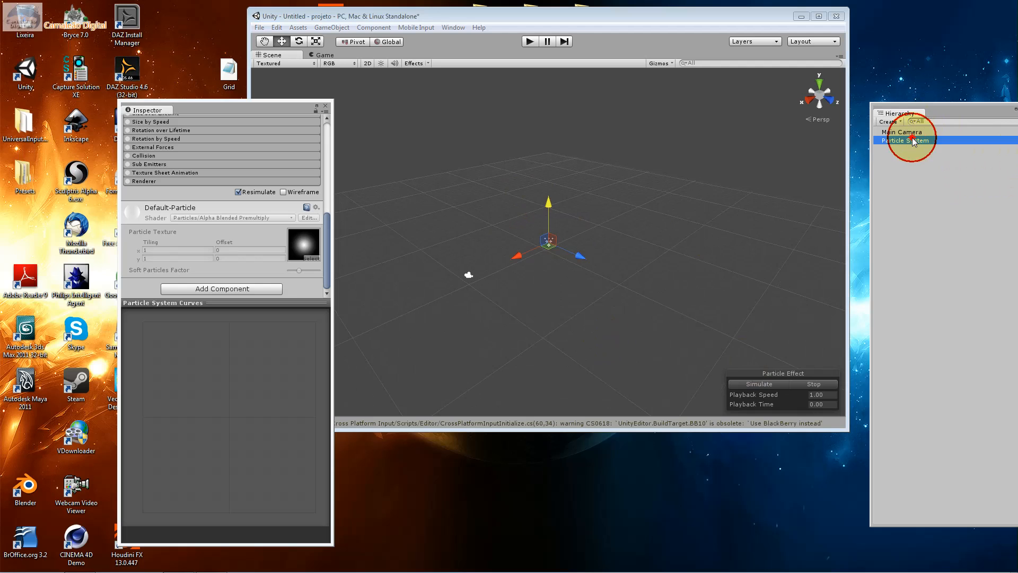
Show the Project window and select its Assets root folder
left_click(452, 27)
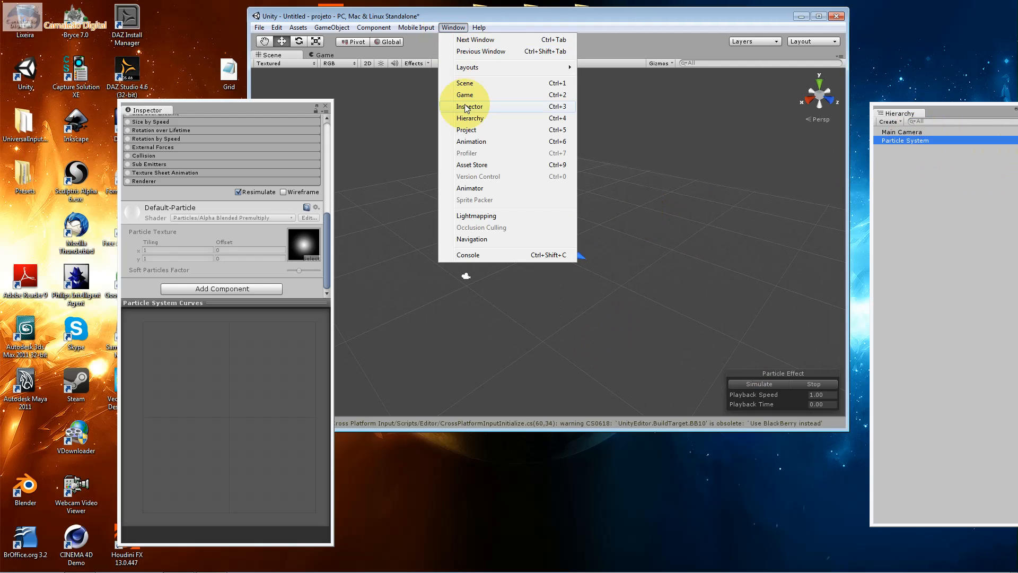
left_click(473, 130)
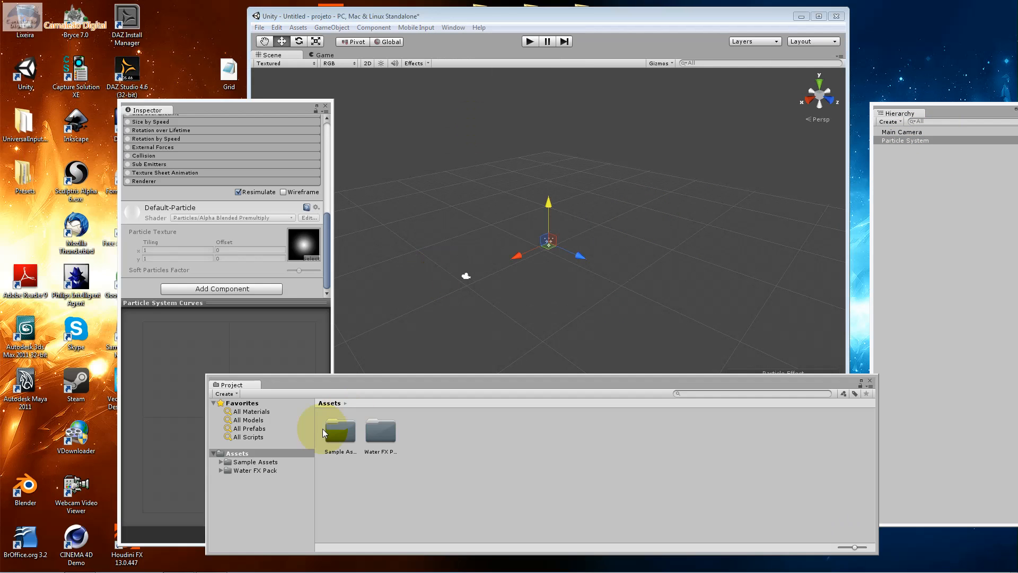
left_click(256, 454)
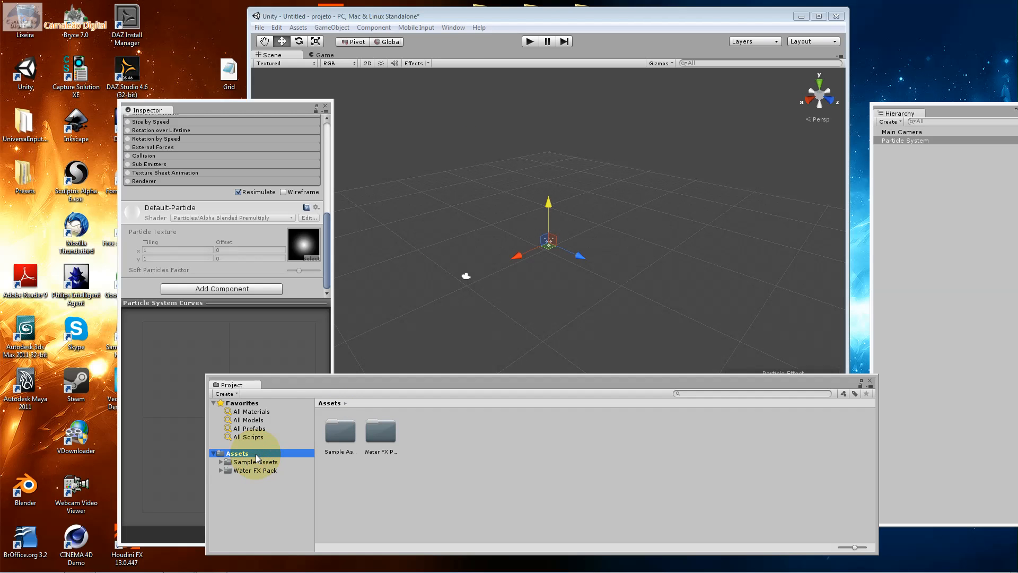
left_click(15, 564)
left_click(202, 355)
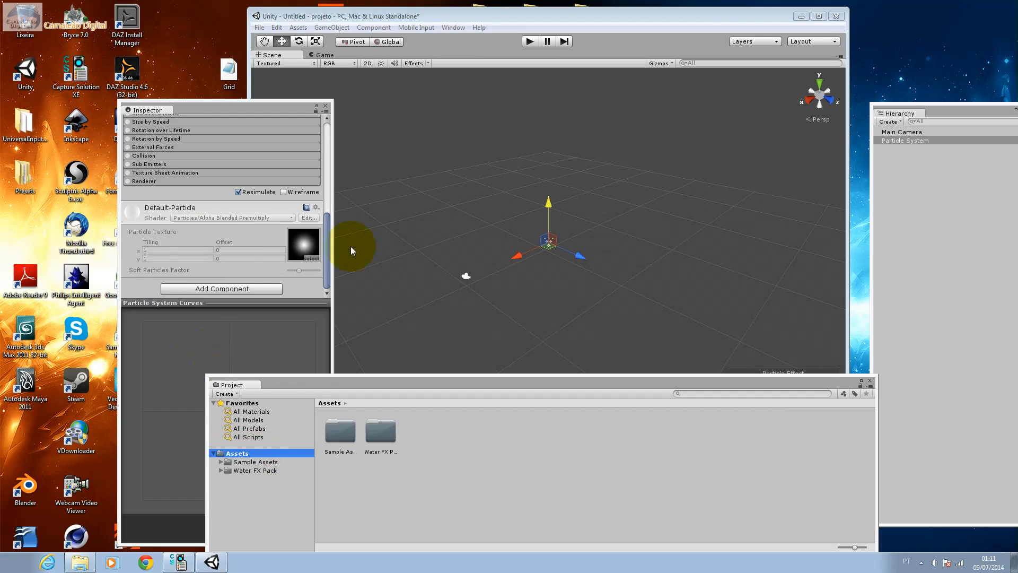
Open the unity3d_particulas > aula02_unity3d_particulas folder on drive F: in Windows Explorer and move the window clear of Unity's Project window
left_click(440, 300)
double_click(440, 299)
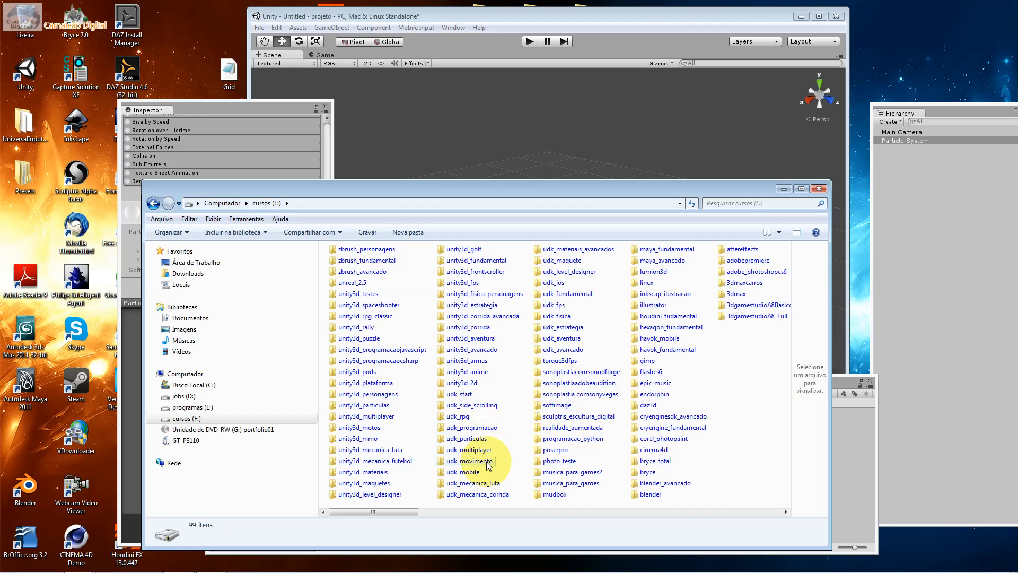
left_click(371, 406)
double_click(371, 406)
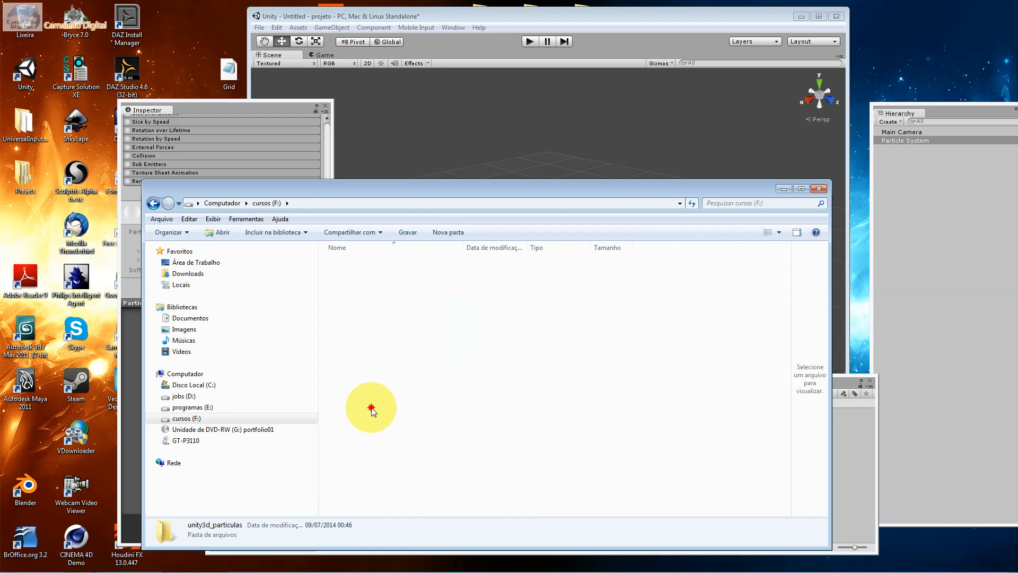
double_click(347, 263)
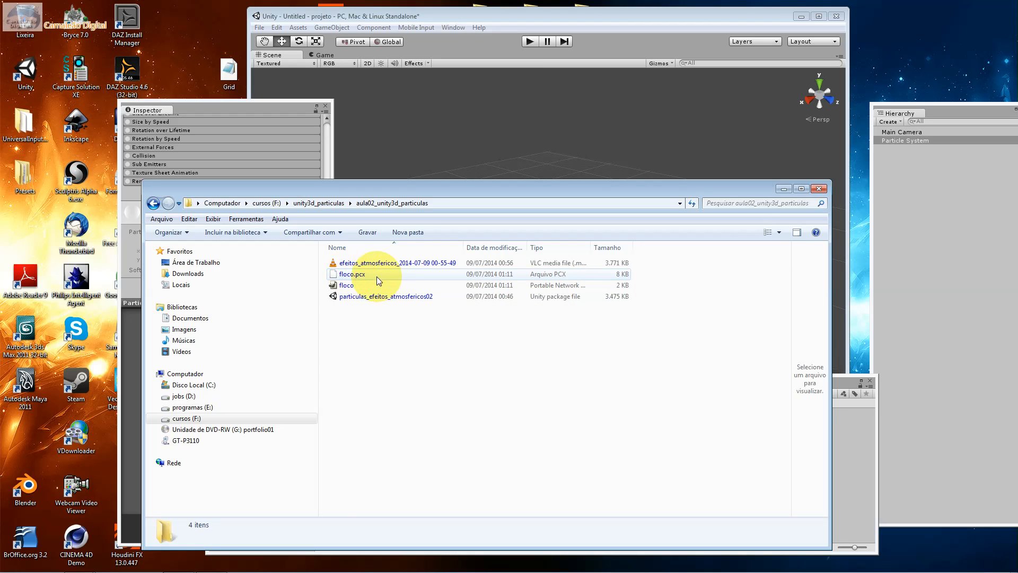
left_click(362, 275)
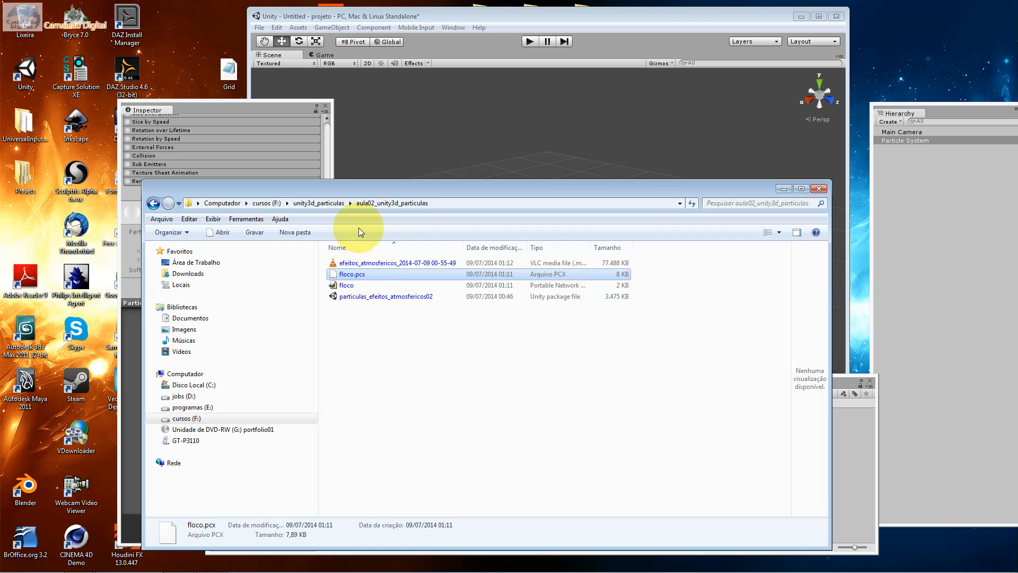
left_click_drag(332, 189, 818, 206)
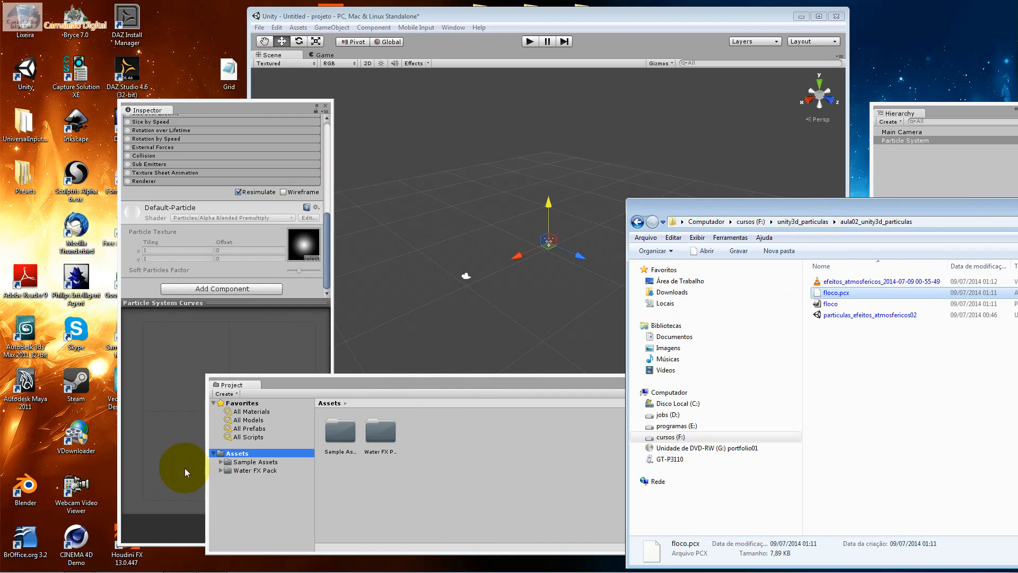
Create a folder named materiais in Unity's Assets root and open it
right_click(230, 453)
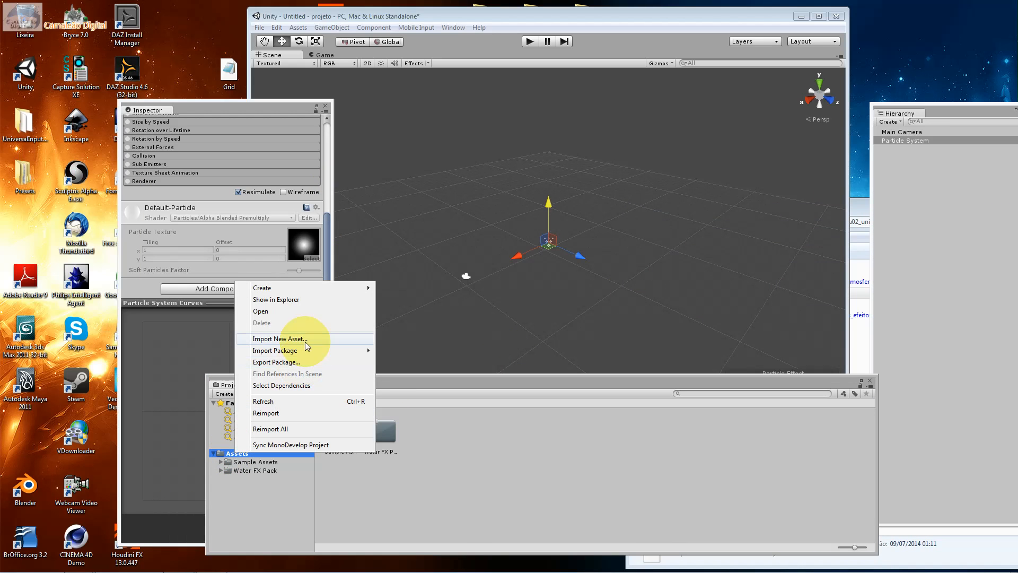
mouse_move(311, 346)
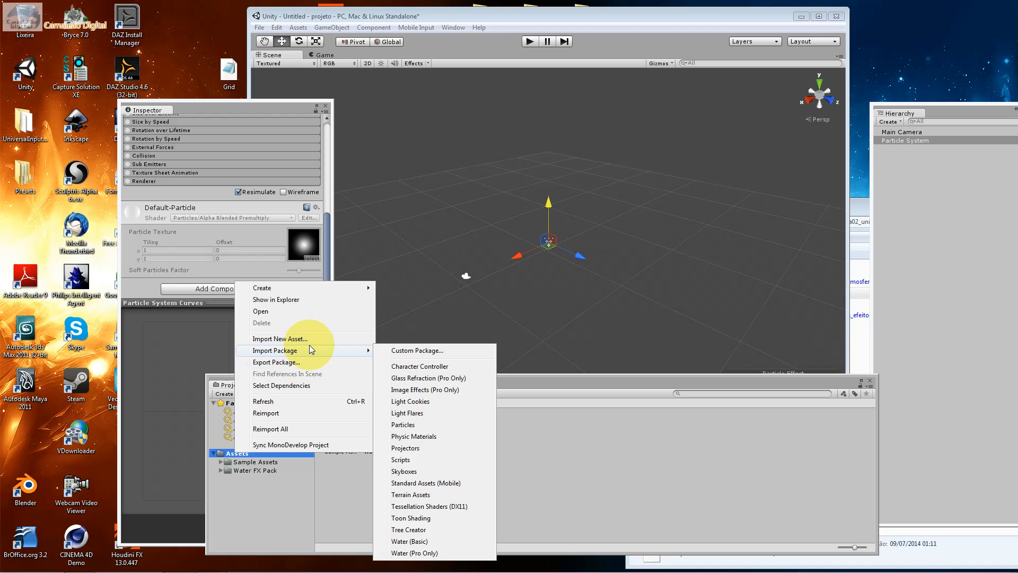
mouse_move(299, 288)
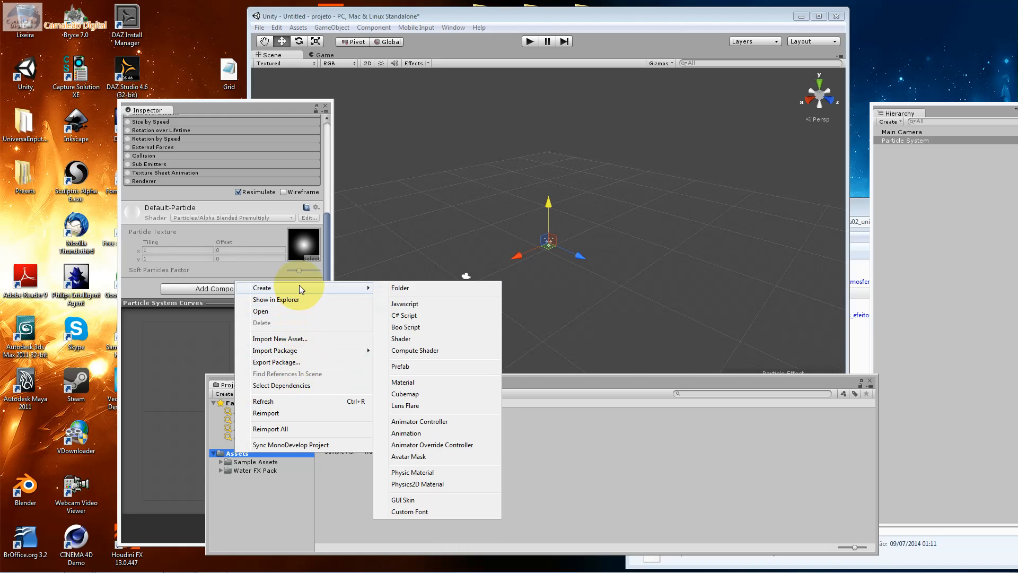
left_click(457, 291)
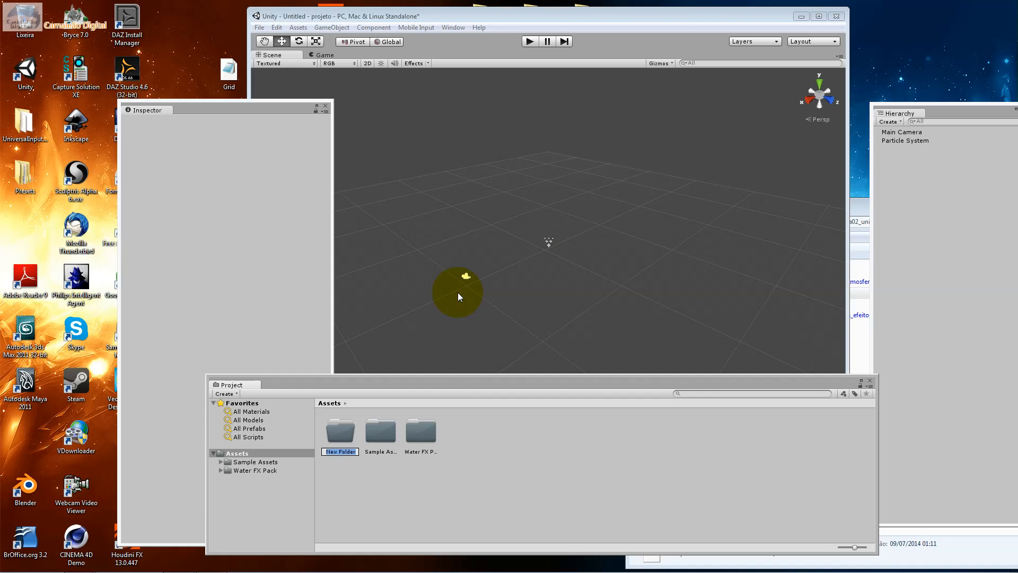
type("materiais")
key("Return")
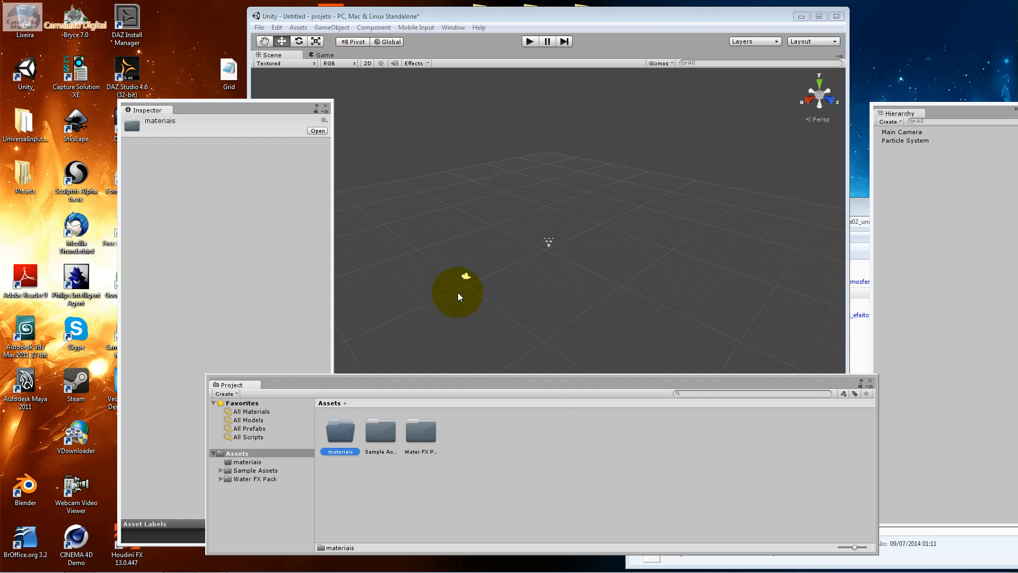
double_click(340, 430)
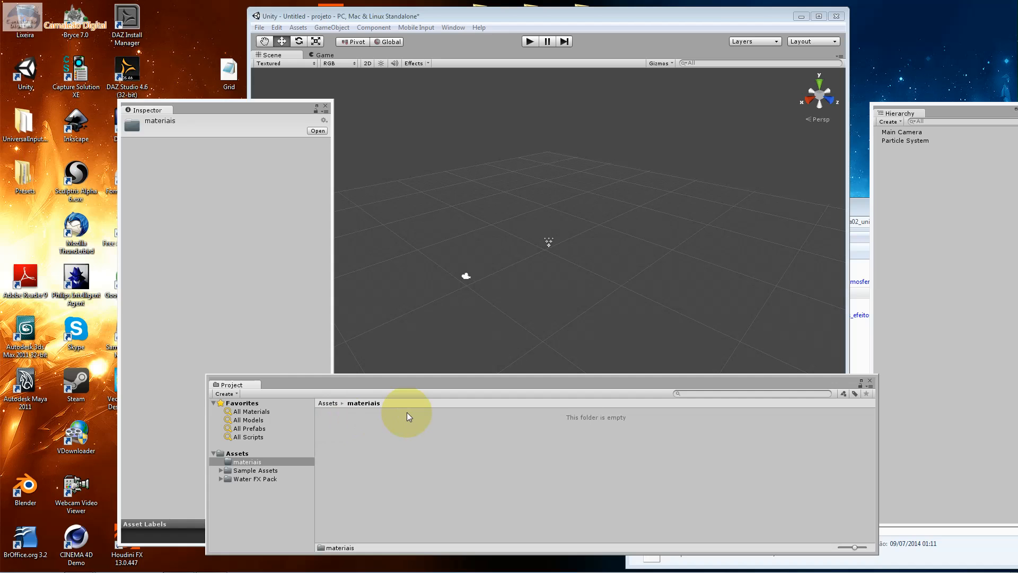
Import the floco PNG and floco.pcx from the Explorer folder into materiais and minimize Explorer
key("alt+Tab")
key("alt+Tab")
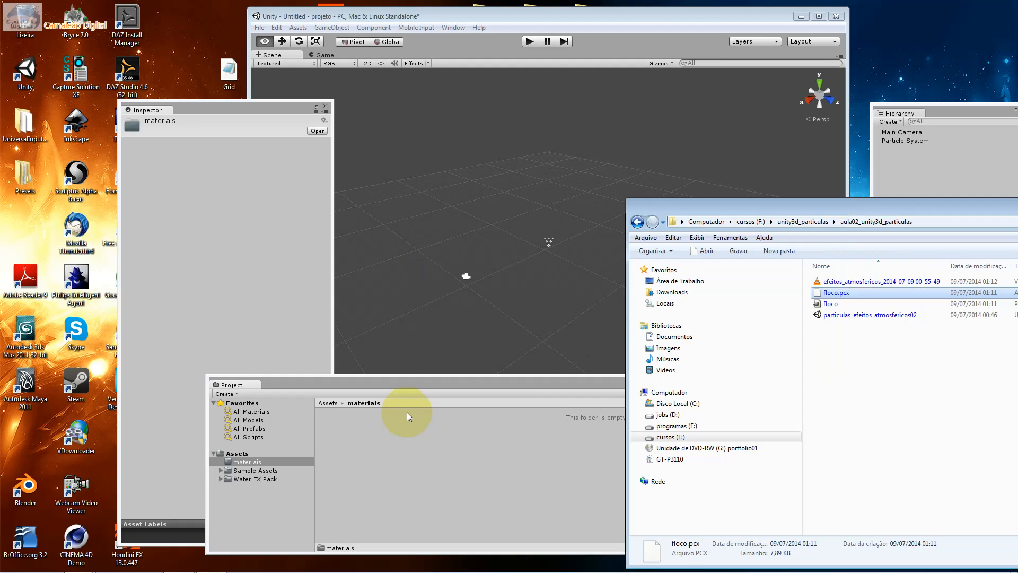
left_click_drag(834, 303, 512, 432)
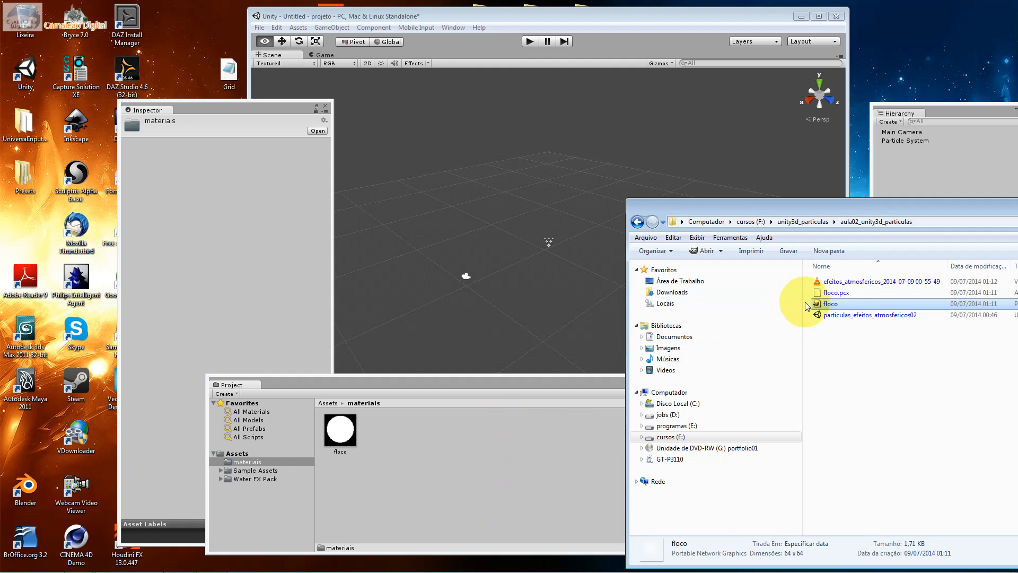
left_click(833, 293)
left_click_drag(833, 294, 466, 469)
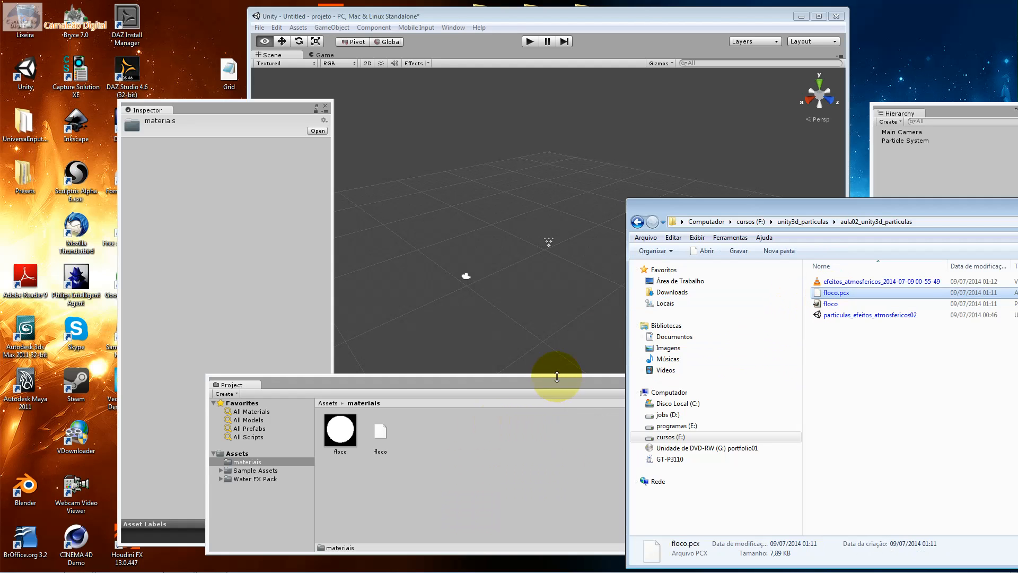
left_click_drag(864, 208, 395, 238)
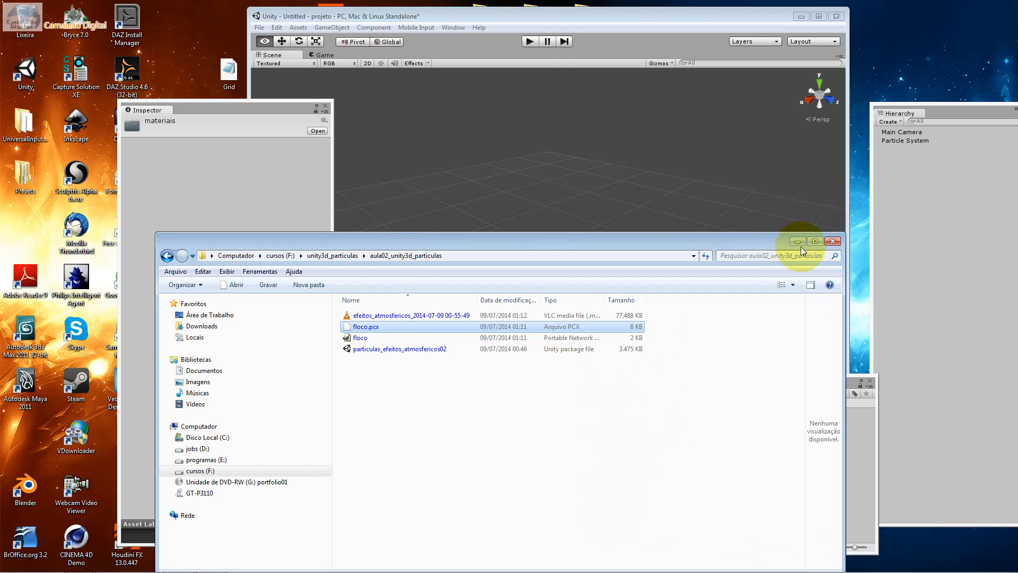
left_click(798, 241)
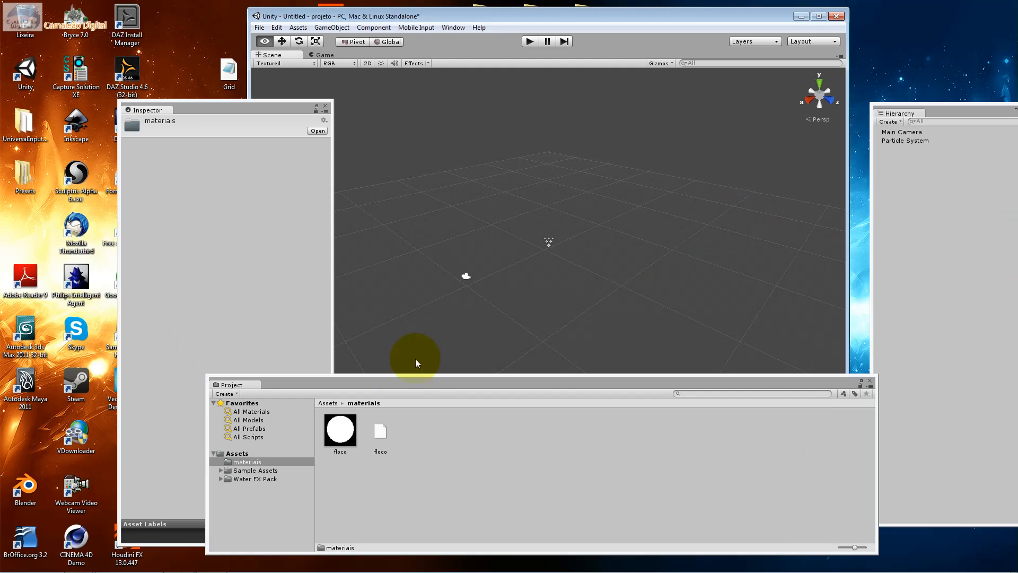
Select the imported floco PNG texture in the materiais folder to show its import settings
left_click(332, 432)
left_click(180, 313)
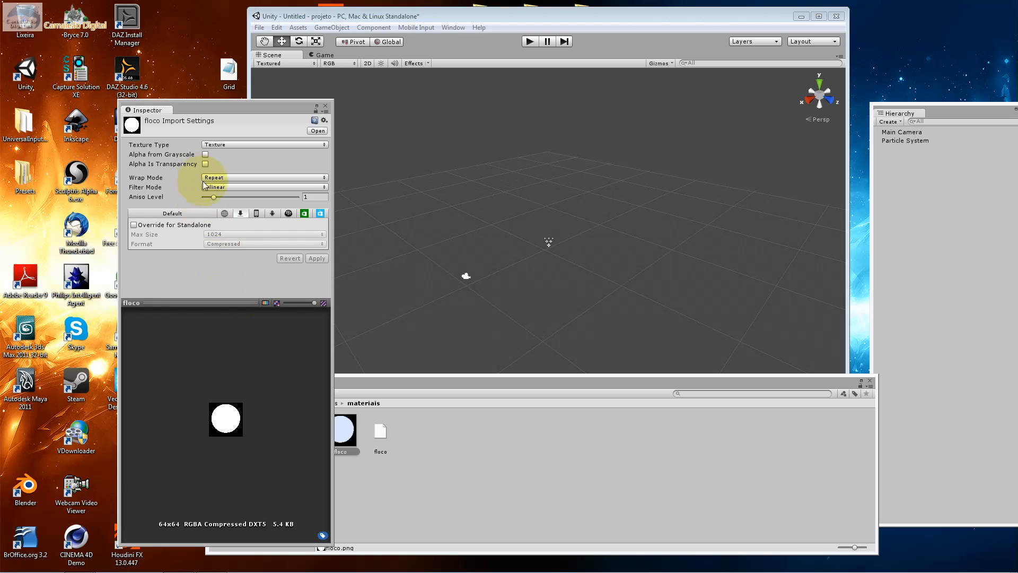
left_click(178, 224)
left_click(178, 224)
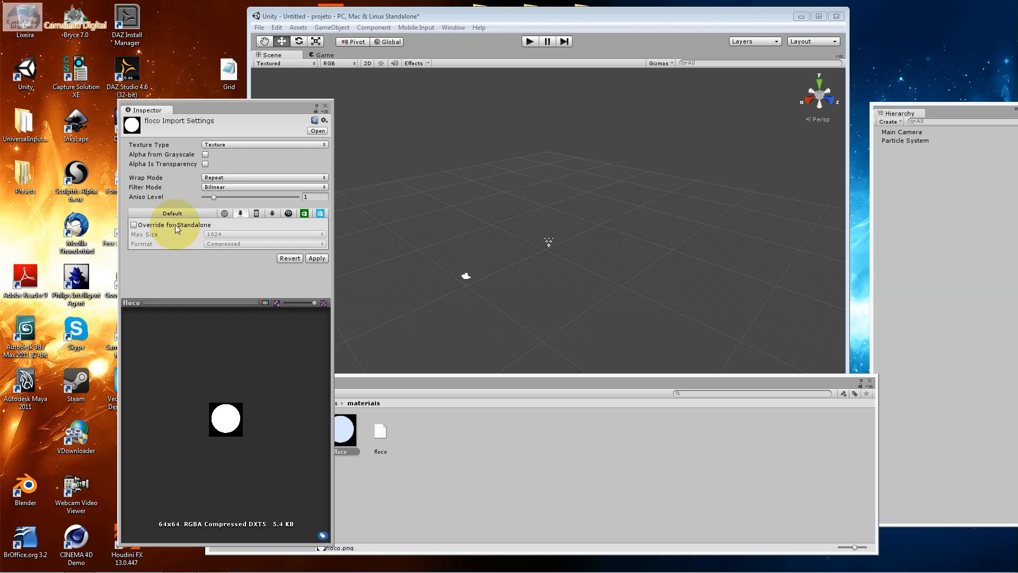
Try the Normal map texture type on the floco texture and switch back to Texture
left_click(215, 144)
left_click(275, 169)
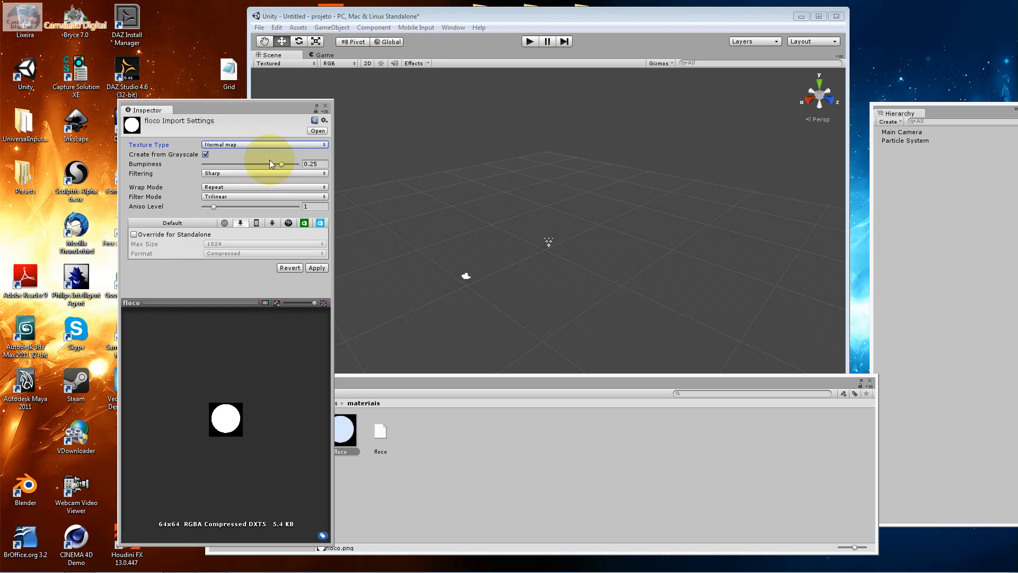
left_click(260, 147)
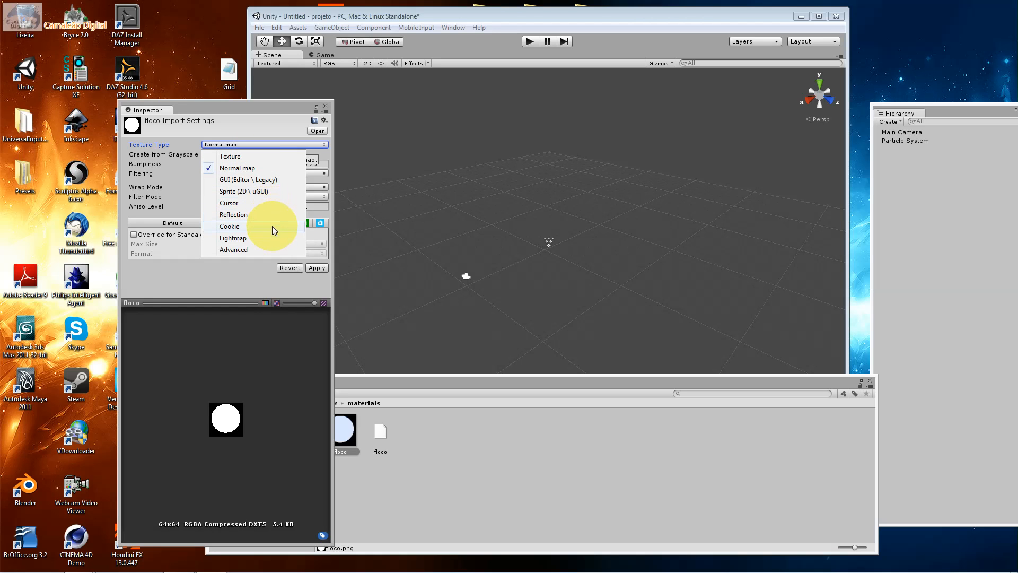
left_click(253, 157)
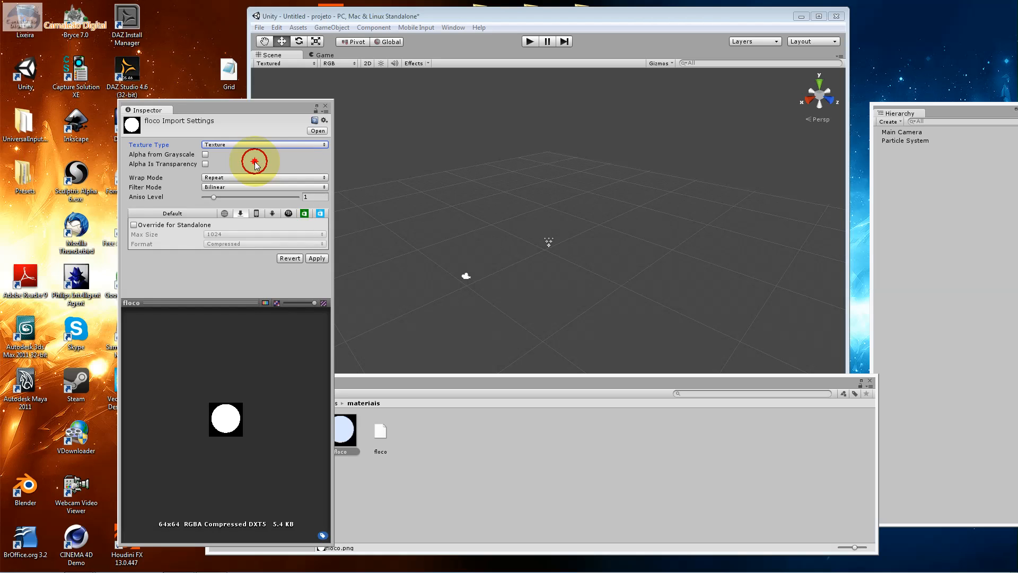
Enable Alpha from Grayscale and Alpha Is Transparency for the floco texture and apply the import settings
left_click(227, 187)
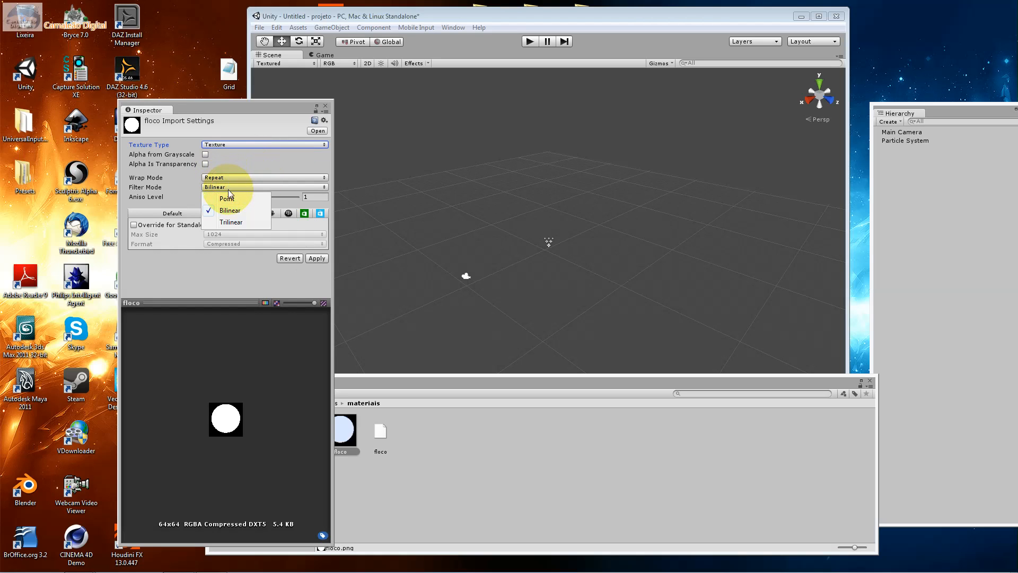
left_click(227, 165)
left_click(210, 157)
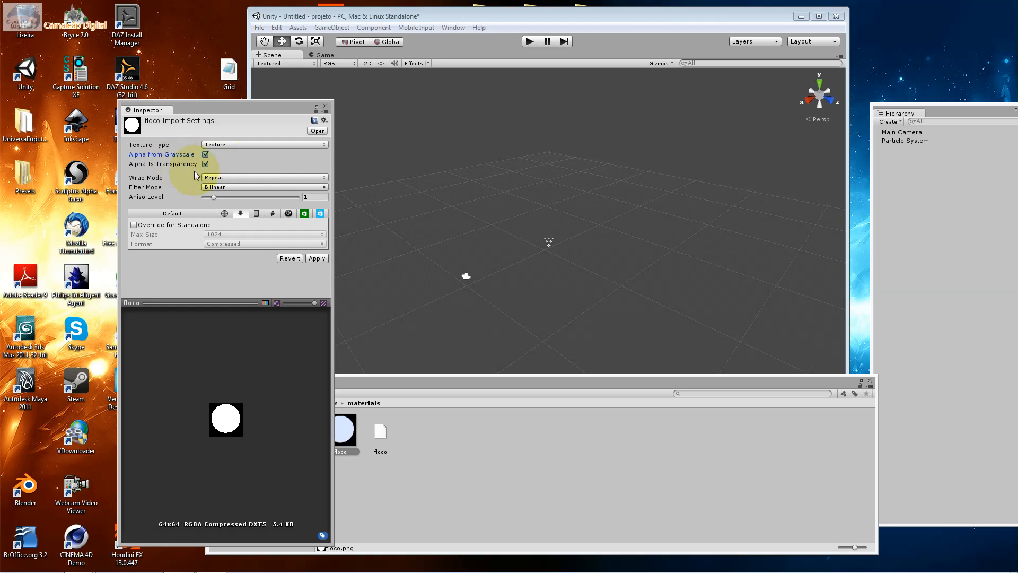
left_click(315, 258)
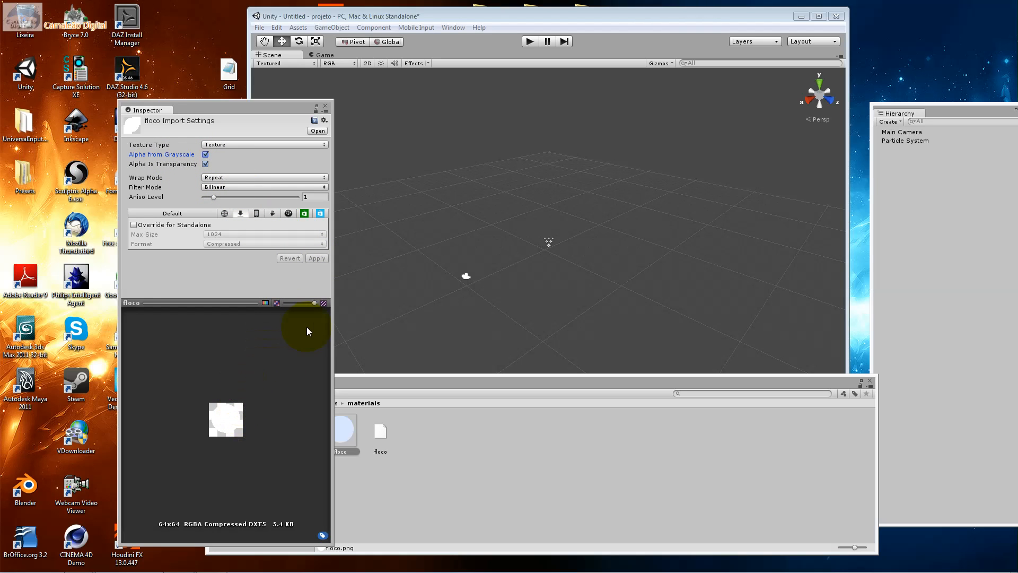
Set the floco texture's Aniso Level to 0 and its Texture Type to Reflection, applying the import settings
left_click_drag(313, 310, 342, 304)
left_click_drag(214, 197, 204, 198)
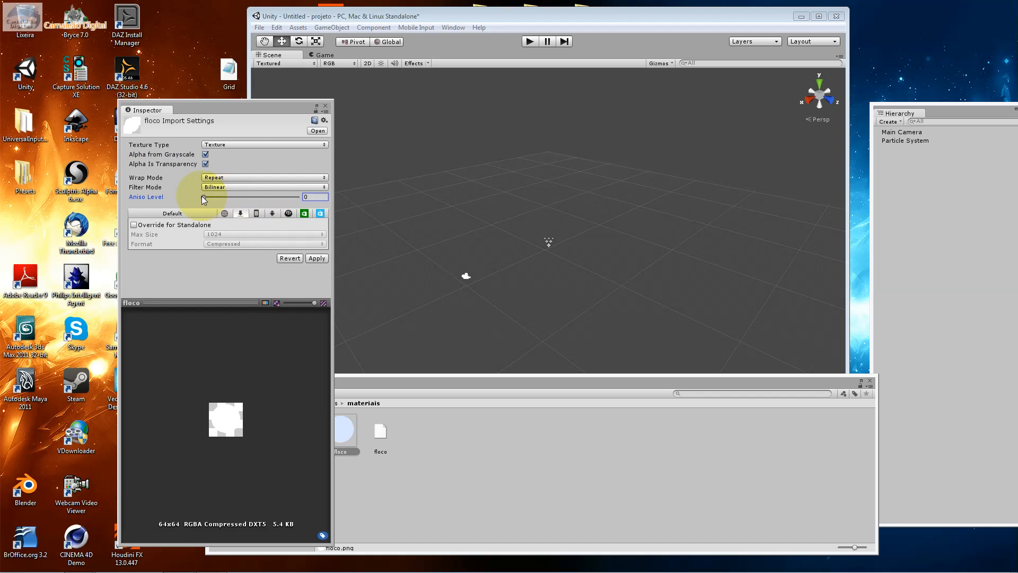
left_click(255, 144)
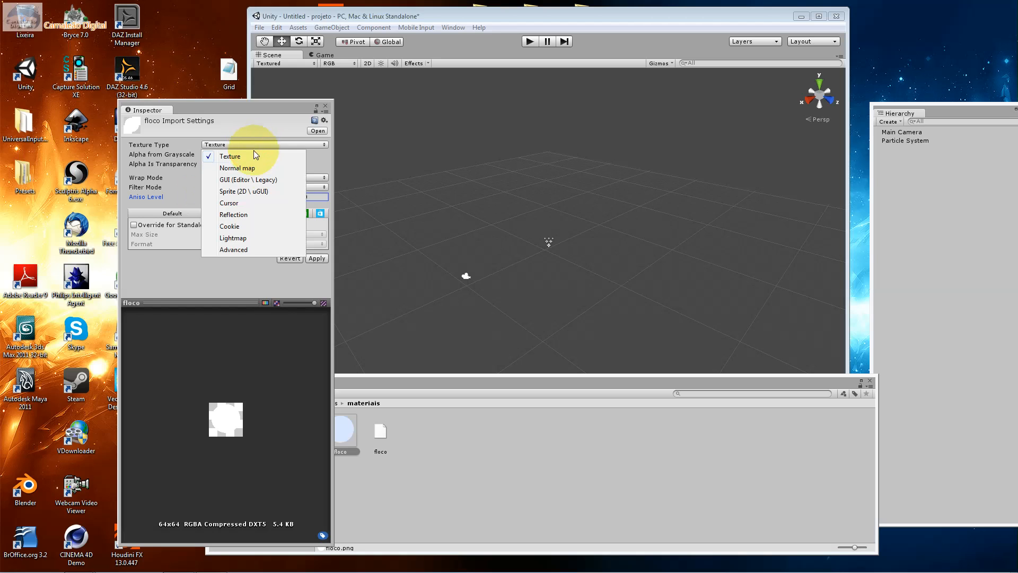
left_click(270, 219)
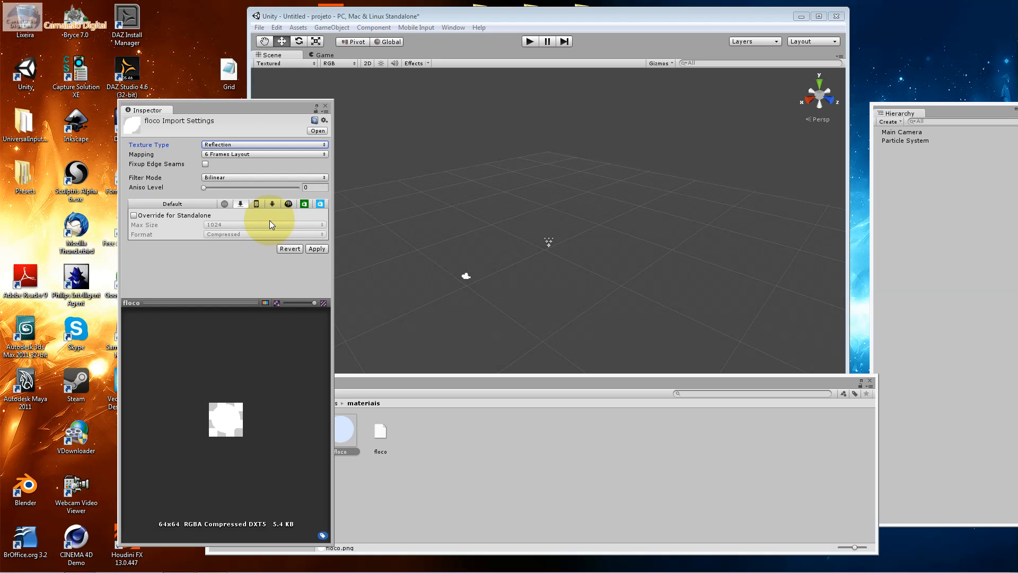
left_click(322, 246)
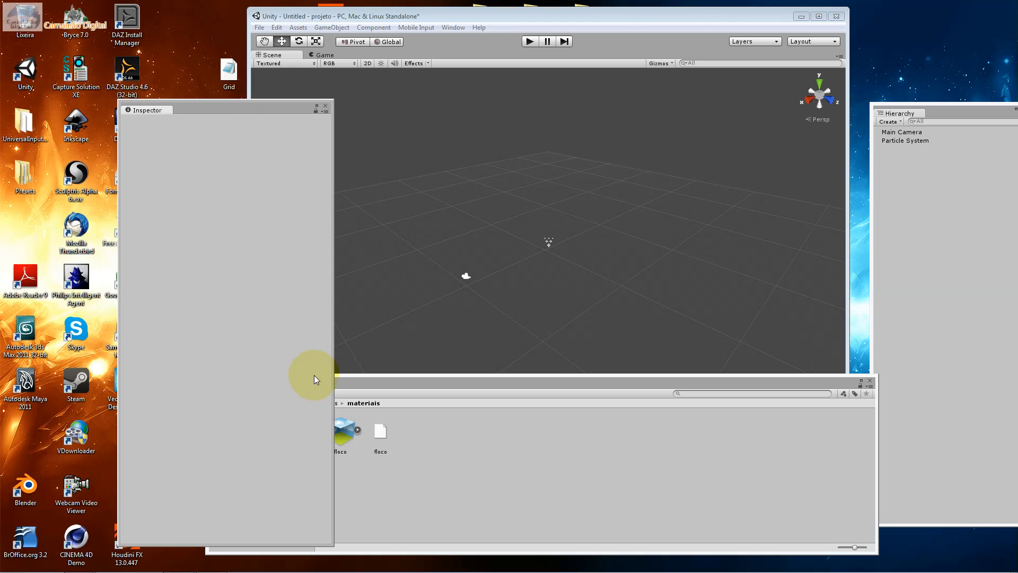
Check the reselected floco asset's reflection preview, set its Texture Type back to Texture and apply
left_click(359, 451)
left_click(353, 447)
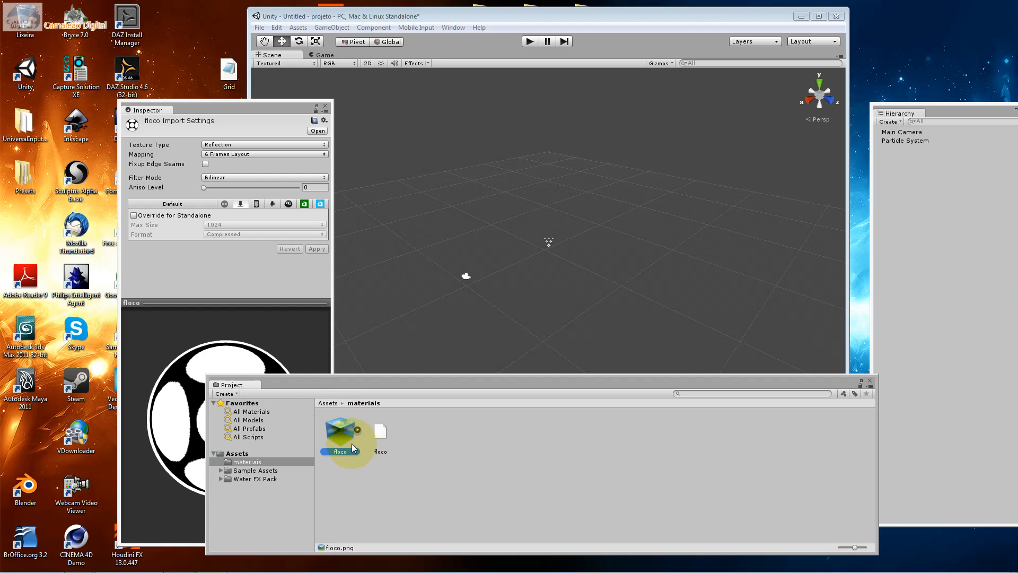
left_click(262, 347)
left_click_drag(359, 382, 430, 374)
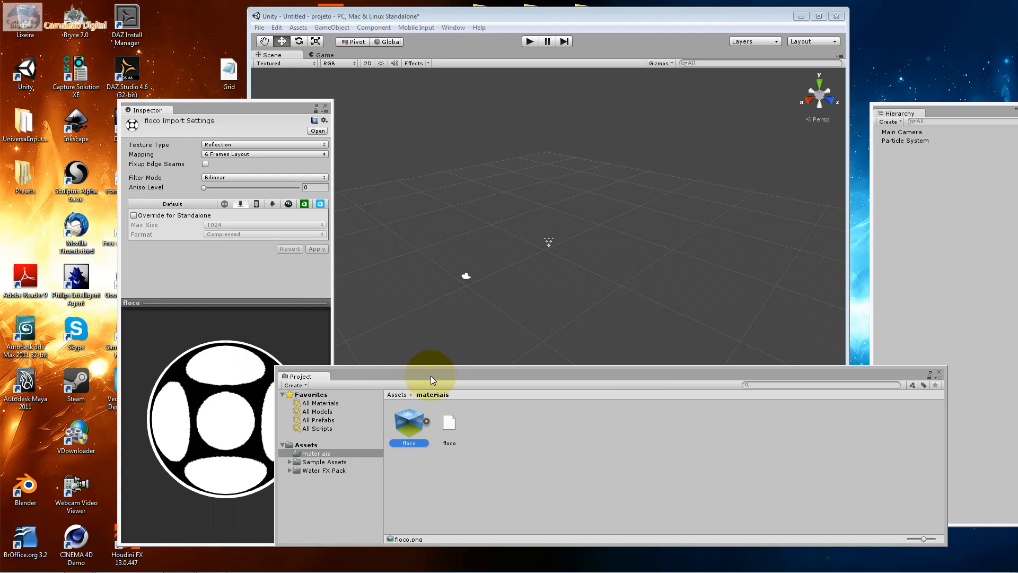
left_click(212, 144)
left_click(222, 156)
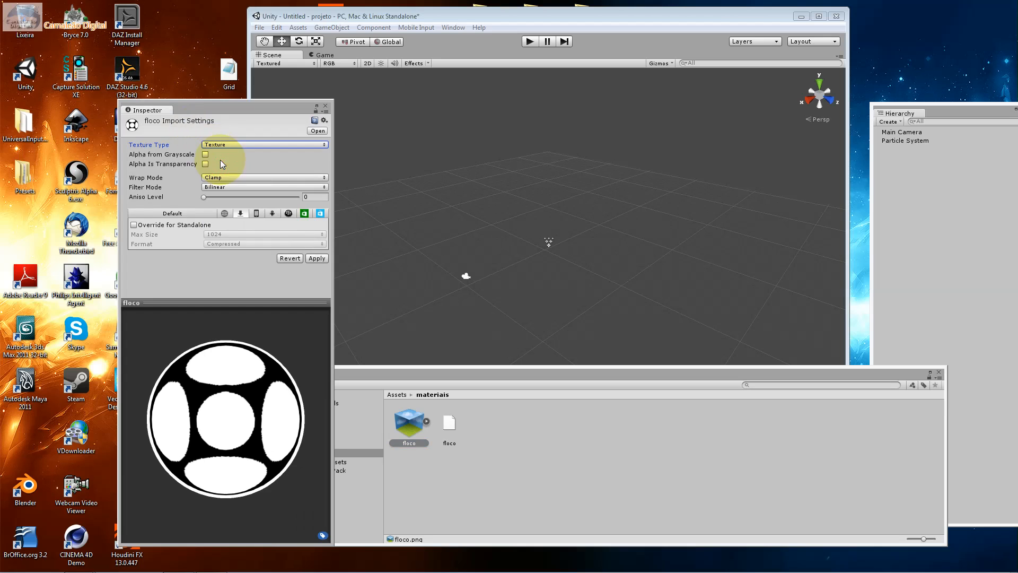
left_click(318, 257)
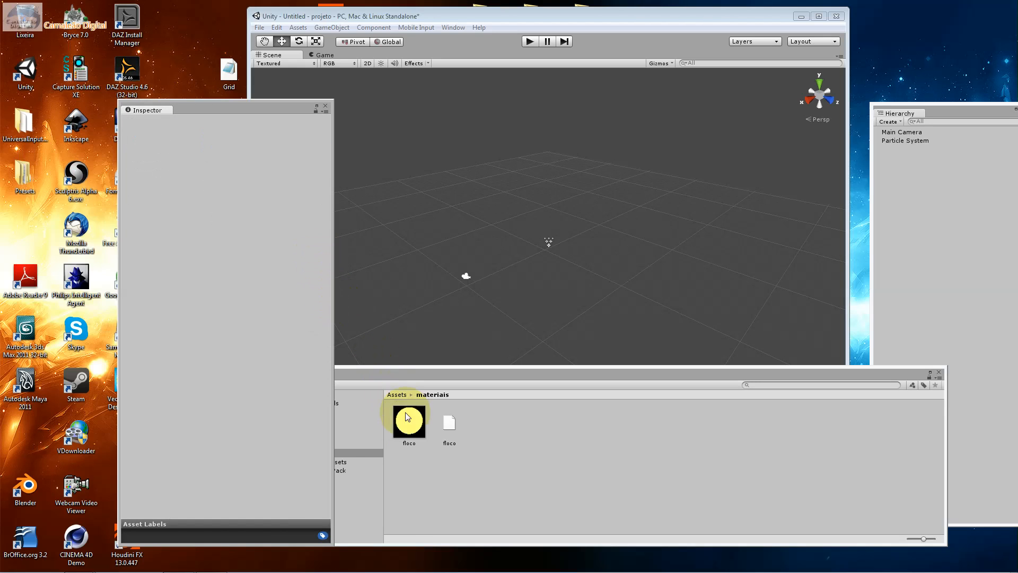
Turn Alpha from Grayscale and Alpha Is Transparency back on for the floco PNG and apply the changes
left_click(243, 150)
left_click(206, 155)
left_click(206, 164)
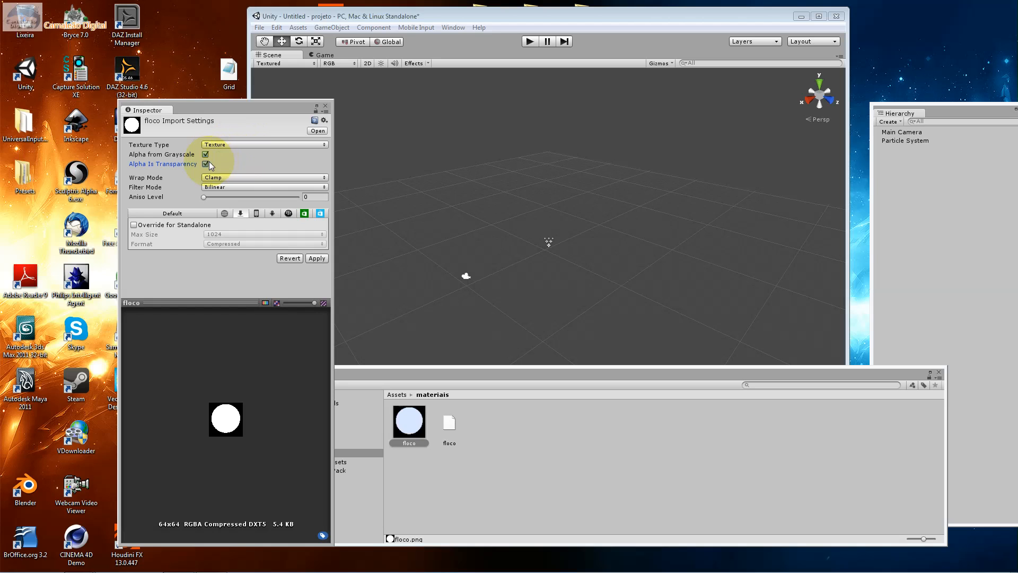
left_click(318, 258)
Inspect the imported floco.pcx file and return to the floco PNG's import settings
left_click(448, 422)
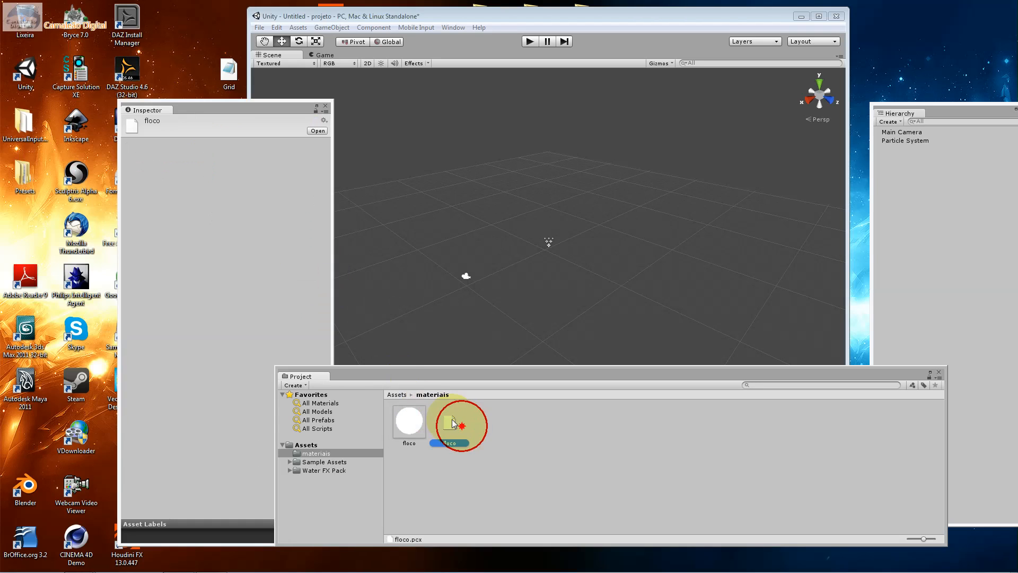
left_click_drag(223, 185, 221, 137)
left_click(411, 441)
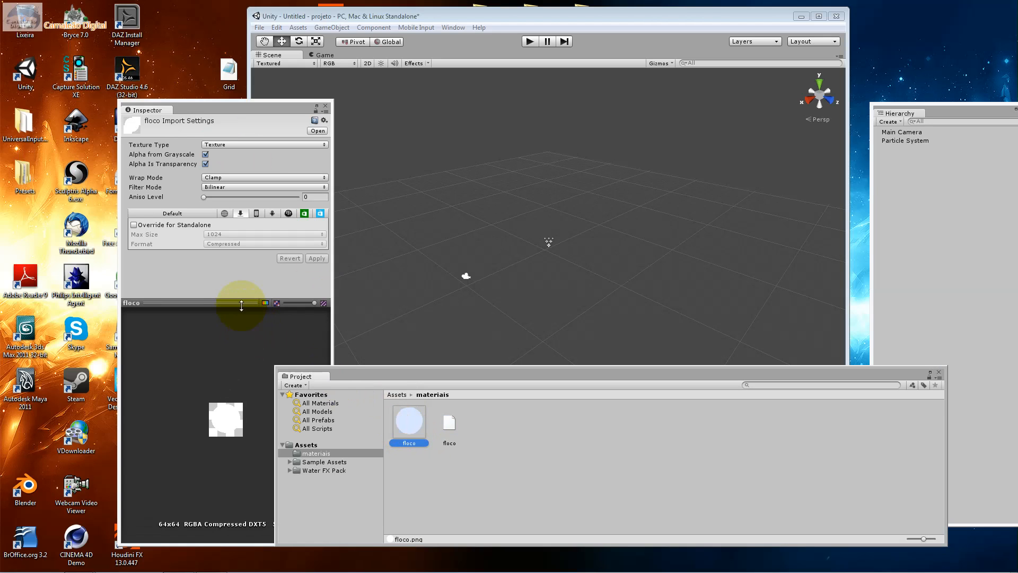
Try Normal map as the floco texture's Texture Type and apply the import settings
left_click(219, 178)
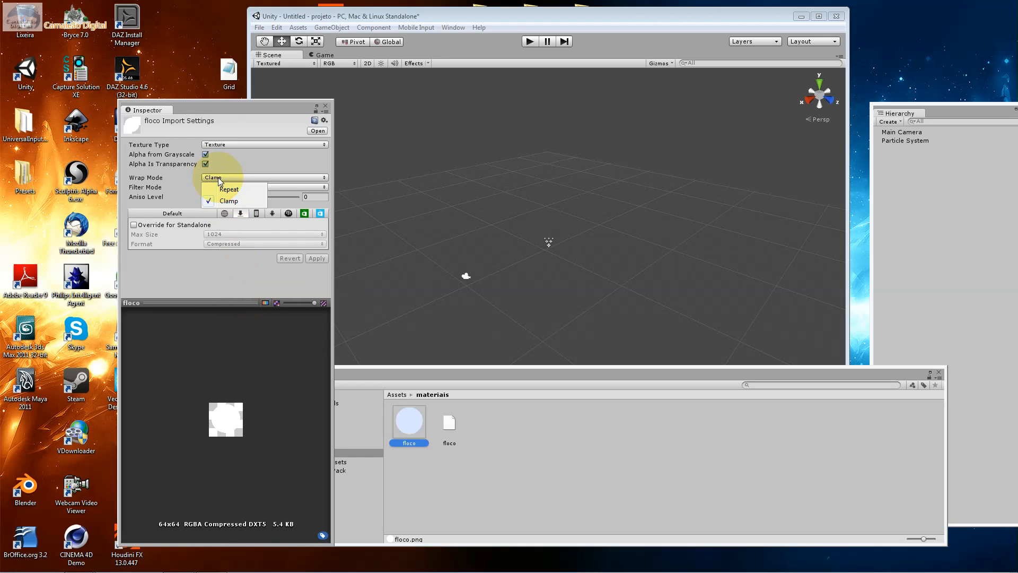
left_click(218, 146)
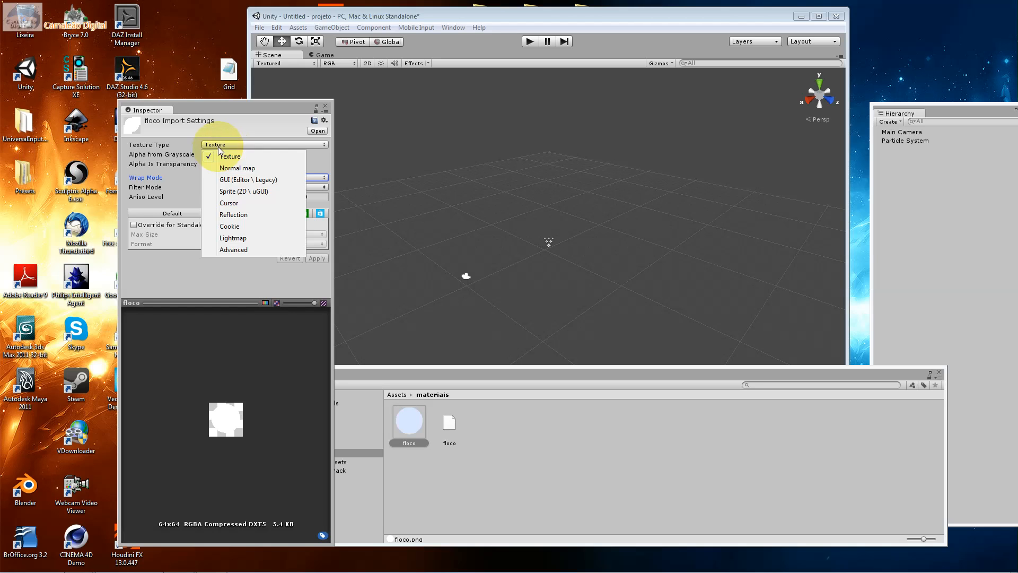
left_click(242, 167)
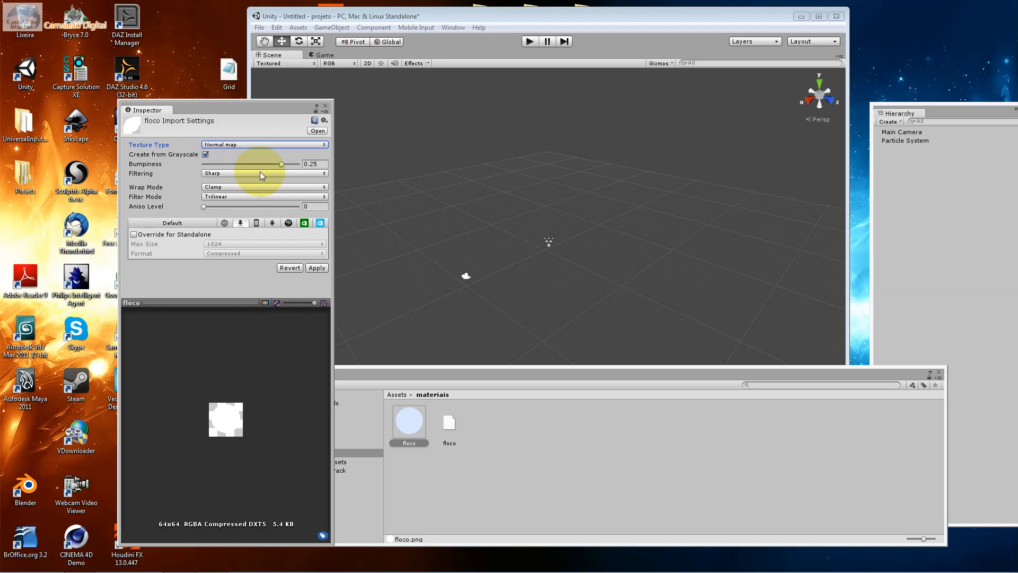
left_click(318, 267)
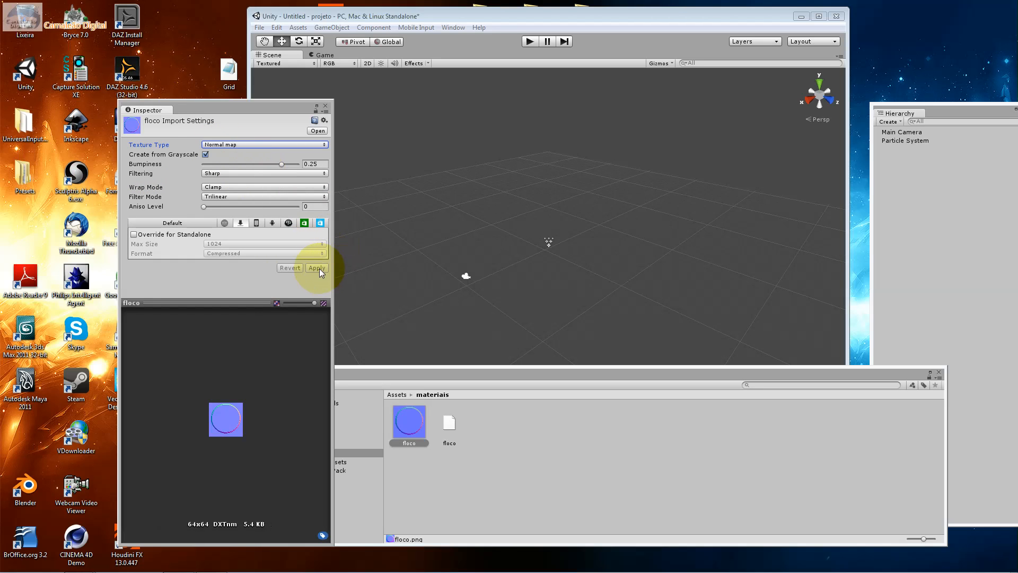
Try Lightmap as the floco texture's Texture Type, reverting it once before choosing it again and applying it
left_click(240, 147)
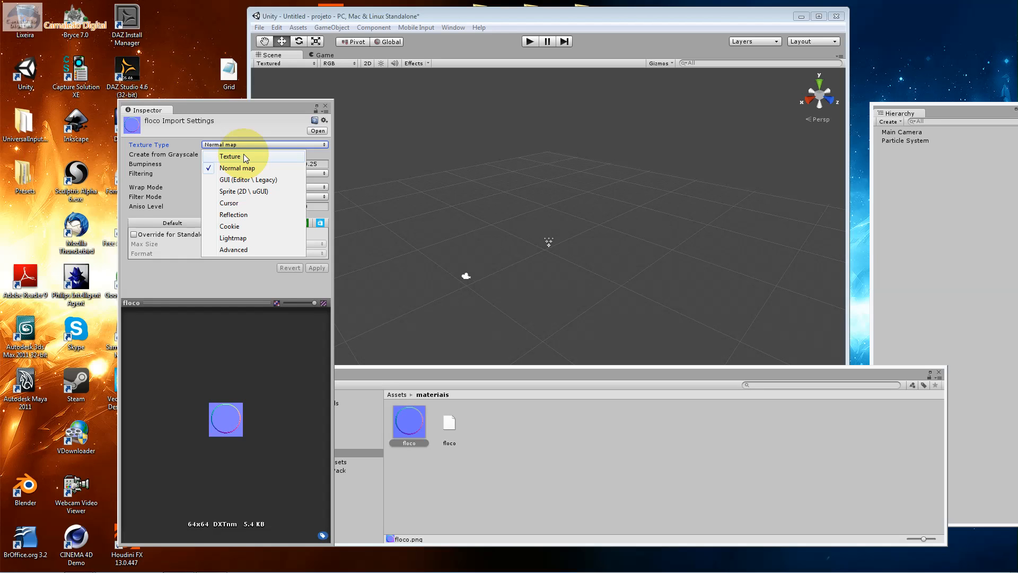
left_click(245, 238)
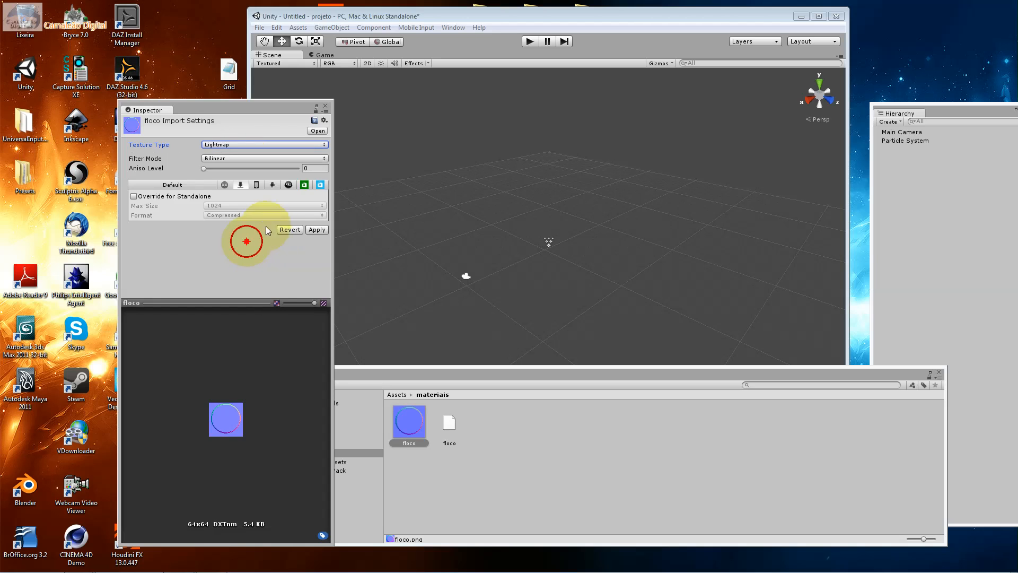
left_click(301, 229)
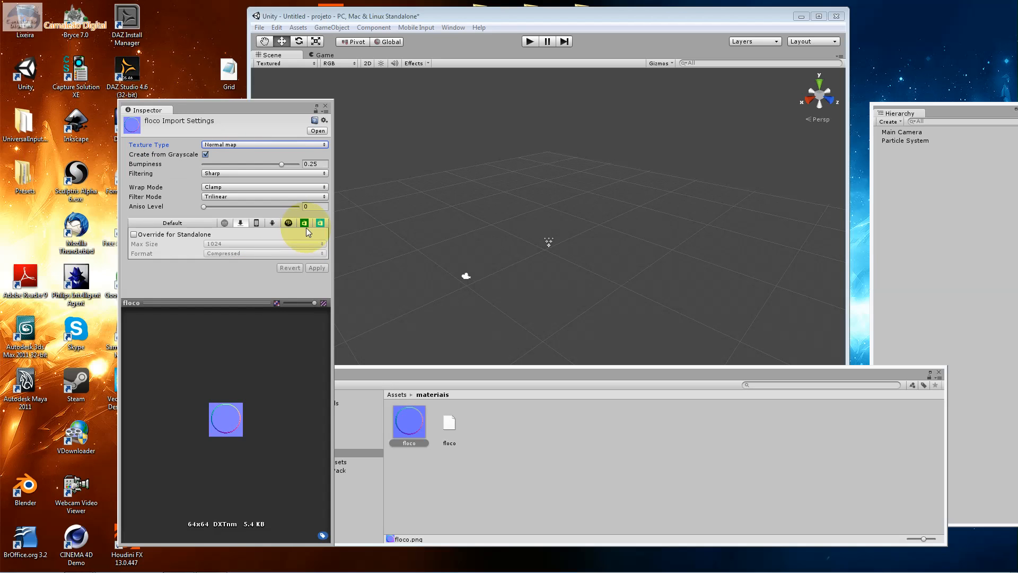
left_click(247, 145)
left_click(254, 236)
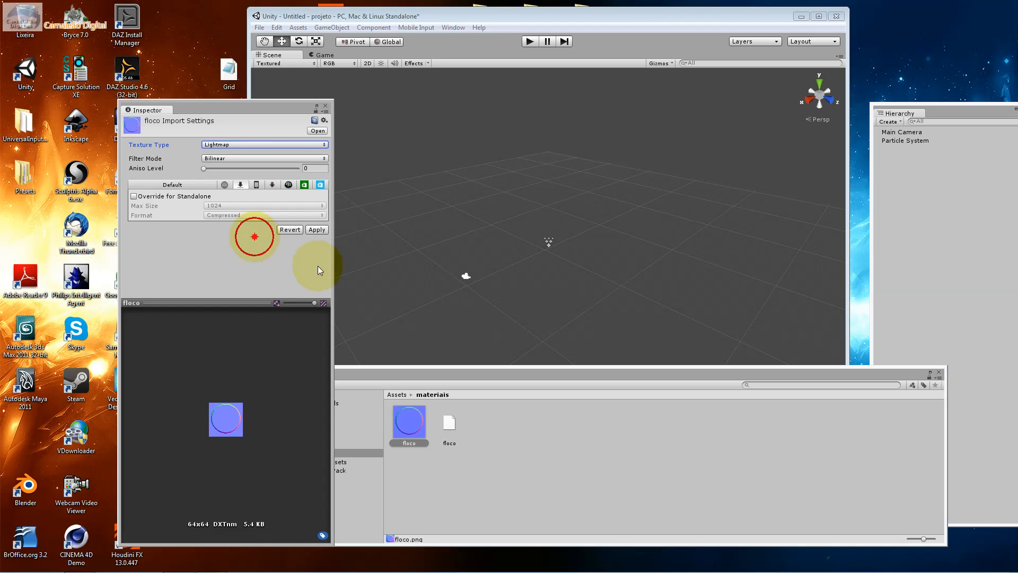
left_click(317, 229)
Set the floco PNG's Texture Type back to Texture and apply the import settings
left_click(250, 141)
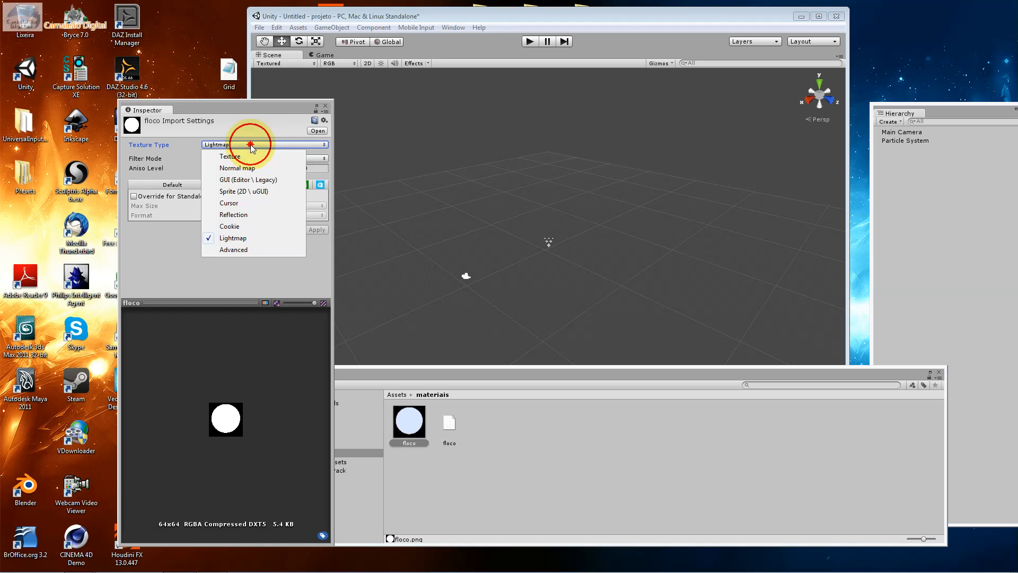
left_click(249, 152)
left_click(317, 258)
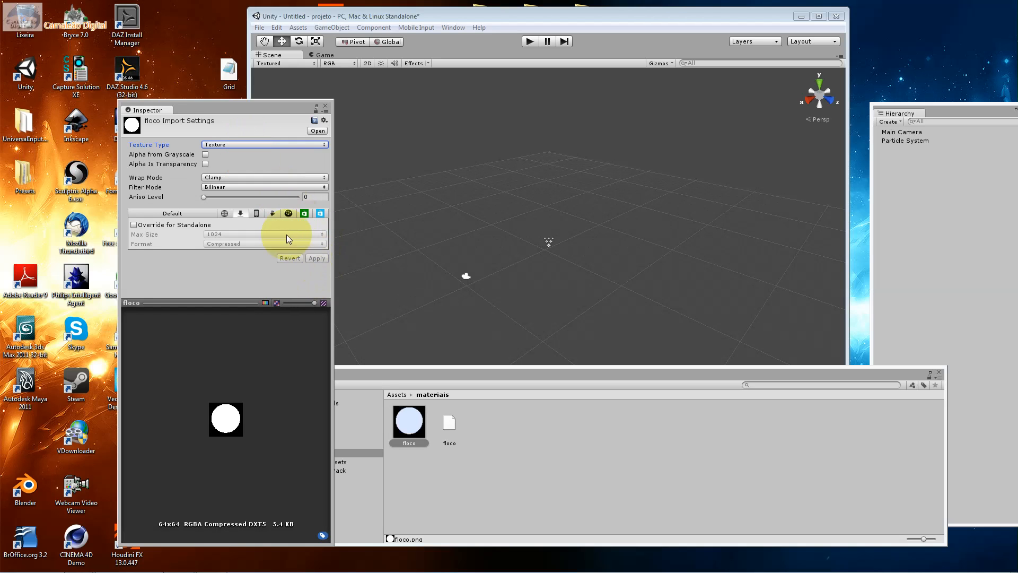
Examine the floco texture's override settings for Web, Standalone, iPhone, Android, BlackBerry and the remaining platforms, ending on Android
left_click(271, 213)
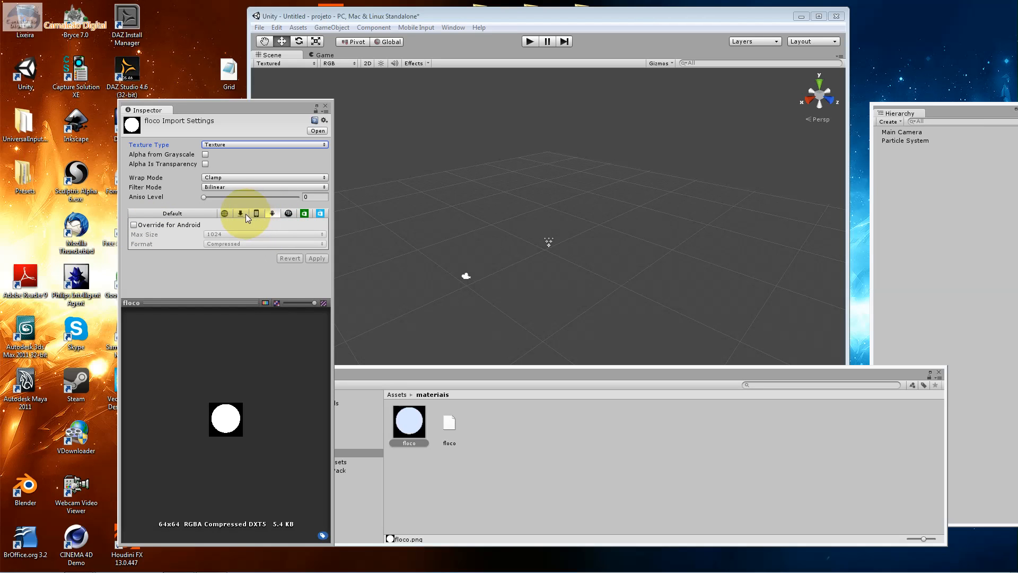
left_click(223, 215)
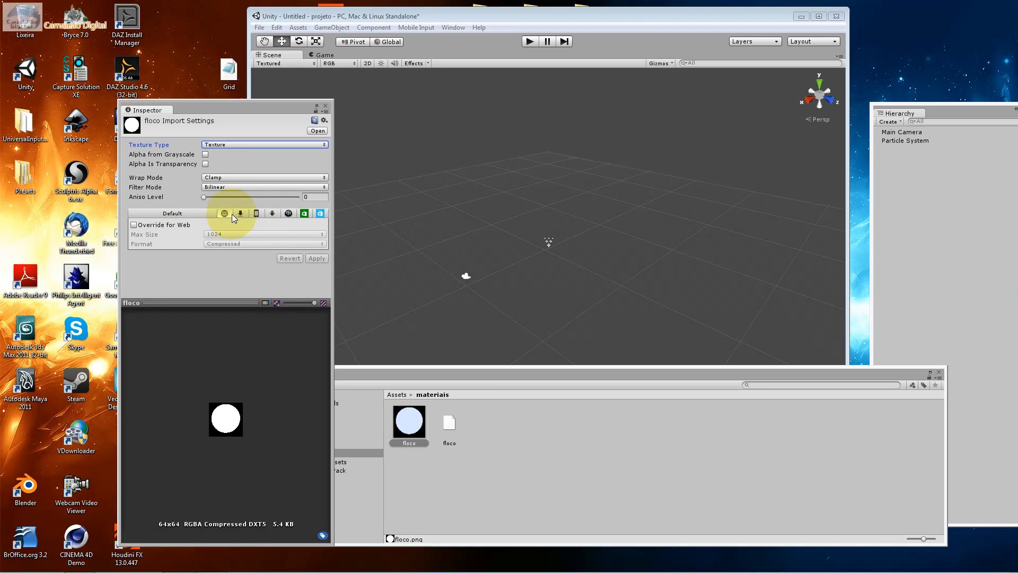
left_click(240, 213)
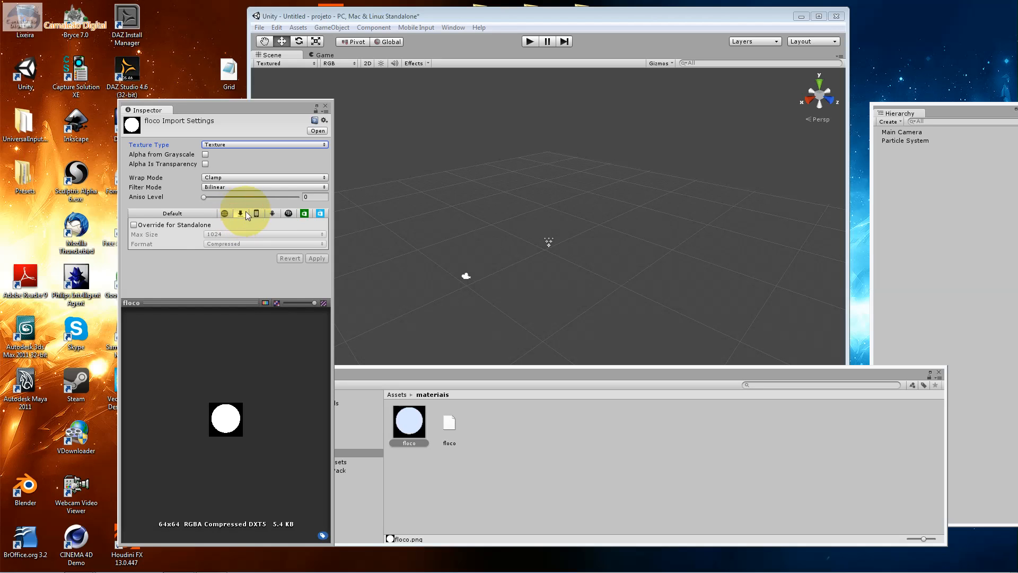
left_click(261, 212)
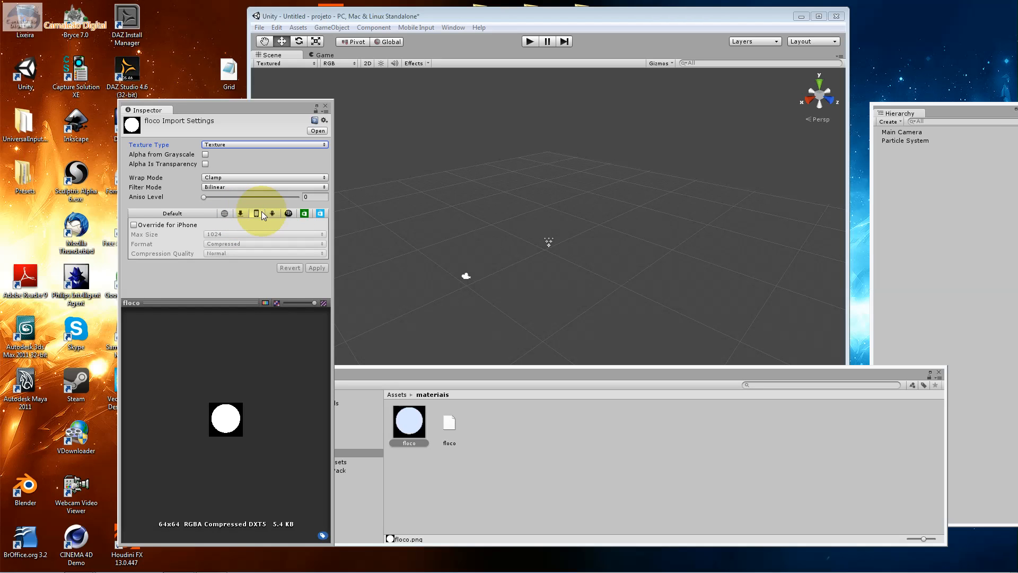
left_click(271, 213)
left_click(287, 214)
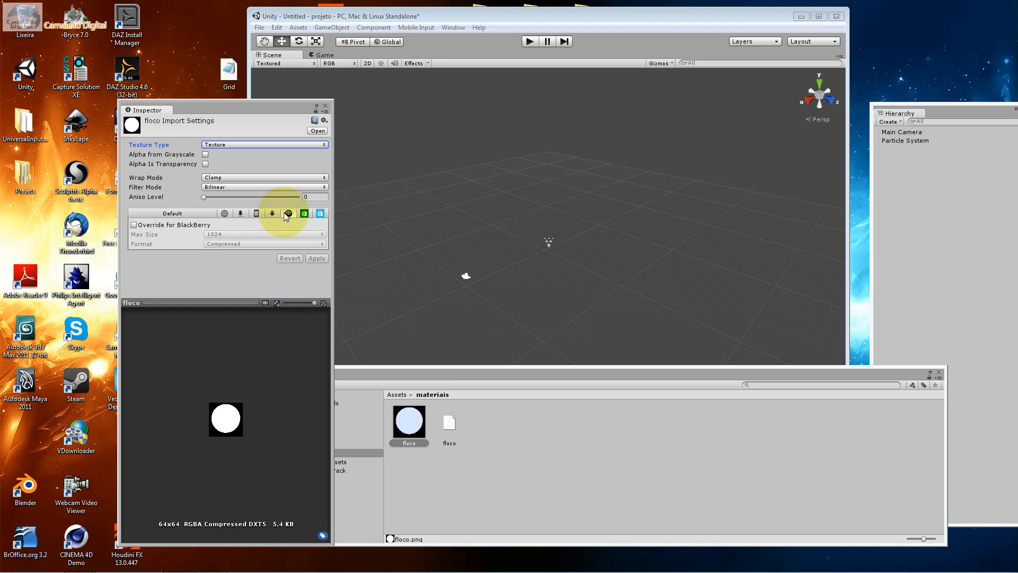
left_click(302, 214)
left_click(319, 213)
left_click(273, 212)
Set the floco texture's Filter Mode to Point and apply it, keeping Texture as the Texture Type
left_click(215, 187)
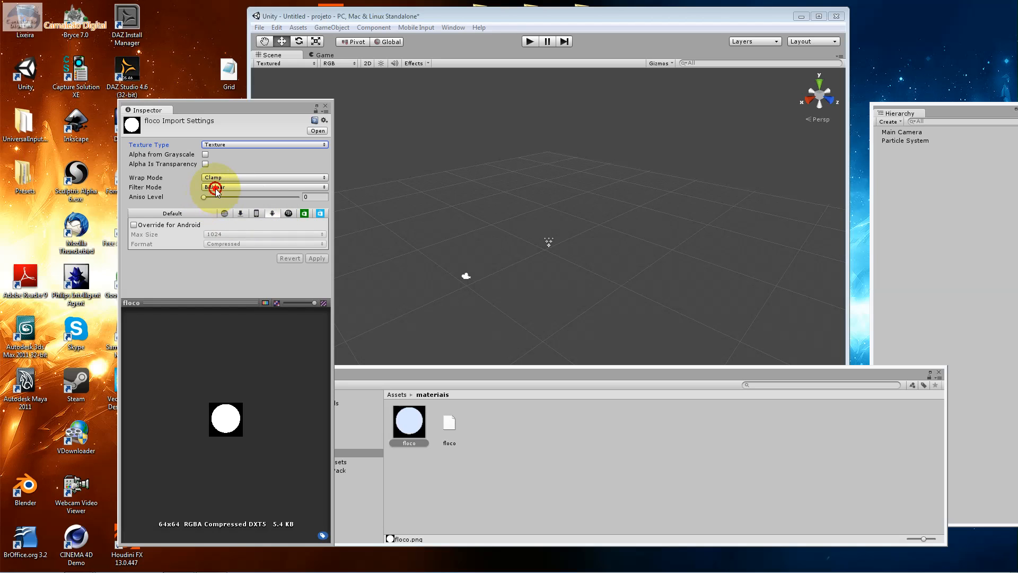
left_click(226, 199)
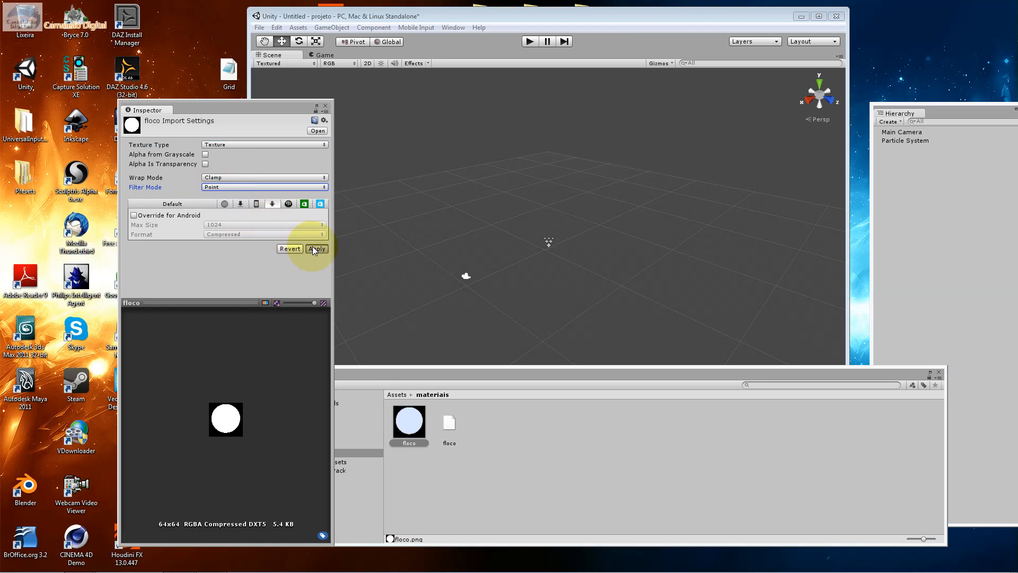
left_click(215, 145)
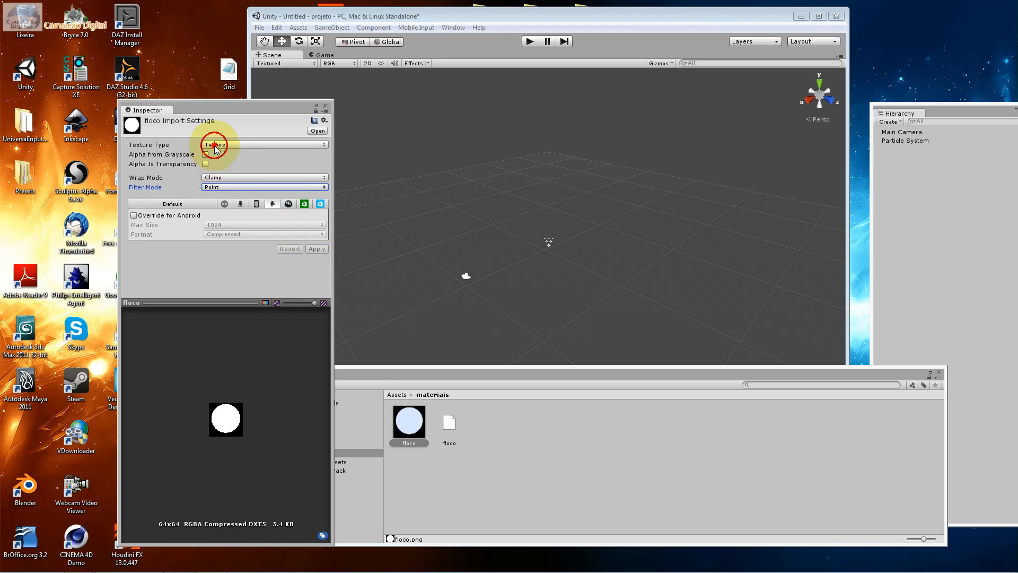
left_click(192, 155)
Enable and apply Alpha from Grayscale and Alpha Is Transparency for floco, and shift the Project window partly over the Scene view
left_click(205, 154)
left_click(205, 164)
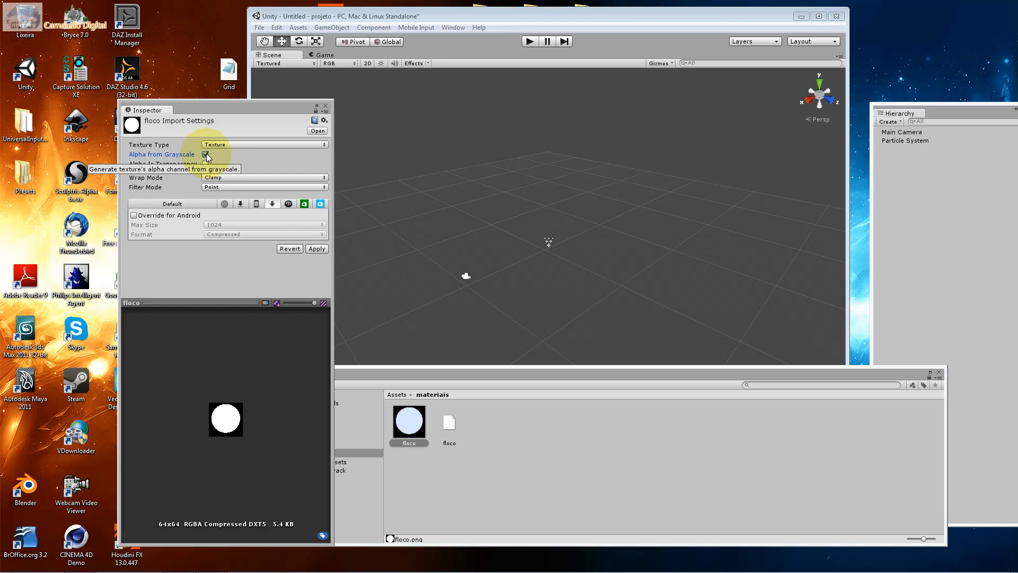
left_click(318, 248)
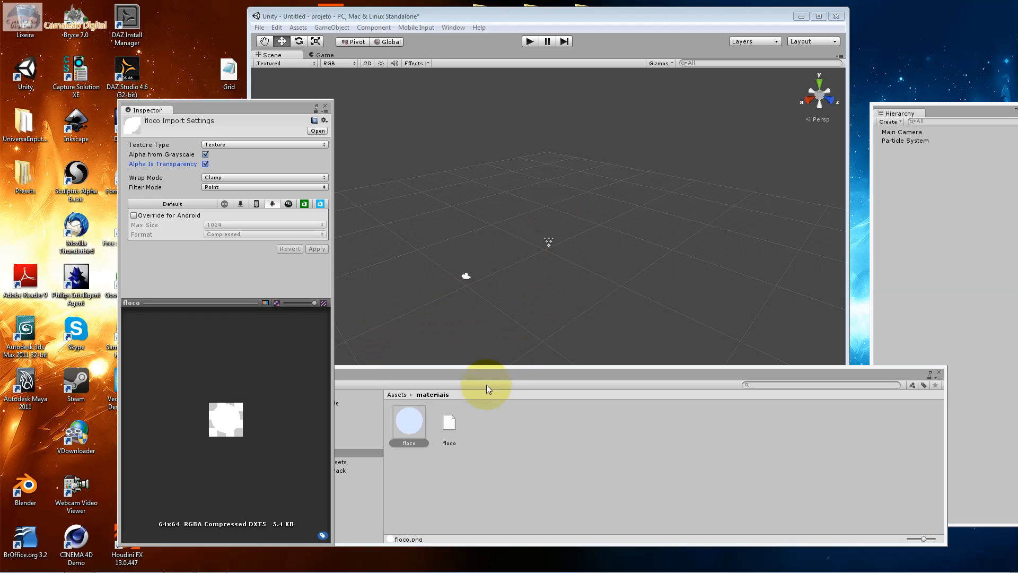
left_click_drag(431, 370, 470, 334)
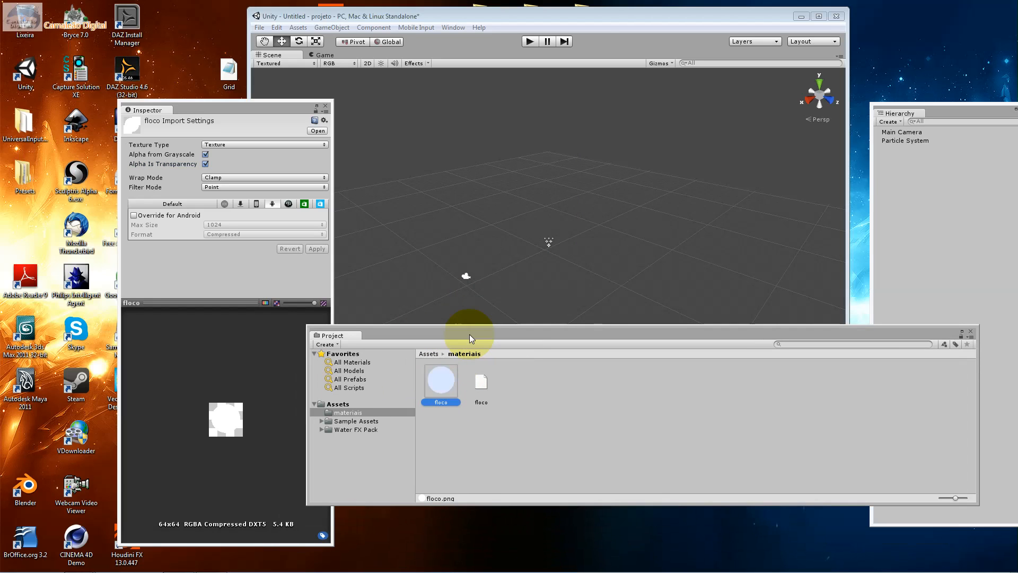
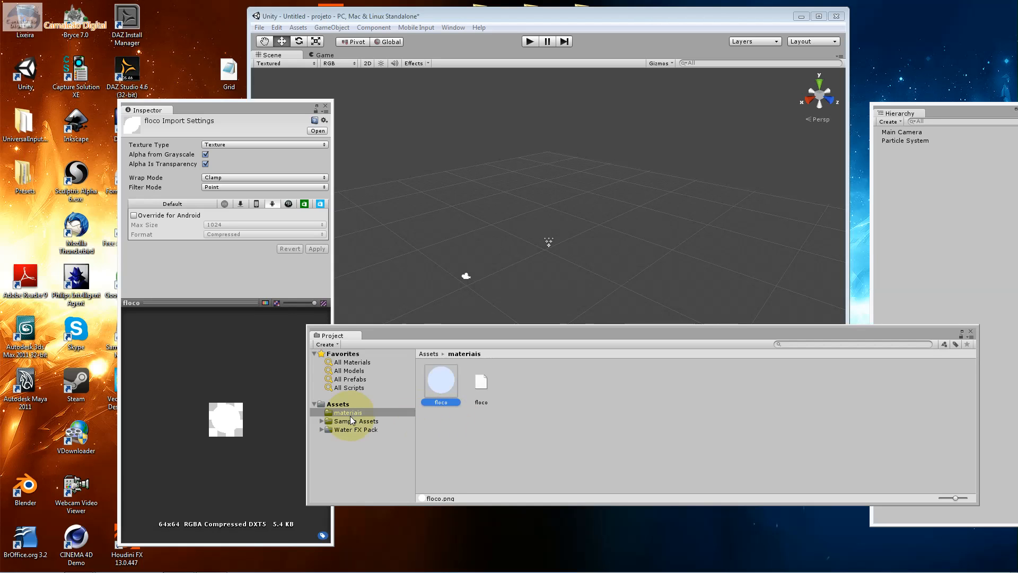
Create a new material named floco_neve in the materiais folder
right_click(411, 412)
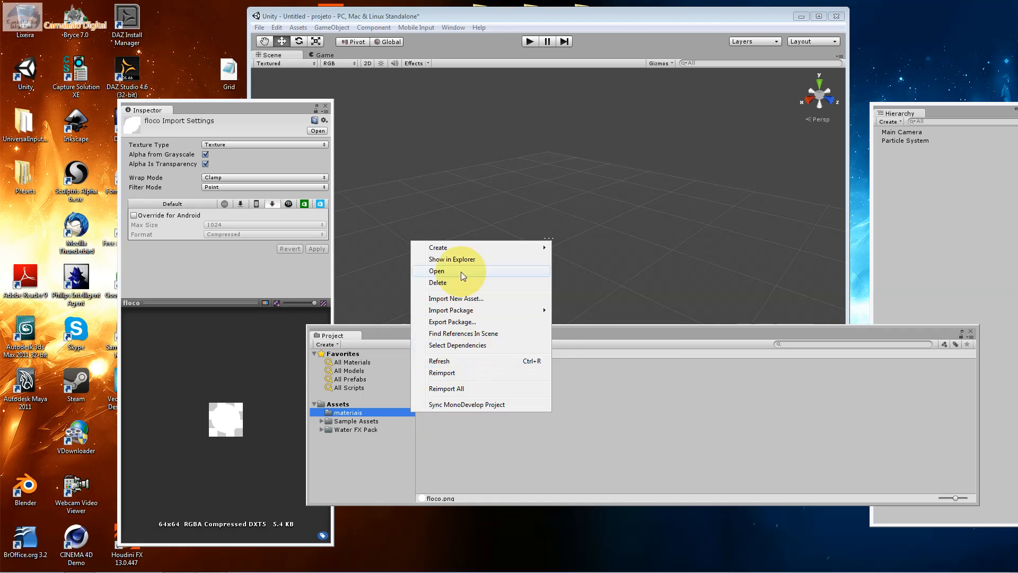
mouse_move(455, 249)
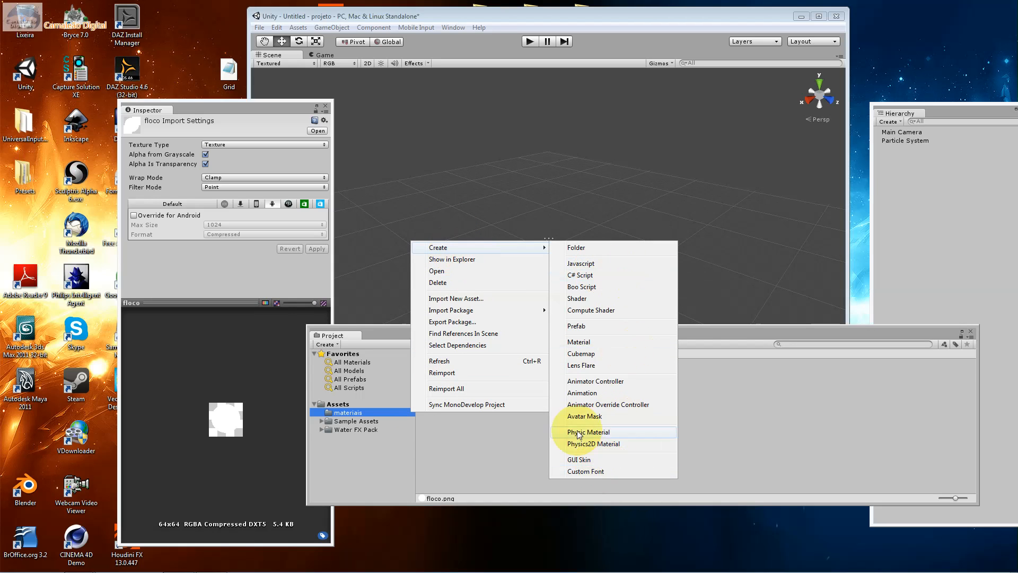
left_click(602, 341)
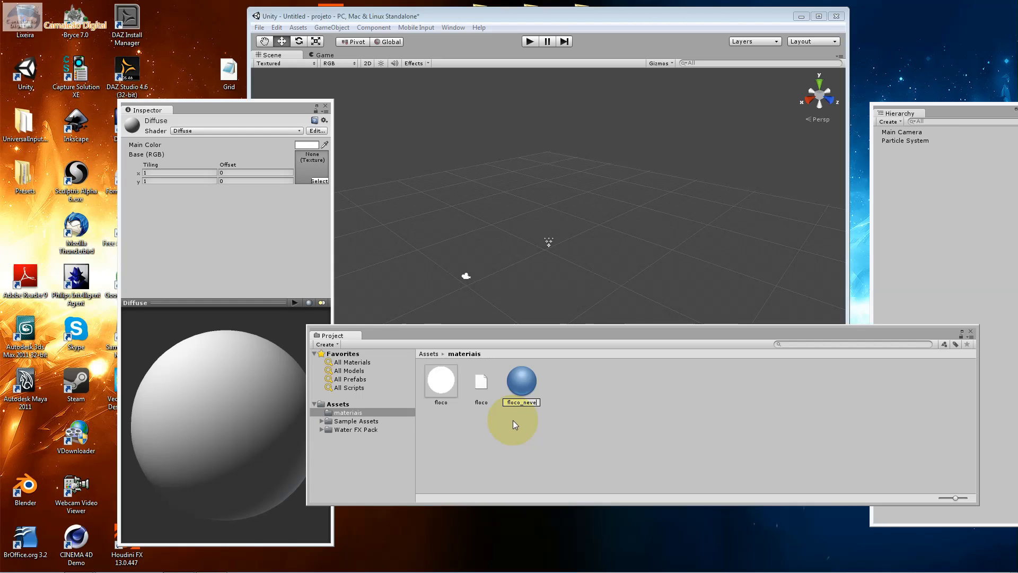
key("Return")
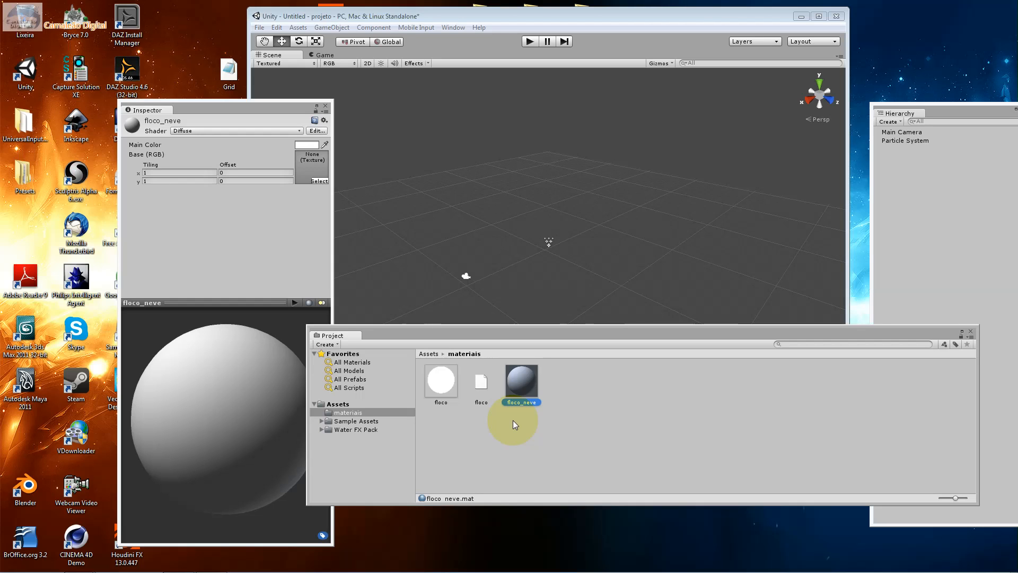
Search the available textures for floco and assign it as the base texture of the floco_neve material
left_click(317, 180)
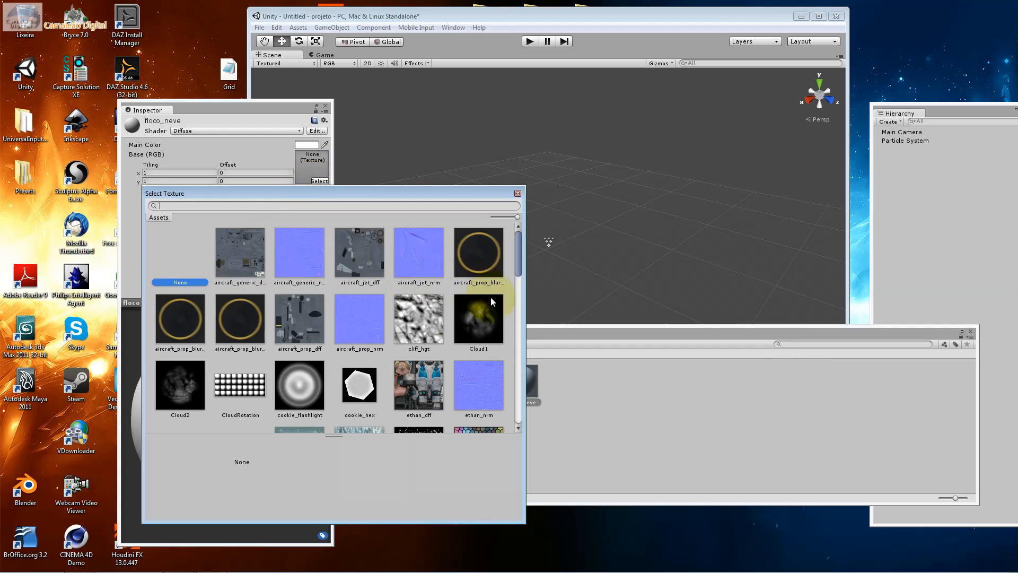
left_click_drag(513, 265, 518, 417)
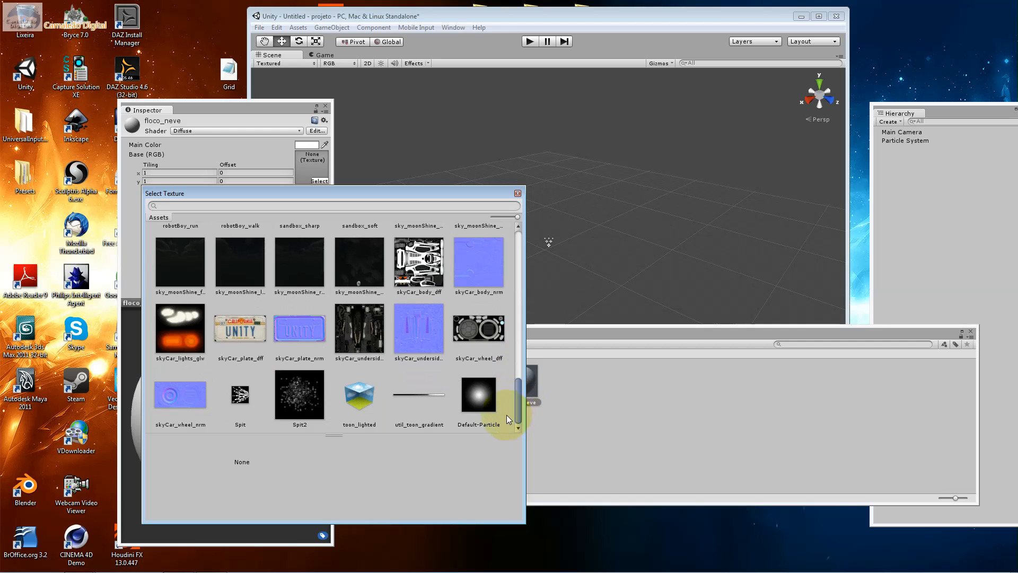
left_click(494, 405)
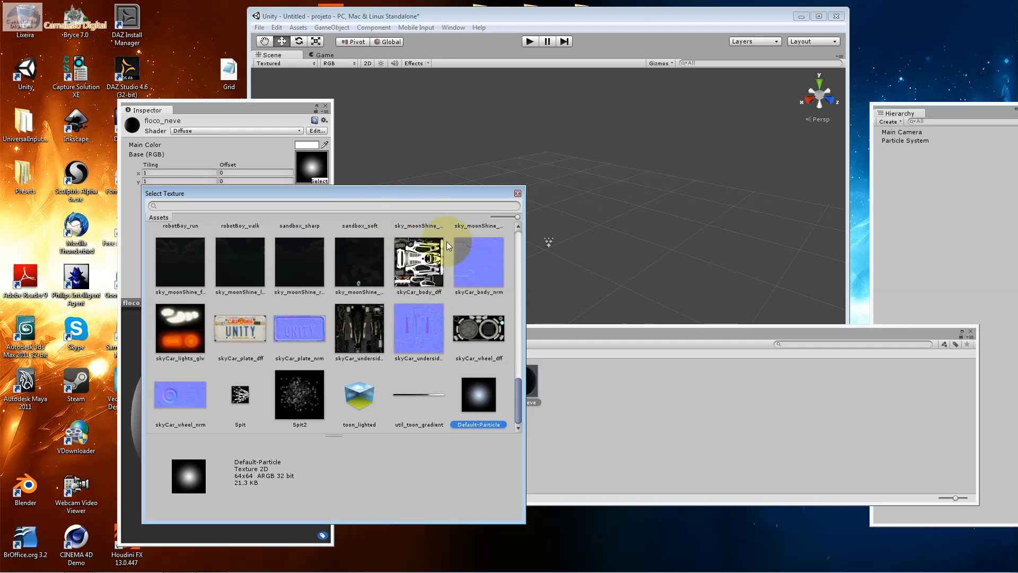
left_click_drag(517, 397, 495, 255)
left_click(342, 206)
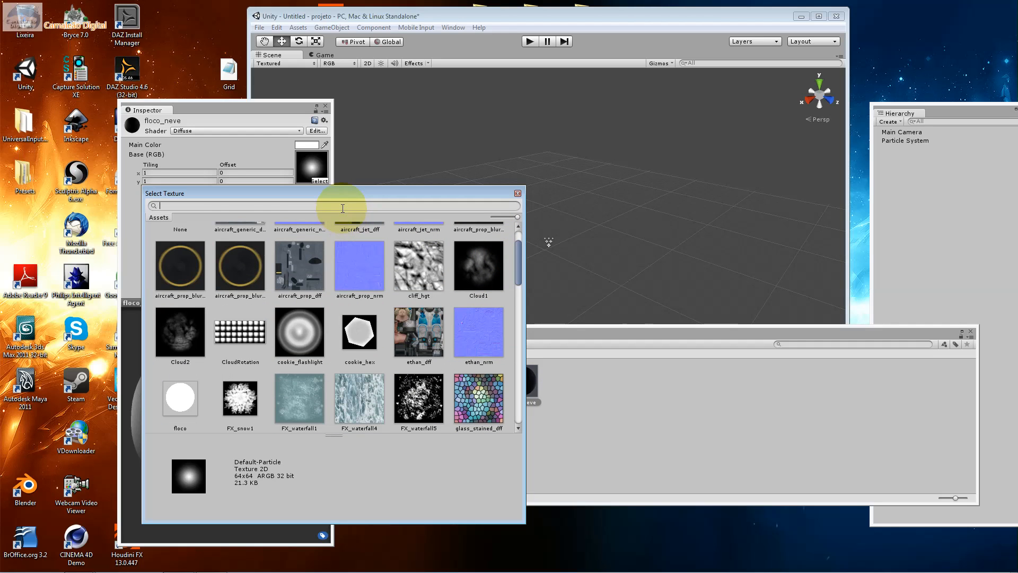
type("floc")
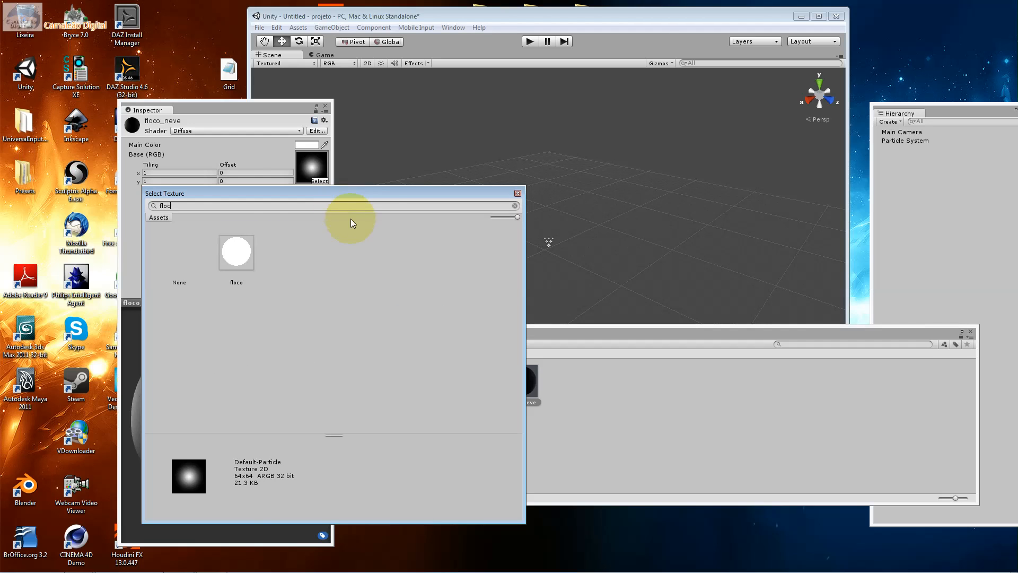
double_click(253, 251)
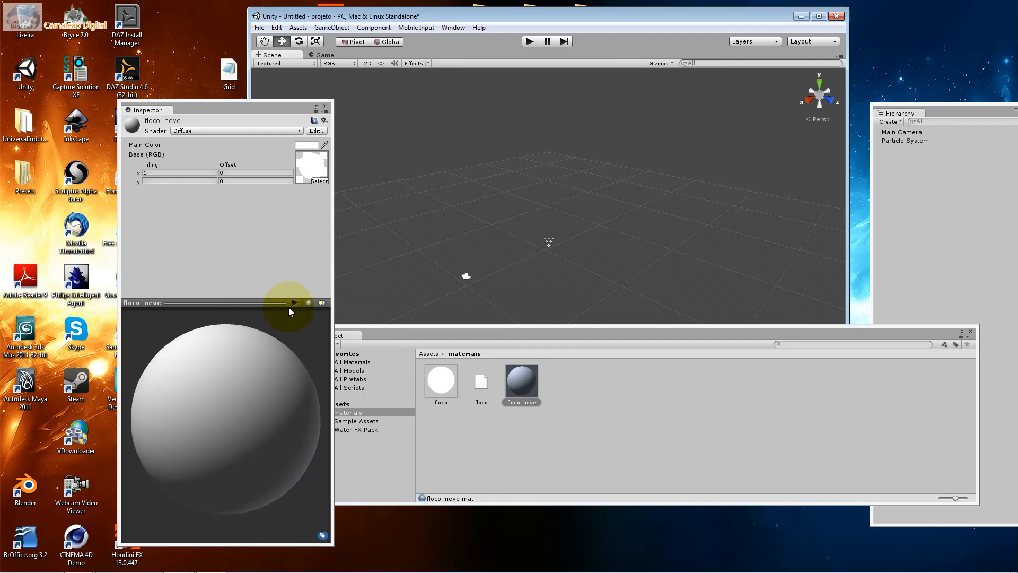
Set floco_neve's Main Color to a light cyan, RGB 189, 250, 255
left_click(300, 146)
left_click(239, 273)
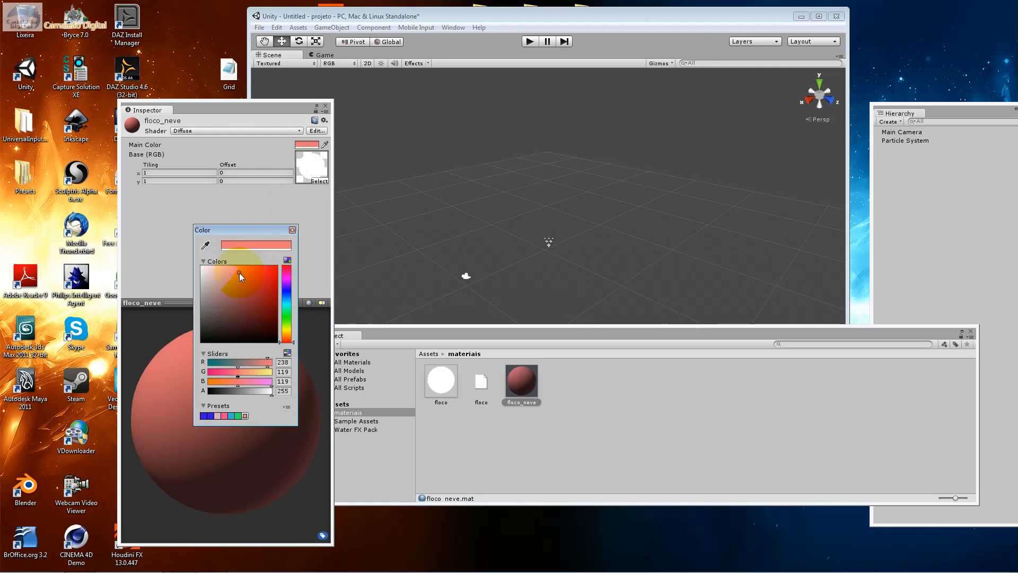
left_click_drag(237, 272, 224, 264)
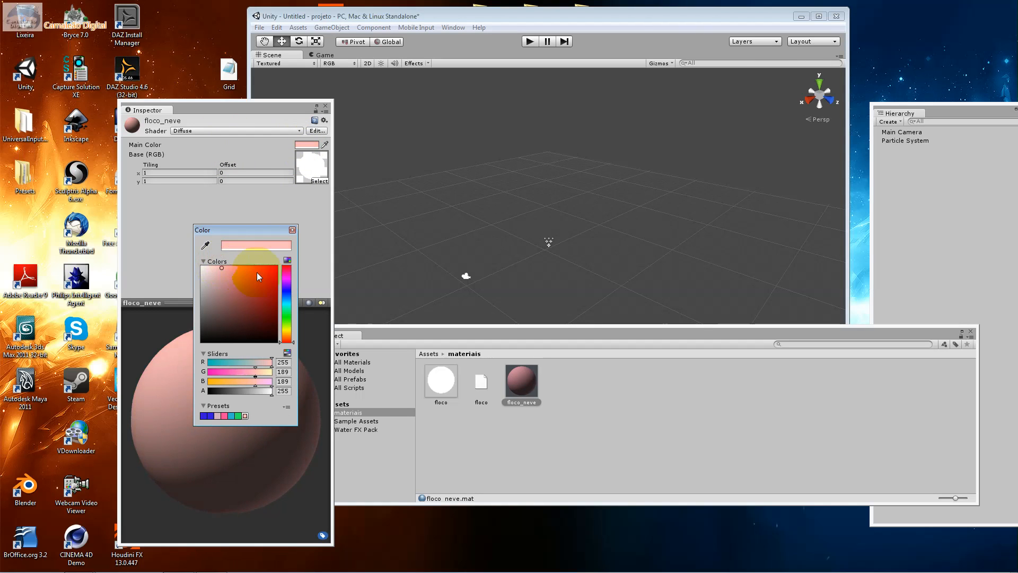
left_click(286, 304)
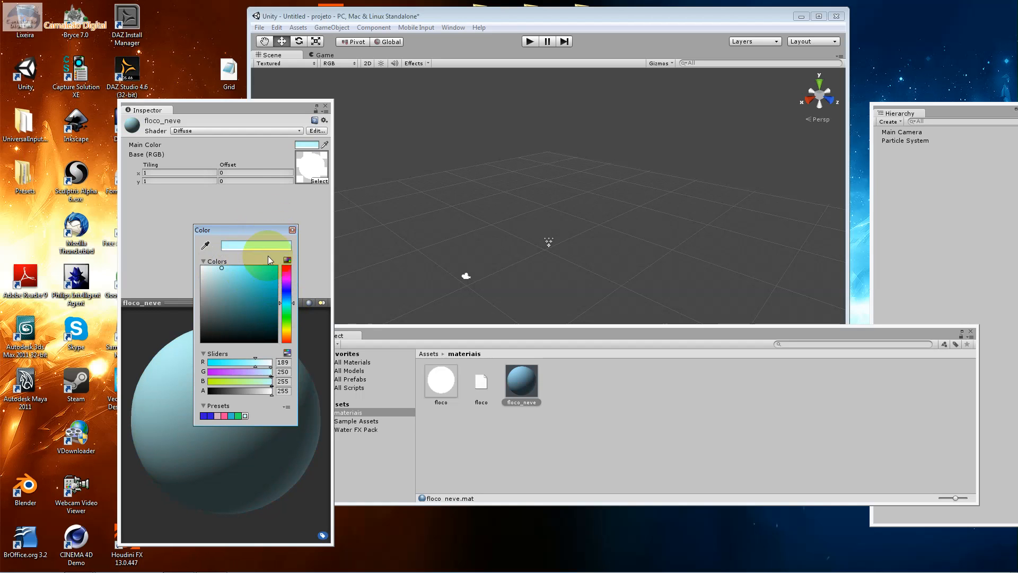
left_click(293, 230)
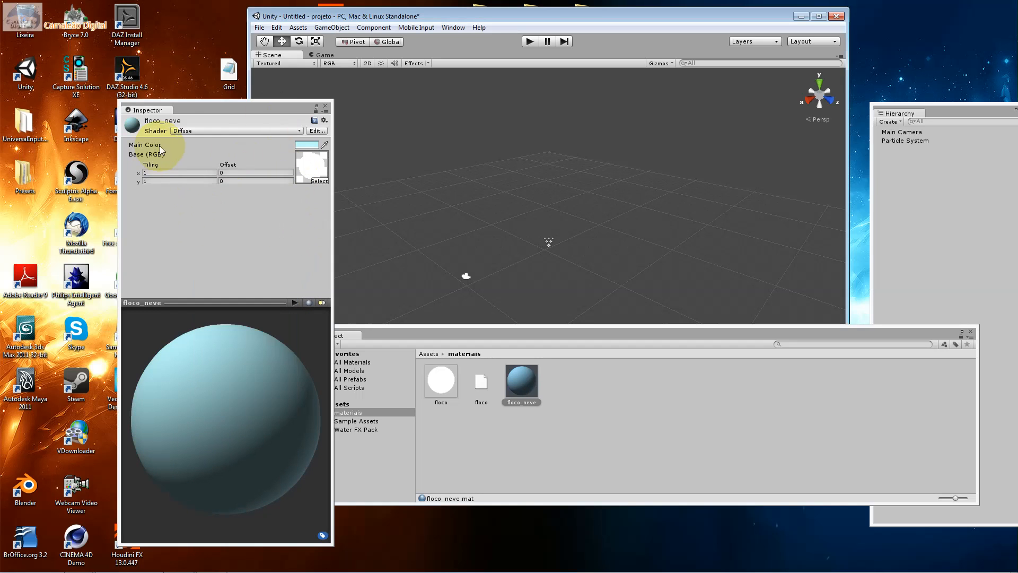
Change the floco_neve material's shader to Transparent/Diffuse
left_click(162, 132)
left_click(162, 132)
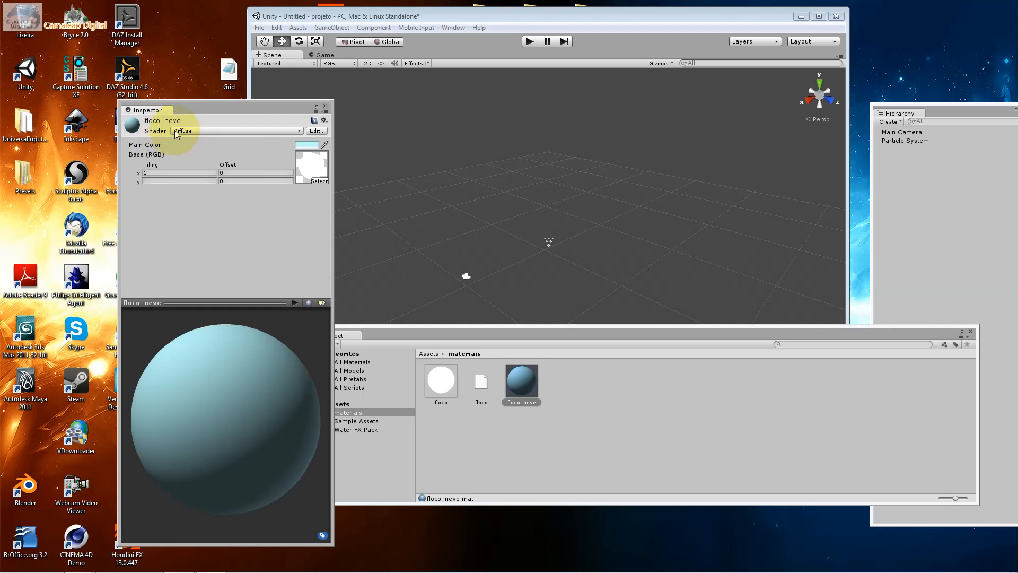
left_click(175, 131)
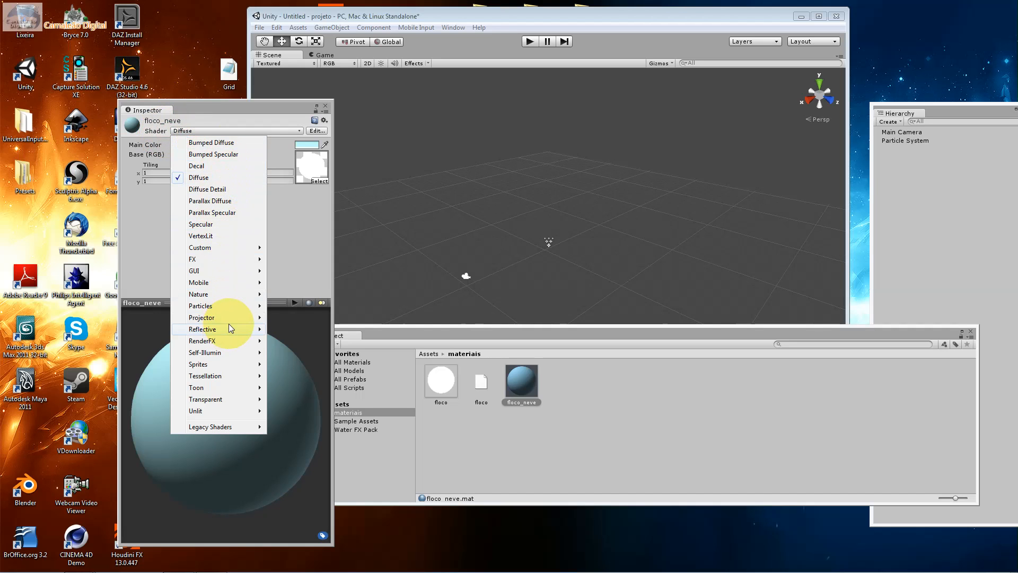
mouse_move(242, 285)
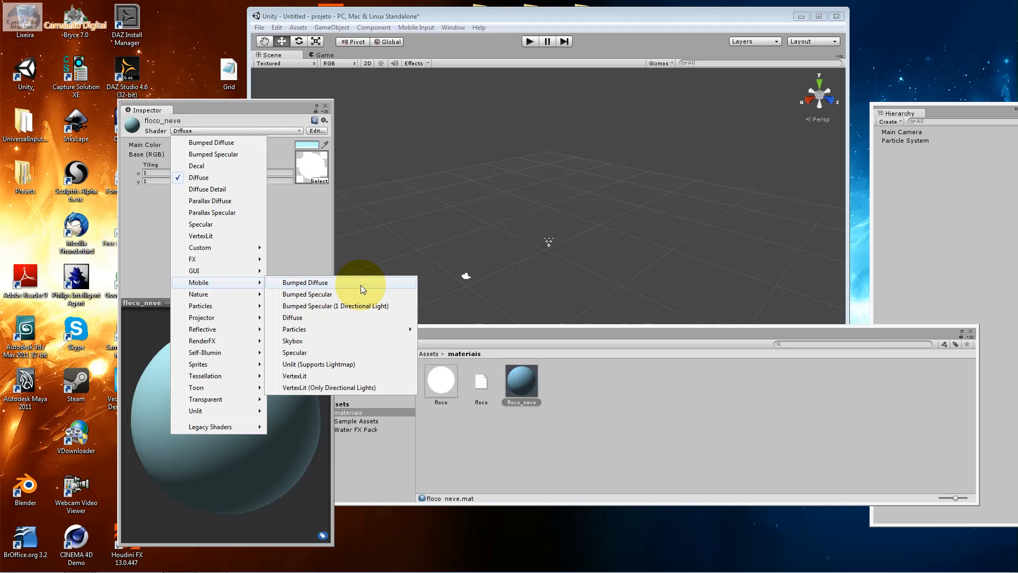
mouse_move(364, 329)
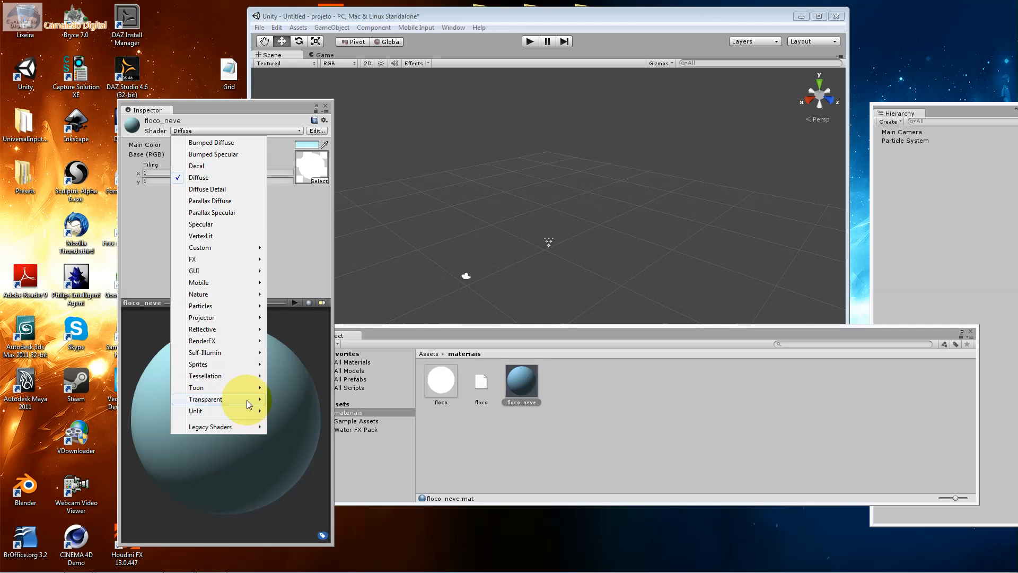
mouse_move(246, 399)
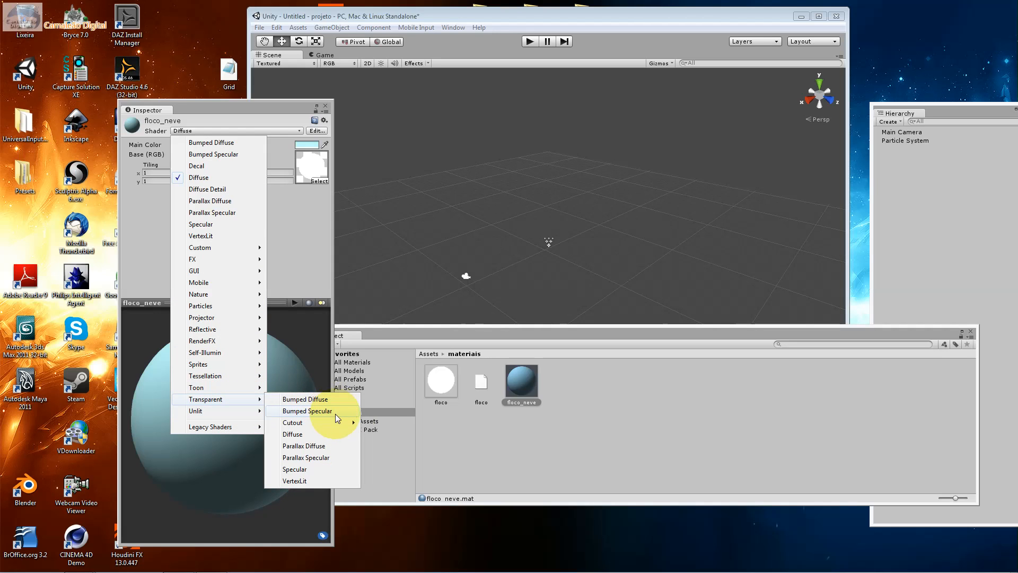
left_click(341, 438)
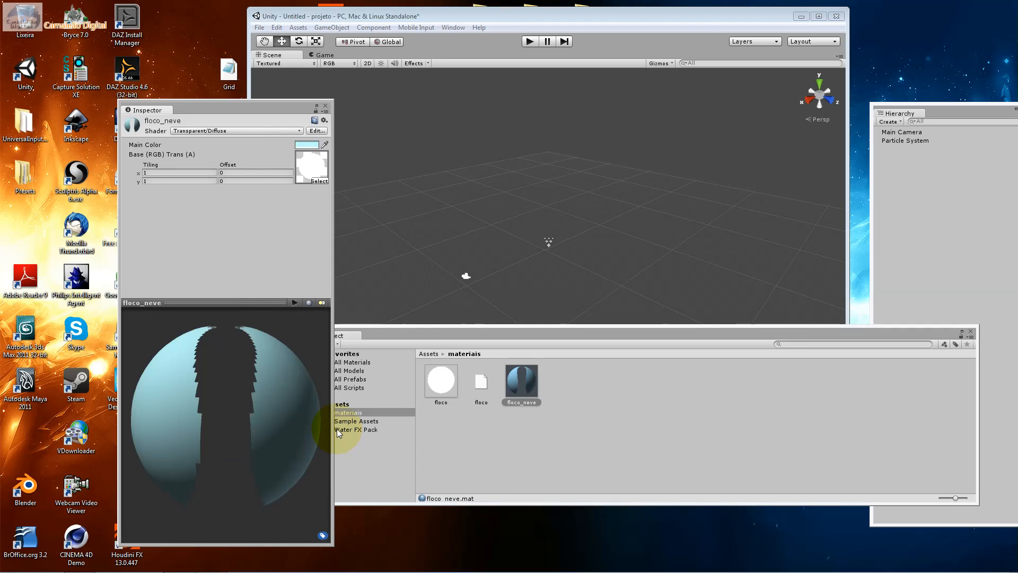
Examine the floco_neve material's transparency in the preview on the sphere, cube, cylinder and torus shapes, rotating them
left_click_drag(279, 383, 215, 412)
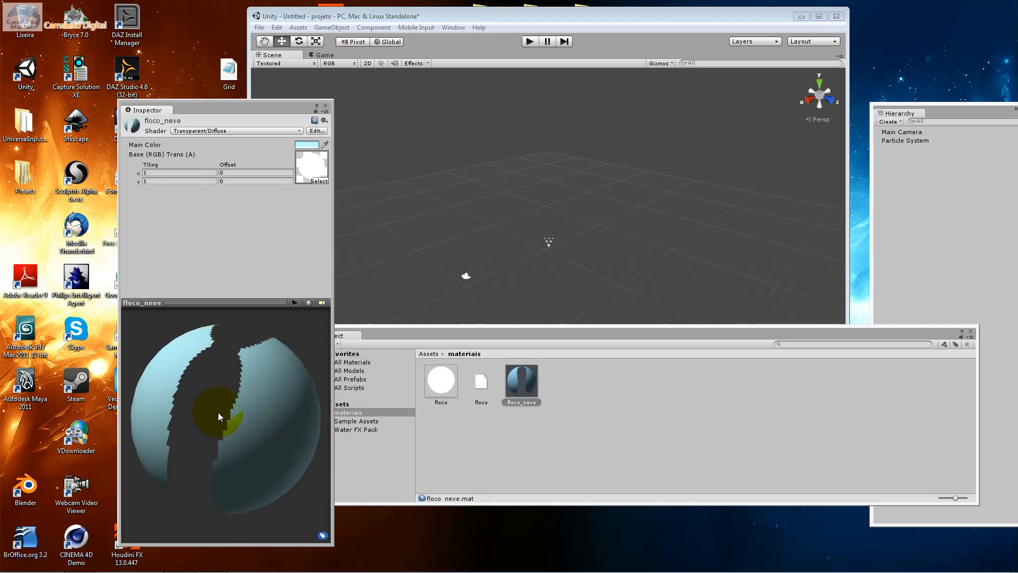
left_click(311, 303)
left_click_drag(295, 335, 183, 307)
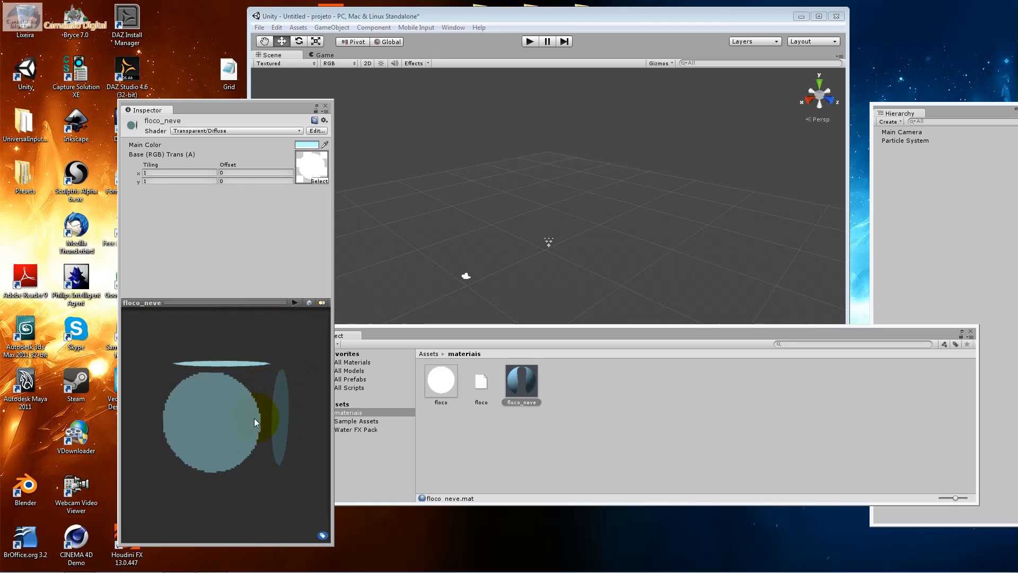
left_click(311, 303)
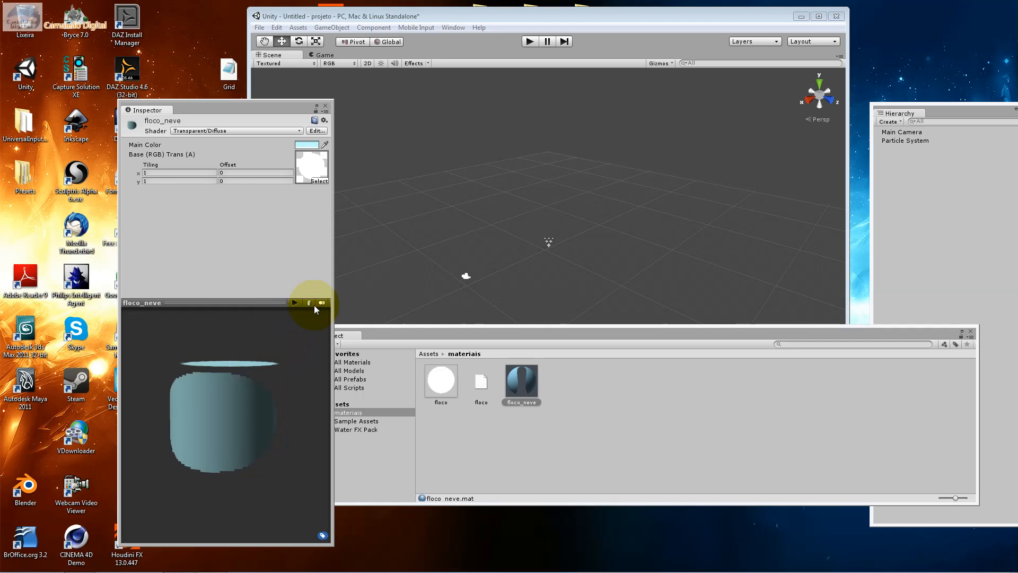
left_click(310, 303)
left_click_drag(299, 371, 285, 382)
left_click(309, 302)
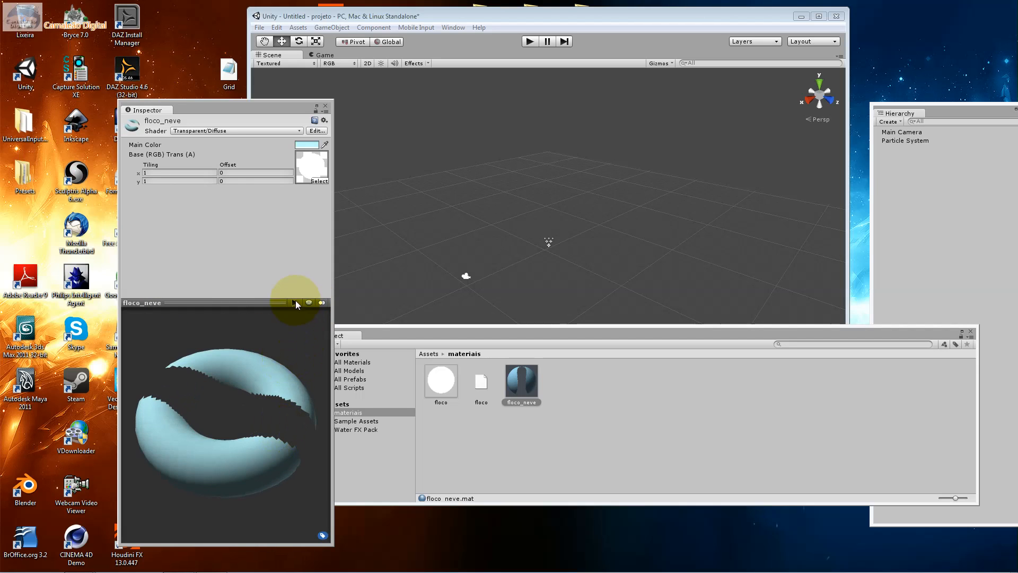
left_click_drag(299, 300, 75, 334)
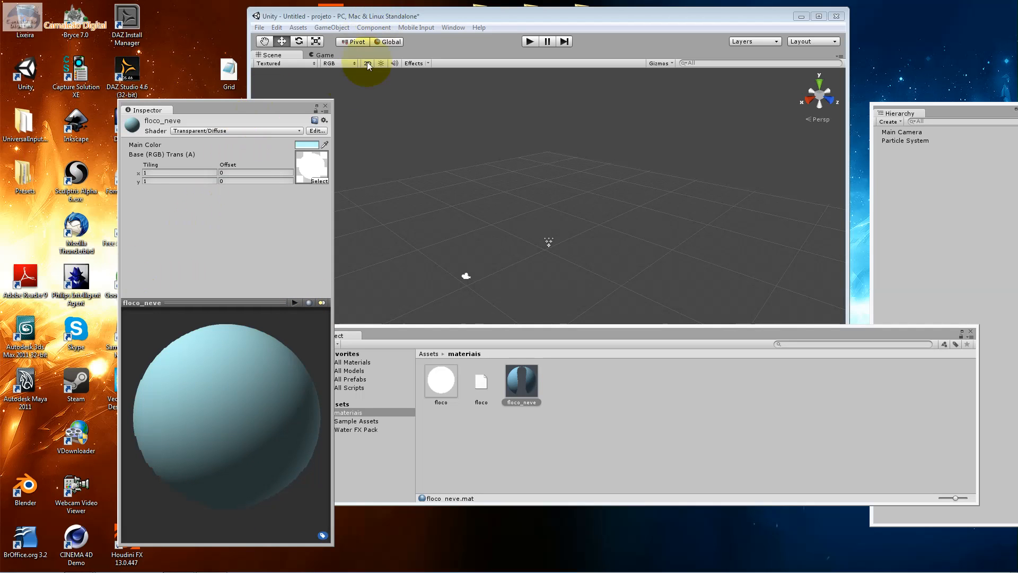
Move the Inspector clear of the Scene view and select the Particle System to show its particle material settings
left_click_drag(223, 107, 117, 103)
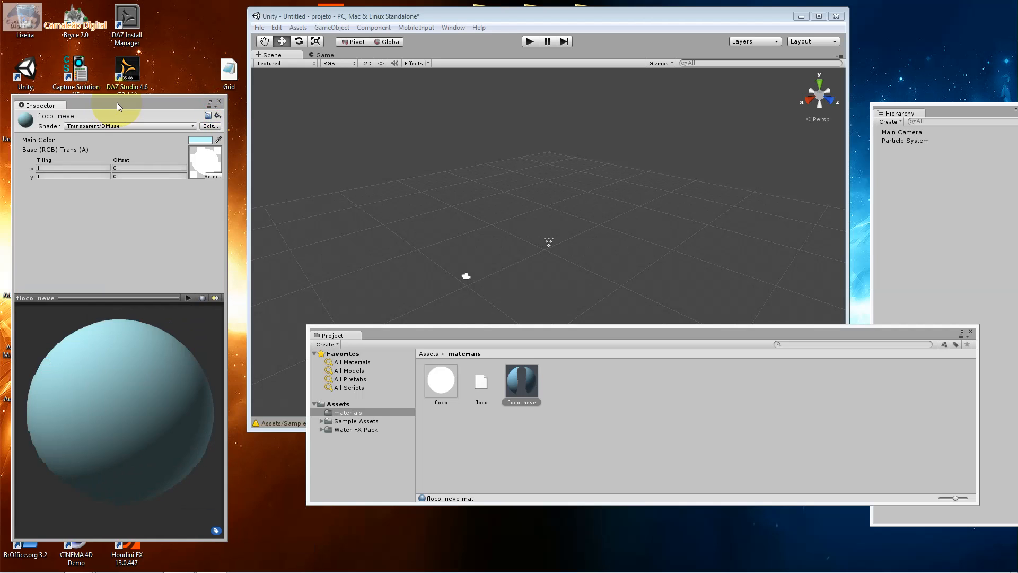
left_click(548, 243)
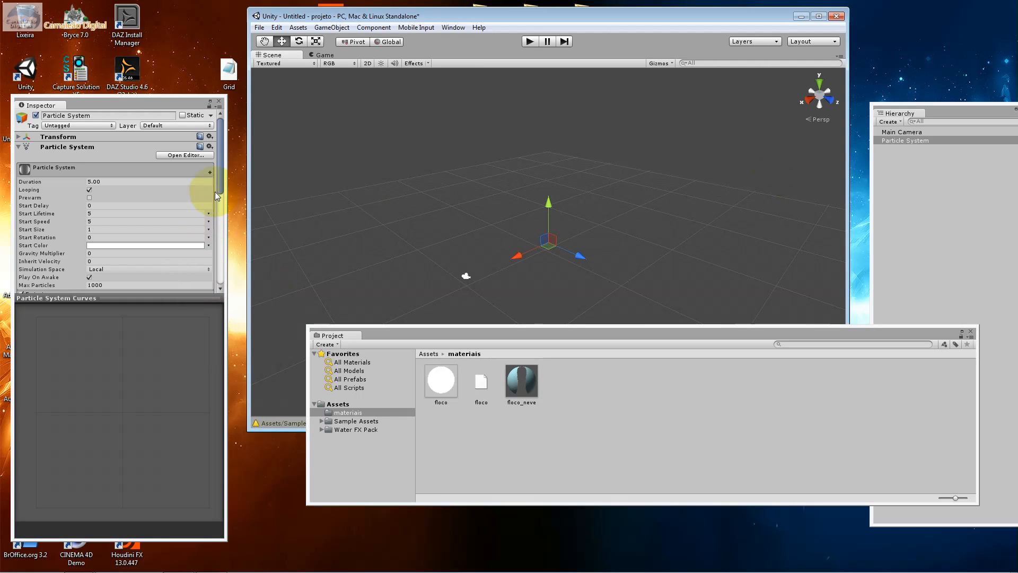
left_click_drag(220, 185, 216, 318)
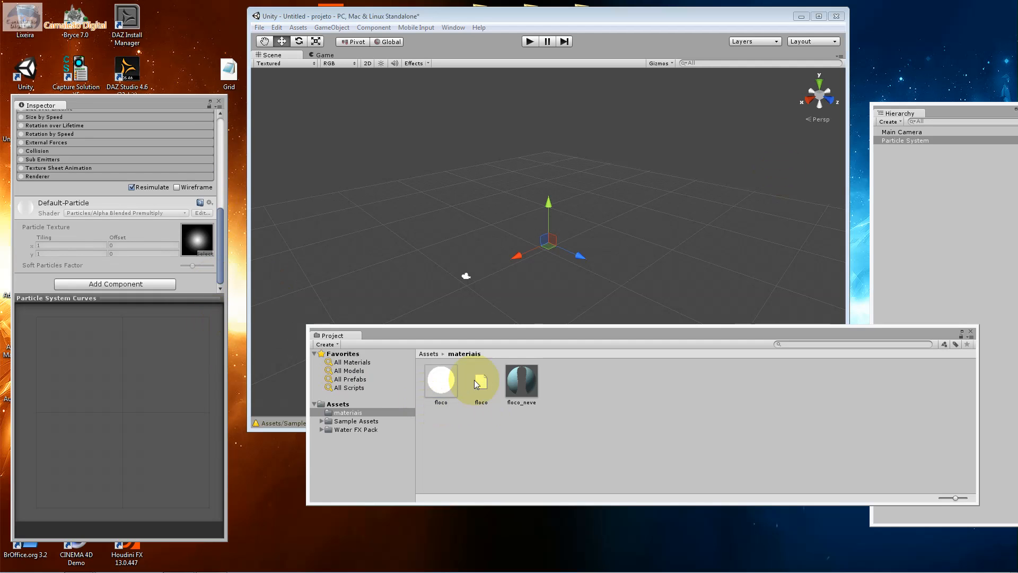
Try to apply floco_neve to the Particle System's particle texture slot, and browse the Rendering components without adding one
left_click_drag(517, 380, 193, 229)
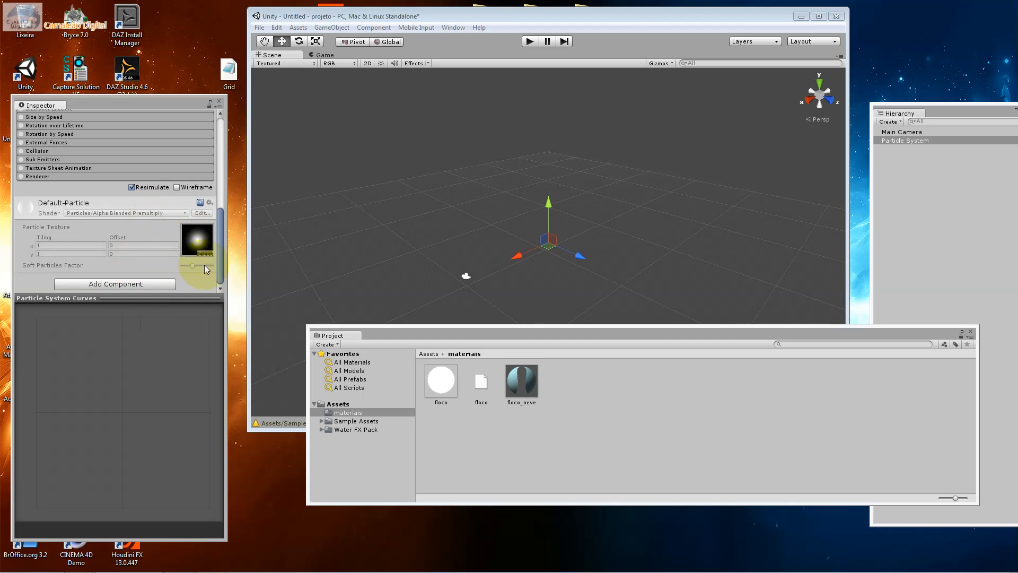
left_click(154, 285)
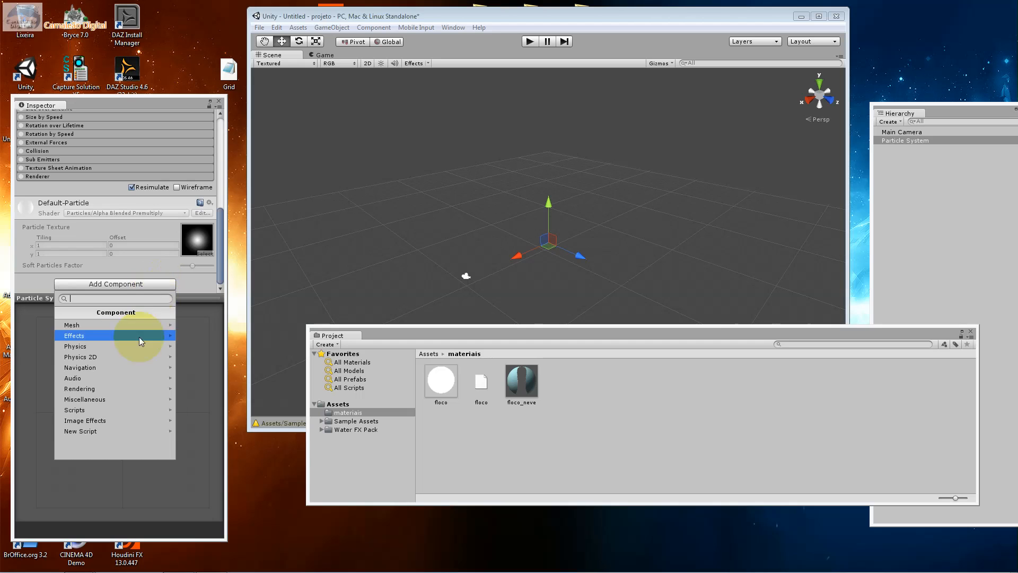
left_click(138, 390)
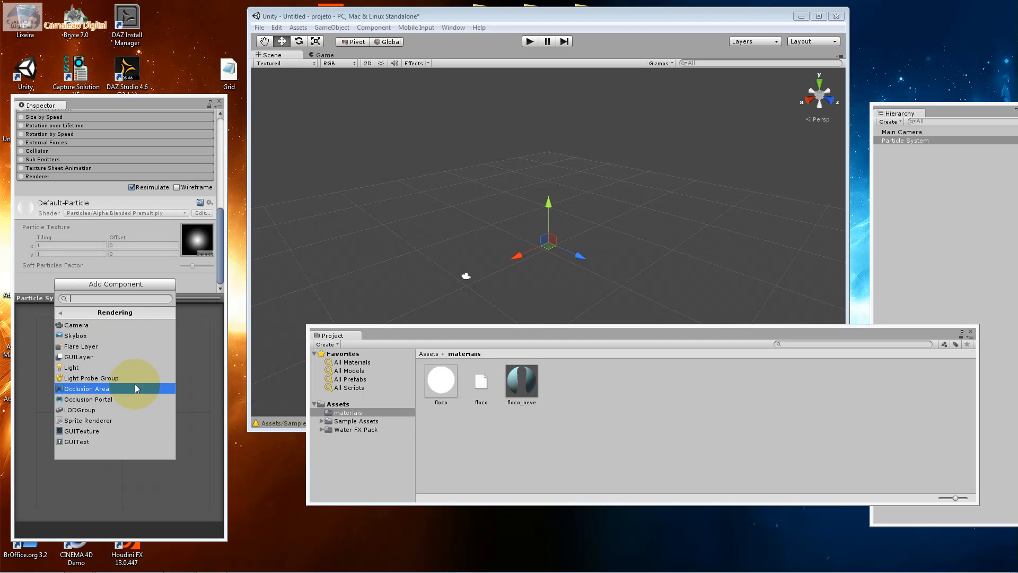
left_click(154, 241)
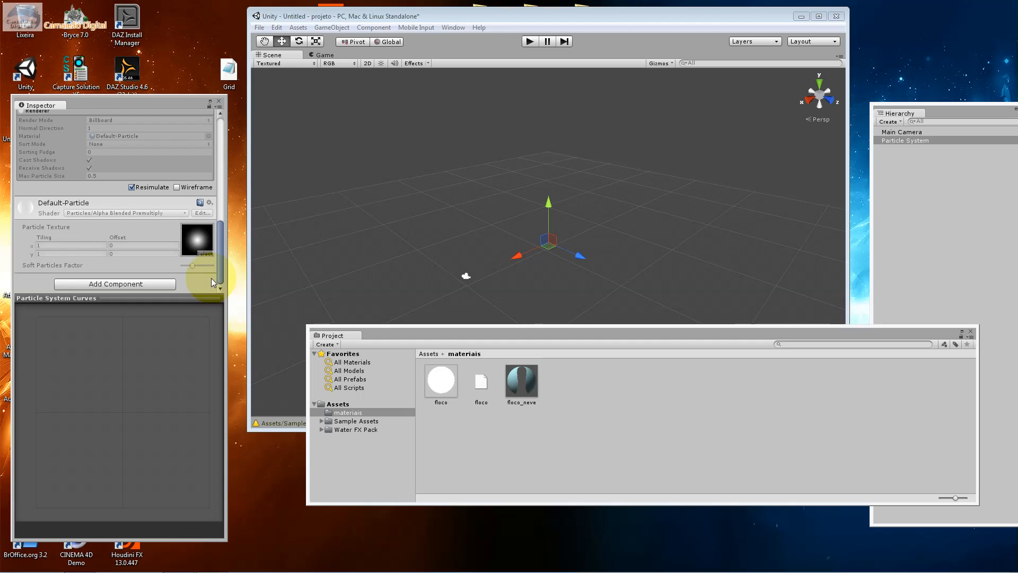
Open the Particle System's settings in the separate Particle Effect editor
left_click_drag(218, 259, 217, 150)
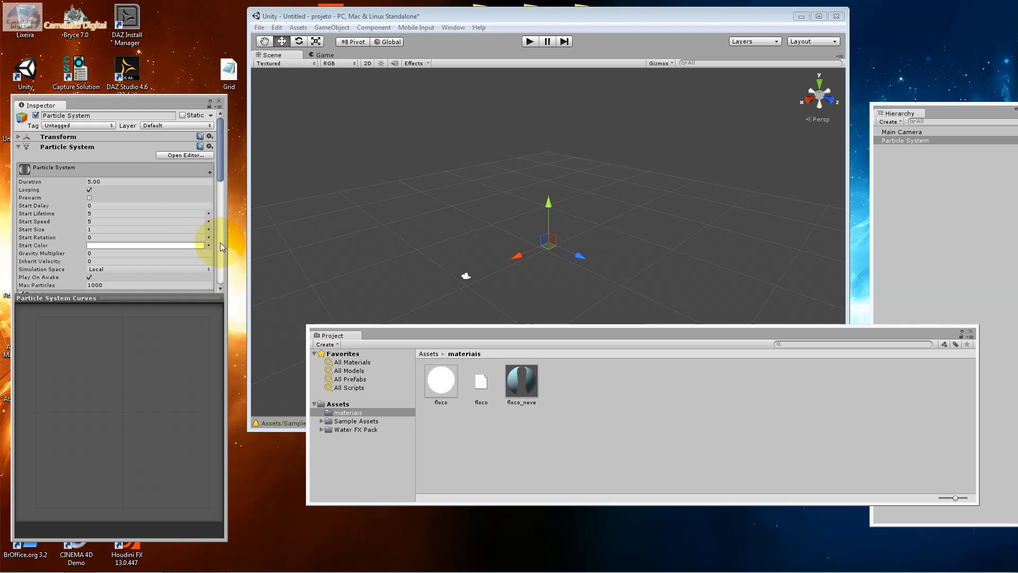
mouse_move(43, 182)
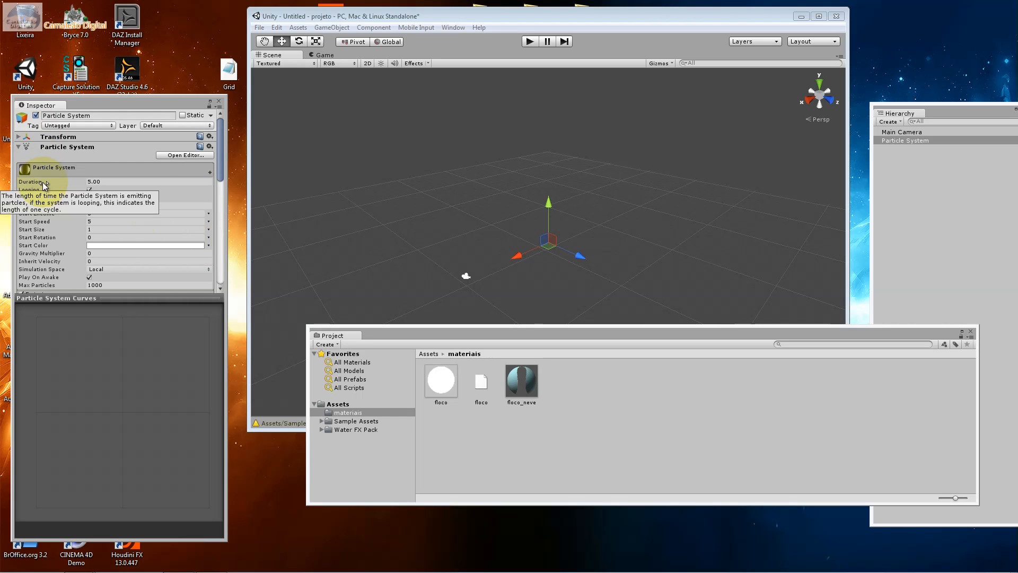
left_click(185, 157)
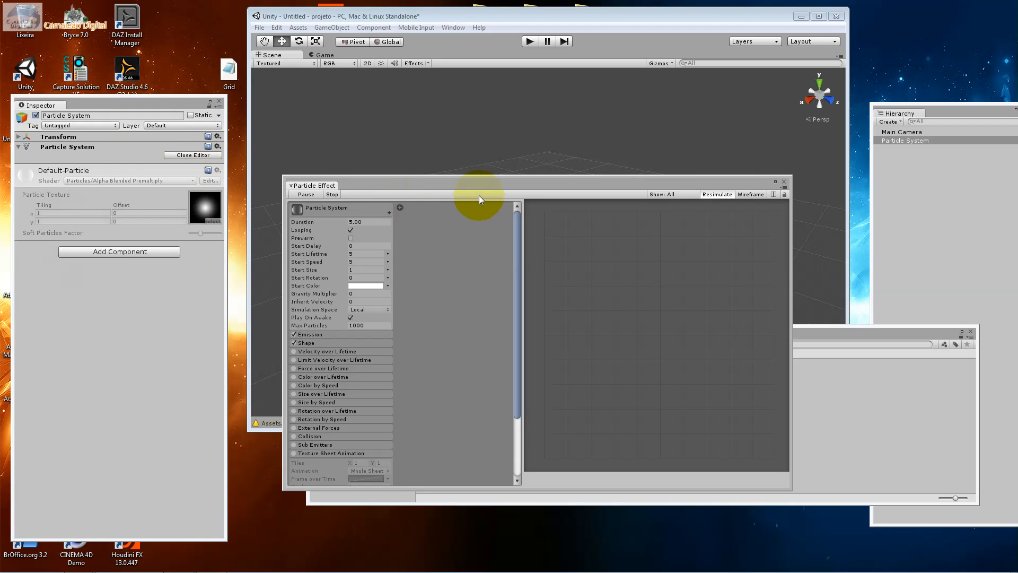
Enlarge the Particle Effect editor, narrow the Inspector, and rearrange the windows so the particle settings and Scene view are both visible
left_click_drag(477, 189, 460, 126)
left_click_drag(775, 429, 906, 501)
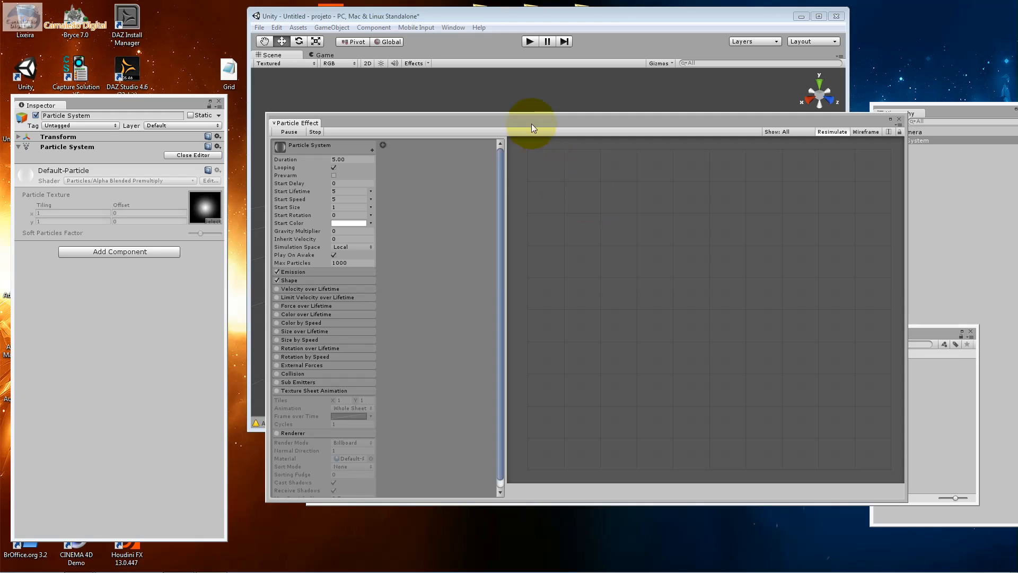
left_click_drag(533, 127, 583, 172)
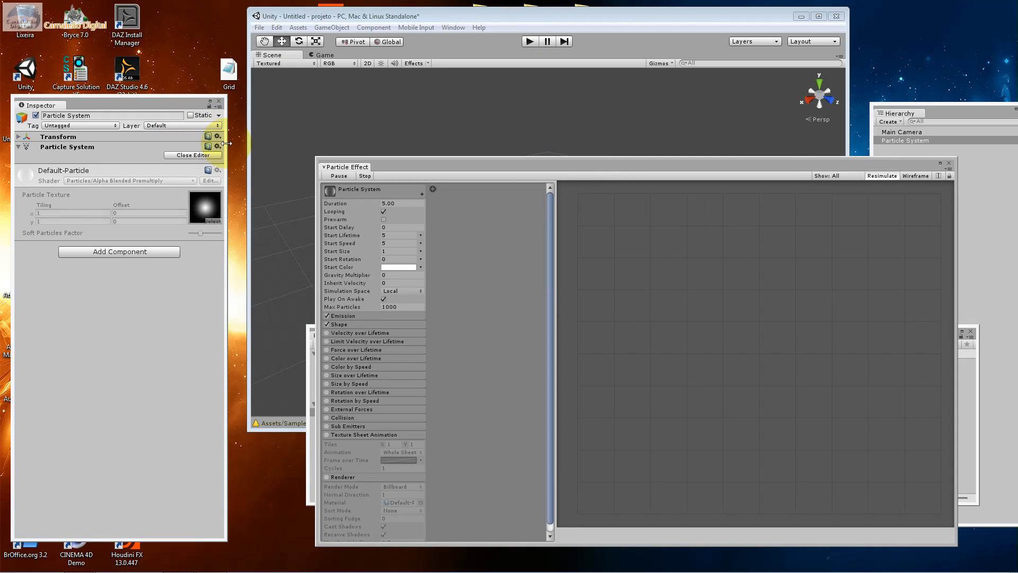
left_click_drag(226, 147, 163, 146)
left_click_drag(345, 19, 95, 9)
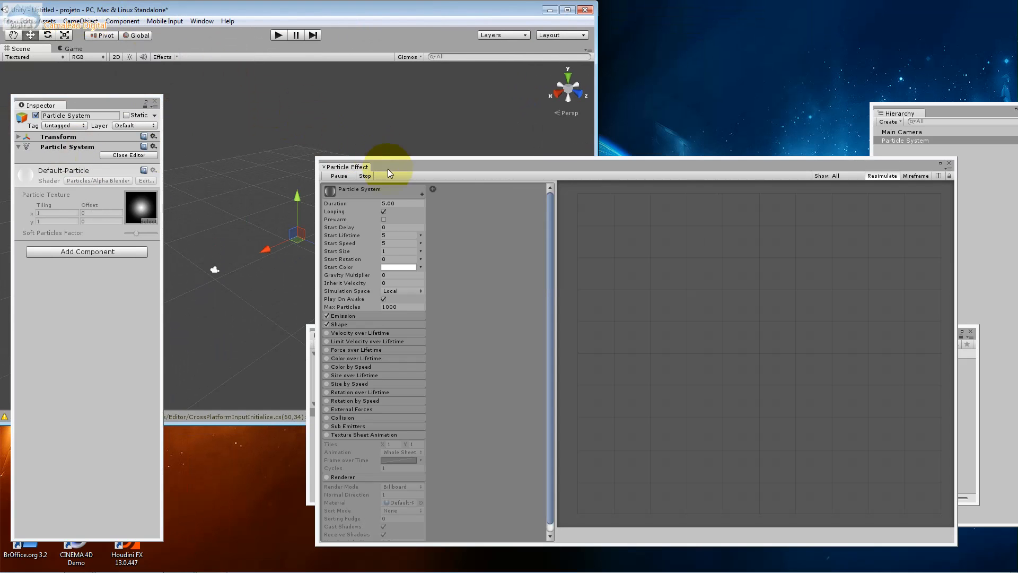
left_click(404, 162)
left_click_drag(440, 164, 476, 106)
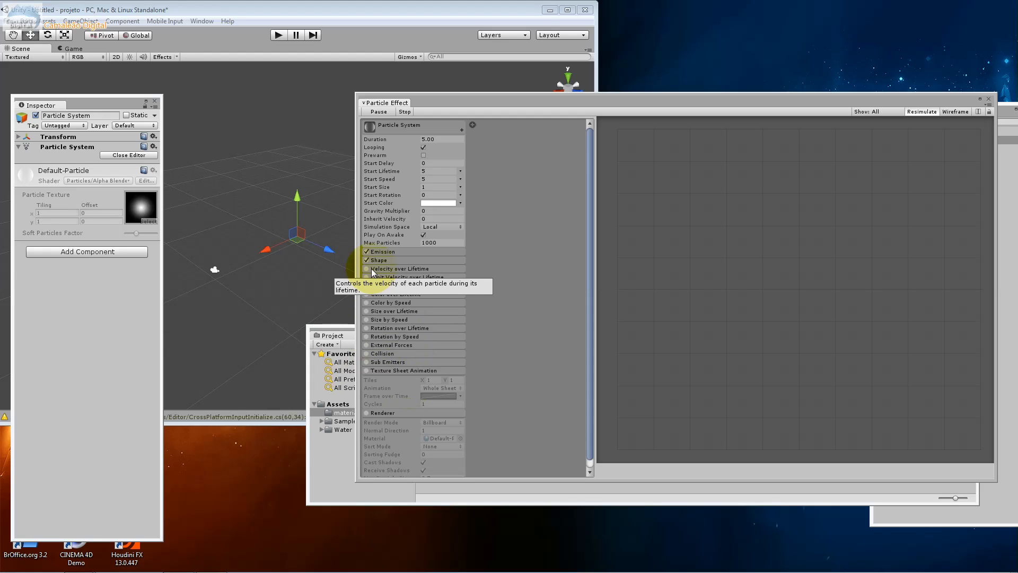
Enable the particle system's Renderer module and assign the Mat_FxSnow material to it
left_click_drag(589, 261, 581, 357)
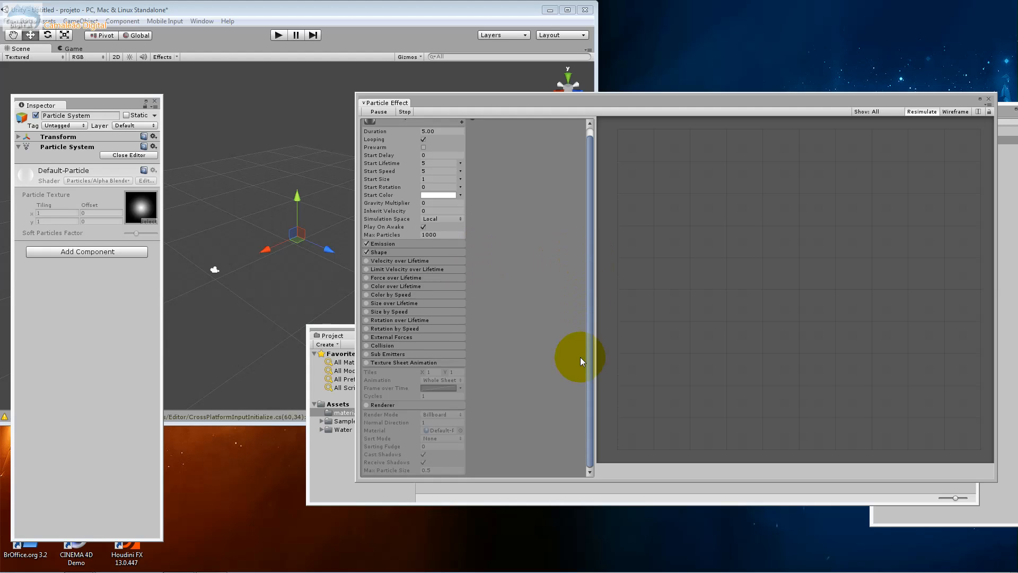
left_click(366, 405)
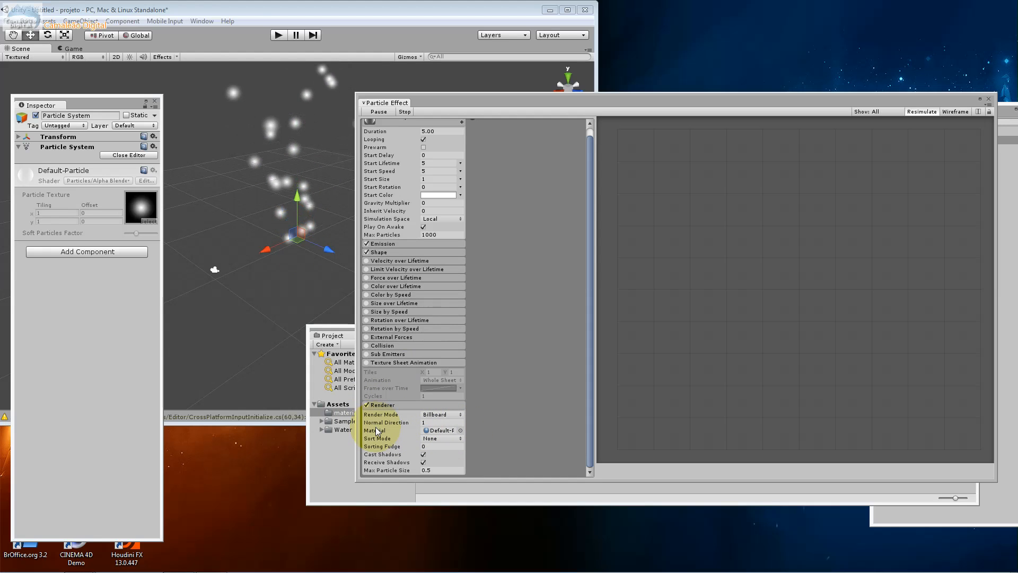
left_click(438, 432)
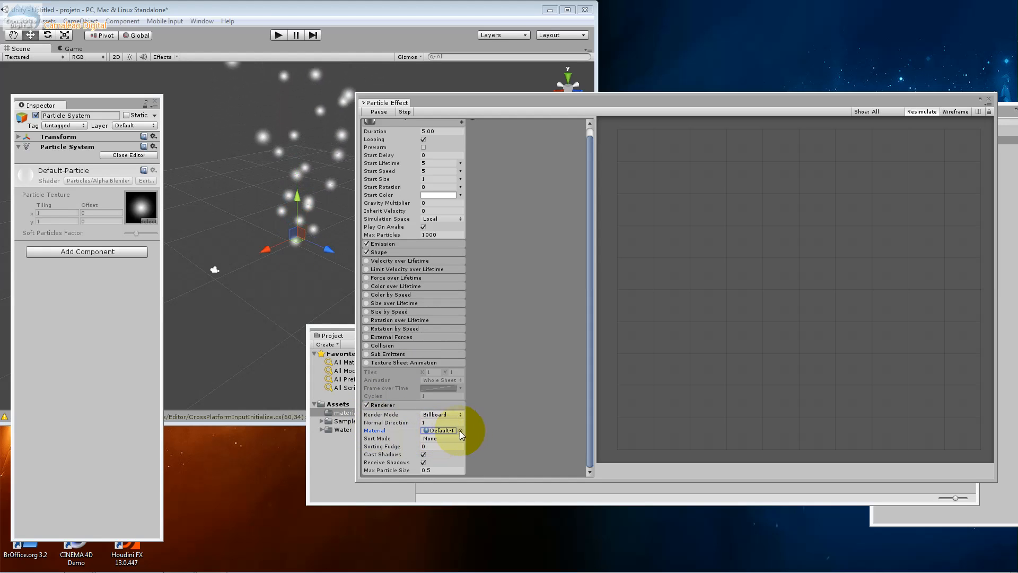
left_click(461, 430)
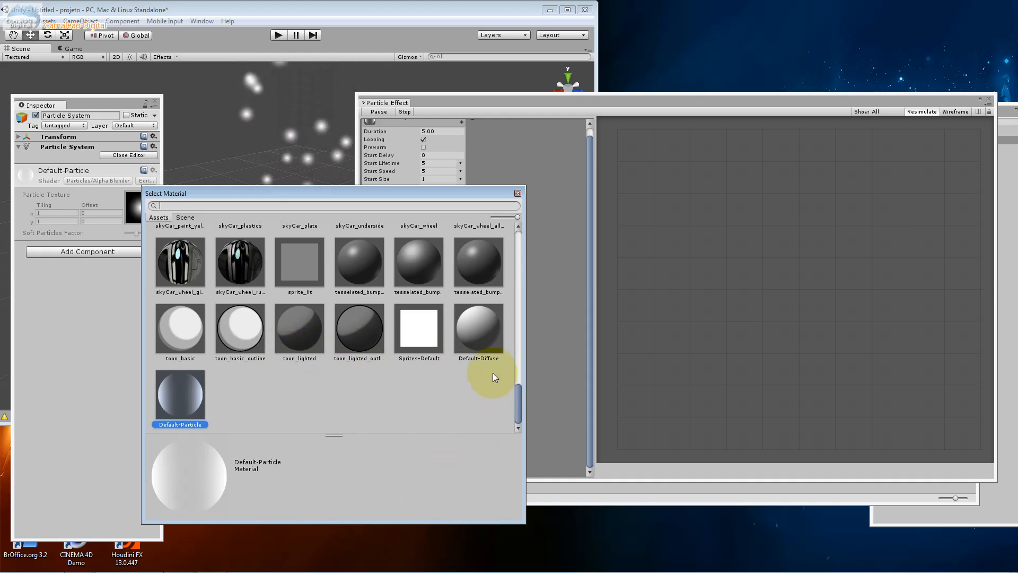
left_click_drag(520, 392, 506, 278)
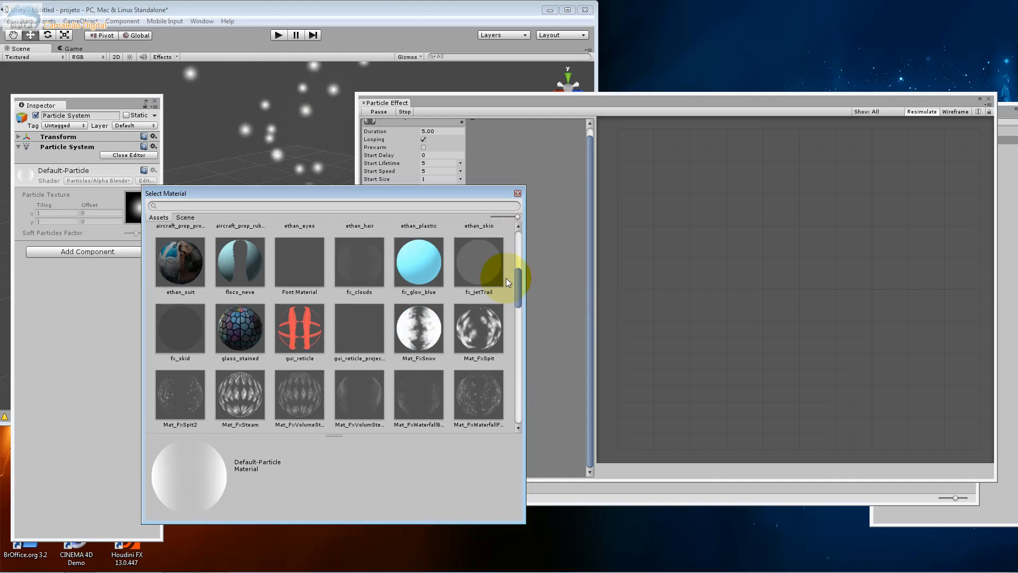
left_click(415, 342)
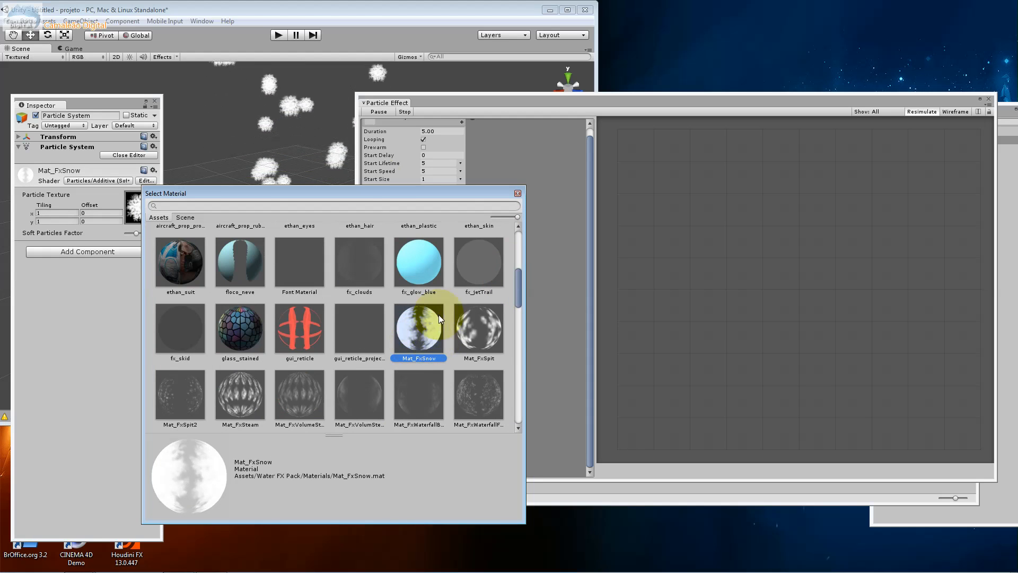
left_click(544, 187)
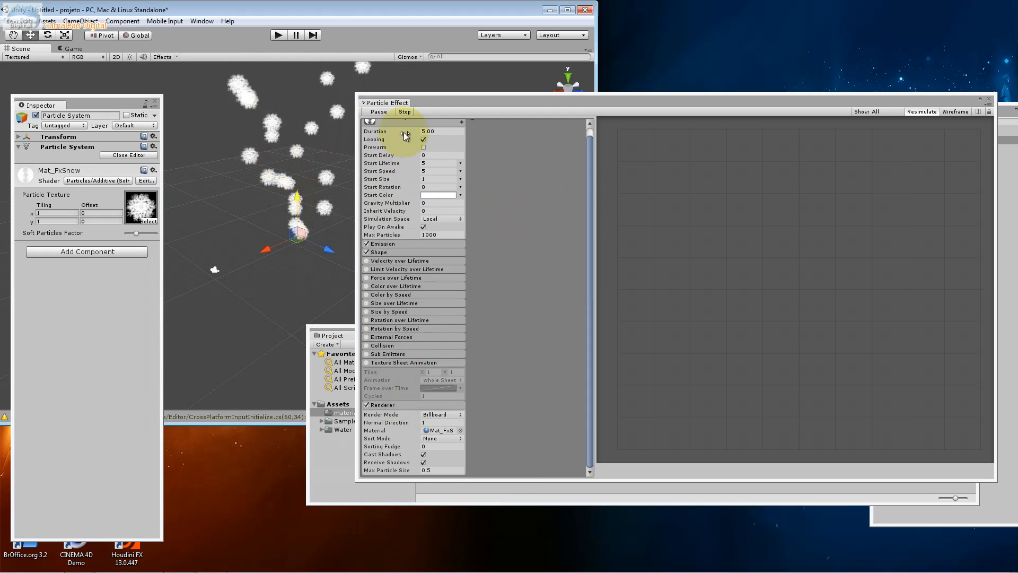
Clear the Scene view by narrowing the Particle Effect editor, closing the Project window and separating the windows, and pause the particle simulation
left_click_drag(356, 213, 531, 214)
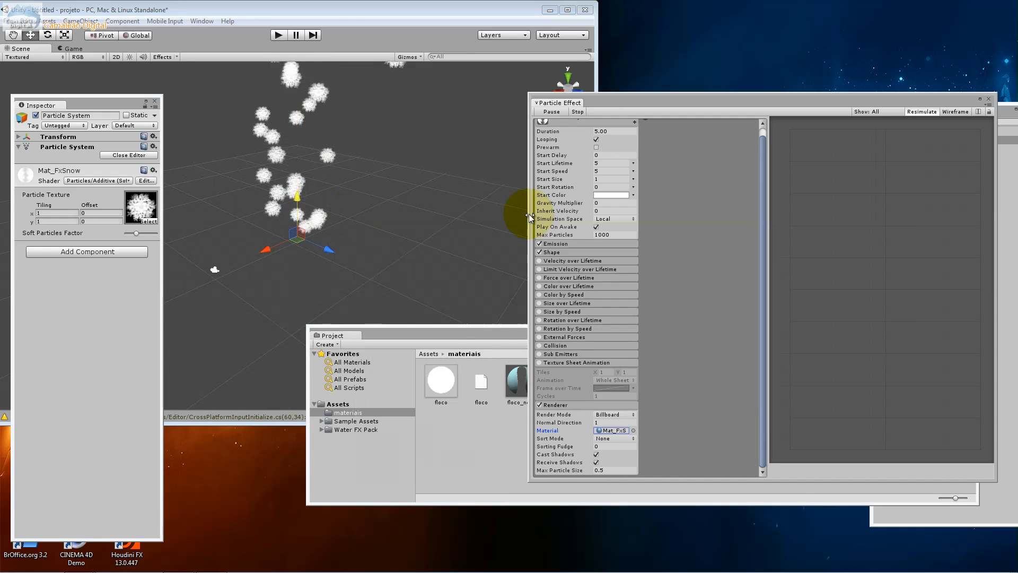
left_click_drag(463, 339, 219, 449)
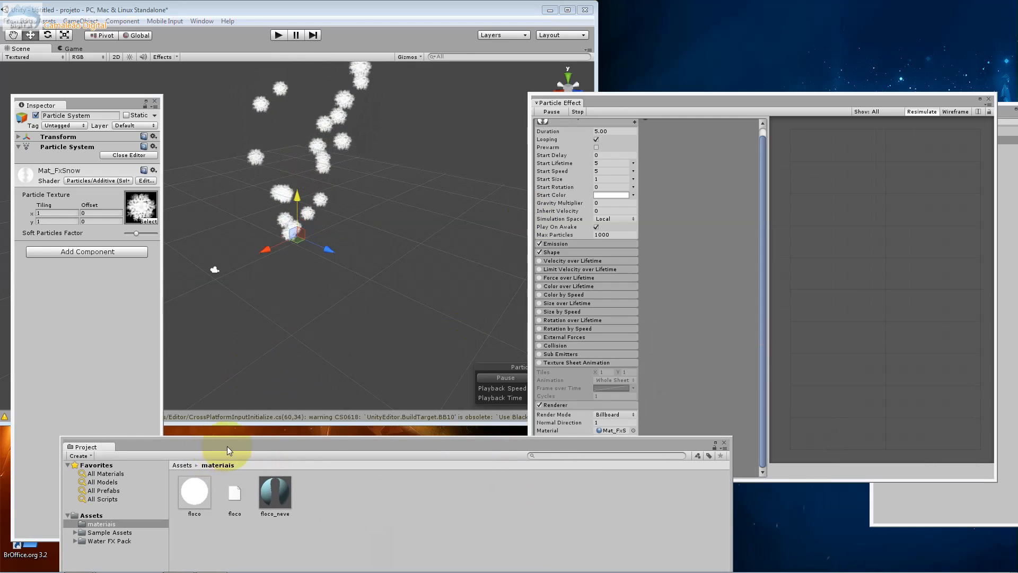
left_click(723, 442)
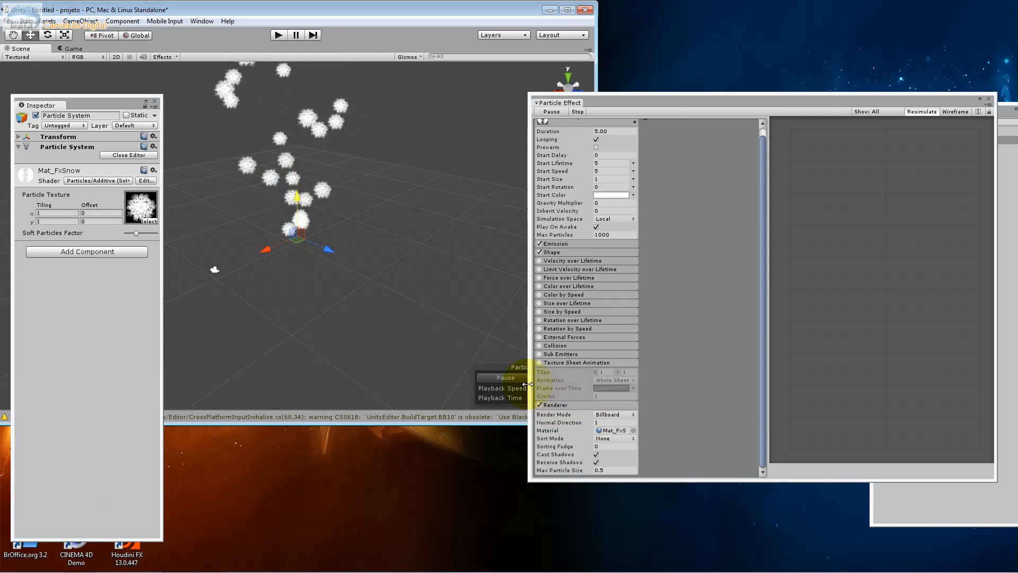
left_click(504, 378)
left_click_drag(636, 105, 685, 21)
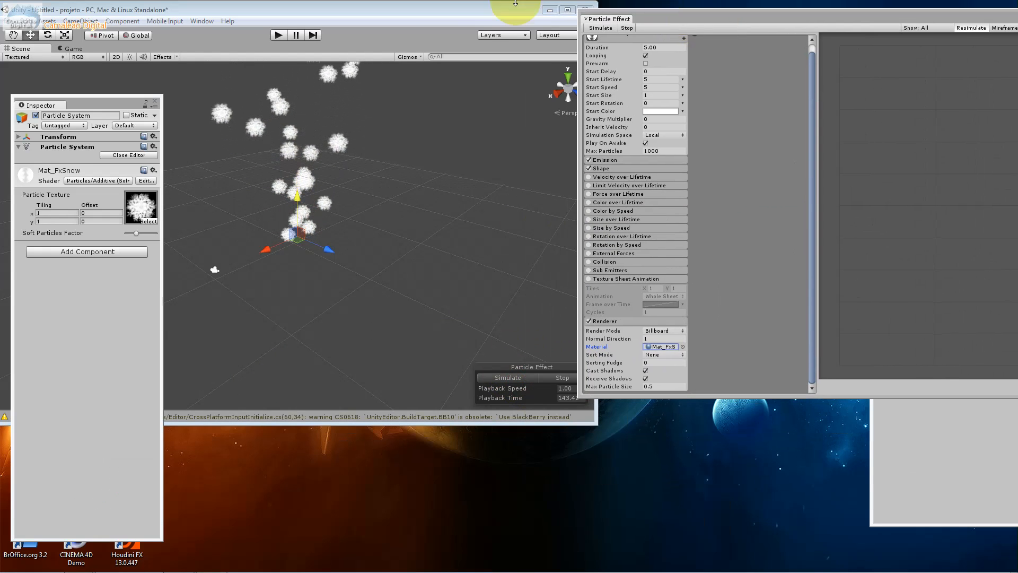
left_click_drag(404, 13, 353, 29)
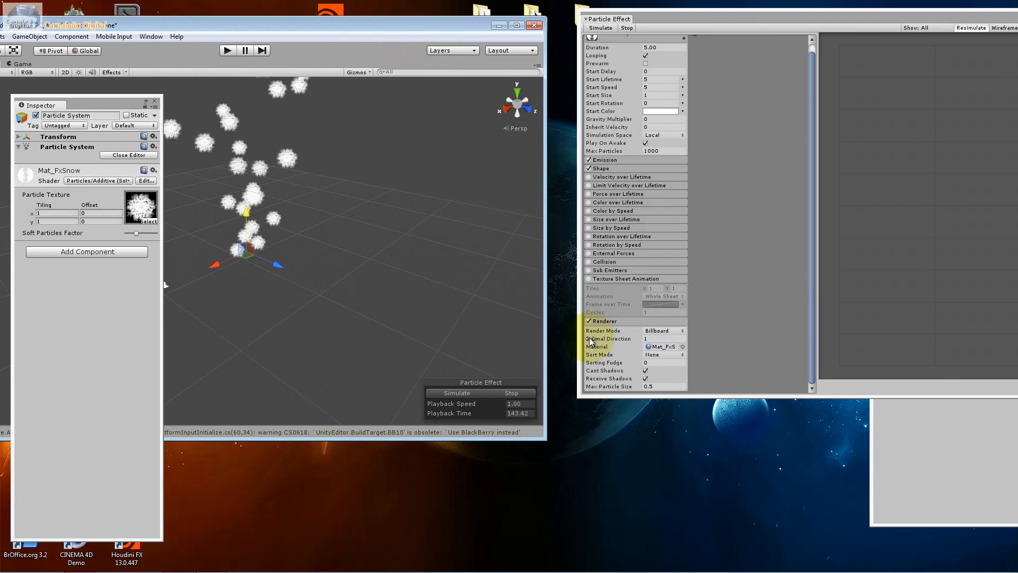
Try the Mat_FxSpit, Mat_FxWaterfallFoam and Mat_FxVolumeSteam materials on the particles
left_click(682, 346)
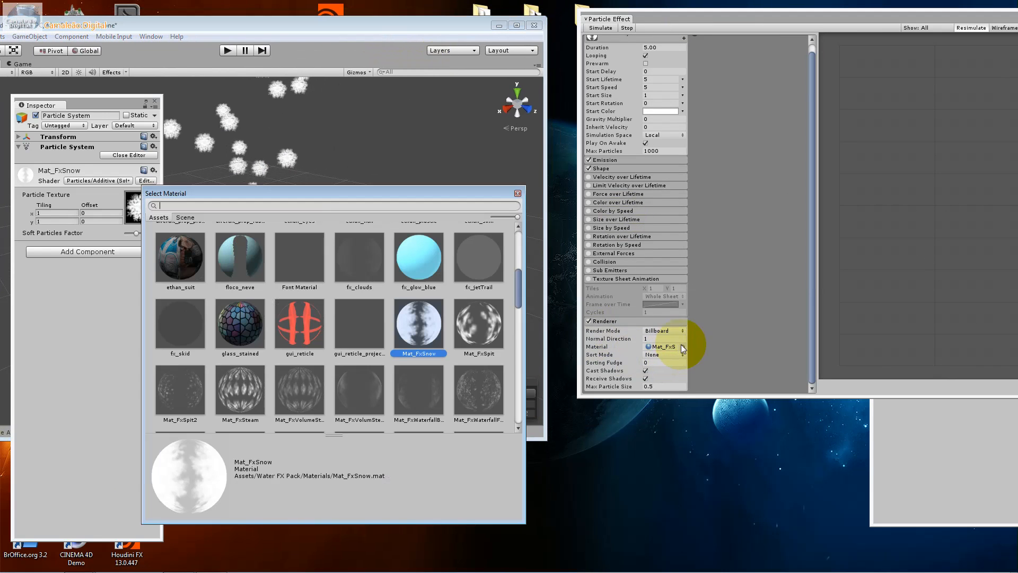
left_click(482, 331)
left_click_drag(367, 192, 581, 211)
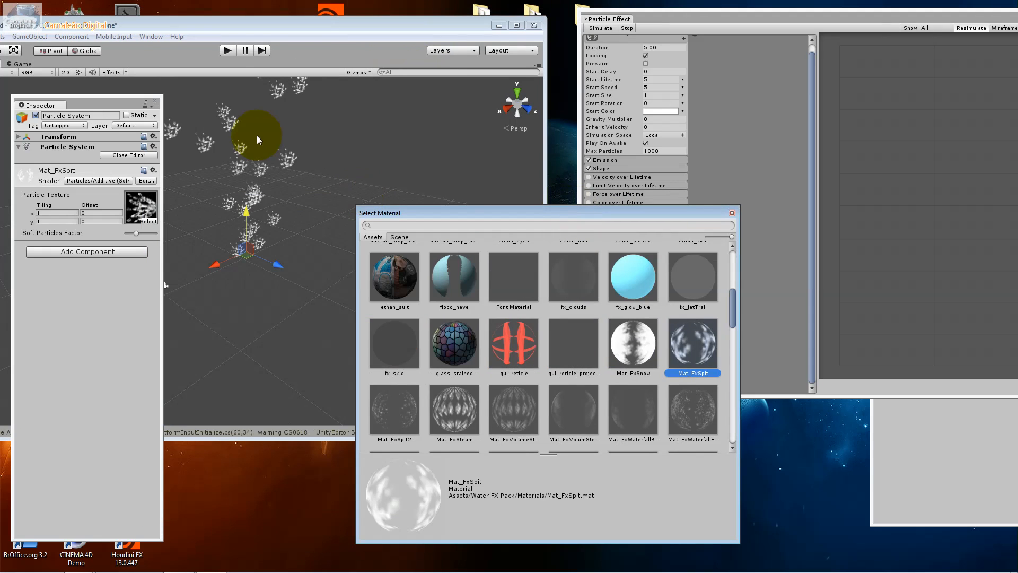
left_click(683, 403)
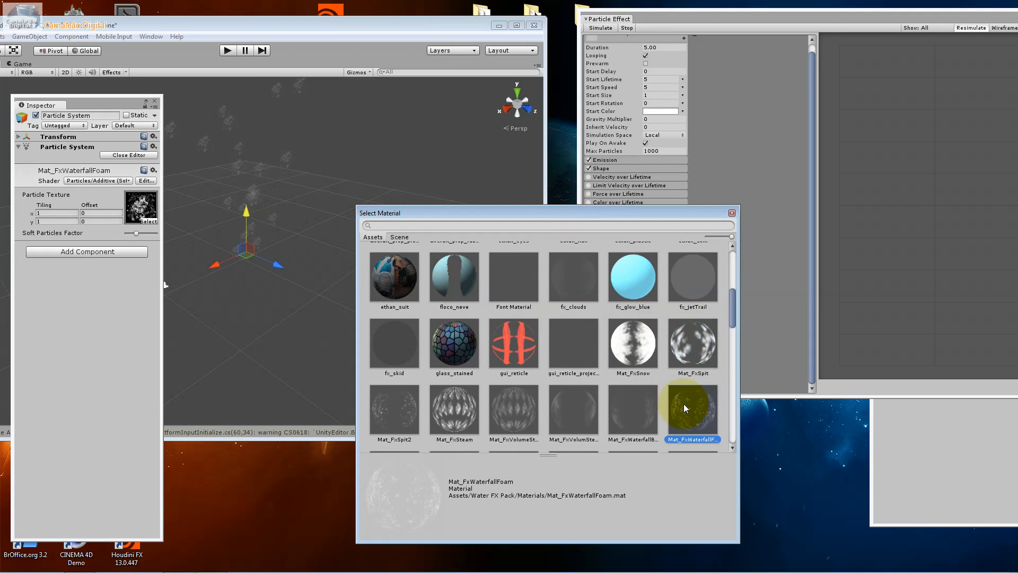
left_click(630, 407)
left_click(581, 418)
left_click(517, 411)
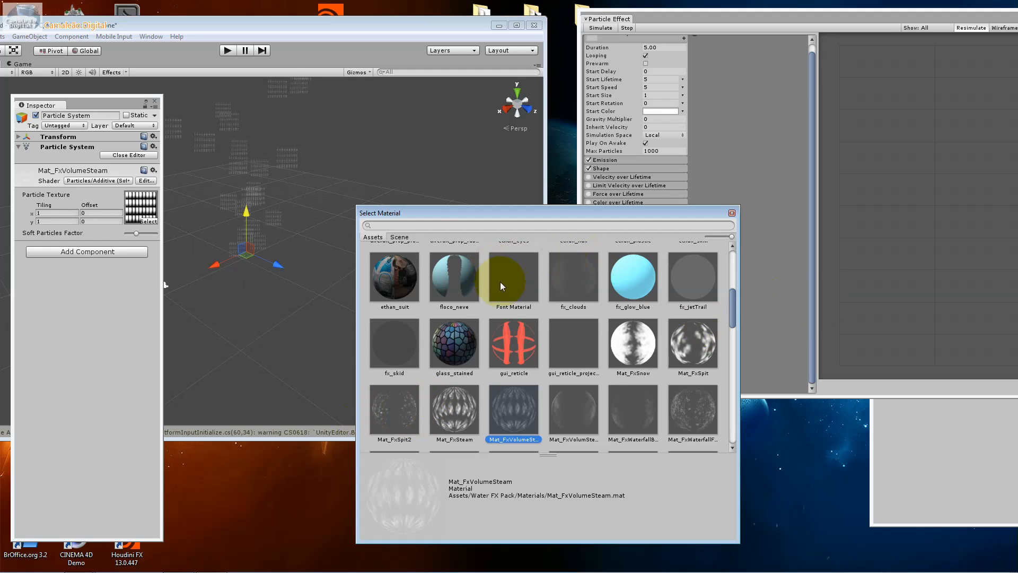
Assign the floco_neve material to the particle renderer, comparing it with other particle materials in the list
left_click(454, 291)
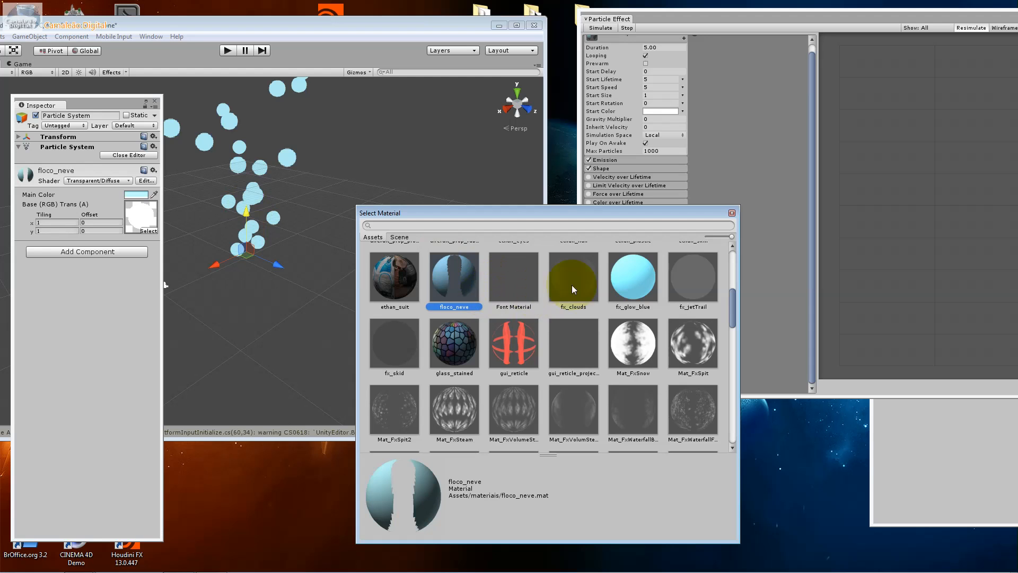
scroll(727, 358, "down", 10)
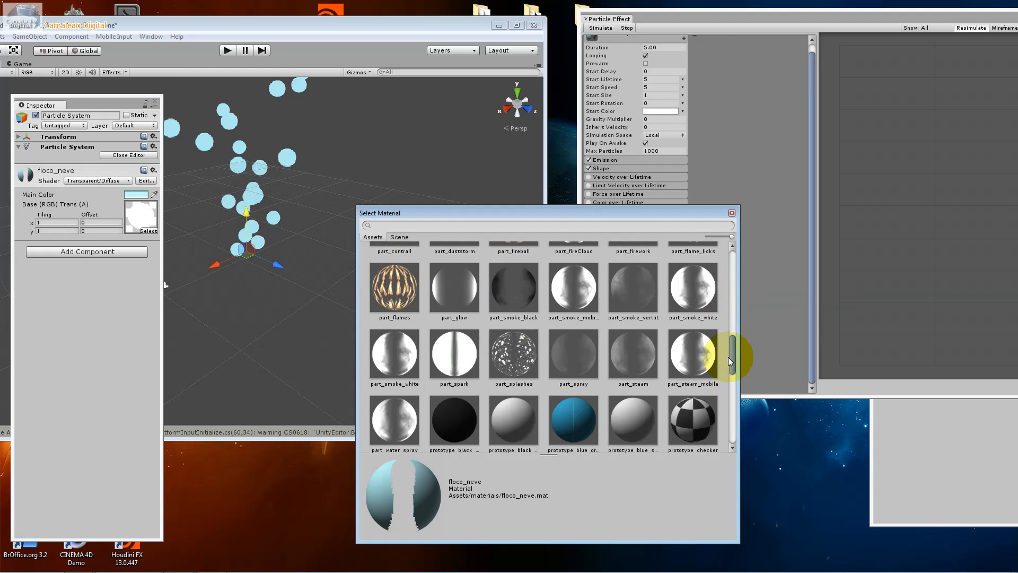
left_click(695, 310)
left_click_drag(731, 348, 717, 293)
left_click(449, 411)
left_click(733, 213)
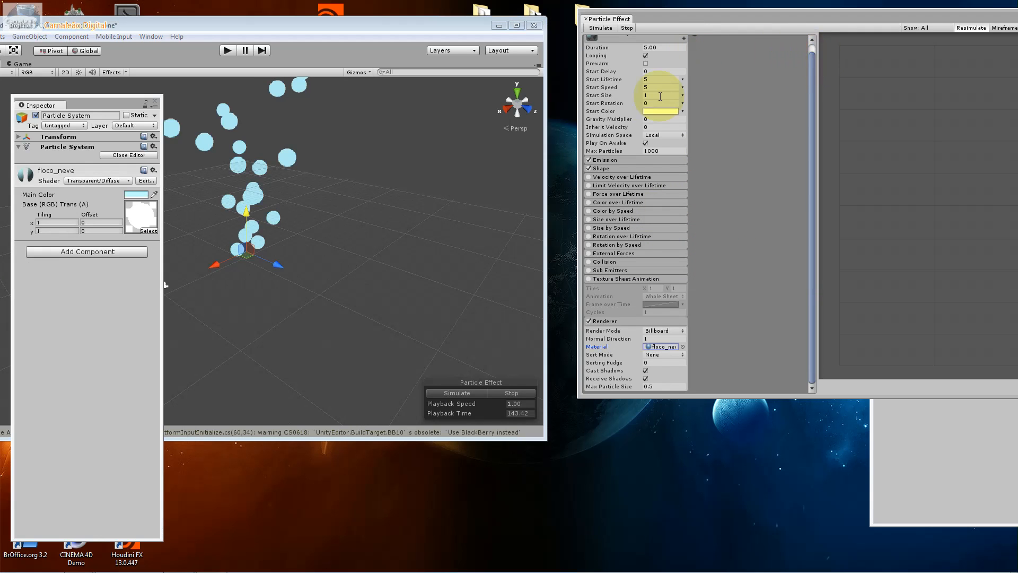
Set the particles' Start Size to 0.1 as a constant value
left_click(653, 79)
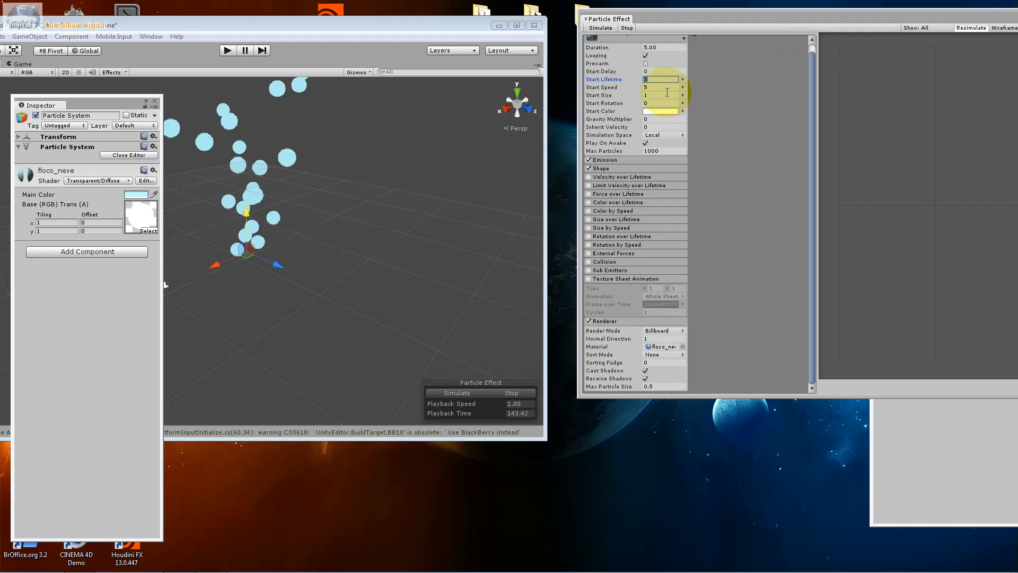
left_click(682, 95)
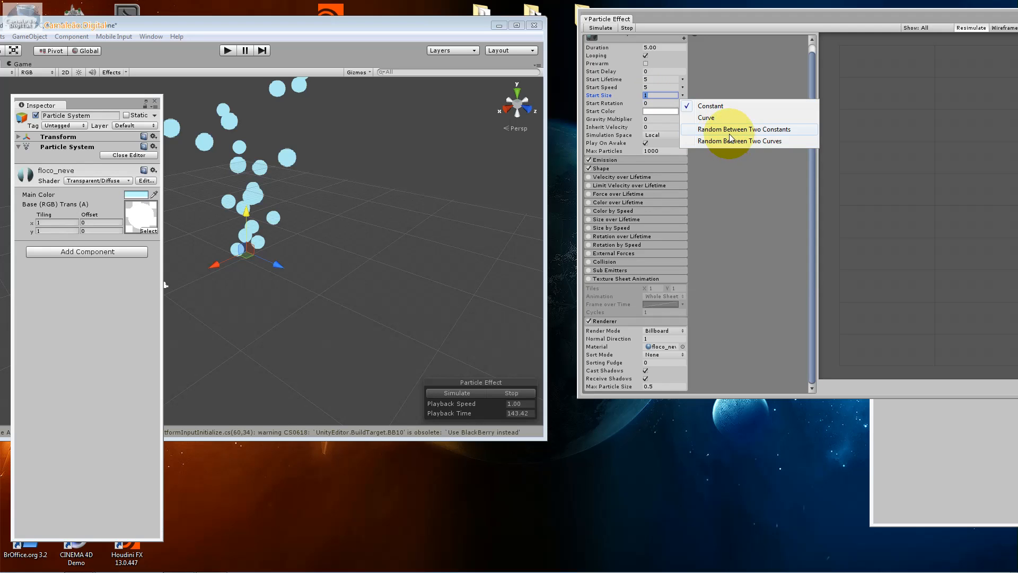
left_click(669, 96)
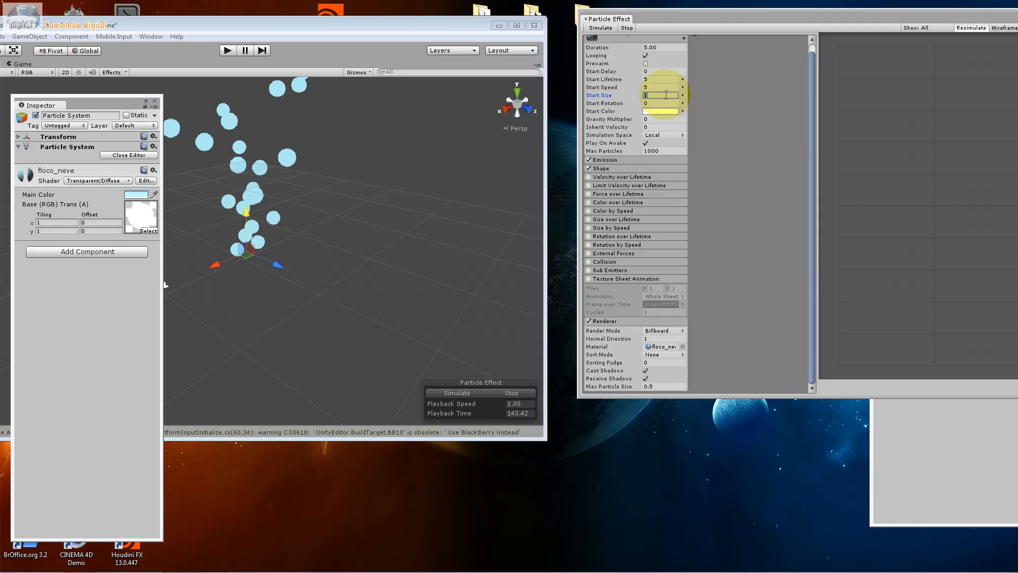
type("0.")
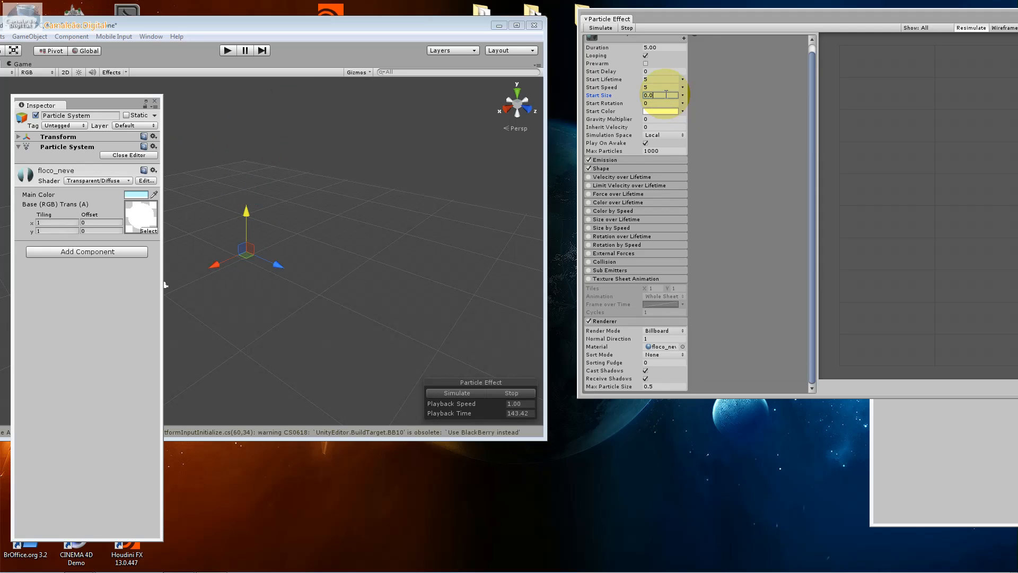
left_click(653, 86)
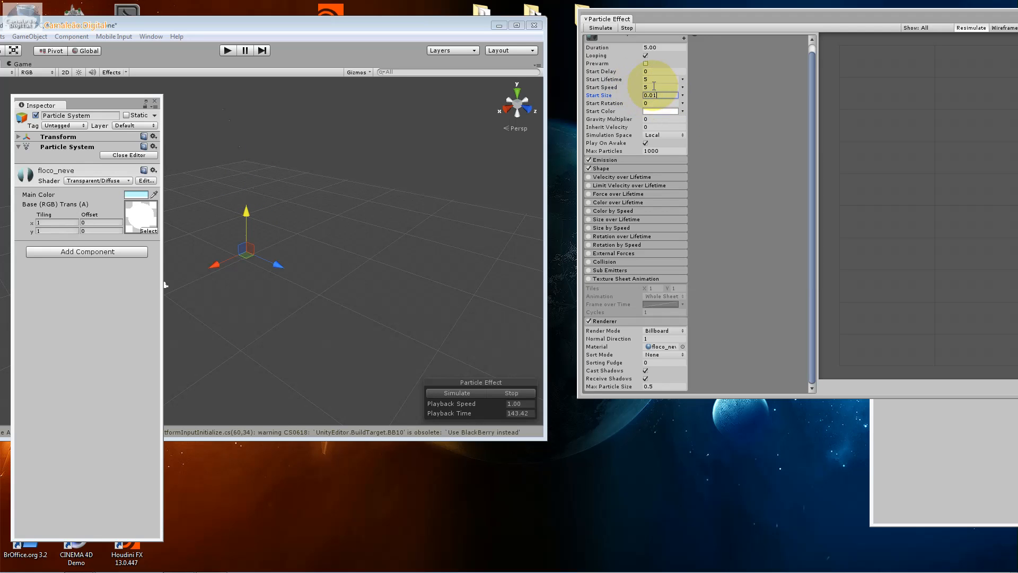
left_click(652, 95)
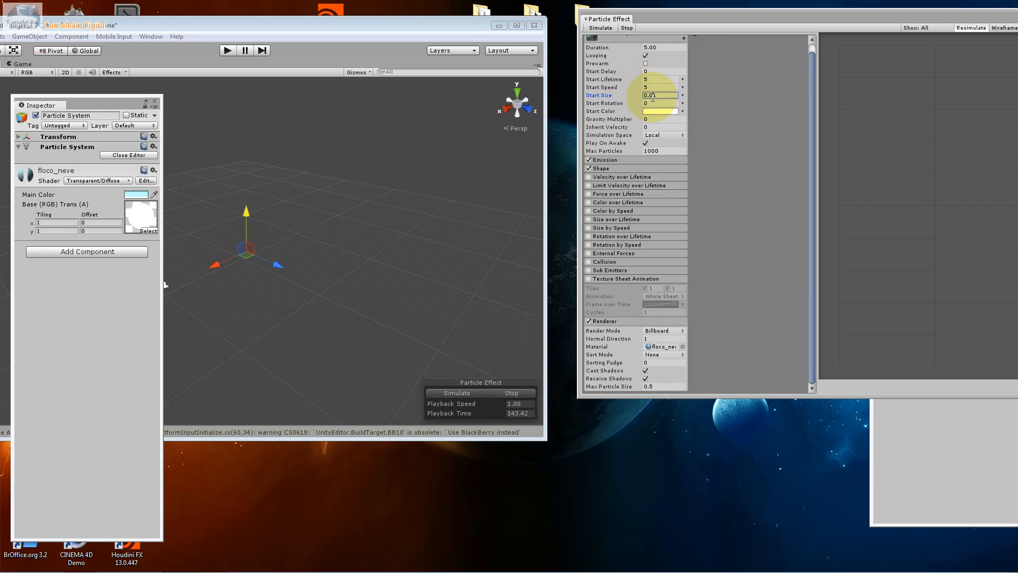
double_click(651, 97)
Look through the particle system's Start Color, Emission rate and Shape settings
left_click(670, 111)
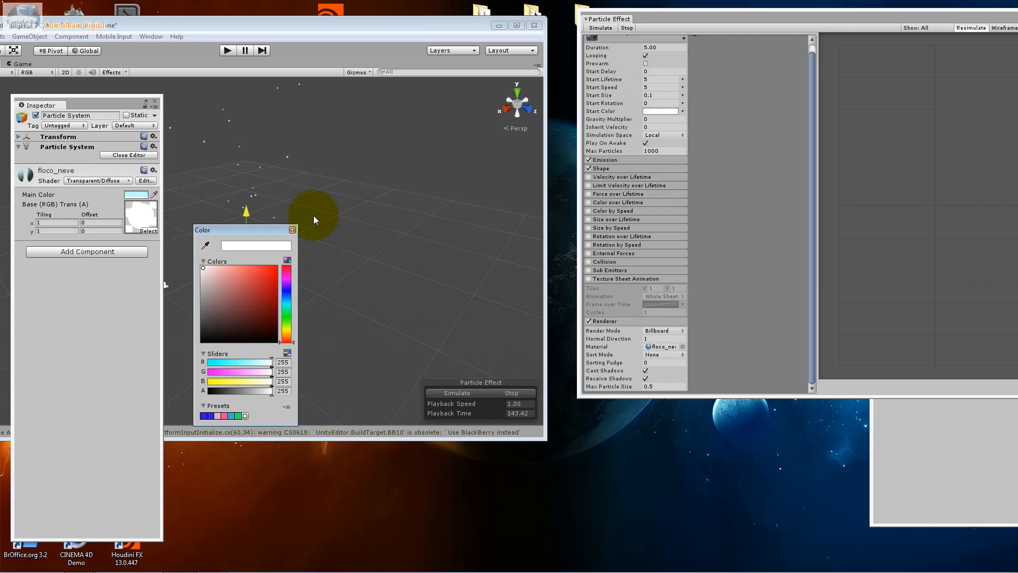
left_click(296, 230)
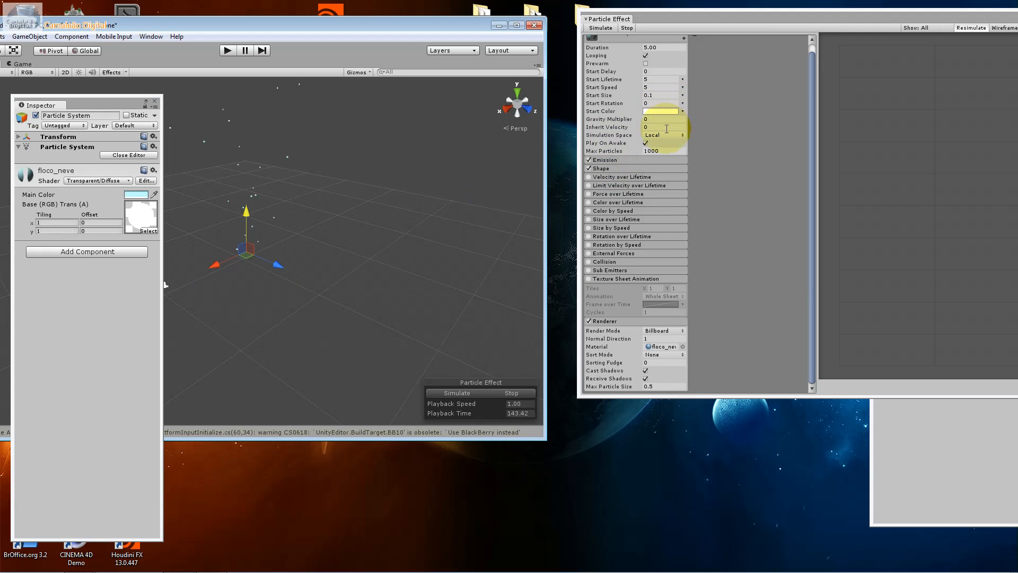
left_click(627, 160)
left_click(651, 171)
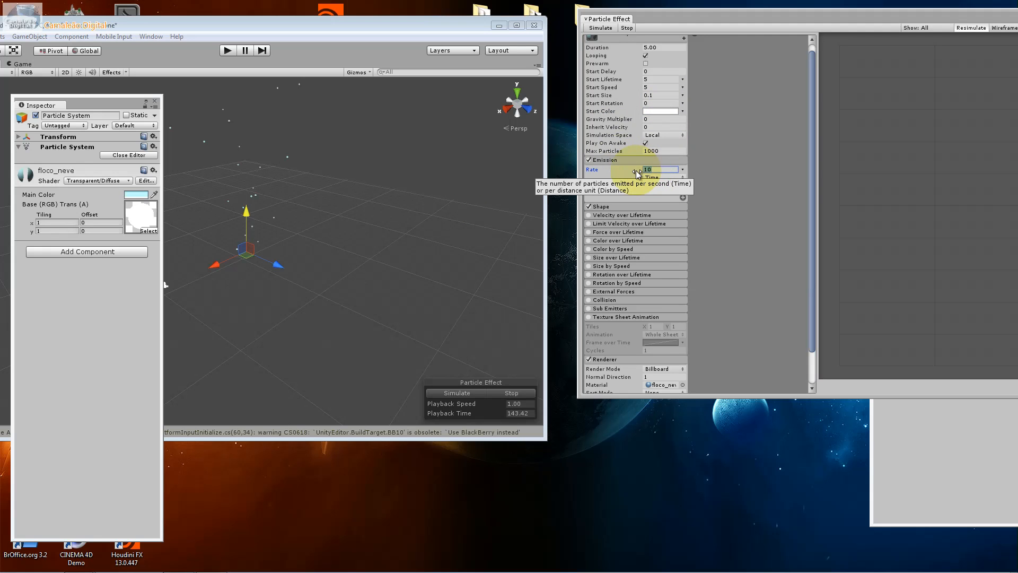
left_click(608, 159)
left_click(613, 169)
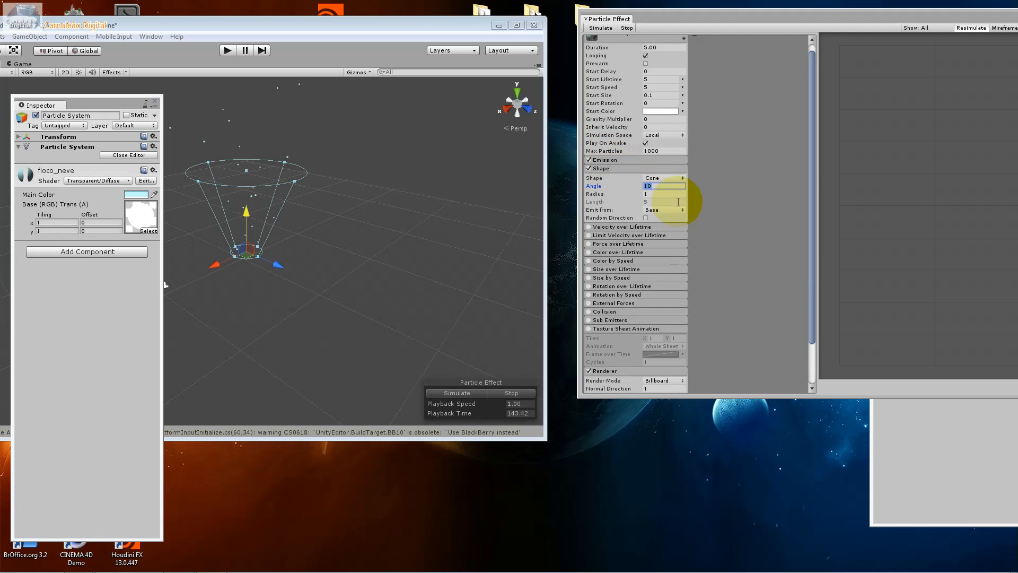
left_click(622, 161)
left_click(622, 159)
left_click(622, 168)
Enable the Velocity over Lifetime module, collapse its settings, and shift the main editor window closer to the particle settings
left_click(623, 176)
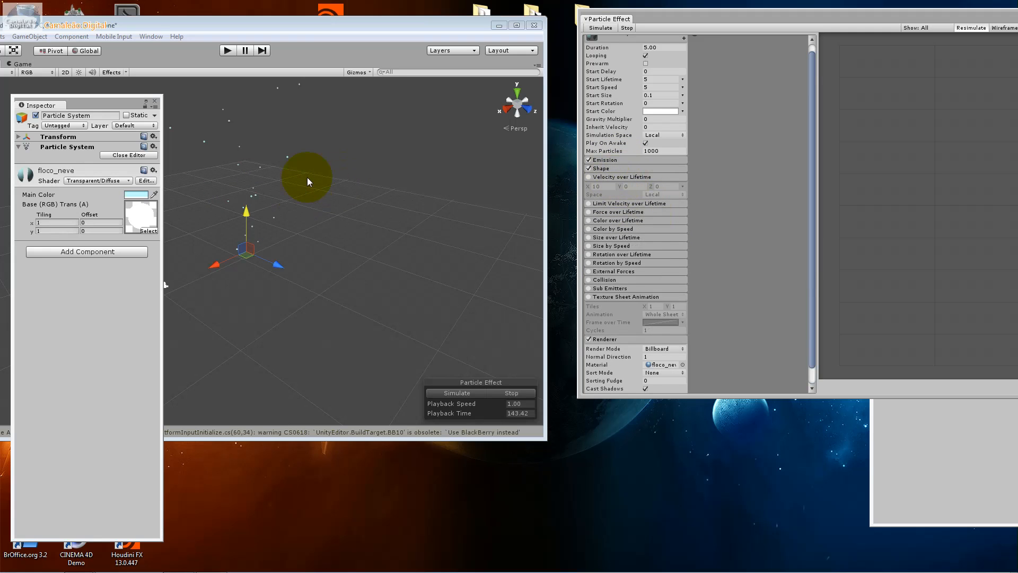
left_click_drag(393, 27, 413, 26)
left_click(600, 178)
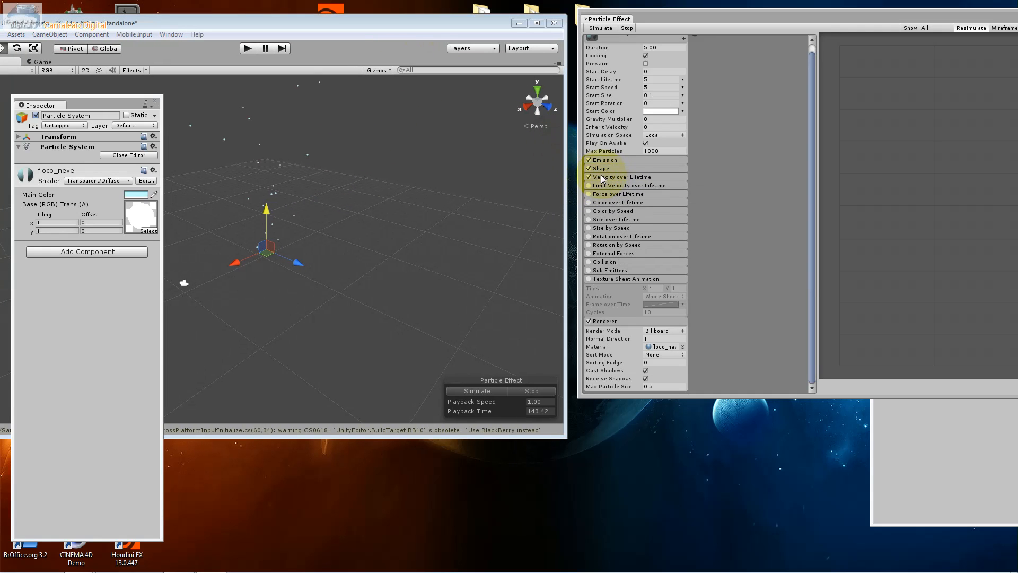
Set the Velocity over Lifetime Y value to 10, move the Inspector off the scene, and check the particles from the top and side
left_click(601, 178)
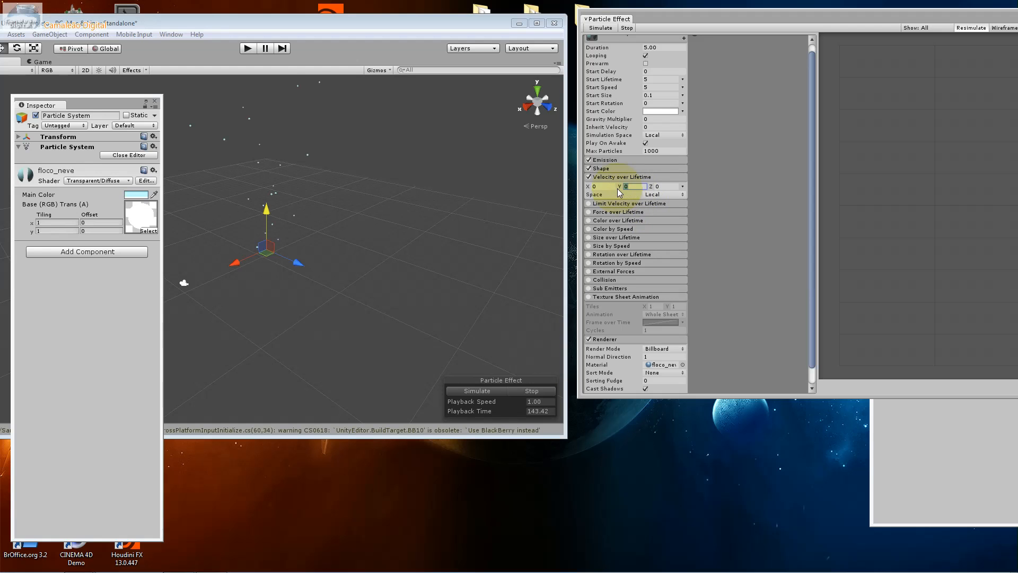
type("10")
left_click(660, 187)
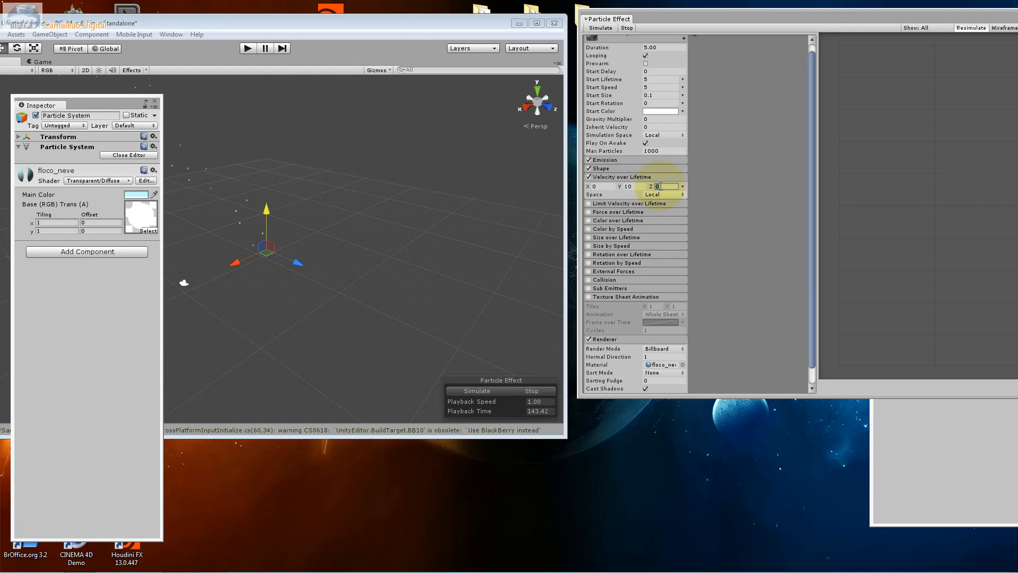
left_click_drag(89, 102, 710, 149)
left_click(551, 94)
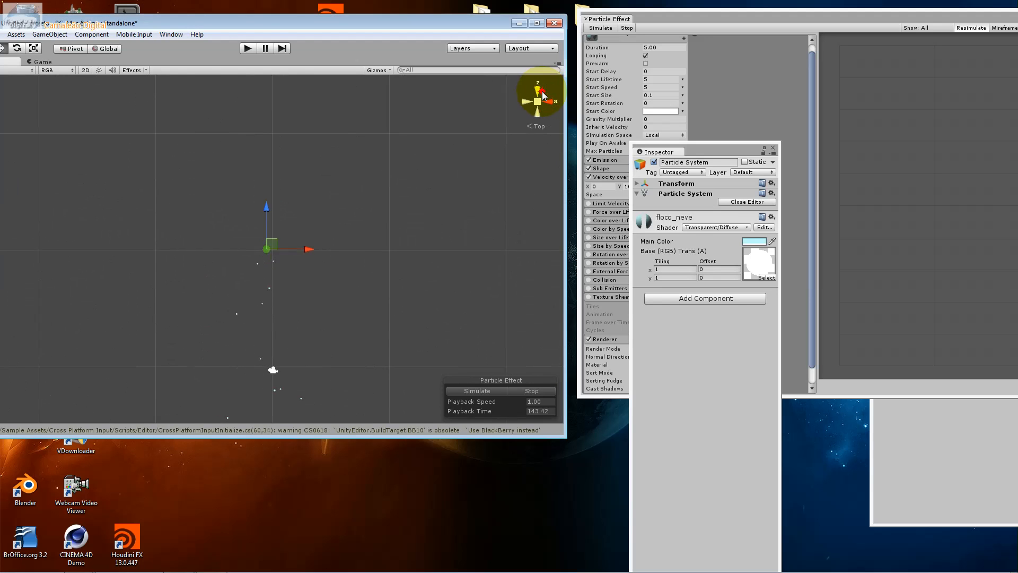
left_click(545, 98)
left_click(528, 105)
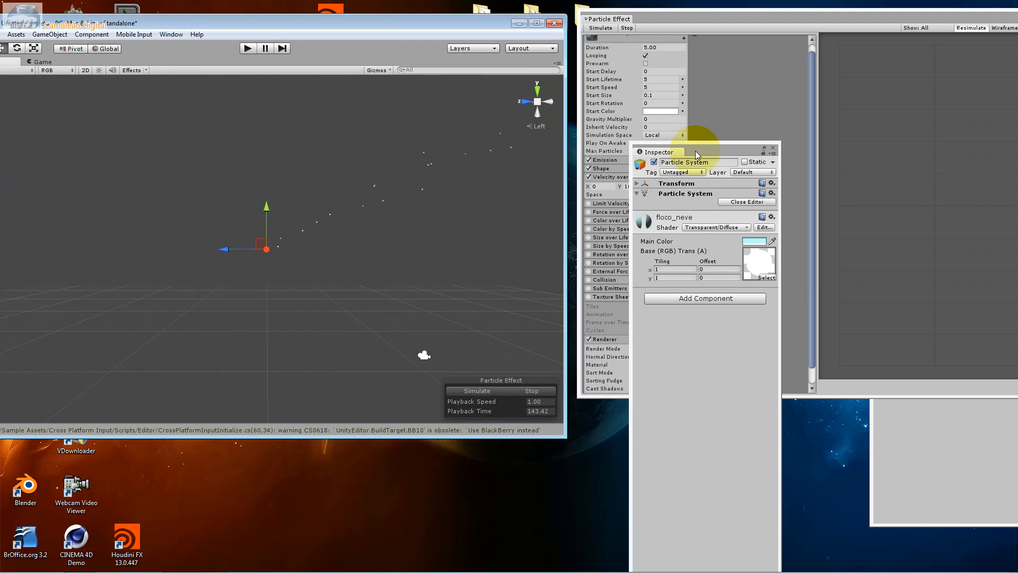
left_click_drag(695, 150, 798, 148)
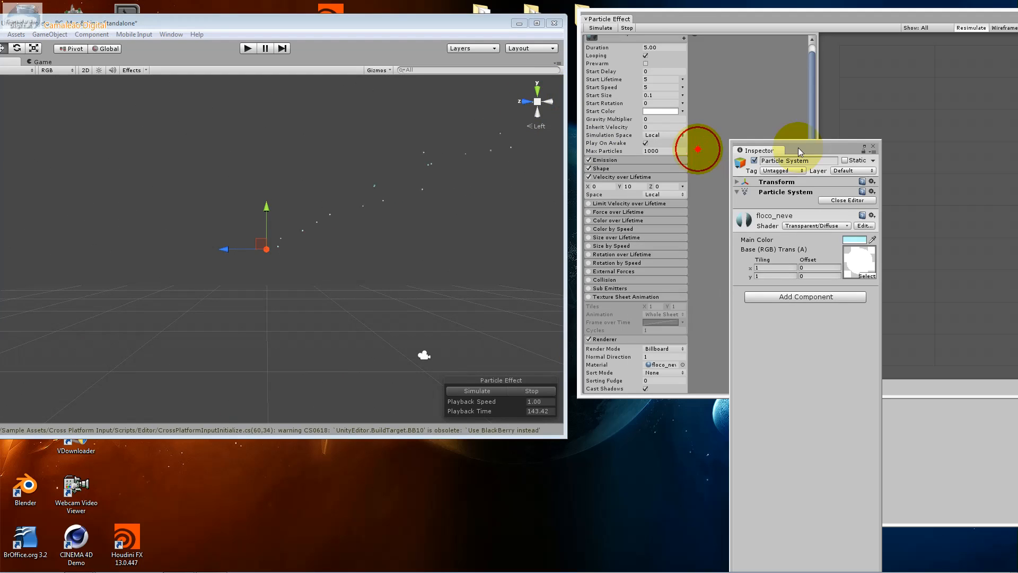
Set the Velocity over Lifetime Z value to 10 and Y to 0, checking the particle direction from the front and in perspective
left_click(633, 187)
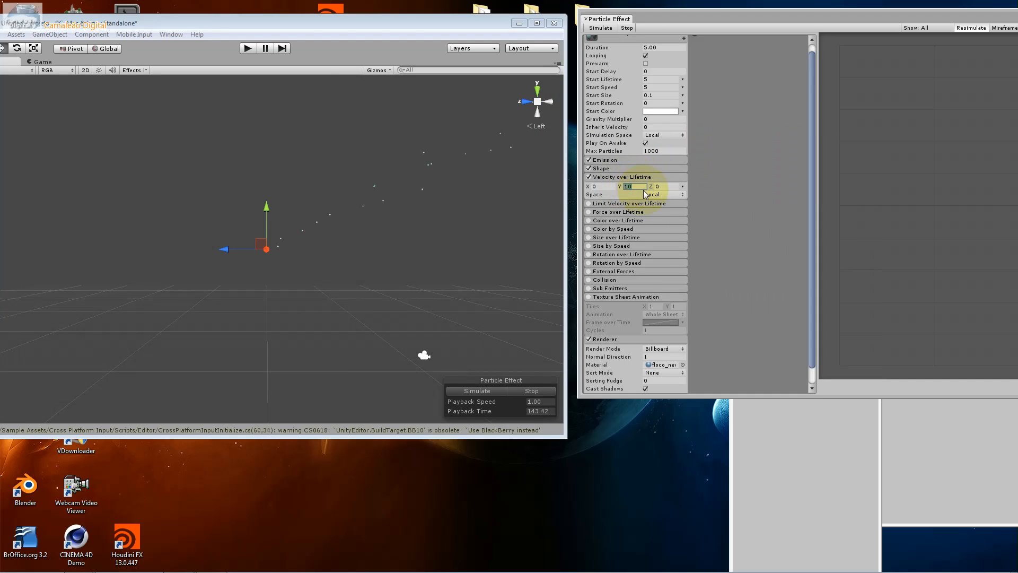
left_click(652, 186)
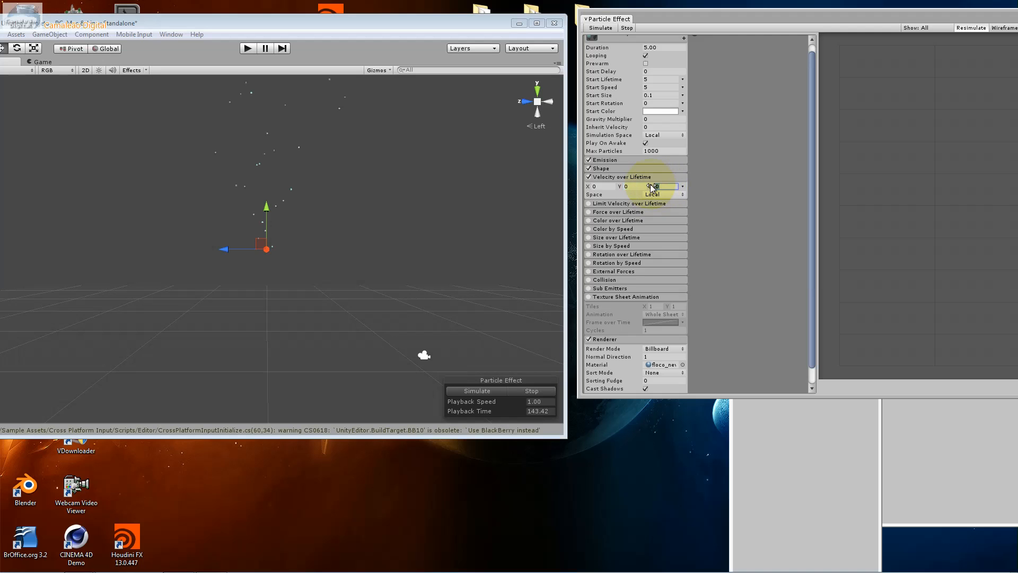
type("10")
left_click(631, 186)
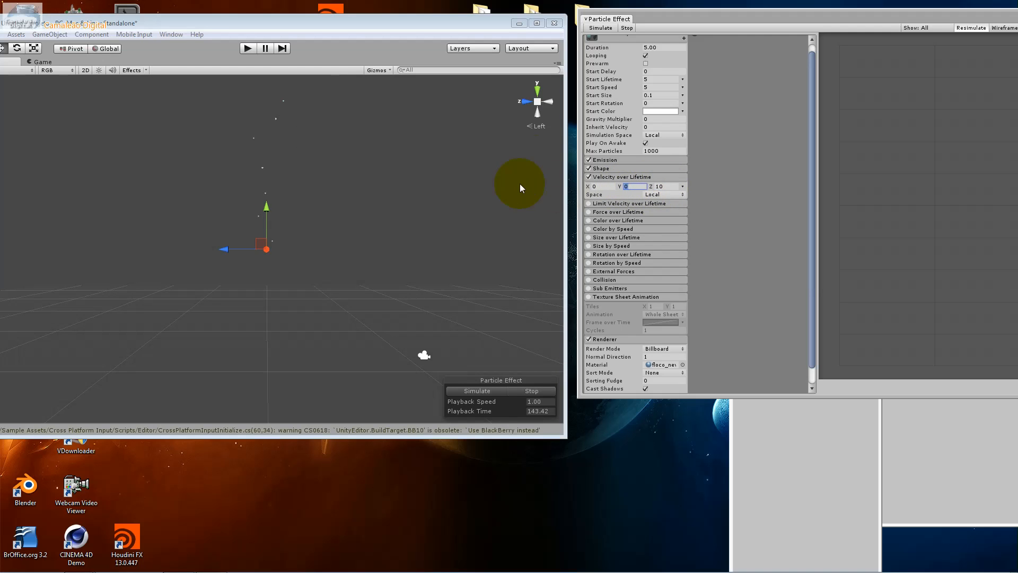
left_click(522, 107)
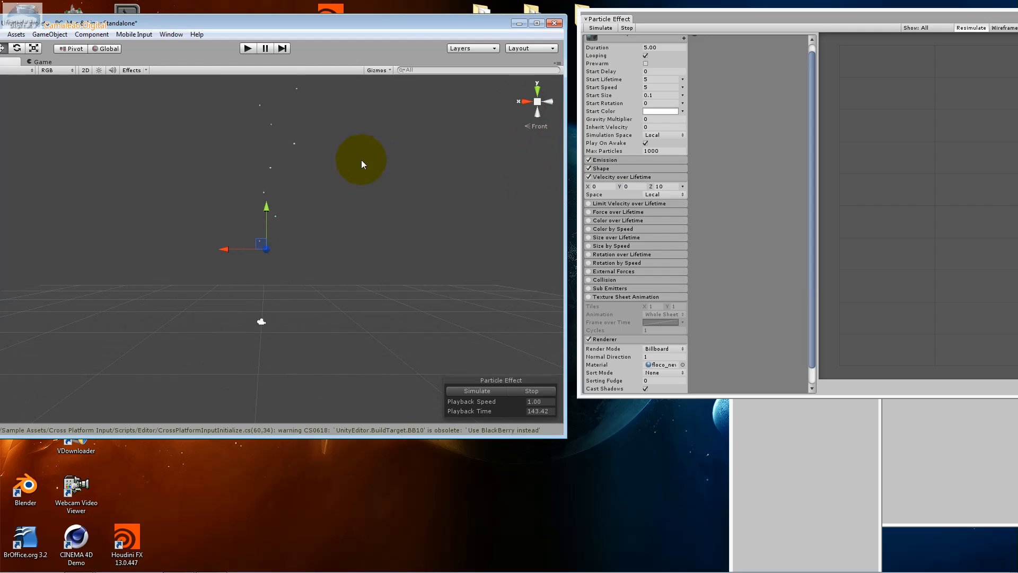
left_click_drag(216, 178, 253, 292, "alt")
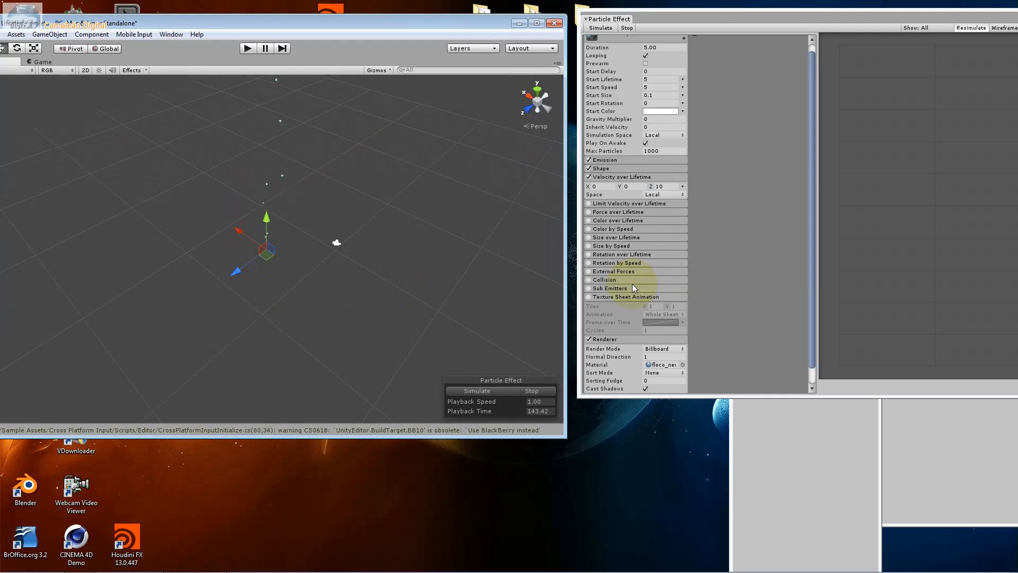
Set the Velocity over Lifetime X value to 30 and Z to 0, and preview the particle simulation
left_click(609, 189)
type("30")
left_click(645, 188)
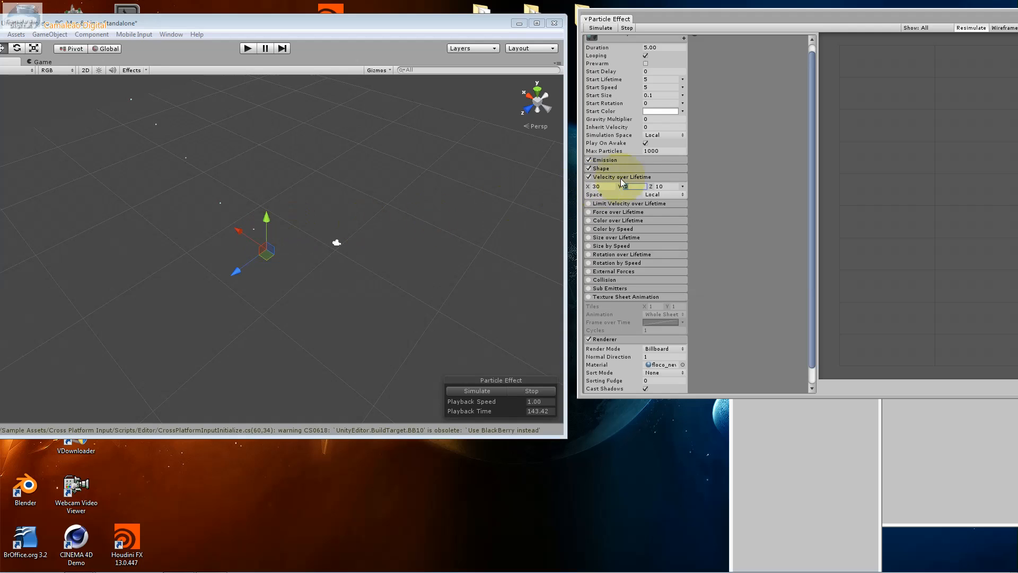
key("Tab")
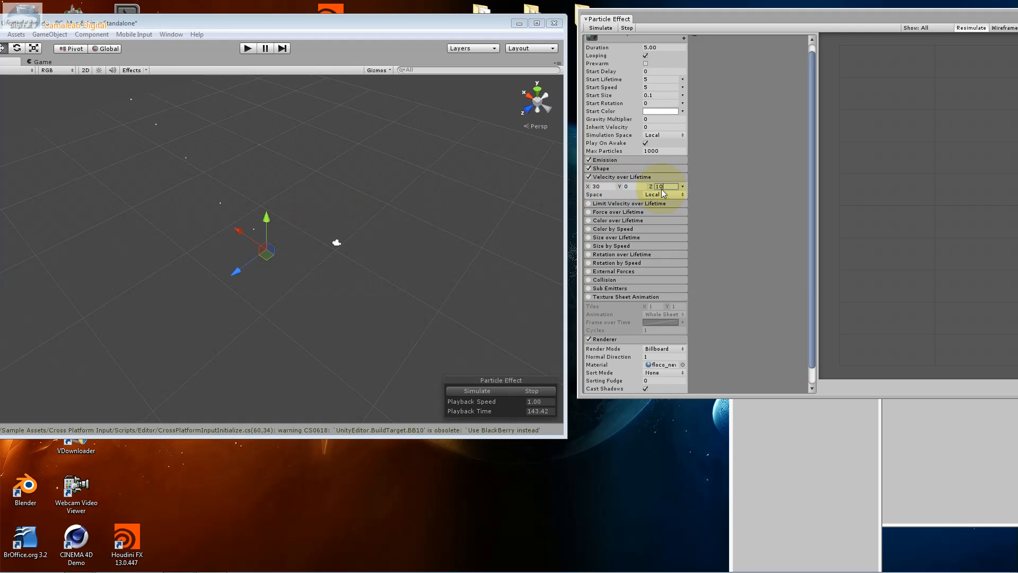
left_click(625, 188)
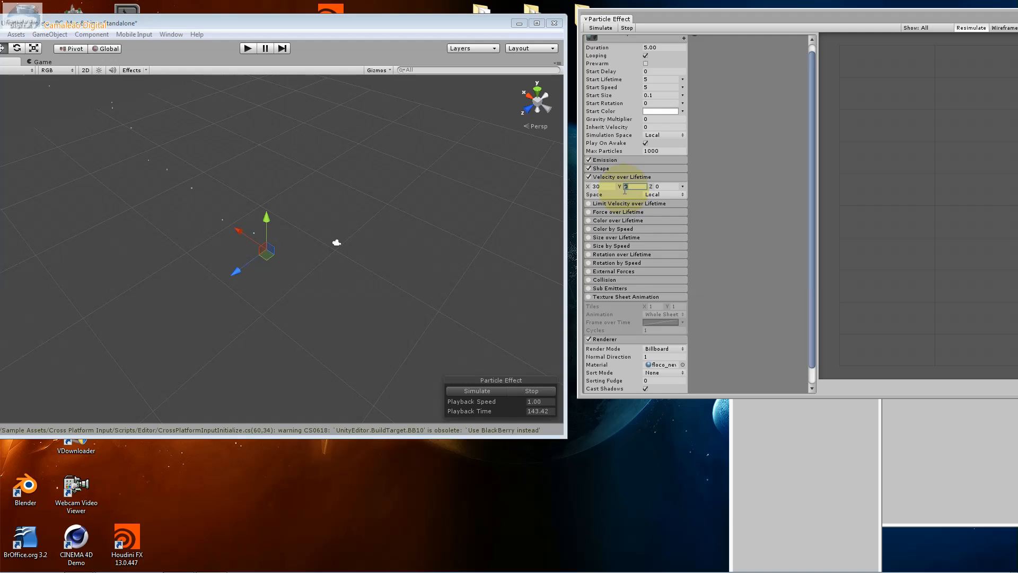
left_click(458, 390)
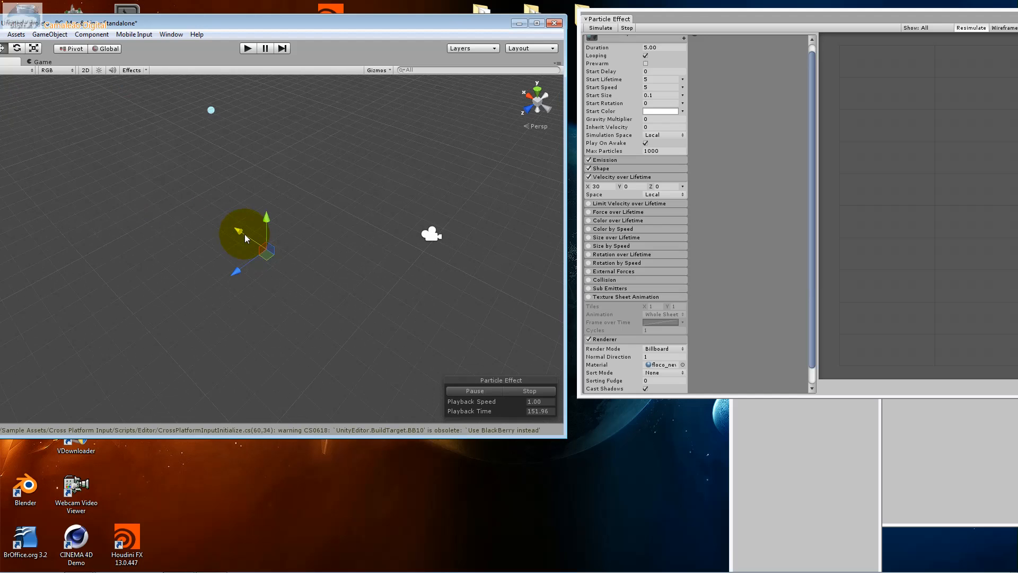
left_click(466, 390)
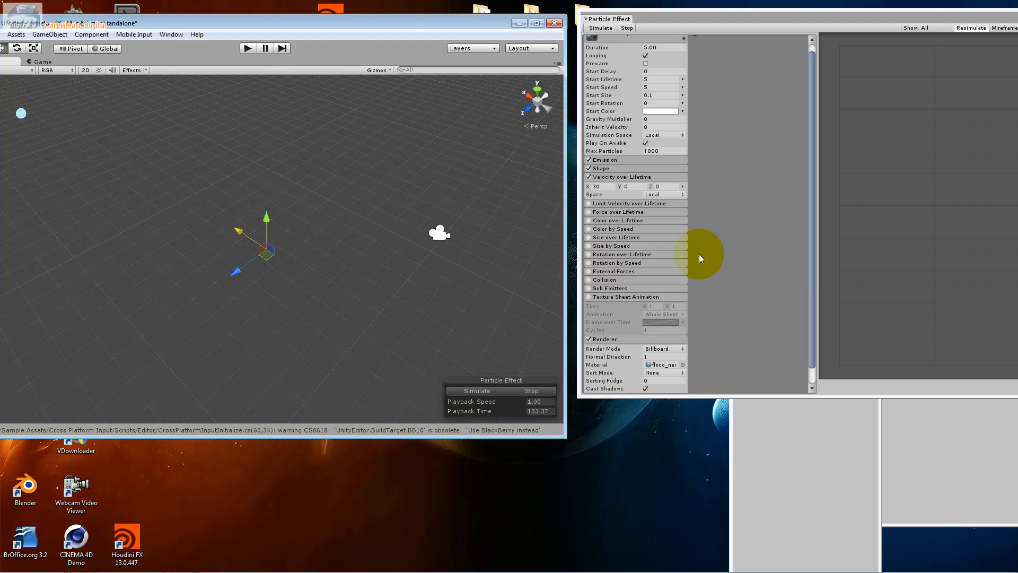
Set the Velocity over Lifetime X value to 0 and Z to -30, and preview the falling particles
left_click(602, 186)
type("0")
left_click(656, 186)
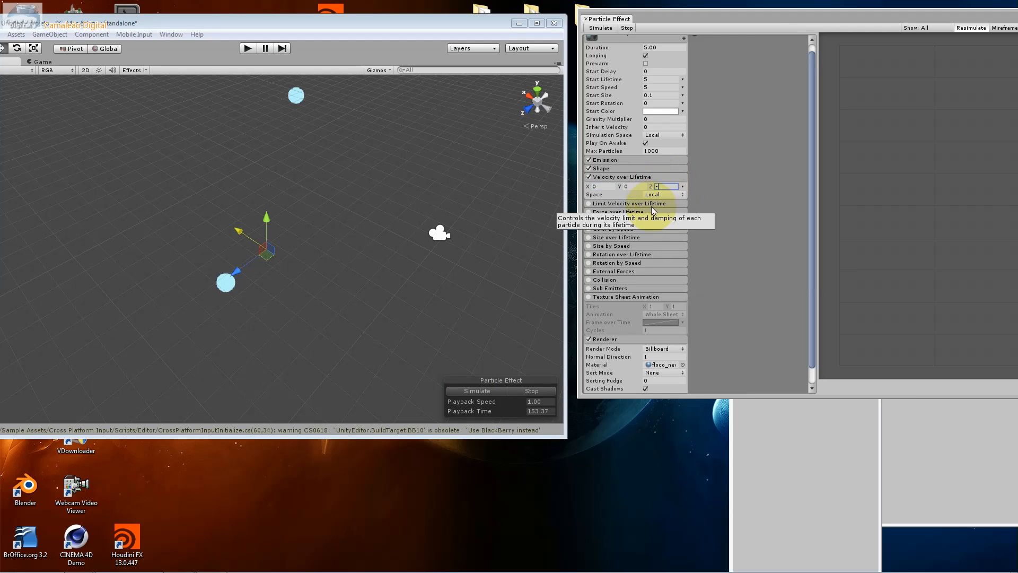
type("-30")
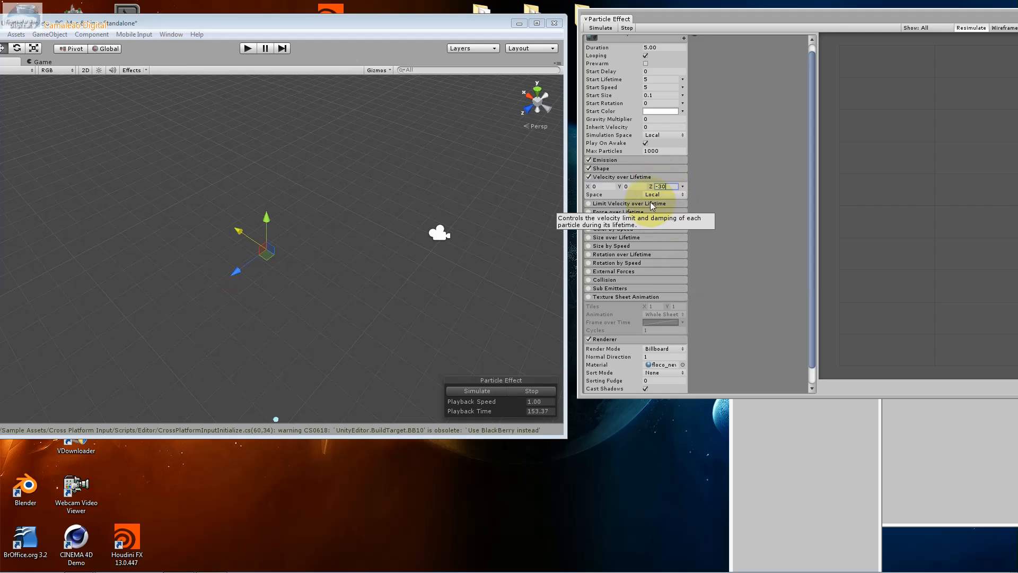
left_click(266, 224)
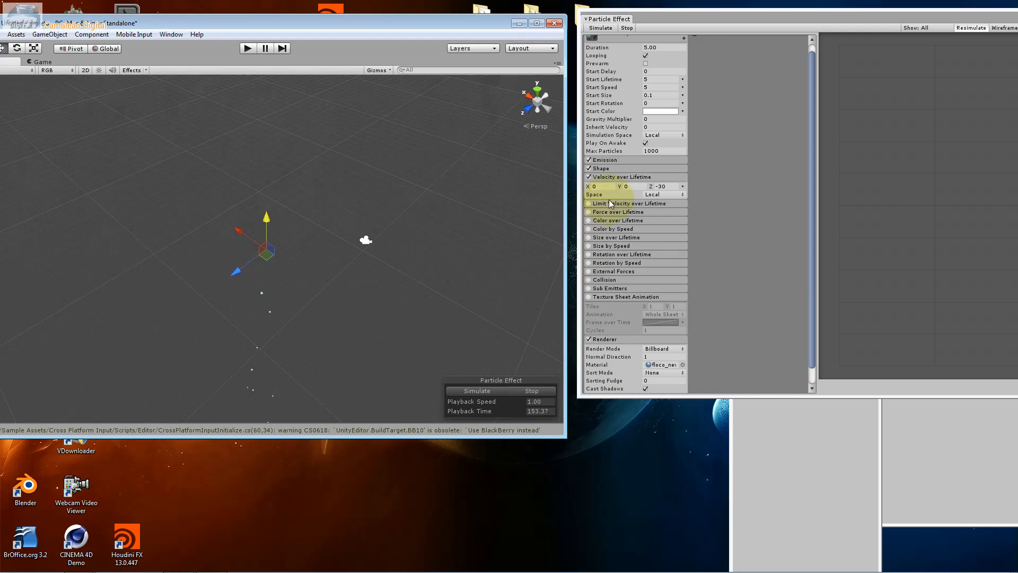
left_click(500, 390)
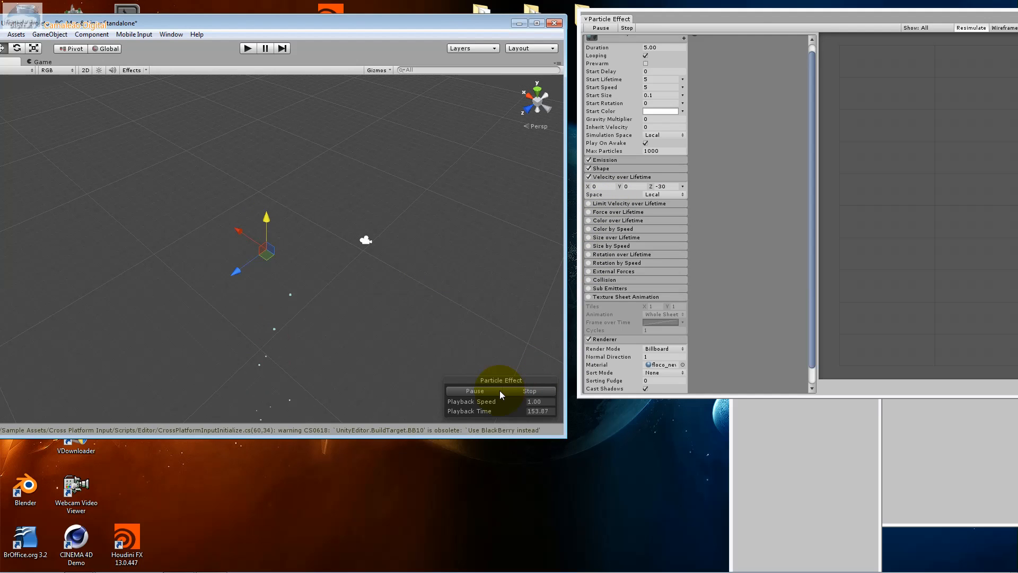
left_click(499, 390)
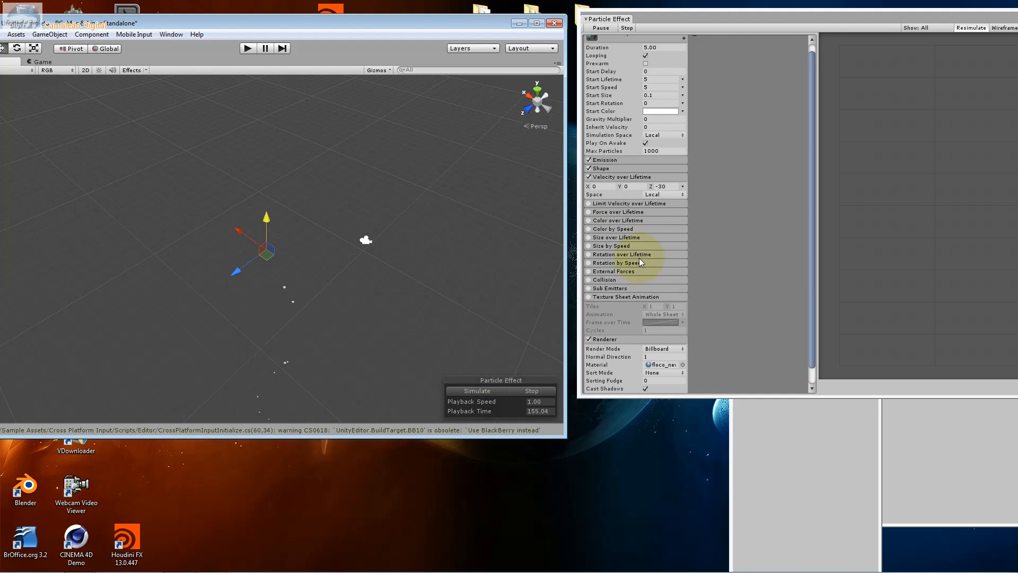
Enable the Limit Velocity over Lifetime module with a constant Speed of 10 and a Dampen of 1
left_click(646, 204)
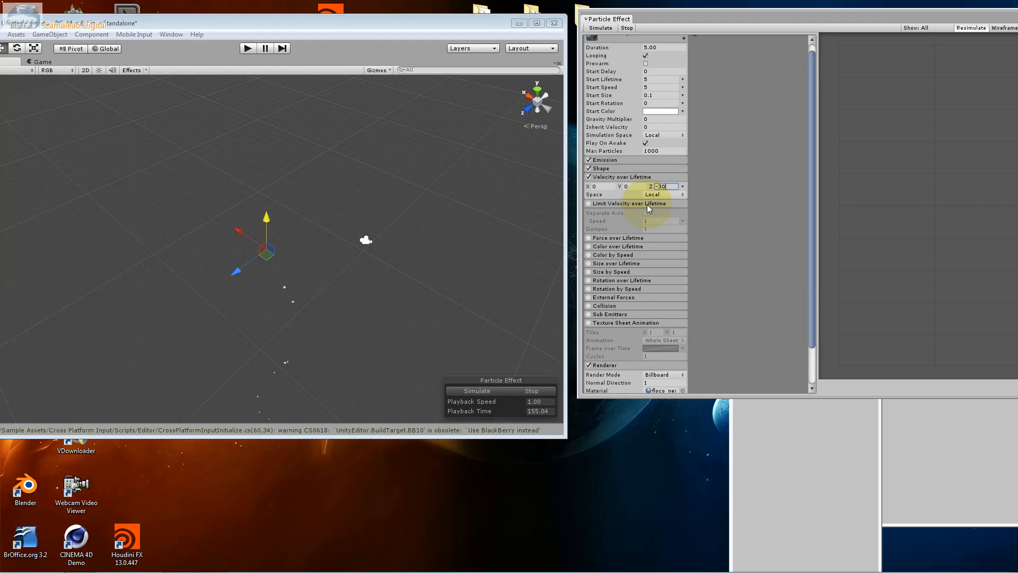
left_click(589, 204)
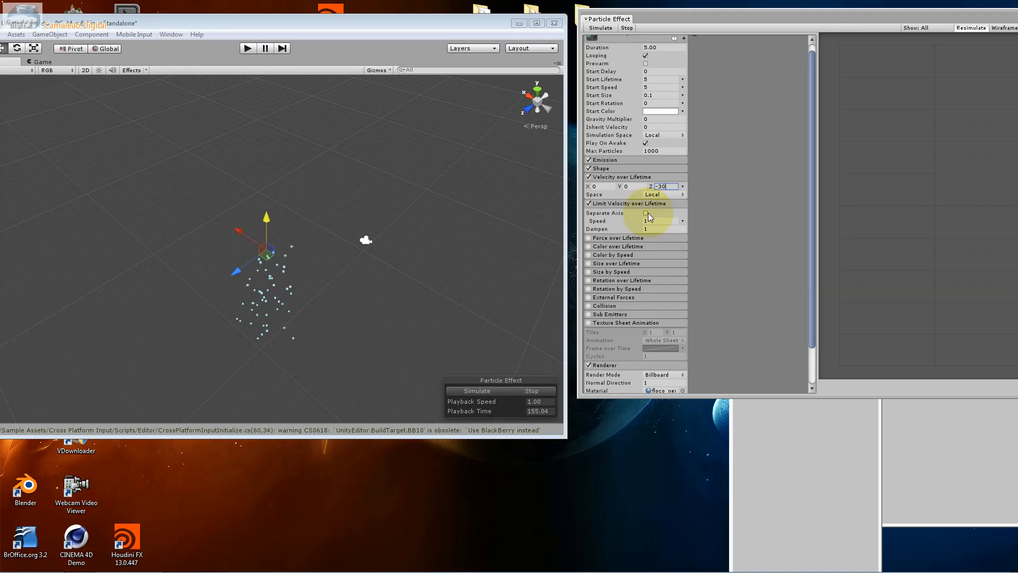
left_click(682, 221)
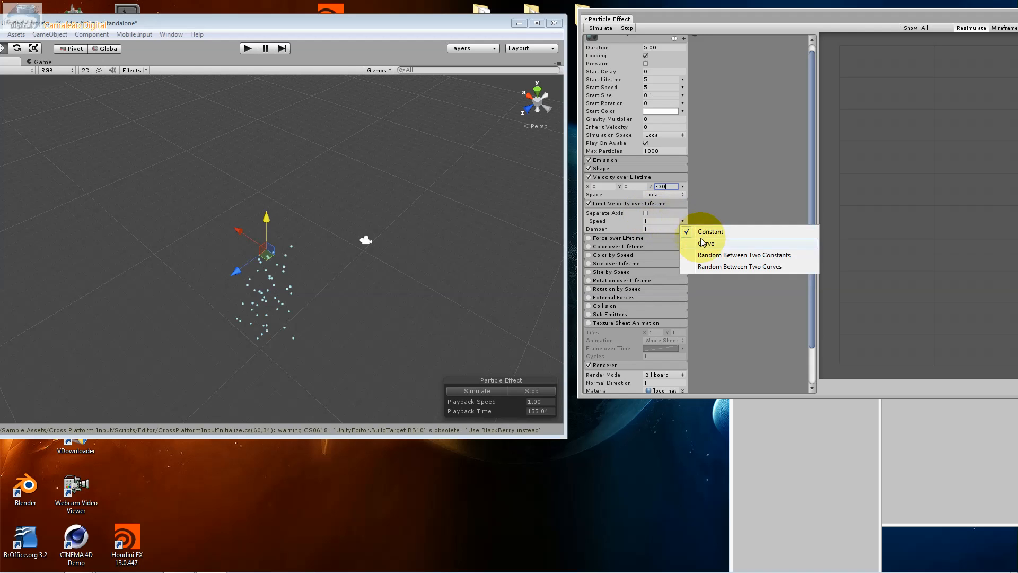
left_click(663, 221)
left_click(659, 220)
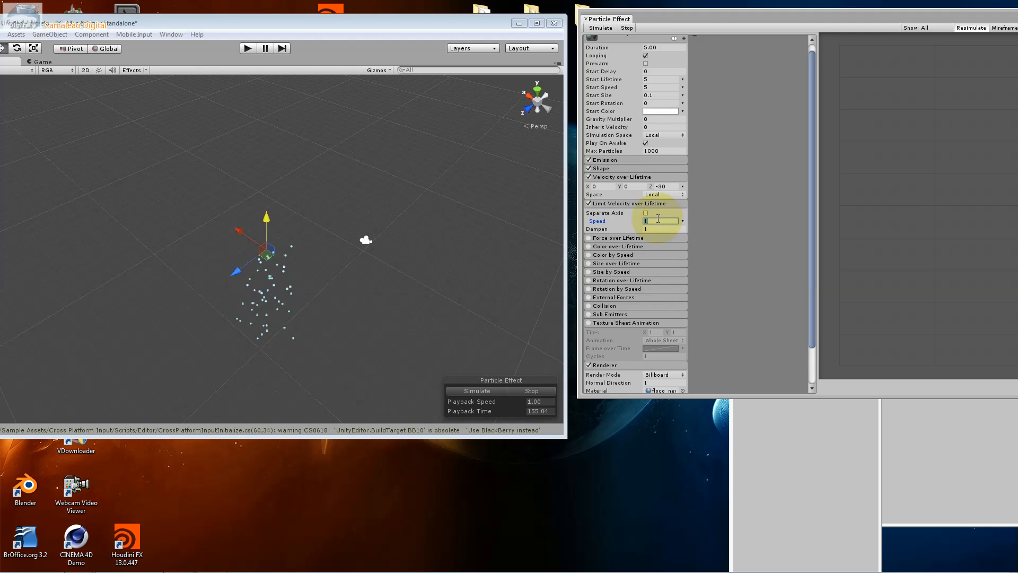
type("0")
left_click(657, 229)
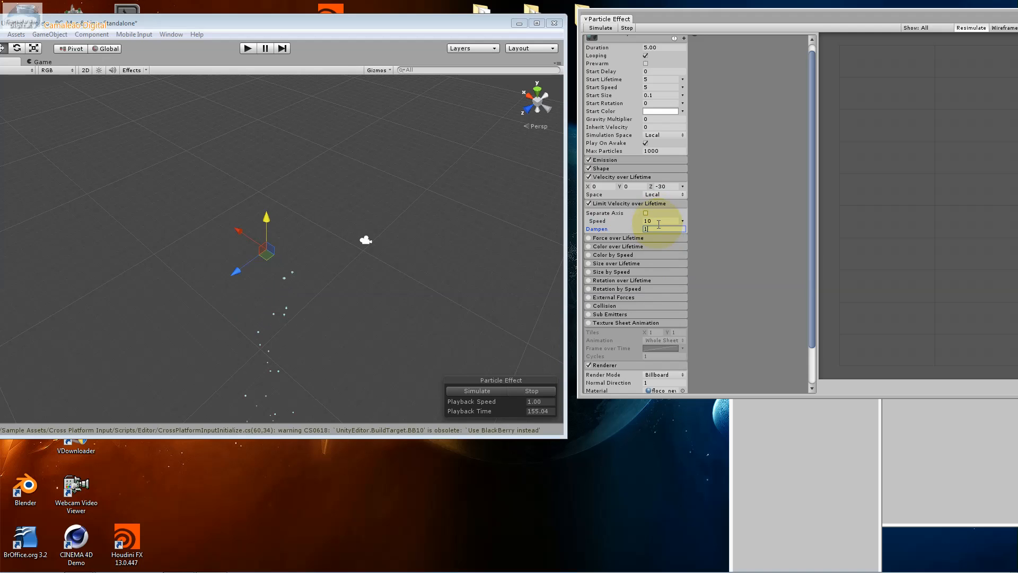
type("0")
Turn on Separate Axis for the velocity limit and preview the particles in the simulation and in play mode
left_click(646, 213)
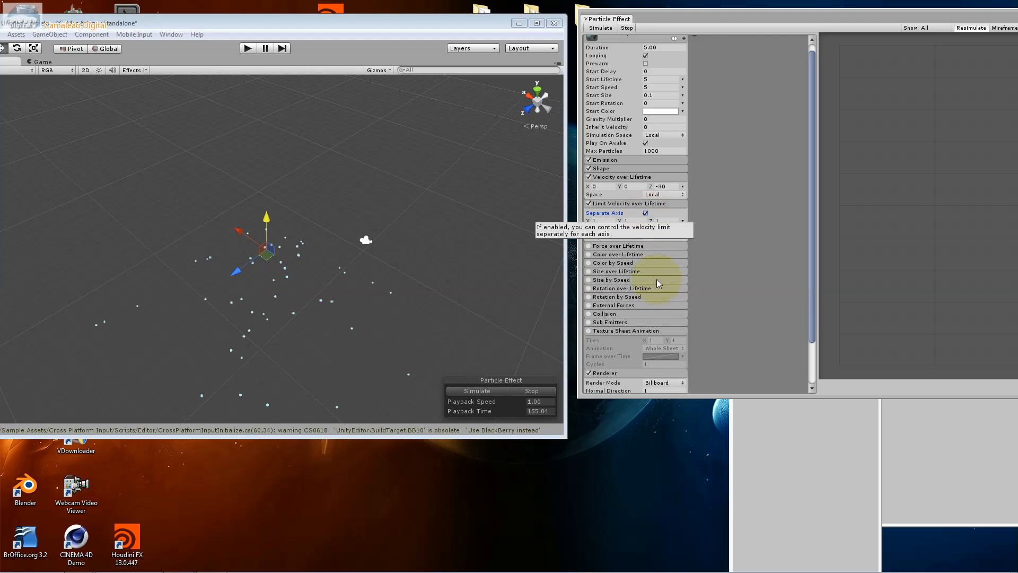
left_click(465, 393)
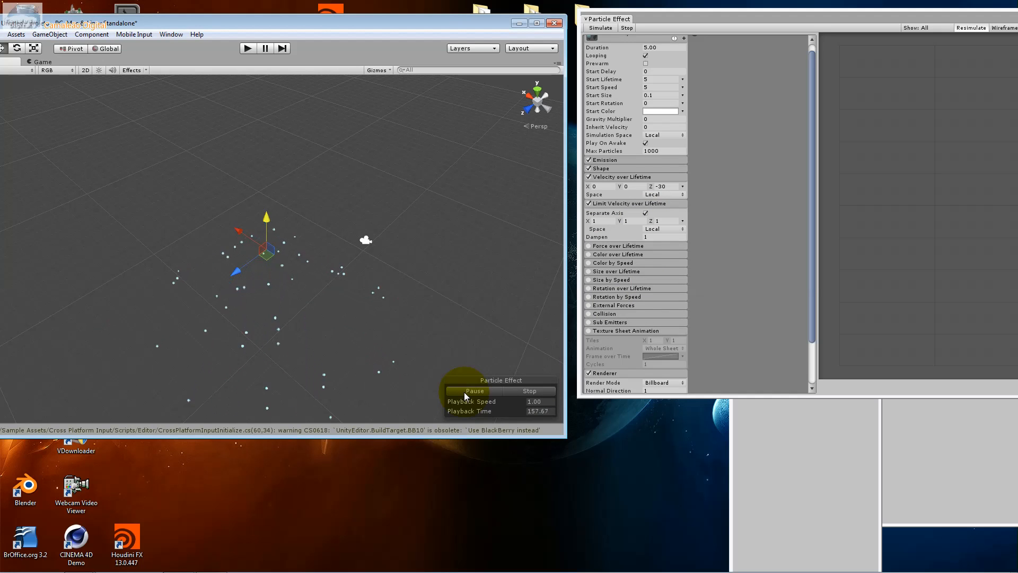
left_click(246, 49)
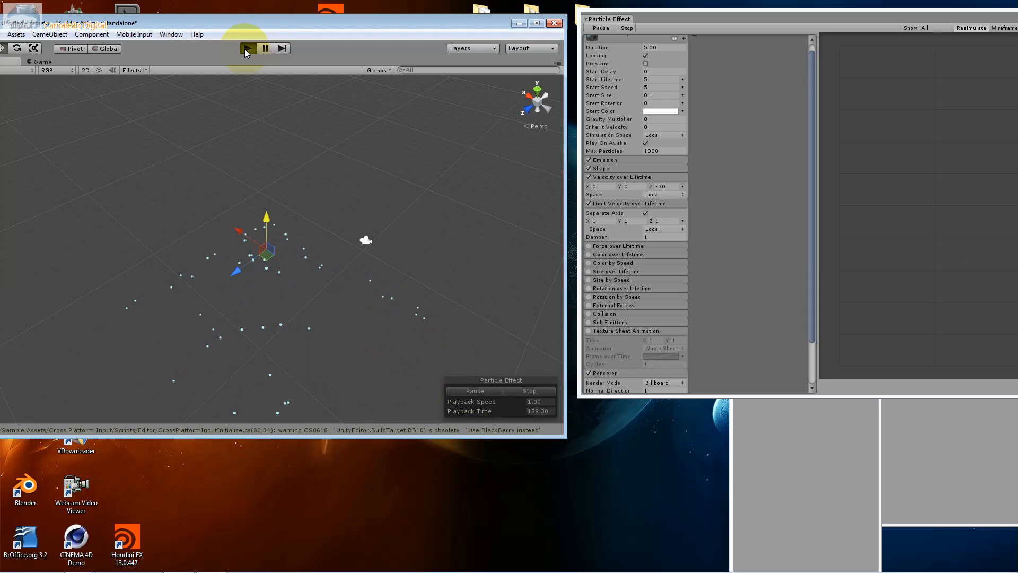
left_click(244, 49)
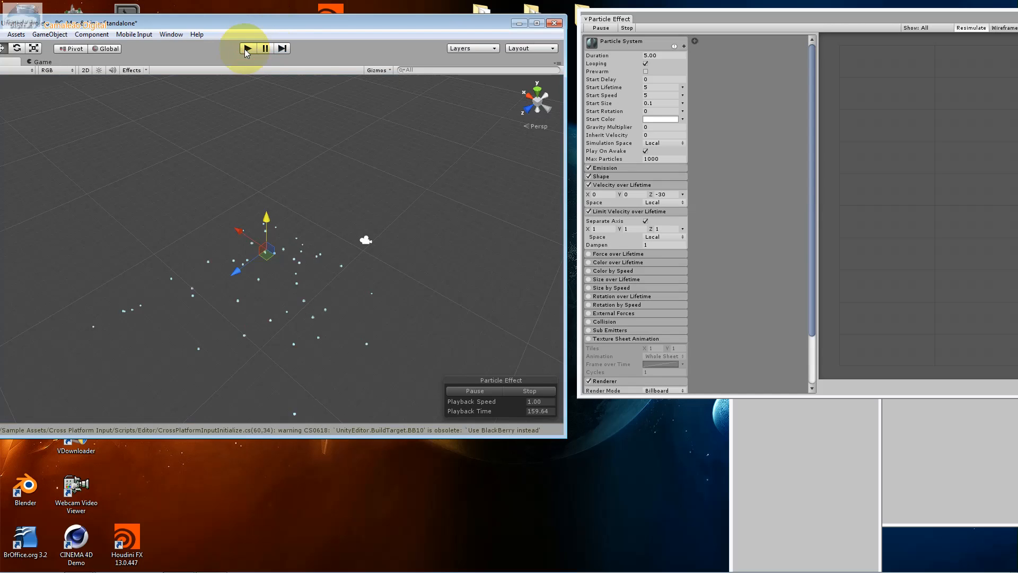
left_click(492, 391)
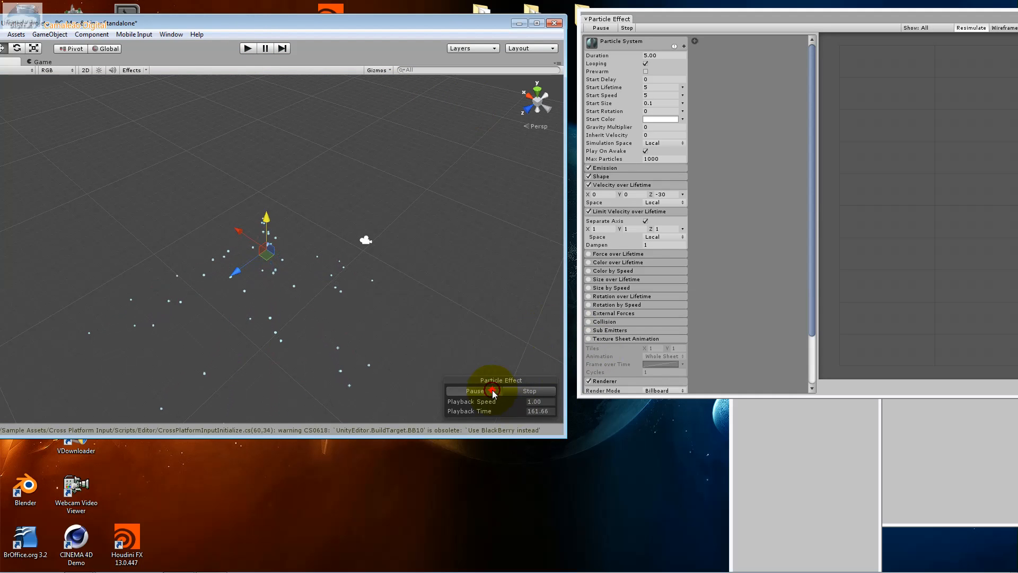
Move the scene's camera up and slightly forward toward the particles, and test its view in play mode
left_click(368, 243)
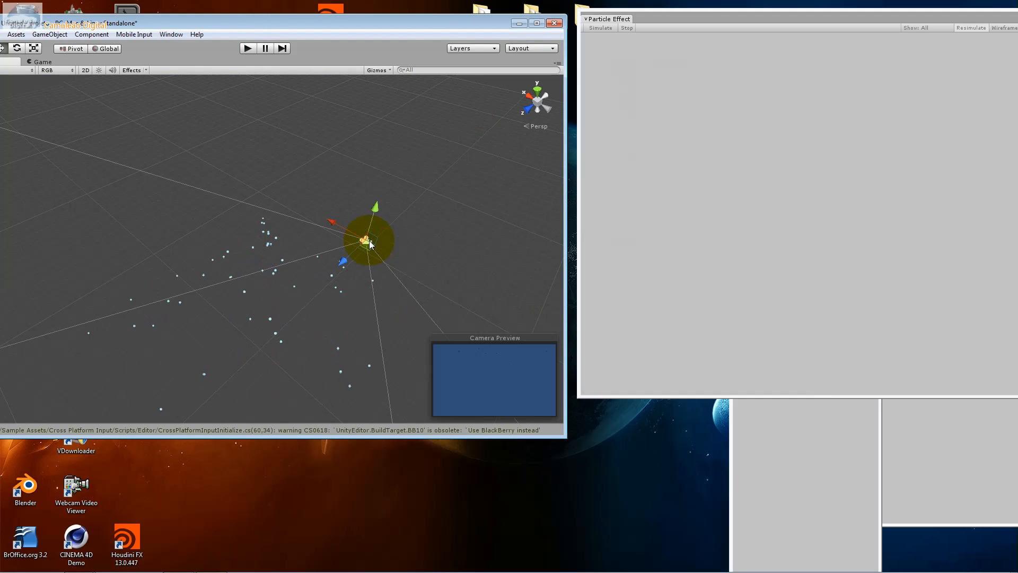
left_click(528, 113)
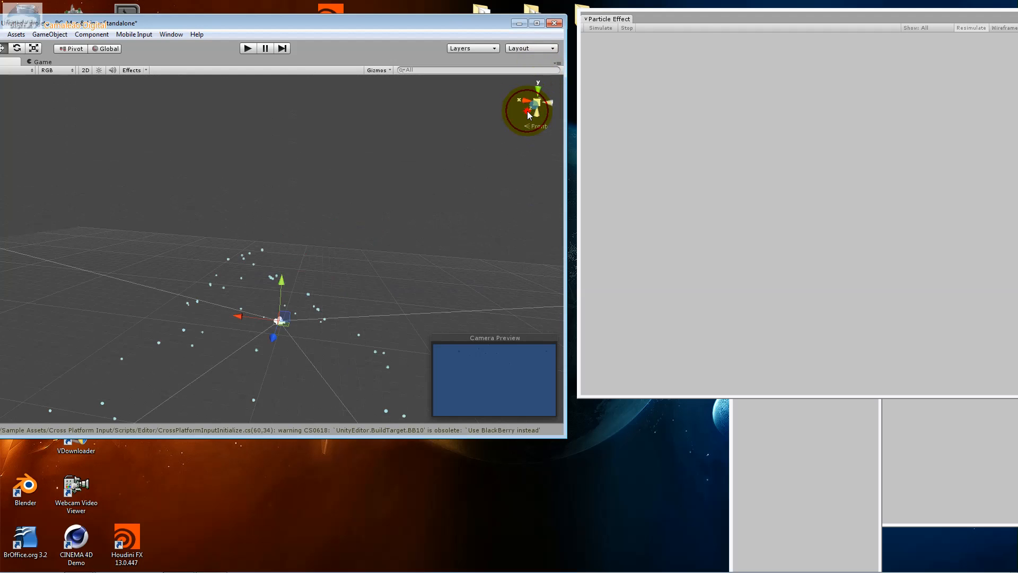
left_click_drag(256, 312, 257, 239)
left_click(548, 94)
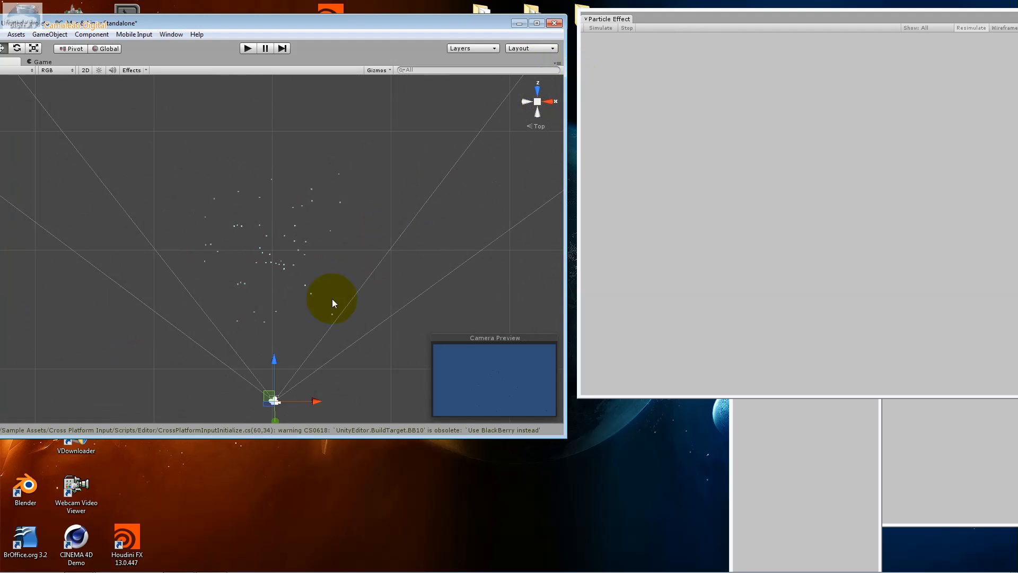
left_click_drag(277, 378, 274, 368)
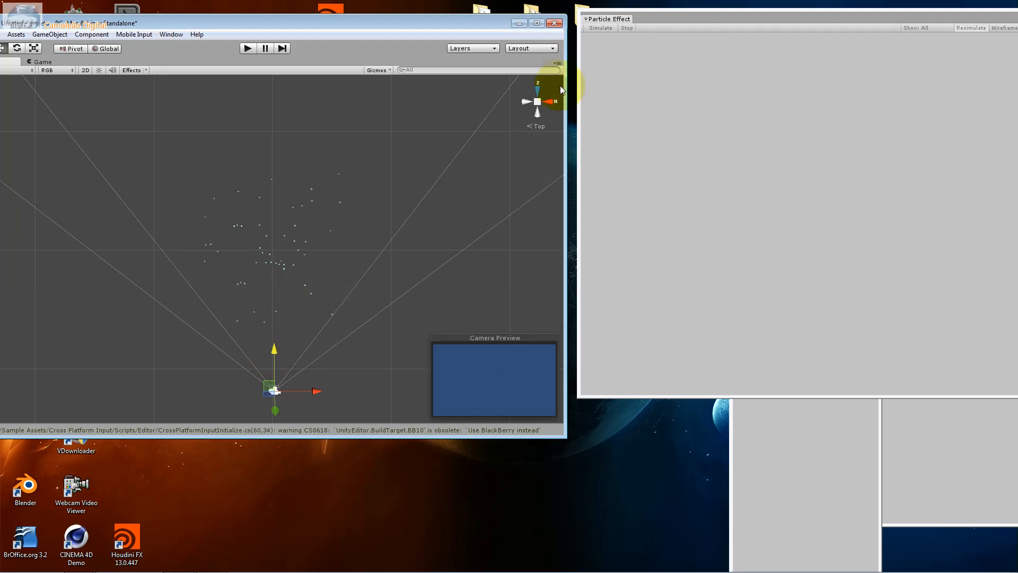
left_click(538, 108)
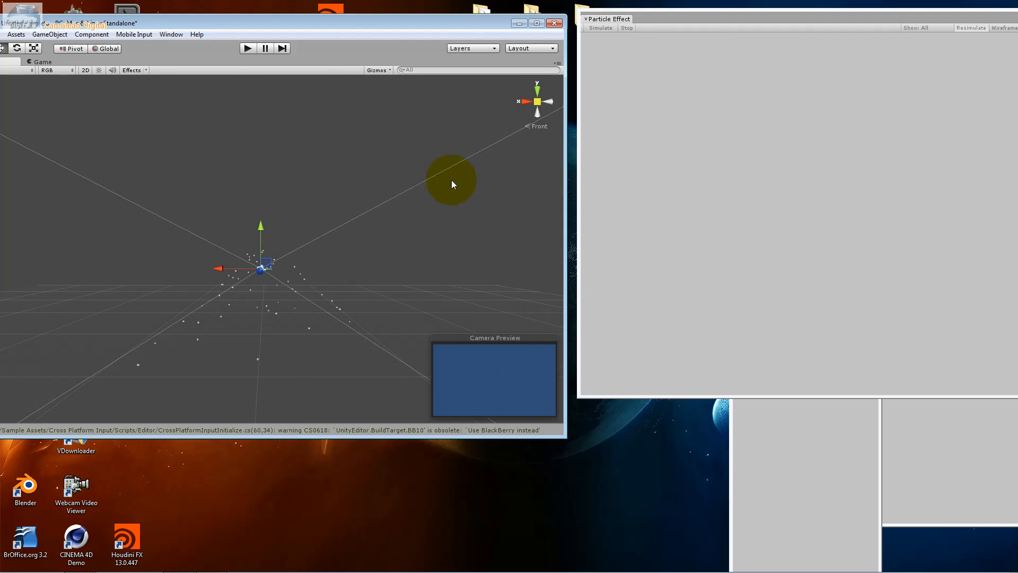
left_click(248, 49)
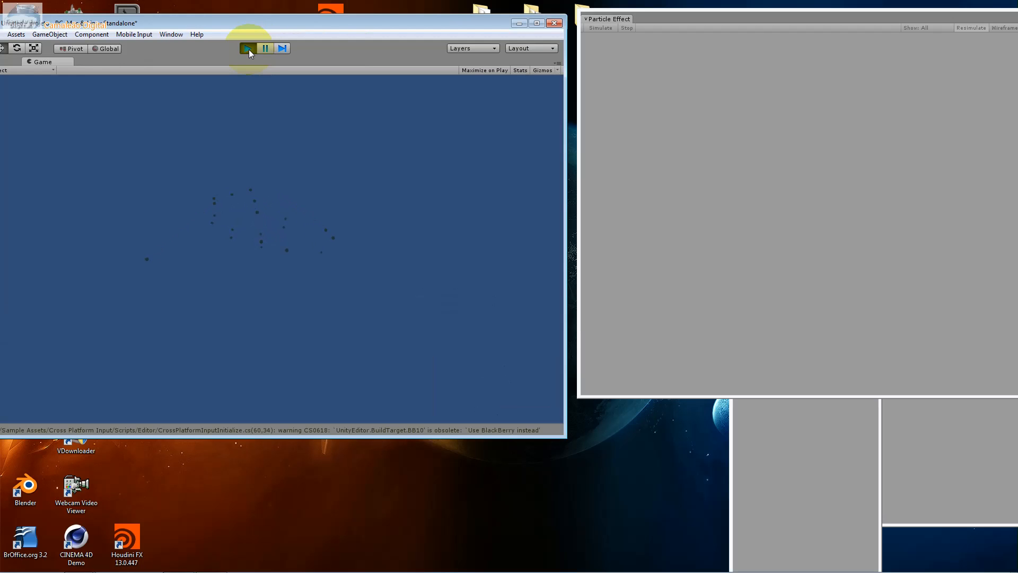
left_click(249, 48)
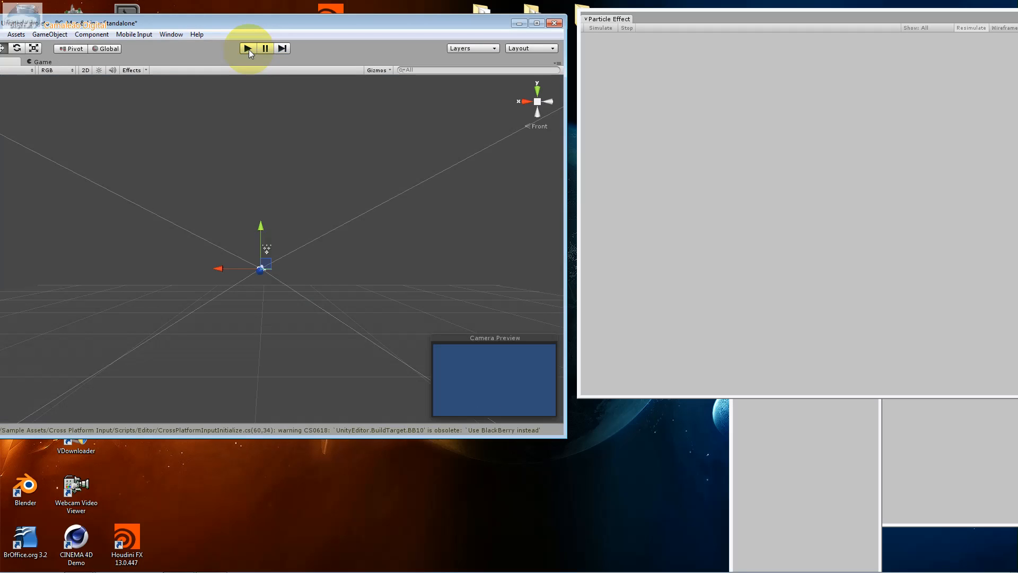
Shift the camera slightly up and sideways to align it with the emitter, and select the particle system from the top view
left_click_drag(259, 229, 258, 214)
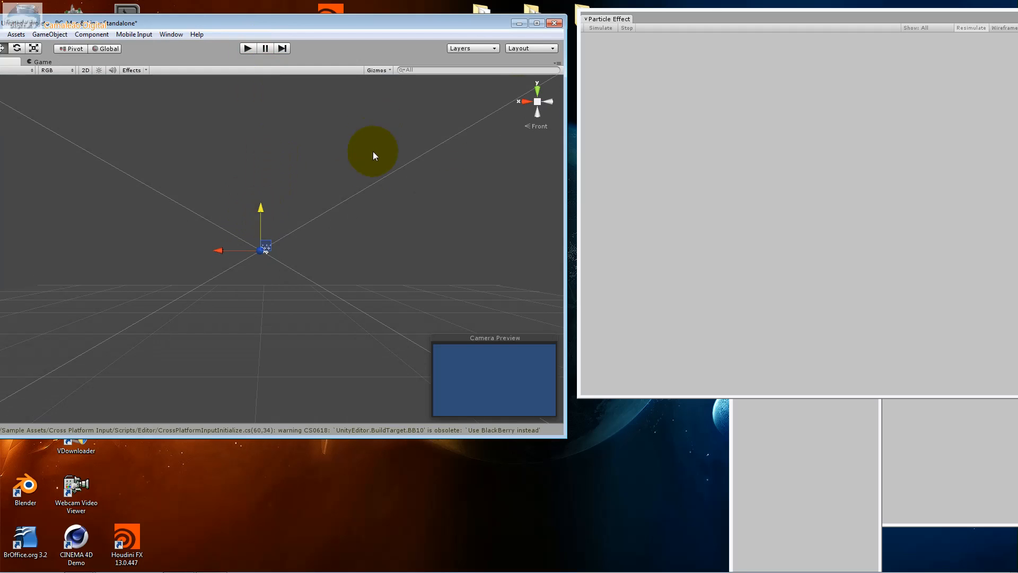
left_click_drag(226, 251, 229, 250)
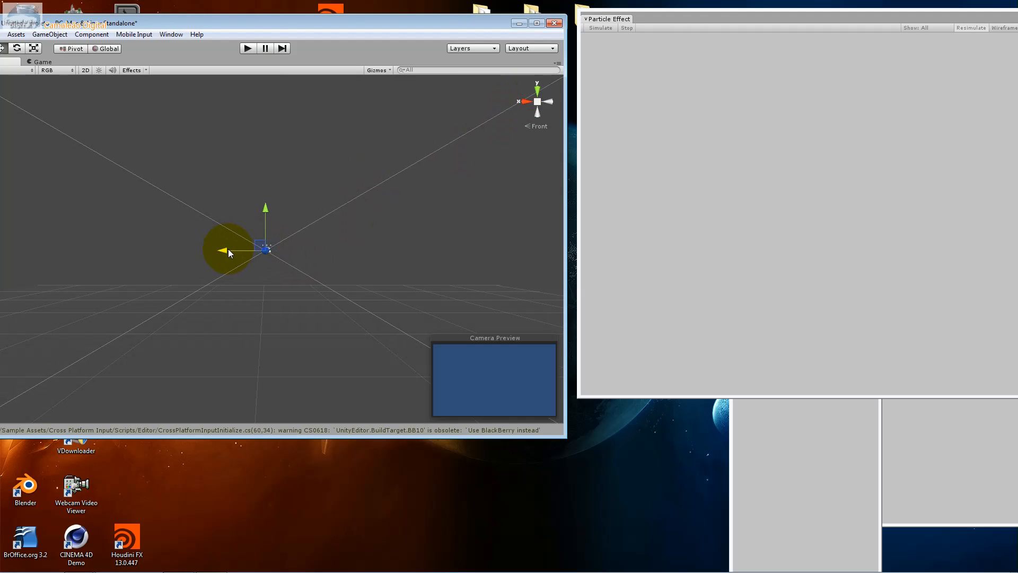
left_click(536, 91)
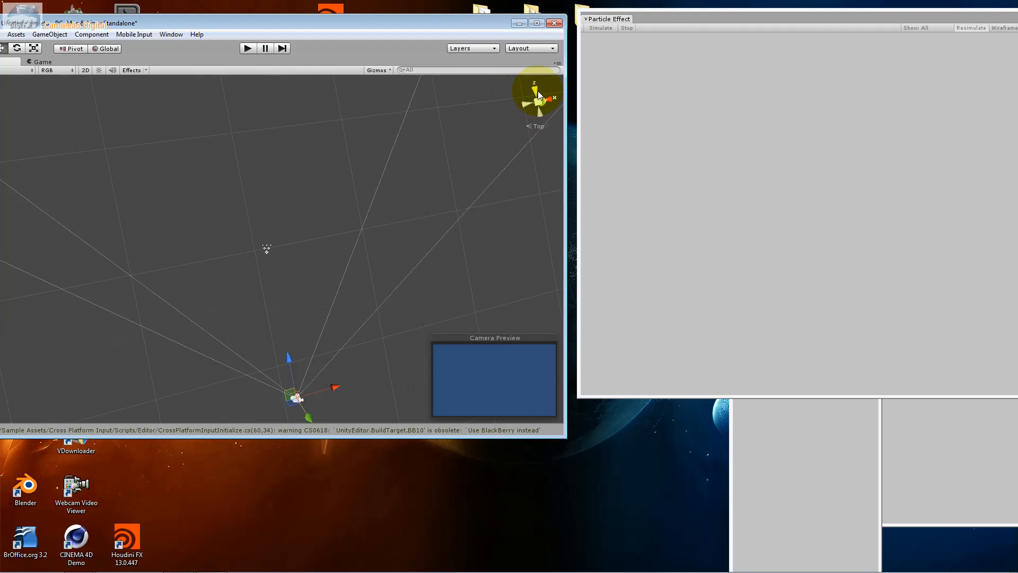
left_click(266, 248)
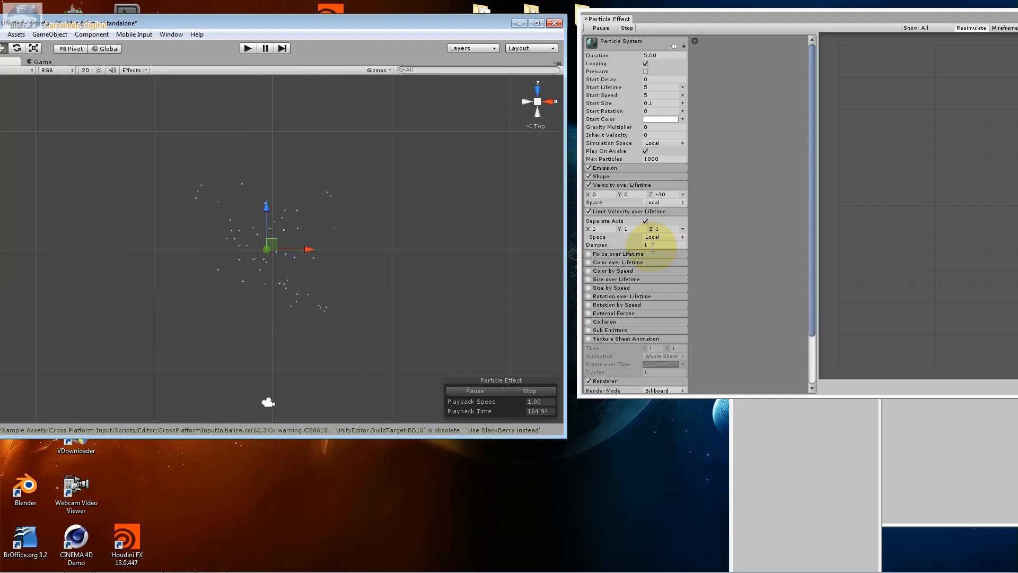
left_click(618, 254)
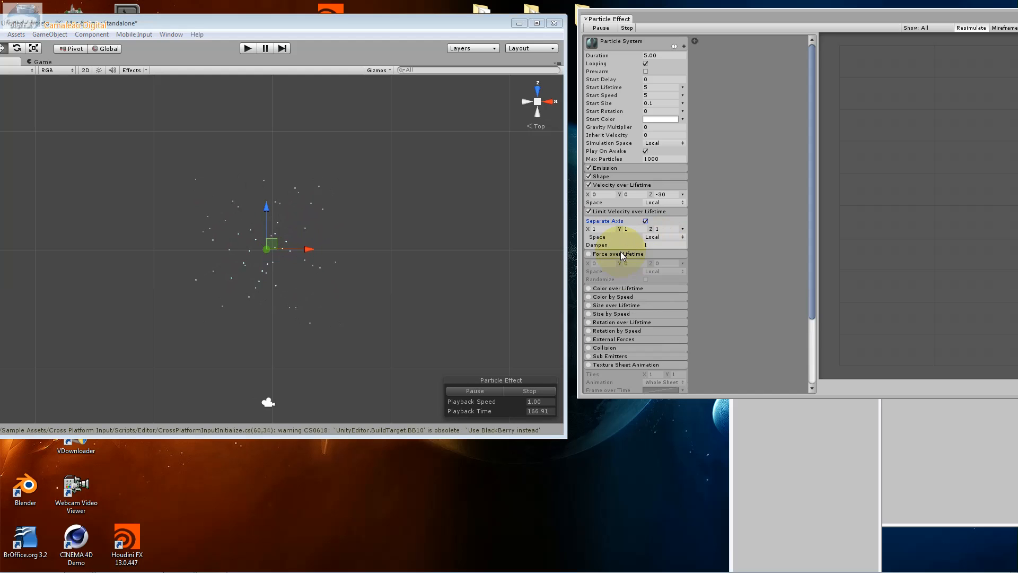
left_click(614, 254)
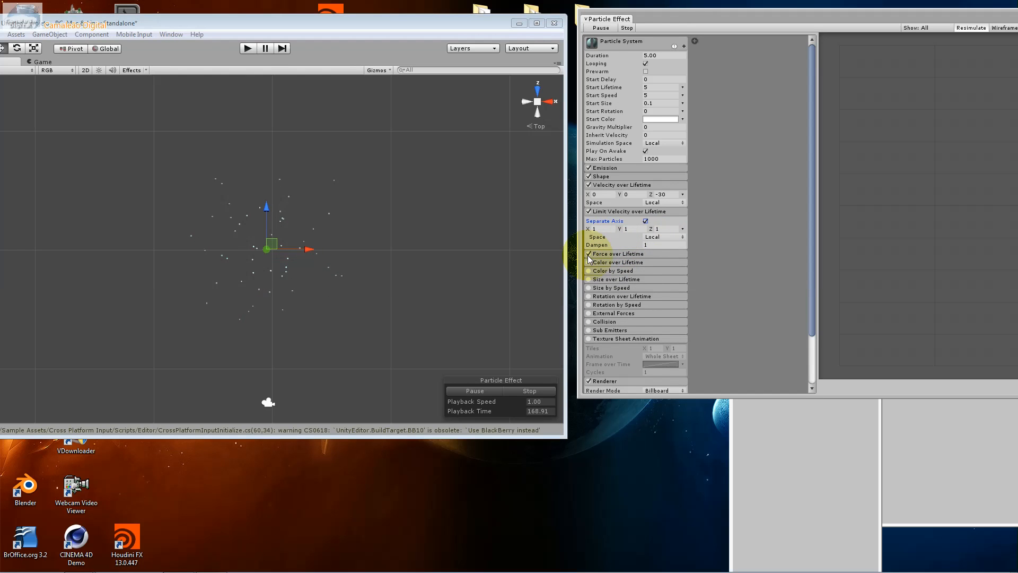
left_click(588, 254)
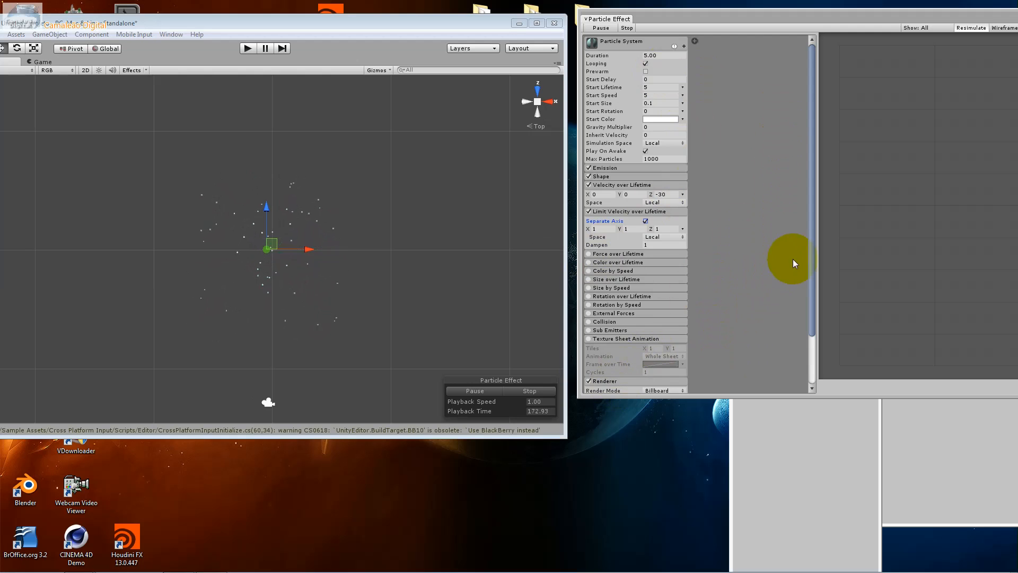
Try the fx_jetTrail, Mat_FxSnow and glass_stained materials on the particle renderer
left_click_drag(812, 257, 811, 312)
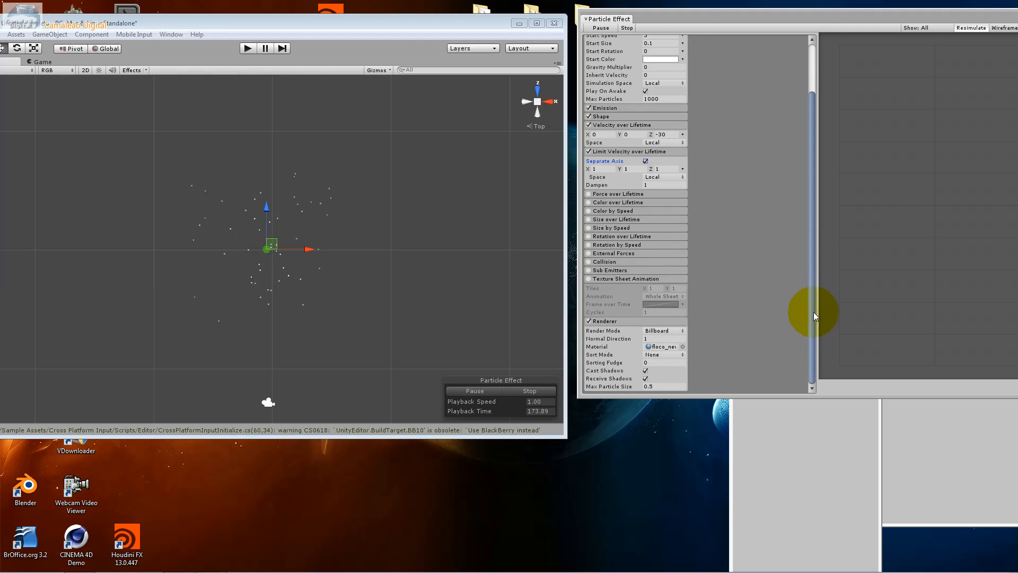
left_click(682, 346)
left_click(684, 347)
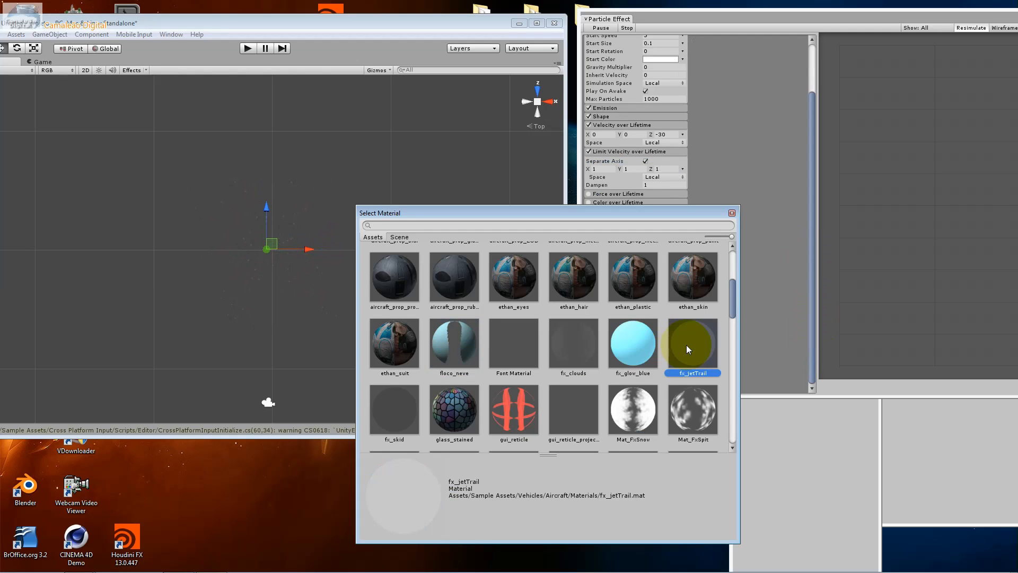
left_click(618, 402)
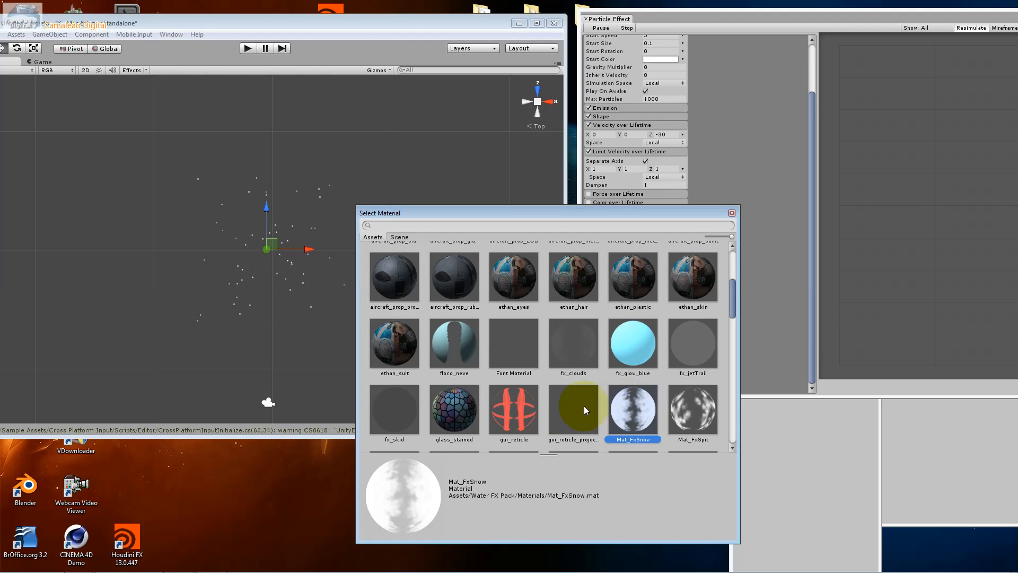
left_click(515, 414)
left_click(459, 408)
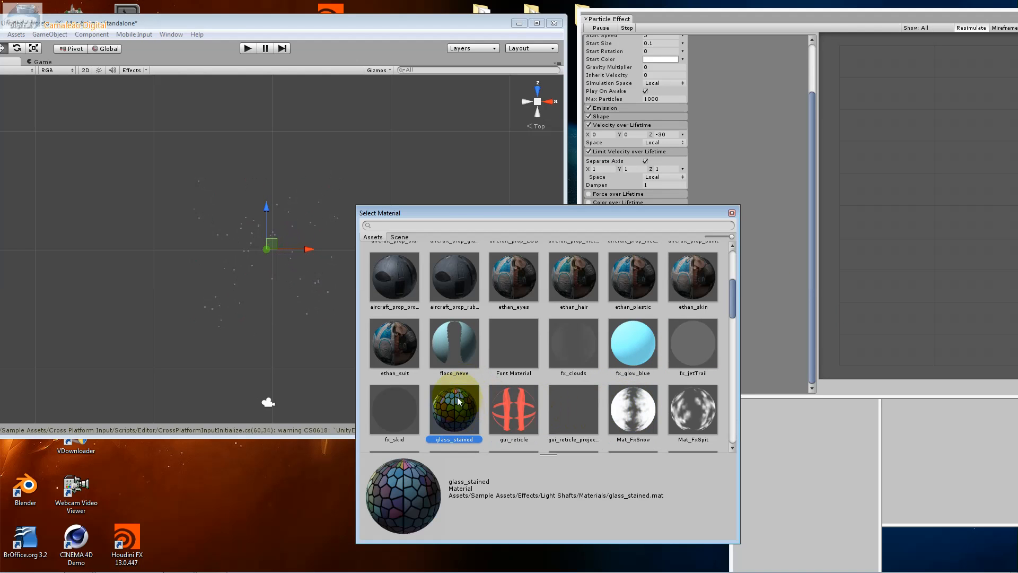
Try the skyCar_lightGlows and tesselated_bump_specular materials on the particles, and return to the start of the material list
left_click_drag(731, 308, 719, 421)
scroll(717, 418, "up", 1)
left_click(396, 289)
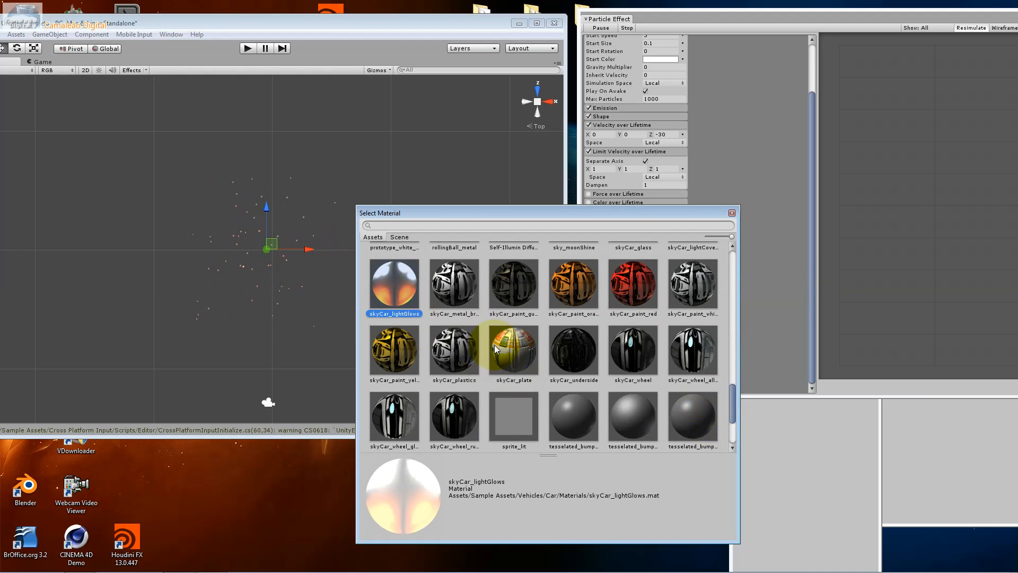
left_click(576, 406)
left_click_drag(731, 401, 712, 258)
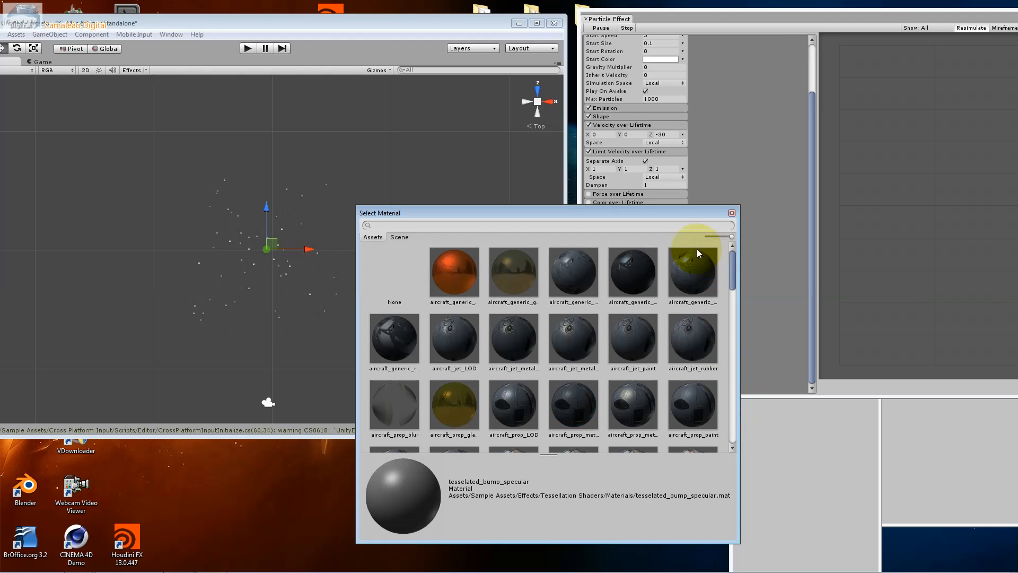
Try the aircraft_generic_glass and aircraft_generic_beacon materials on the particles, and assign fx_clouds to the renderer
left_click(526, 276)
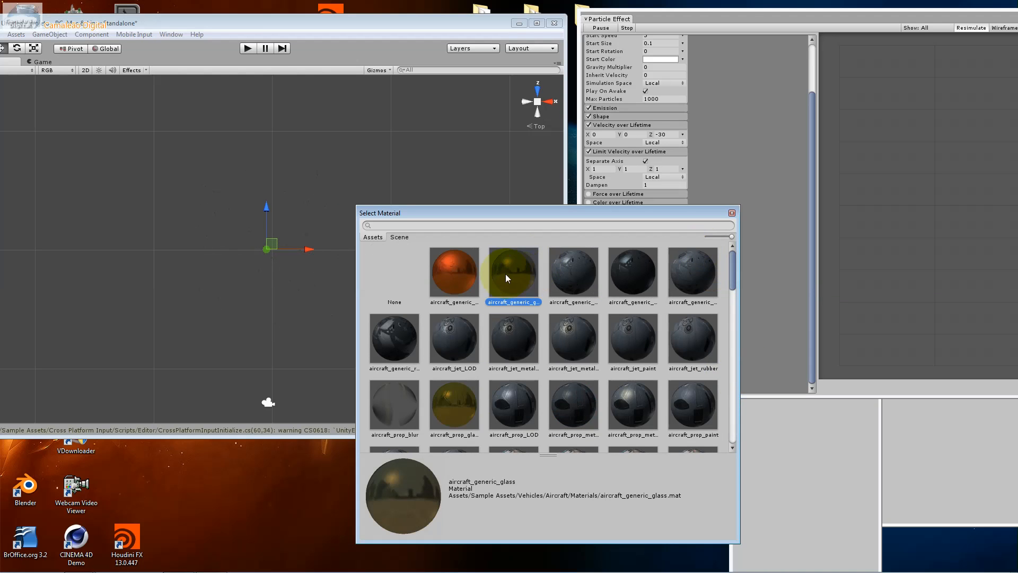
left_click(471, 272)
left_click_drag(733, 272, 733, 304)
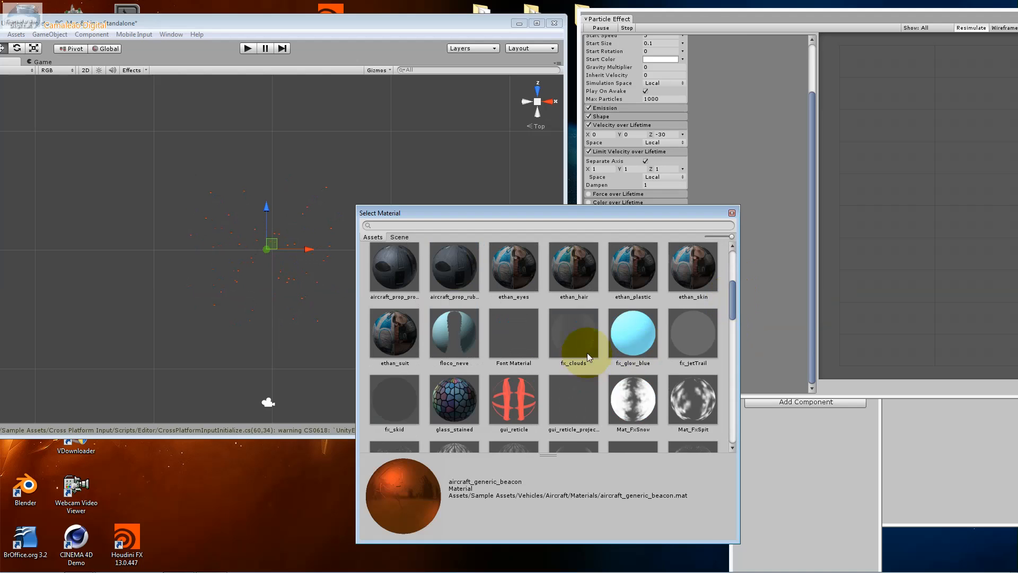
double_click(573, 344)
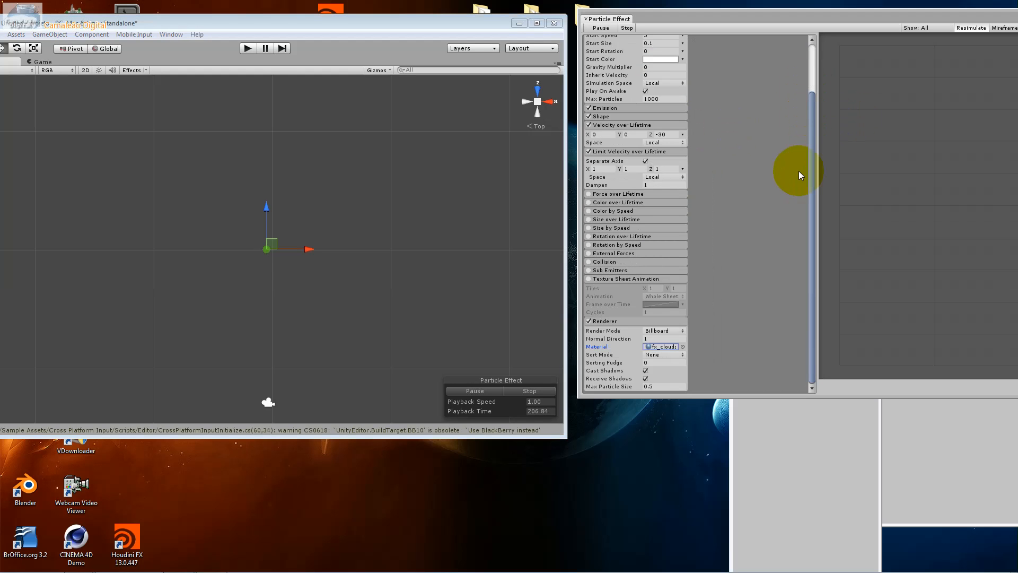
Assign the floco_neve material to the particle renderer again
left_click(680, 347)
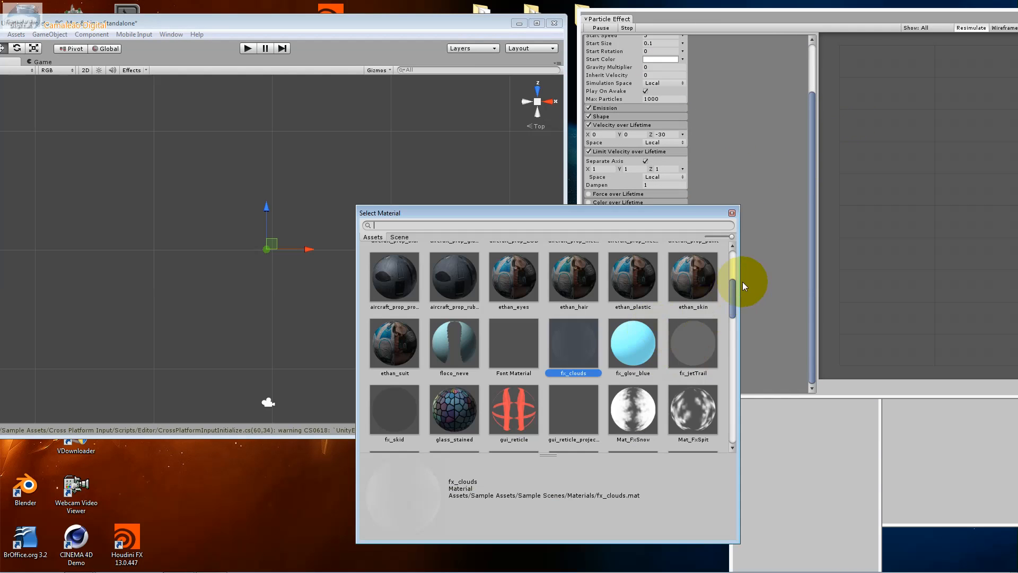
mouse_move(734, 298)
left_mouse_down()
mouse_move(740, 419)
mouse_move(733, 291)
left_mouse_up()
left_click(466, 356)
double_click(465, 355)
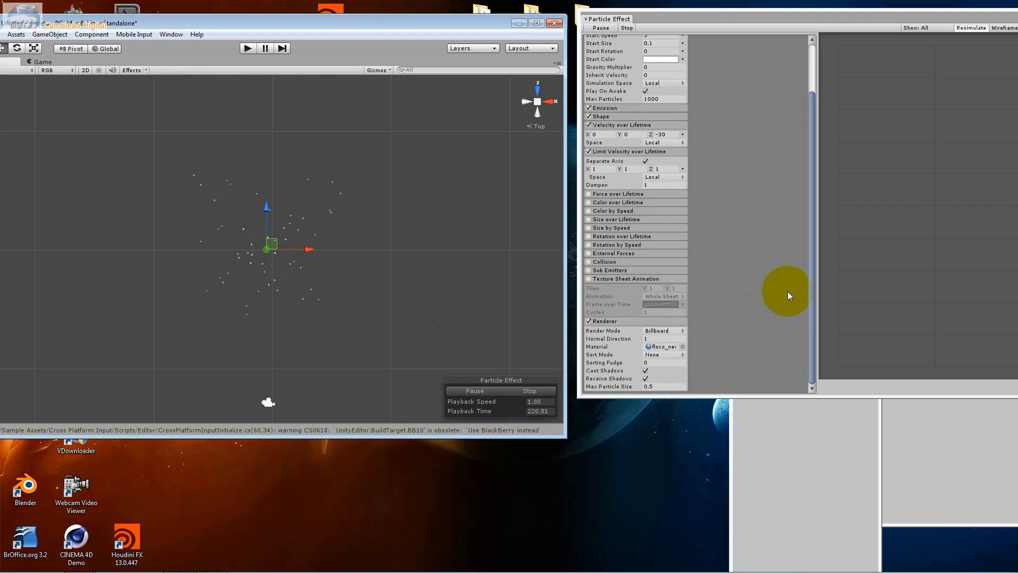
Set the particle renderer's Sort Mode to By Distance
left_click(810, 279)
left_click(647, 355)
left_click(682, 377)
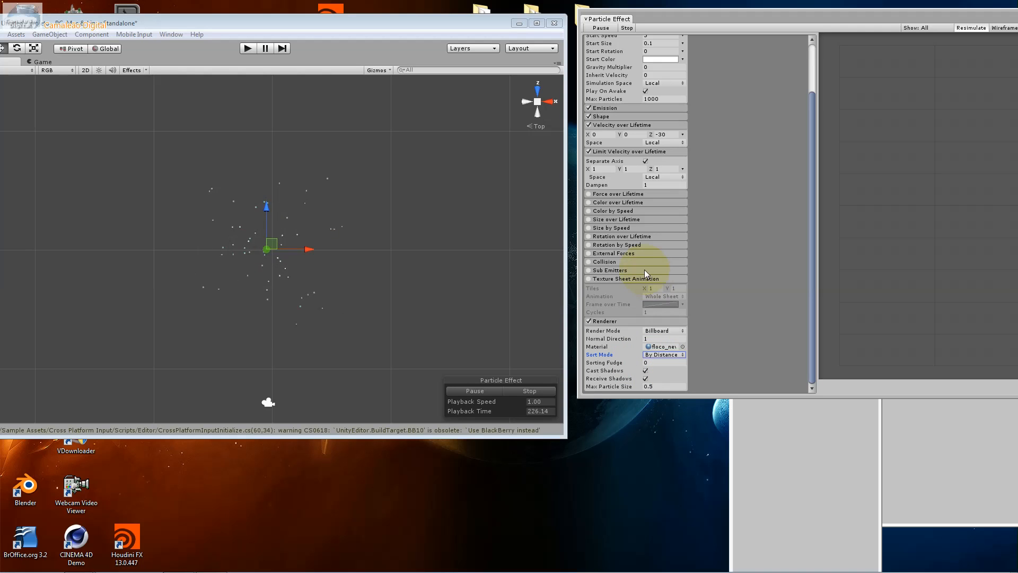
Enable the Force over Lifetime module and set its Space to World
left_click(605, 194)
left_click(589, 194)
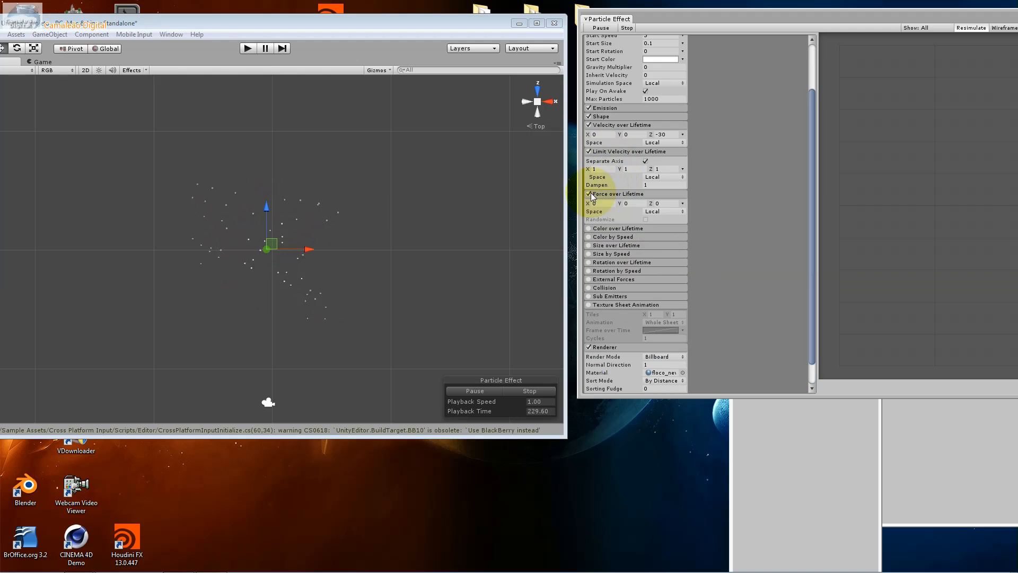
left_click(628, 203)
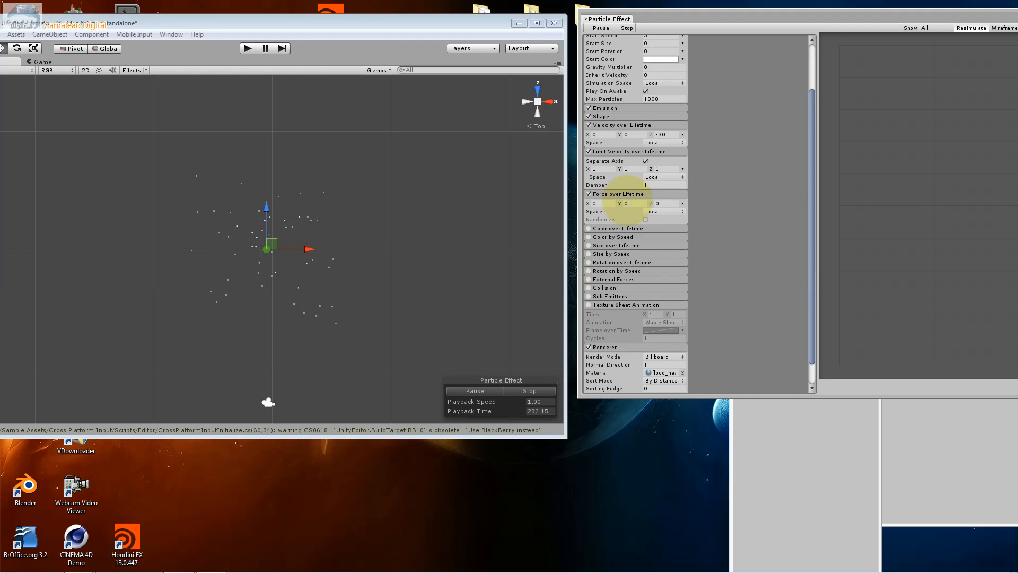
left_click(632, 203)
left_click(663, 211)
left_click(671, 231)
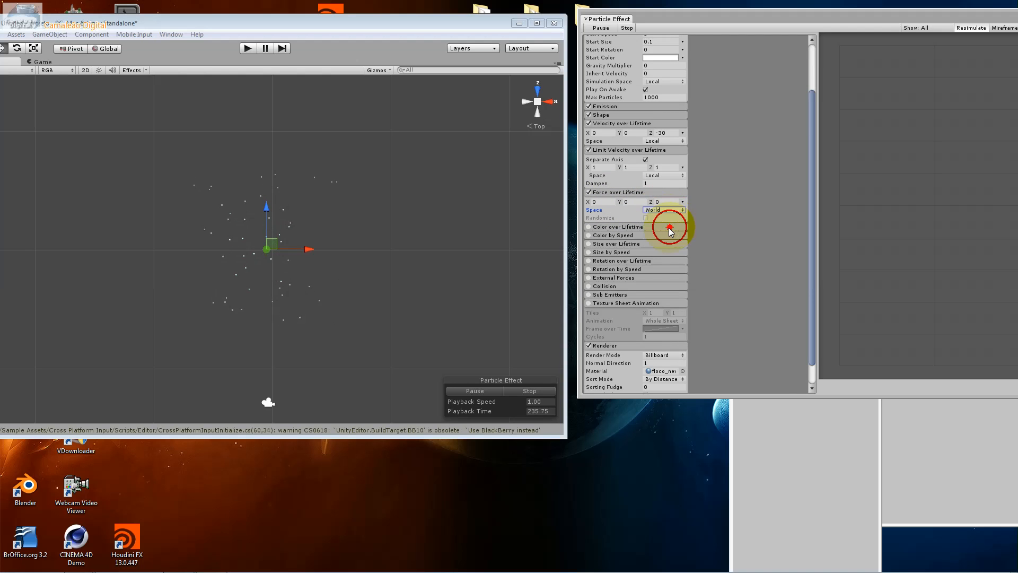
Try Force over Lifetime Z values of 20 and -20, check the particles from the front, and set Z to -200
left_click(651, 203)
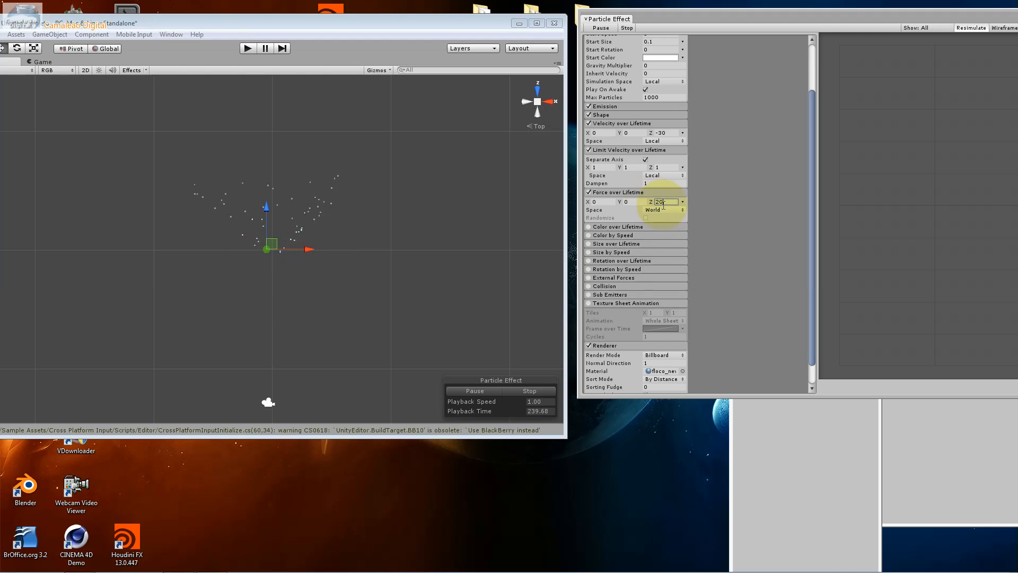
left_click_drag(664, 202, 649, 201)
type("-2")
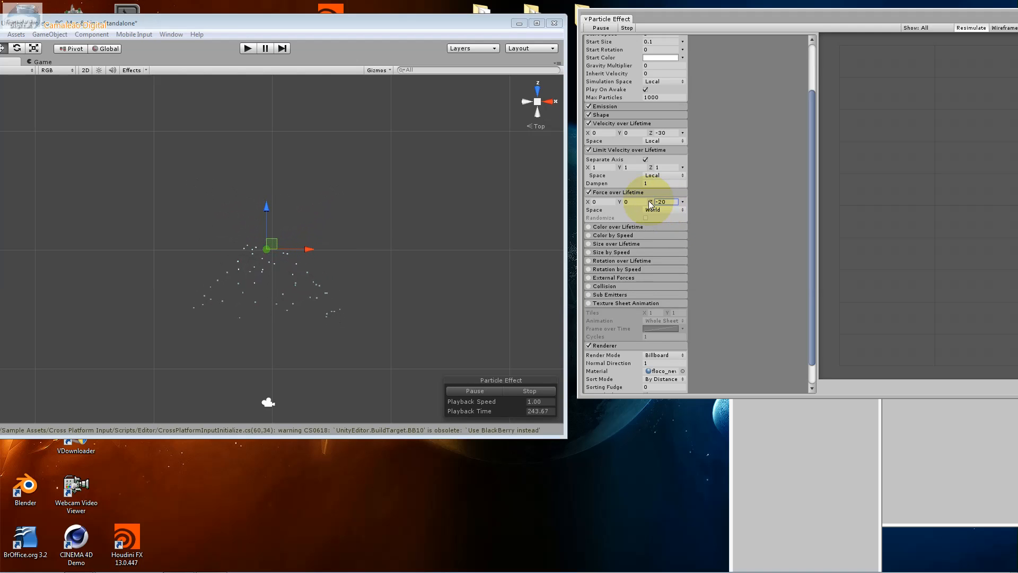
left_click(538, 89)
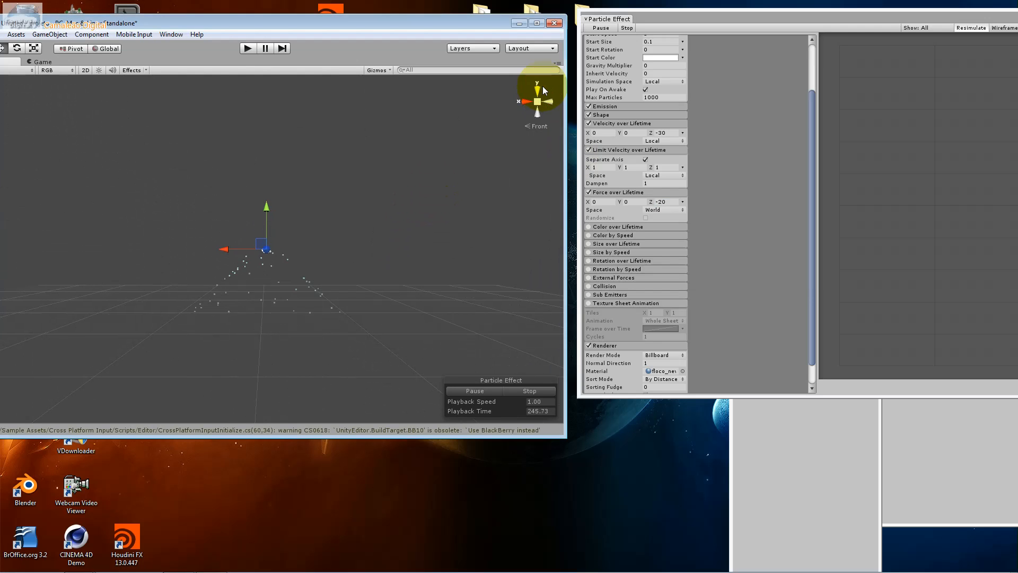
left_click(664, 202)
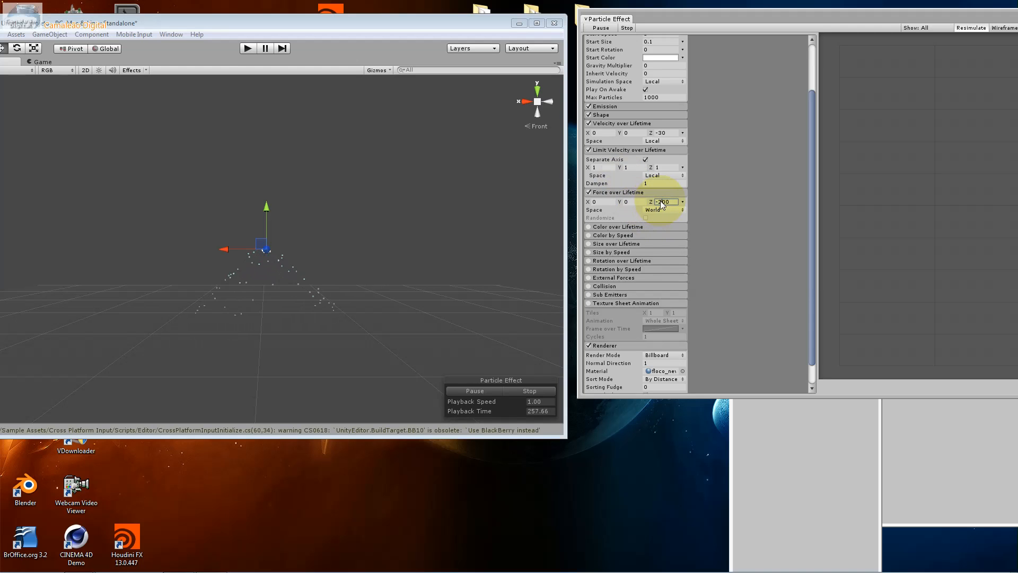
Enable the Color over Lifetime module and inspect its color gradient
left_click(629, 227)
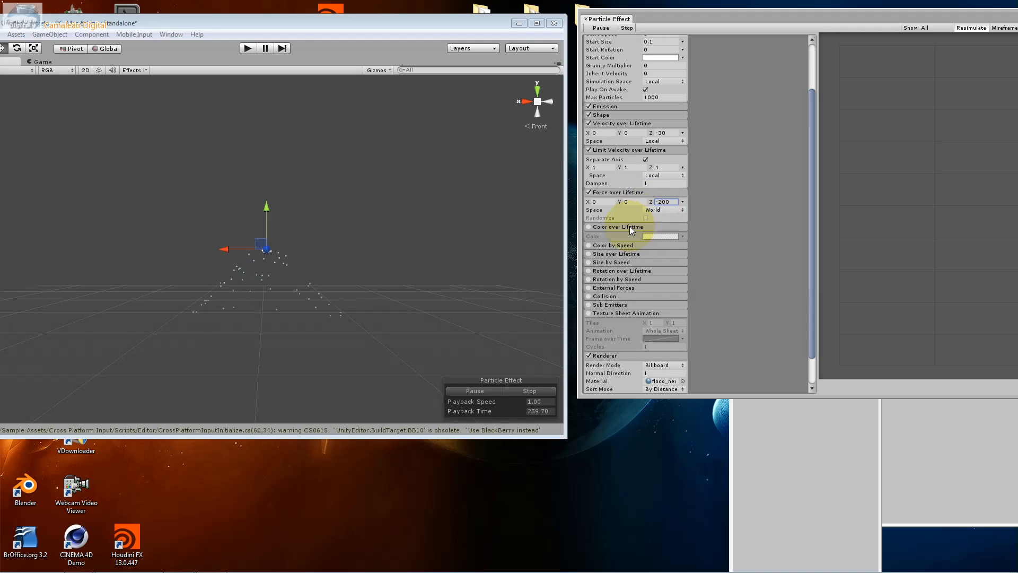
left_click(597, 227)
left_click(589, 227)
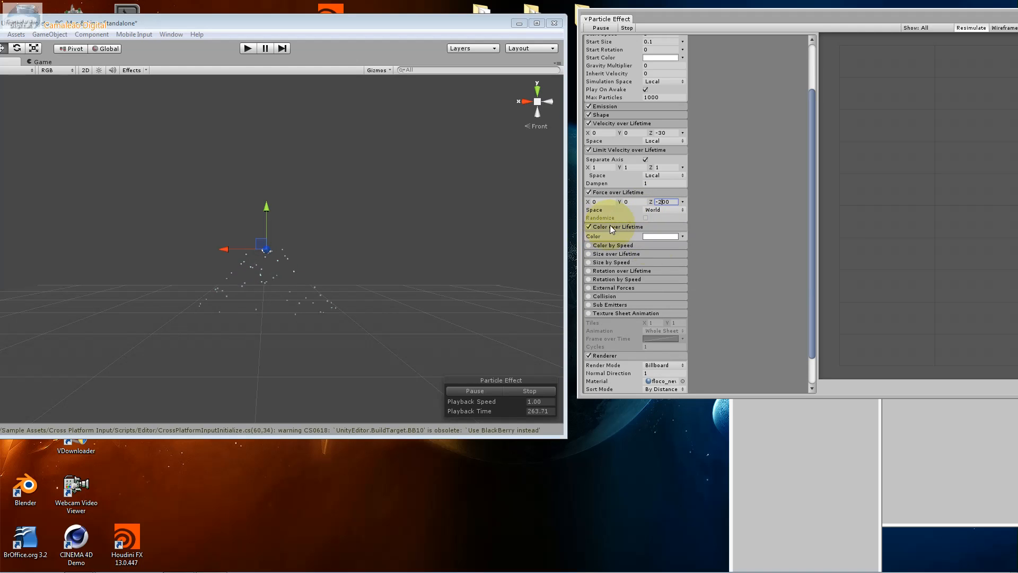
left_click(670, 236)
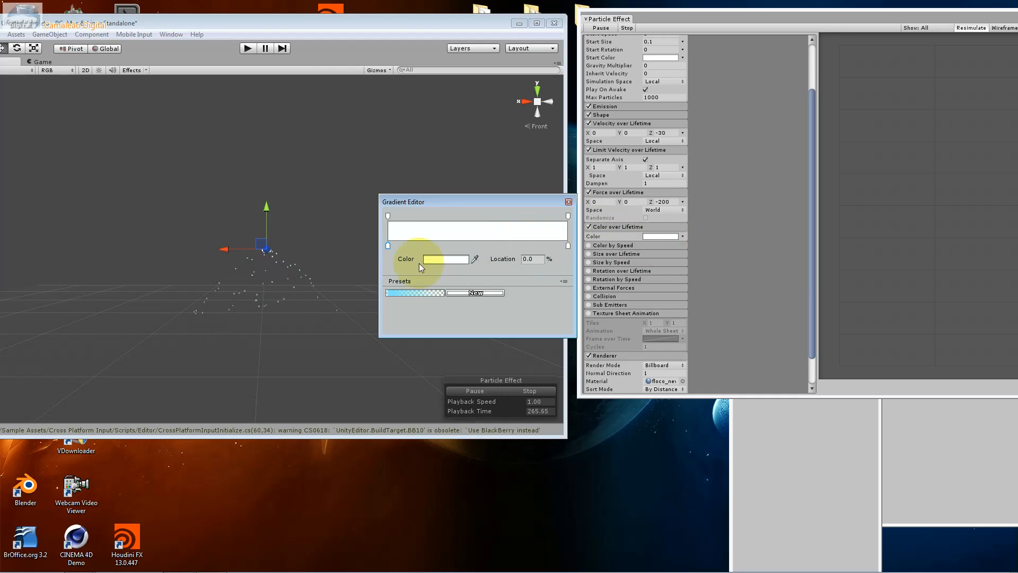
left_click(568, 202)
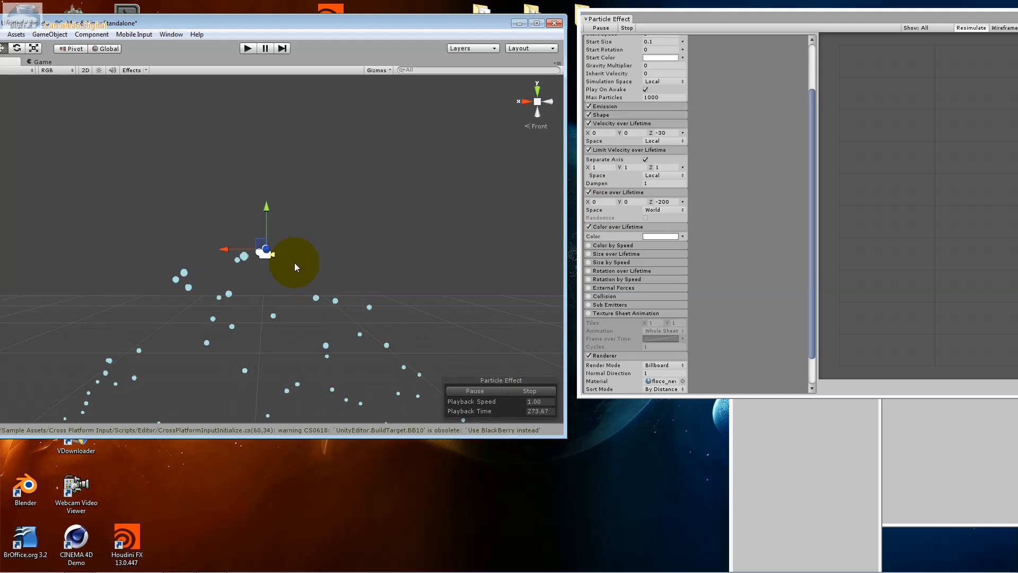
Add an alpha key to the Color over Lifetime gradient and place it at 43.5%
left_click_drag(118, 26, 161, 51)
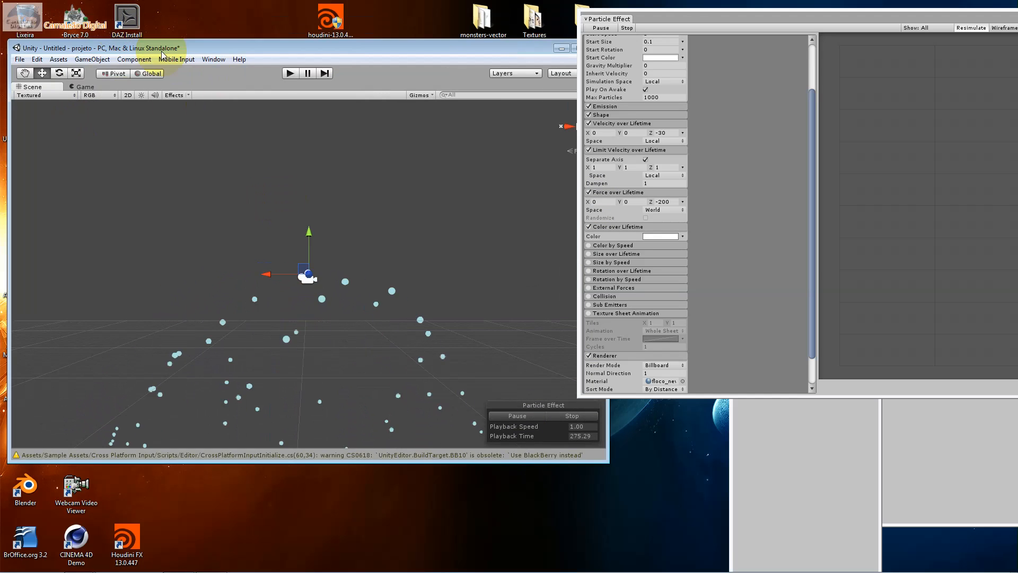
left_click(27, 75)
left_click_drag(314, 246, 338, 153)
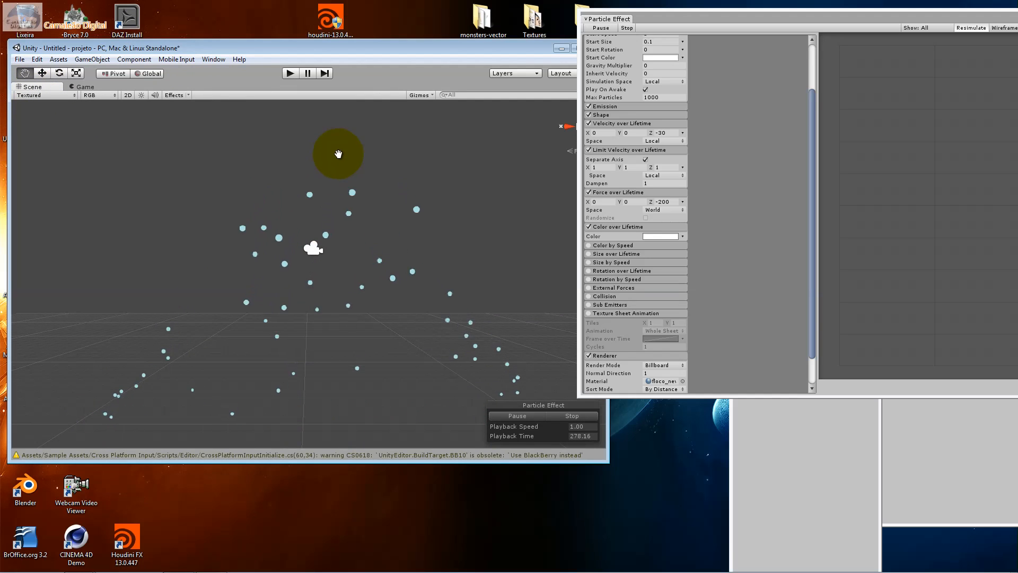
left_click(657, 235)
left_click(657, 232)
left_click(657, 236)
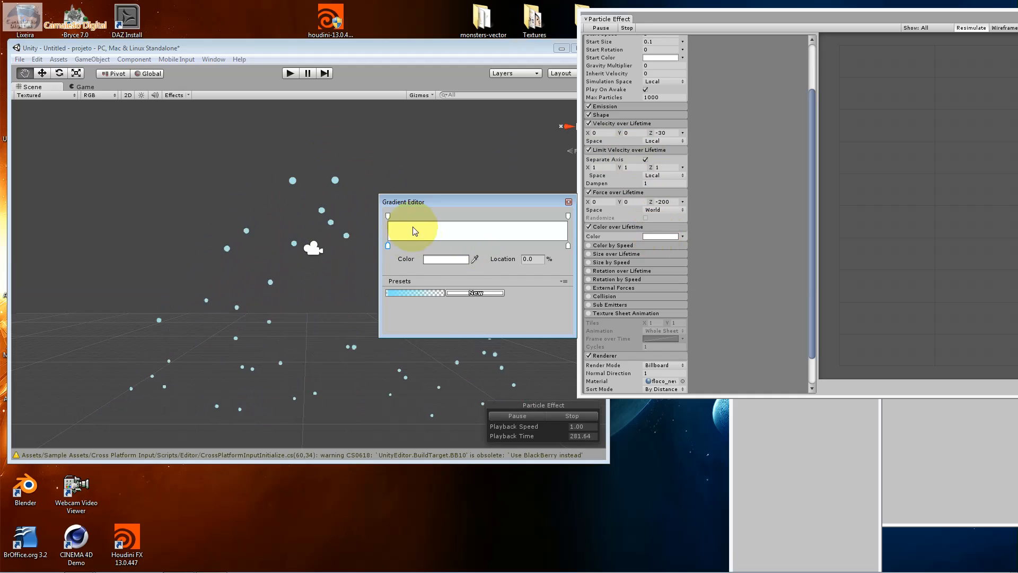
left_click(387, 216)
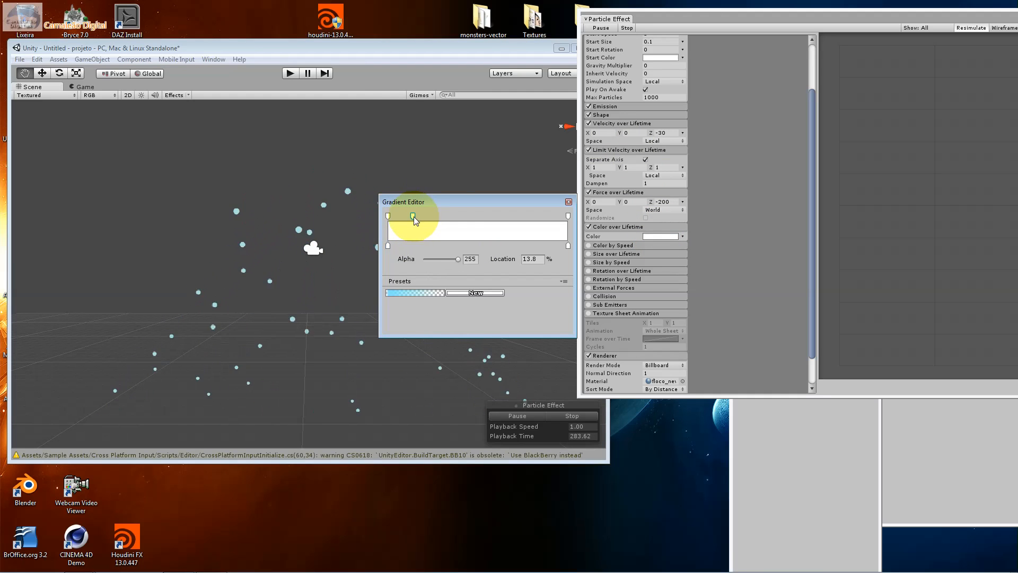
left_click(460, 215)
mouse_move(460, 214)
left_mouse_down()
mouse_move(498, 213)
mouse_move(466, 211)
left_mouse_up()
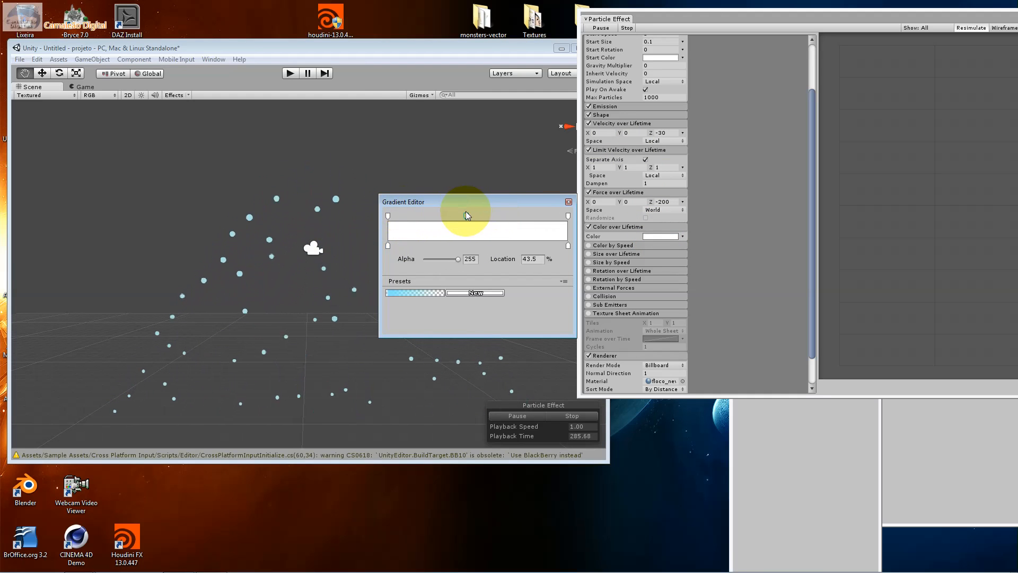
Pause the simulation, set the middle alpha key of the Color over Lifetime gradient to 50.6% with alpha 86, and save it as a preset
left_click(552, 418)
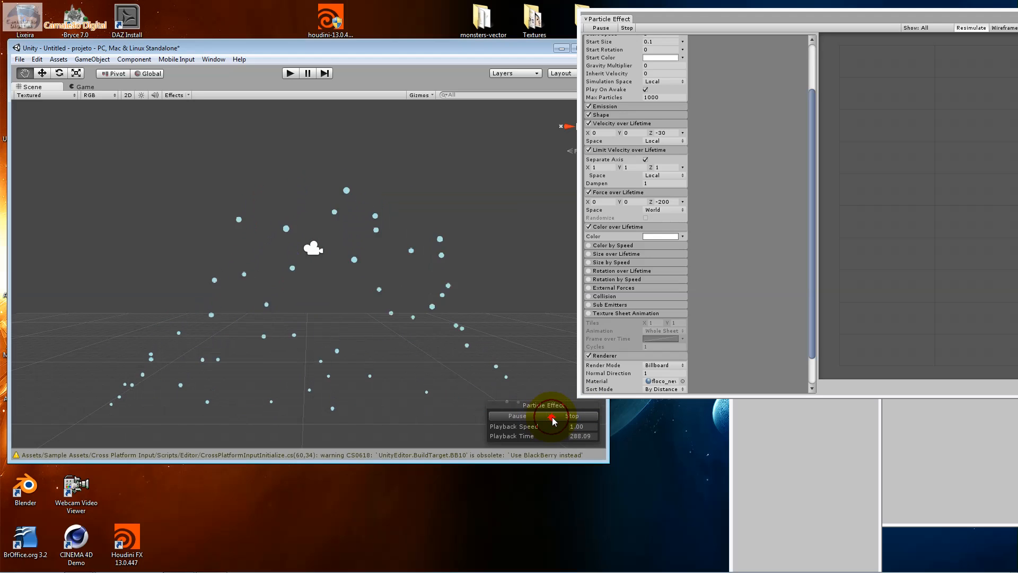
left_click(660, 236)
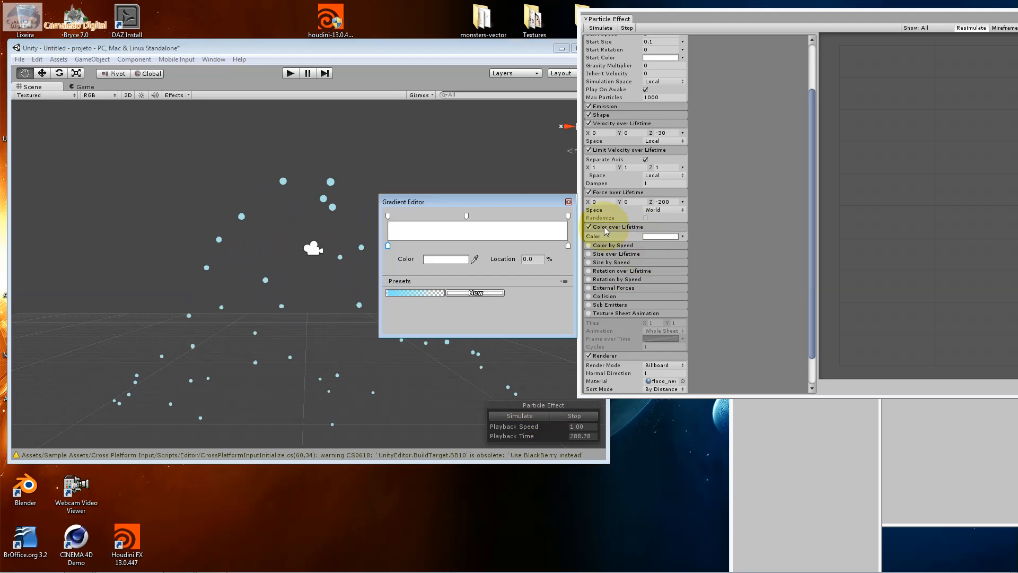
left_click(479, 217)
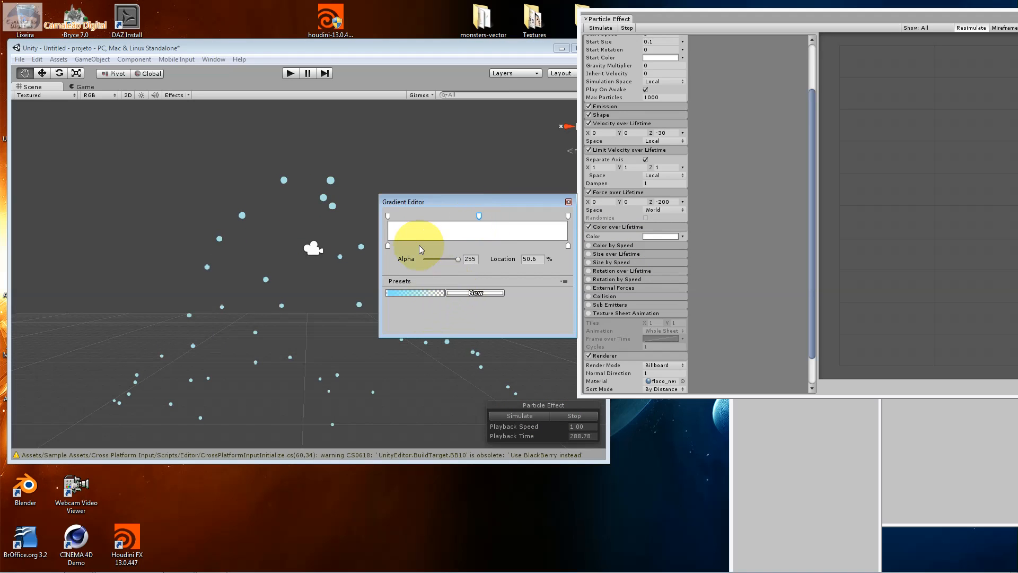
left_click_drag(458, 259, 436, 261)
left_click(530, 259)
left_click(462, 293)
left_click(467, 295)
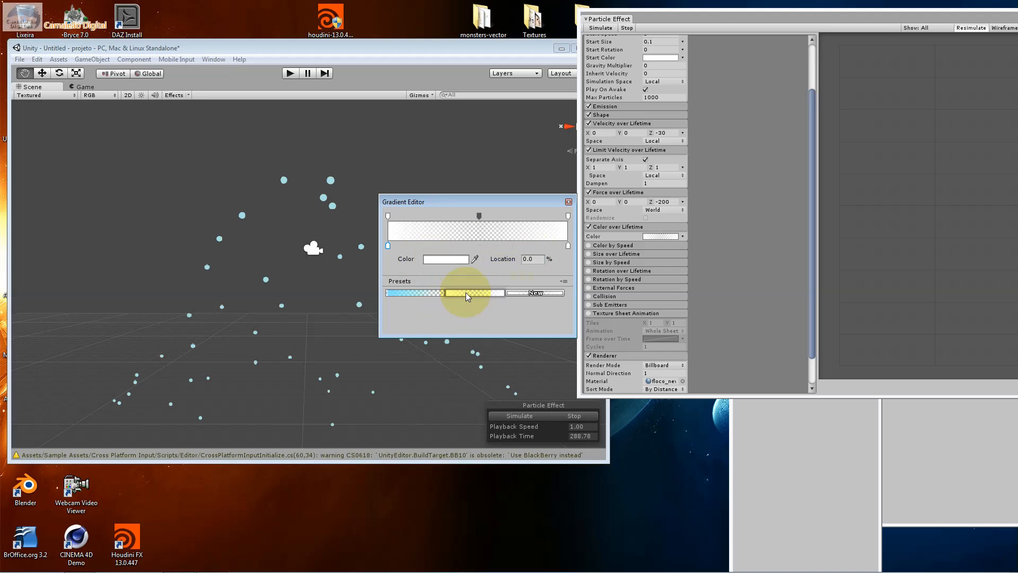
Color the gradient's start key light blue (RGB 123, 213, 249) and save the gradient as another preset
left_click(446, 260)
left_click_drag(243, 286, 241, 273)
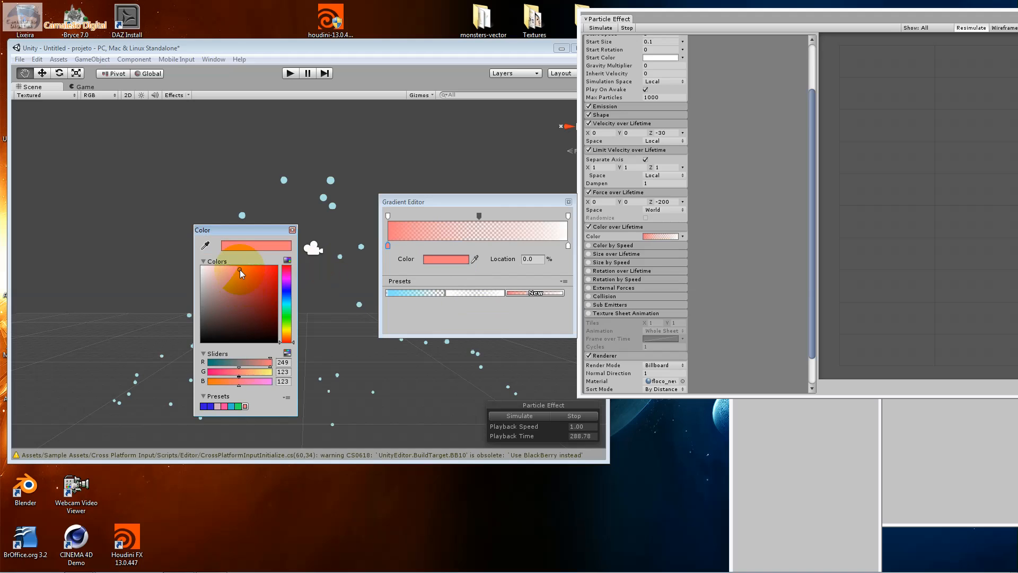
left_click(286, 300)
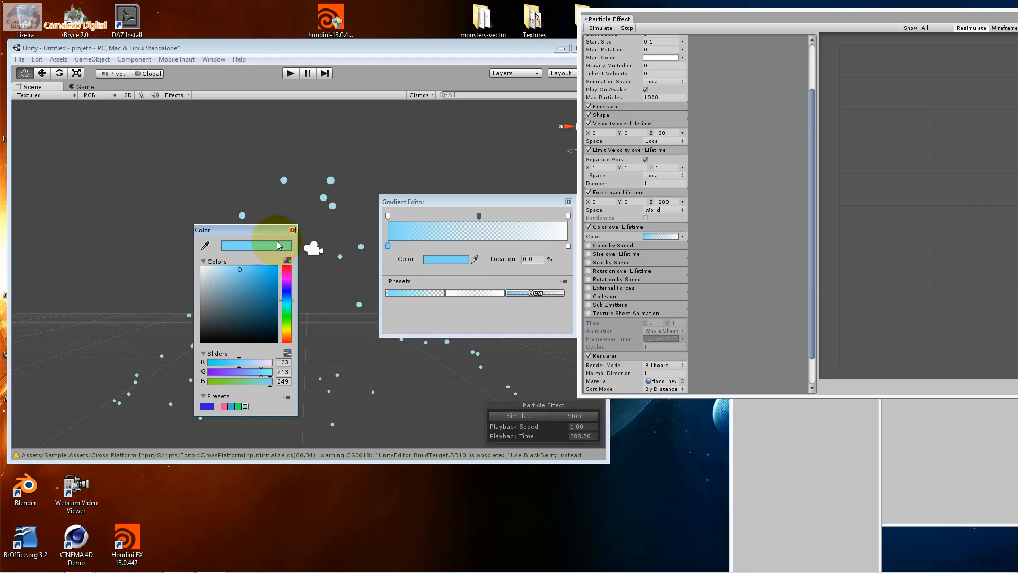
left_click(292, 230)
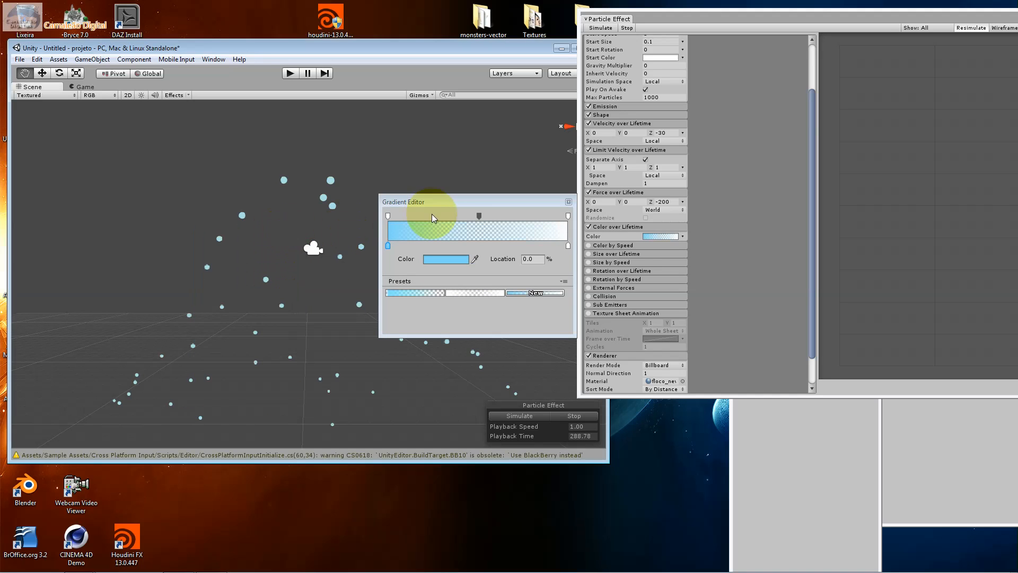
left_click(568, 217)
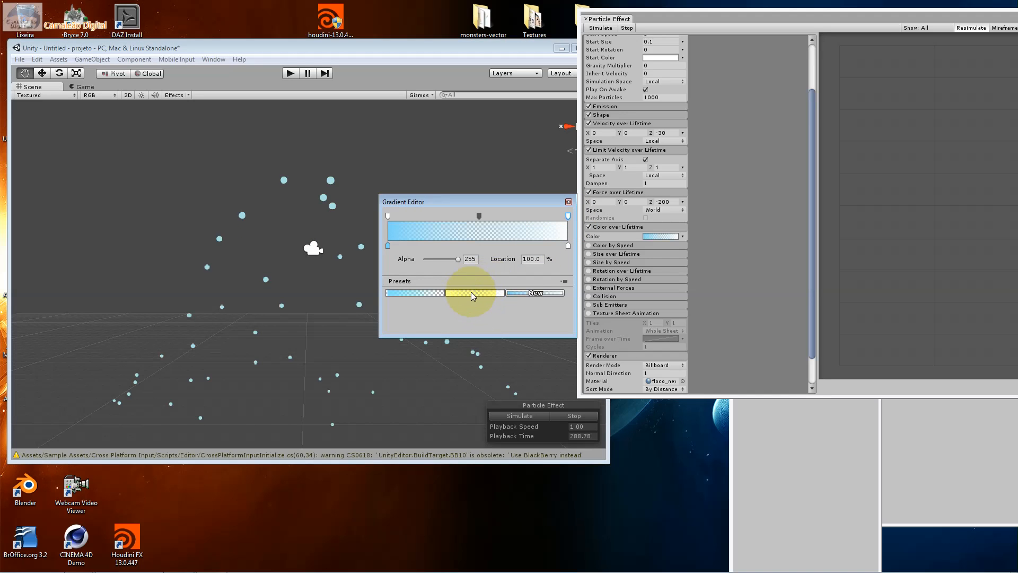
left_click(519, 292)
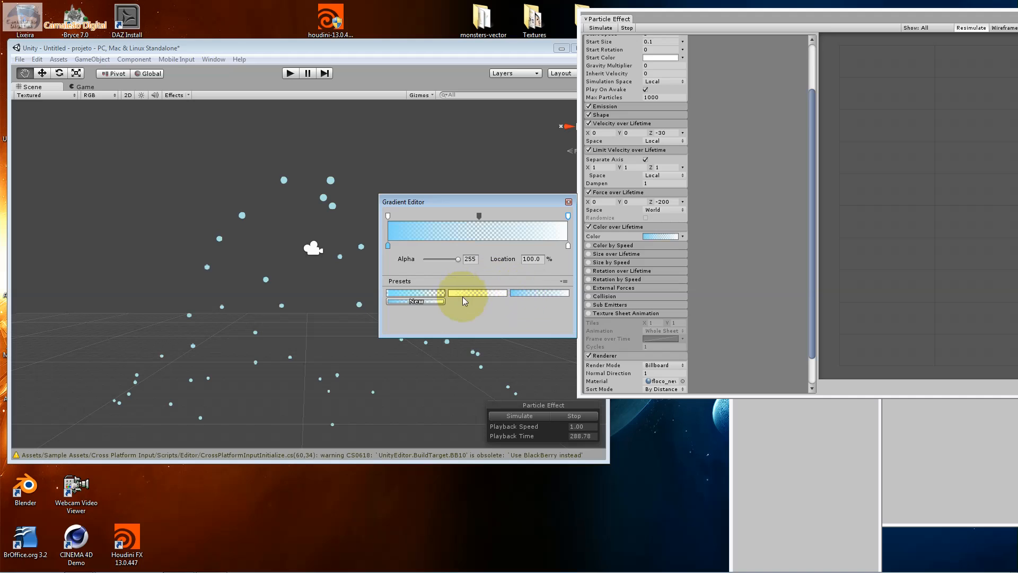
Apply the white fading preset and try a cyan color on the gradient's start key
left_click(464, 298)
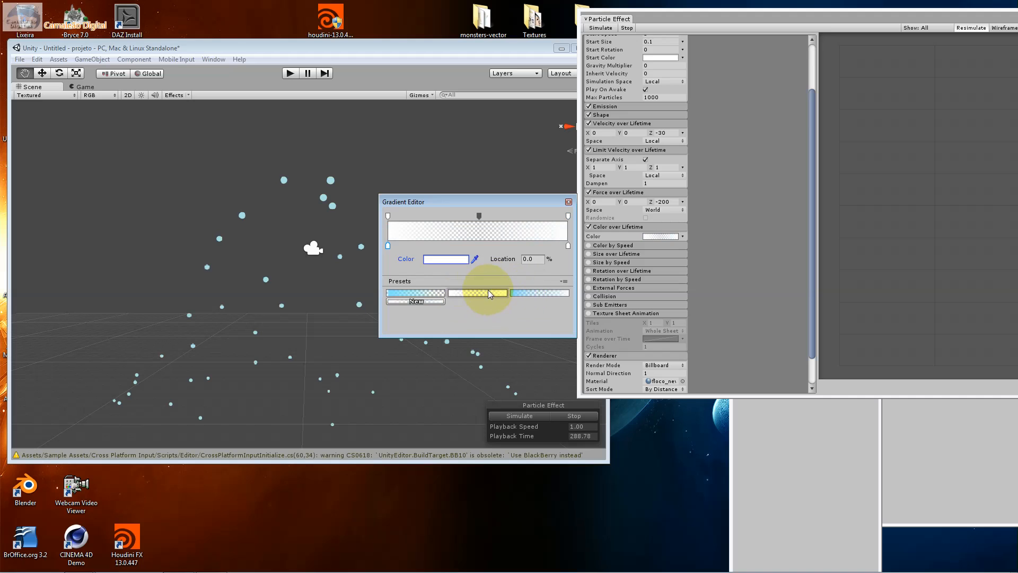
left_click(459, 259)
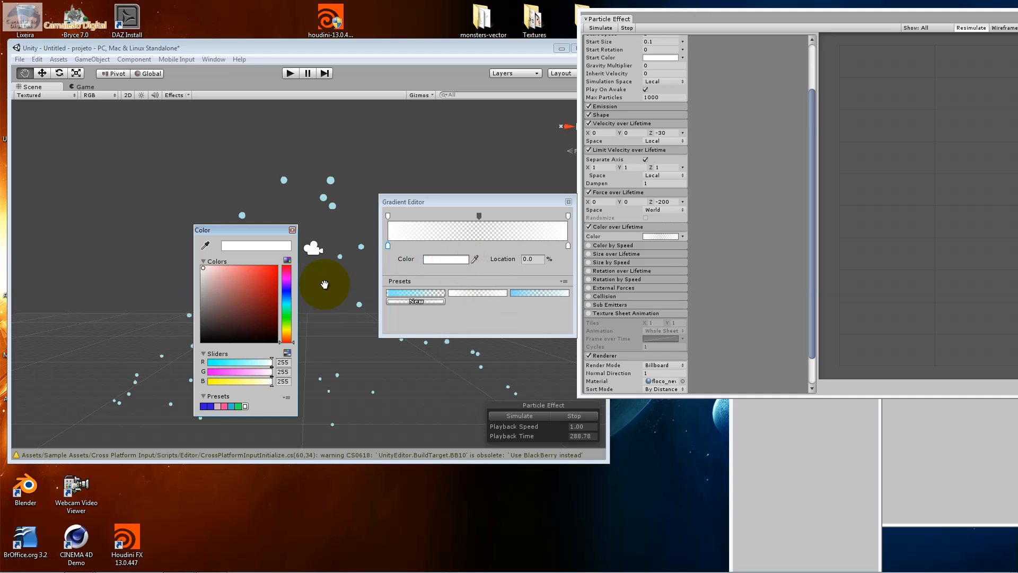
left_click(250, 274)
left_click(292, 230)
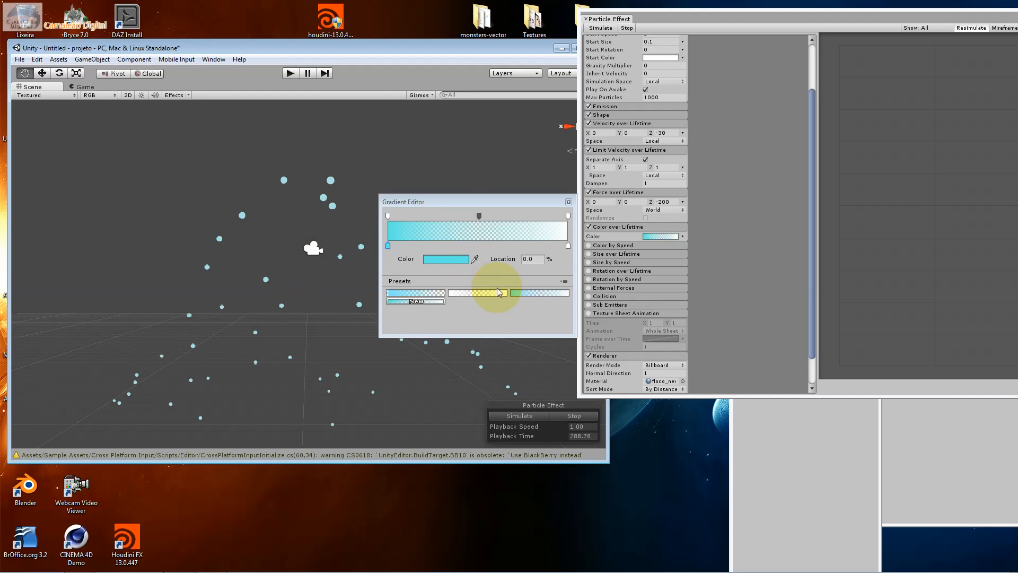
Try adding an alpha key of 216 at 76.8% and moving the 86 alpha key to 27.6%
left_click(409, 216)
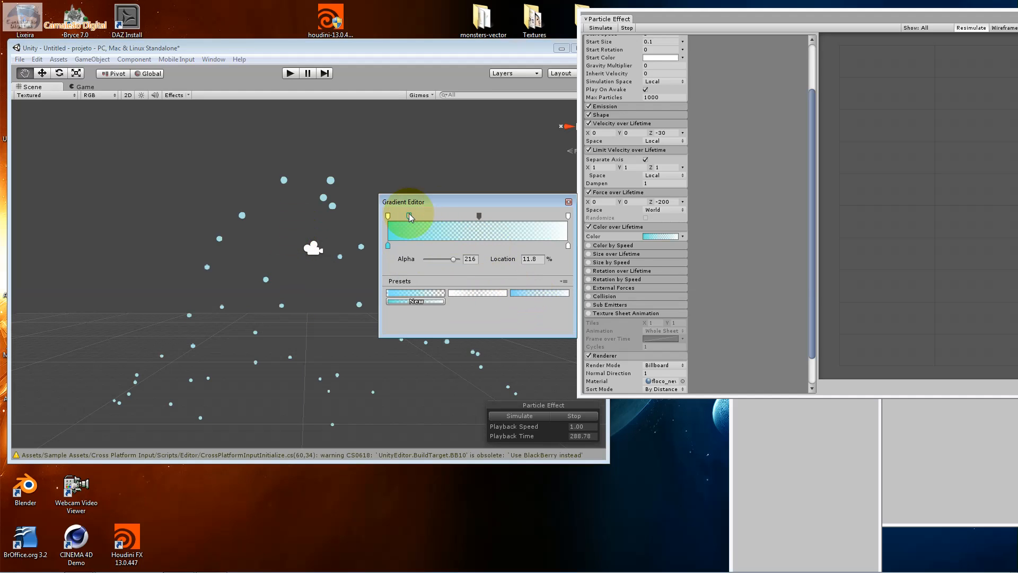
left_click_drag(409, 216, 527, 218)
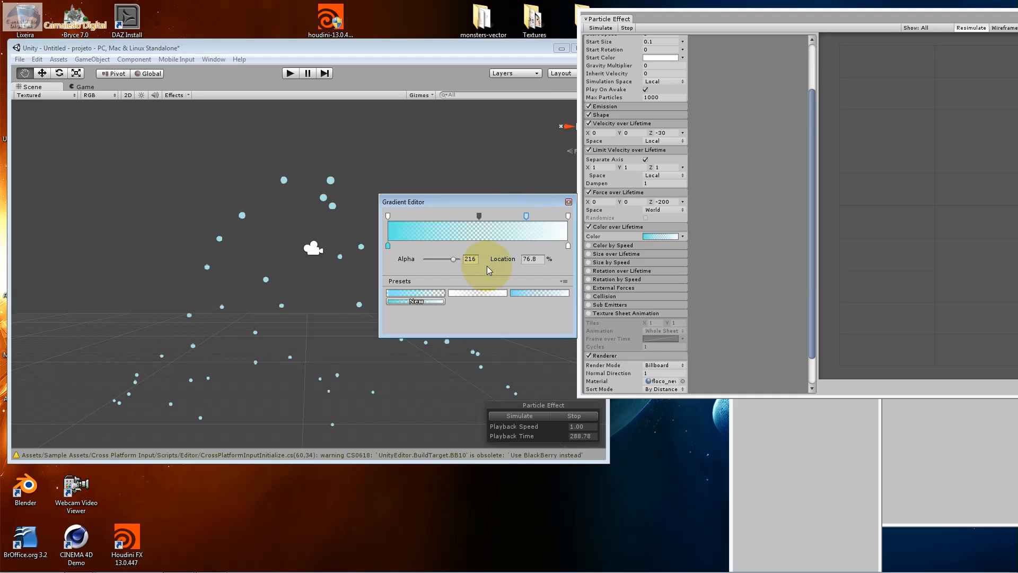
left_click_drag(478, 217, 438, 217)
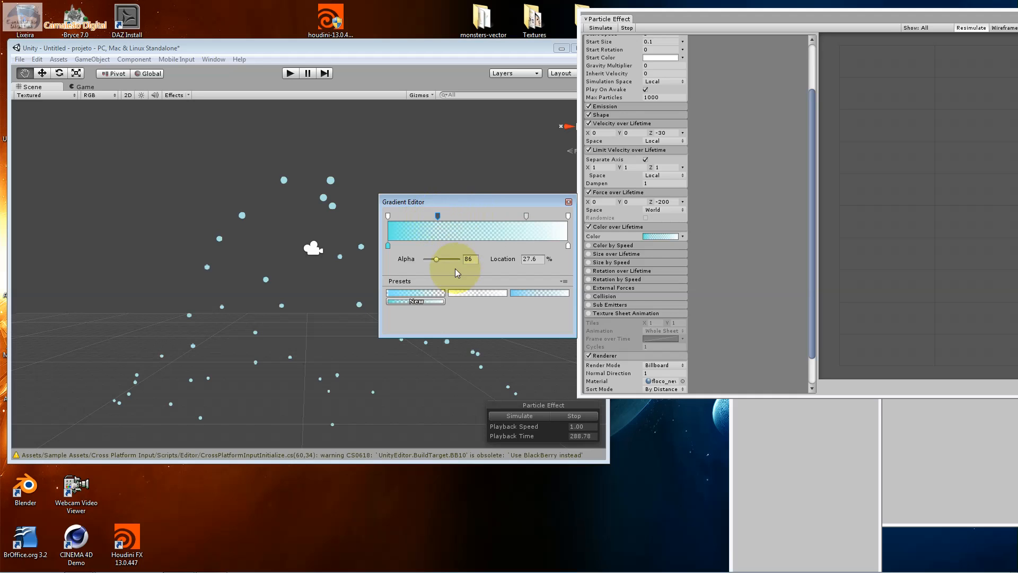
left_click(526, 217)
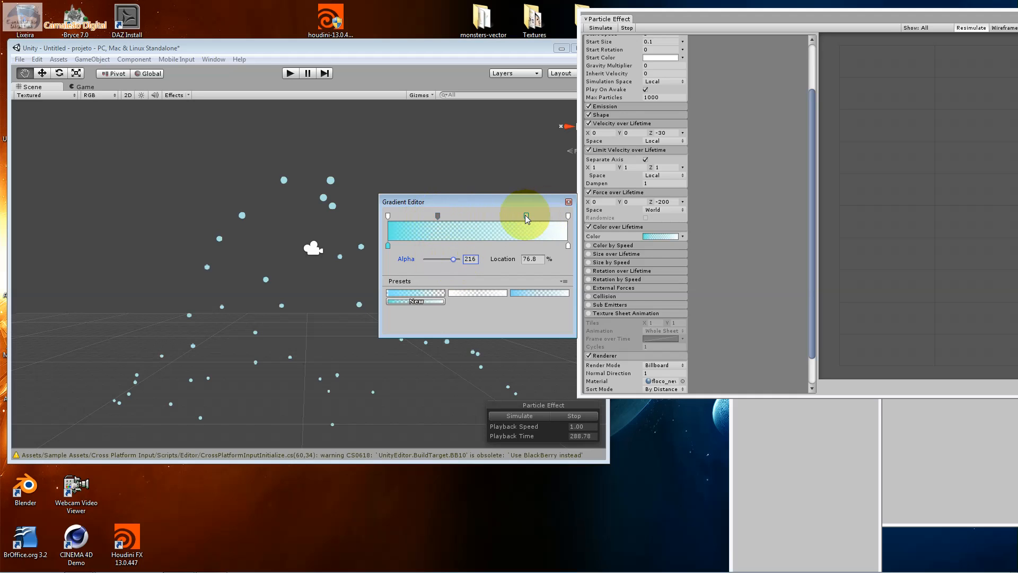
left_click(534, 259)
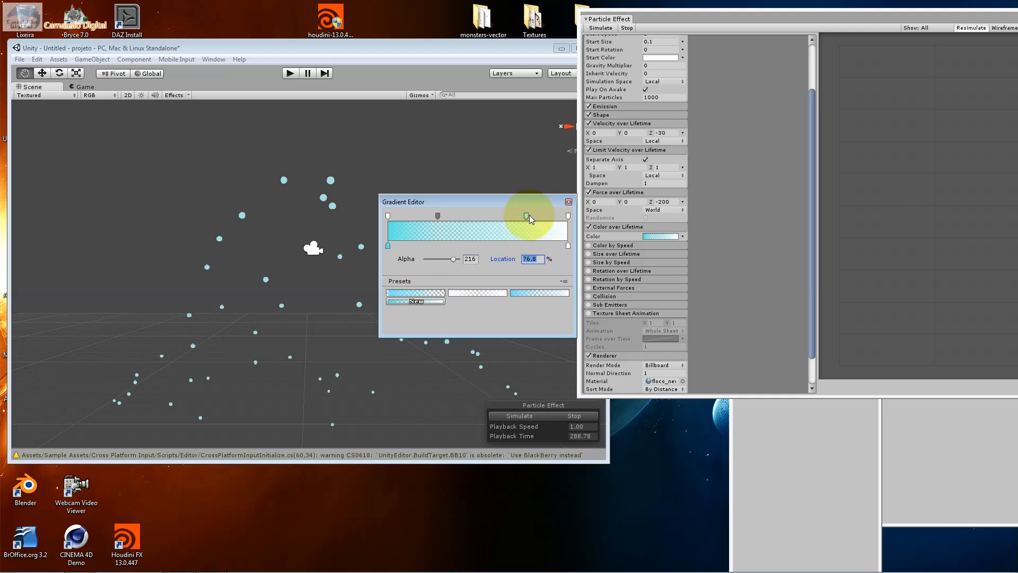
Apply the light blue-to-white preset, recolor its start key turquoise (RGB 123, 249, 233), and save it as a new preset
left_click(532, 291)
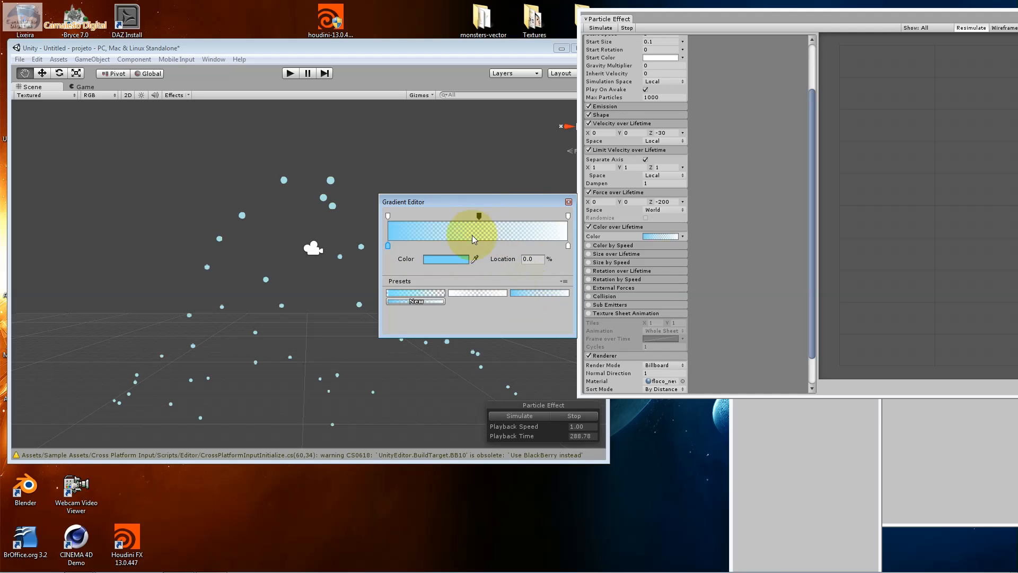
left_click(447, 259)
left_click(286, 307)
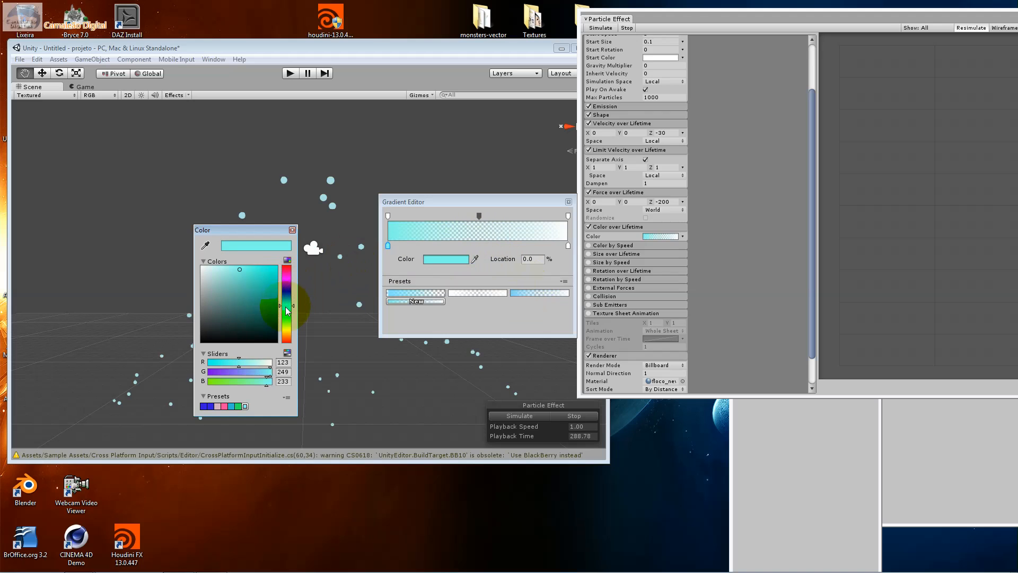
left_click(292, 231)
left_click(414, 301)
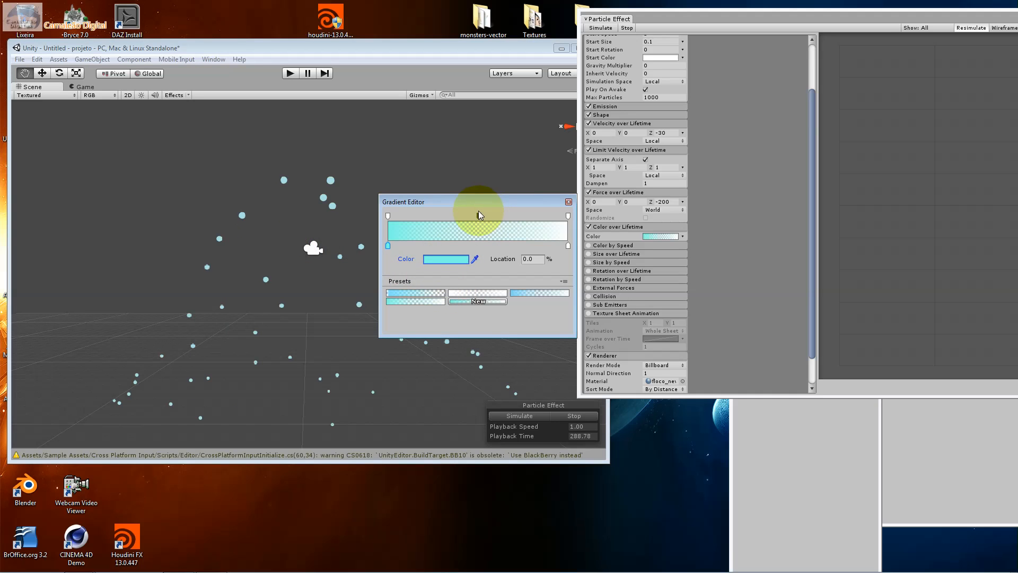
Close the gradient editor and briefly run the particle simulation to check the new gradient, pausing it again
left_click(569, 202)
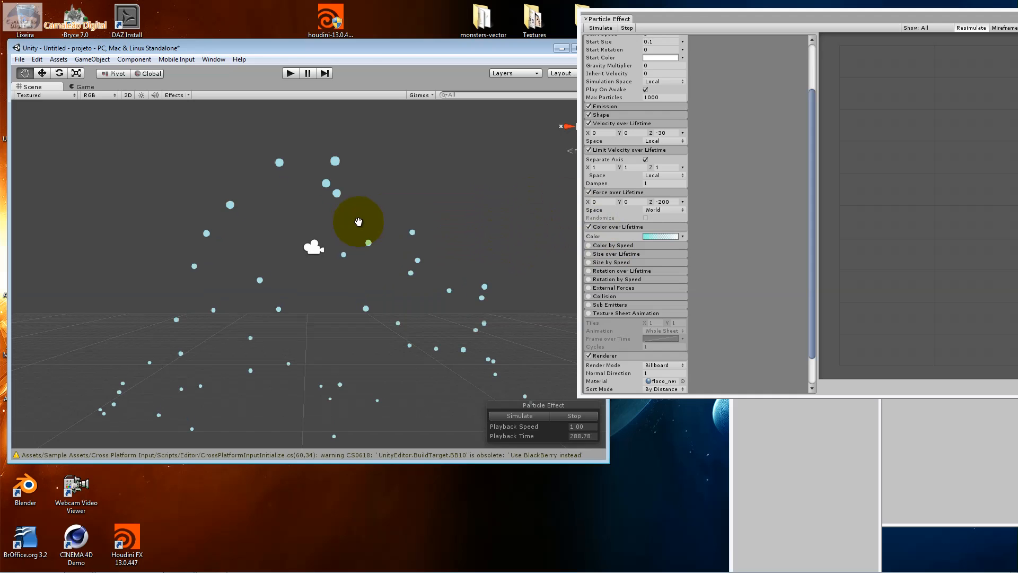
left_click(544, 414)
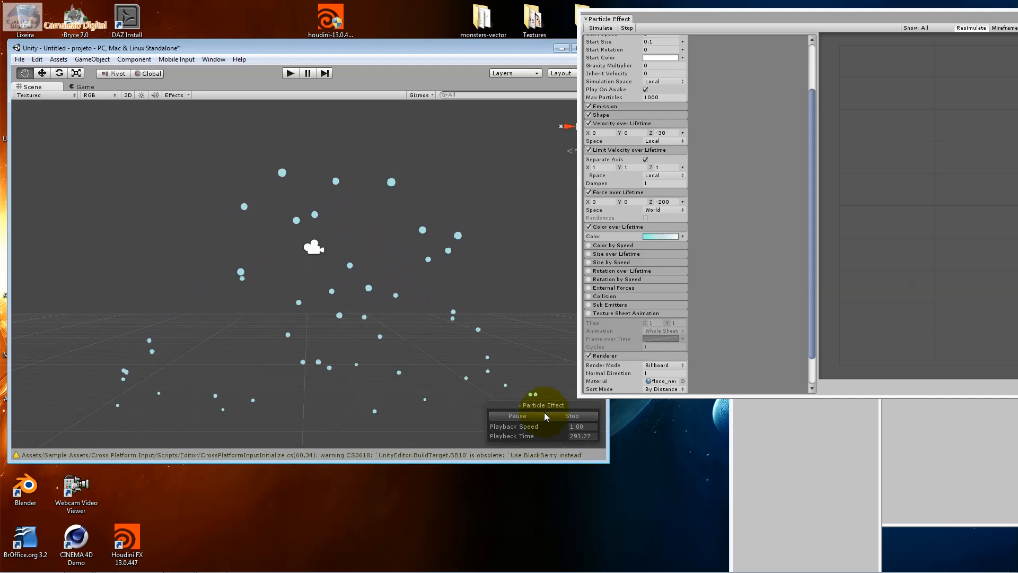
left_click(544, 414)
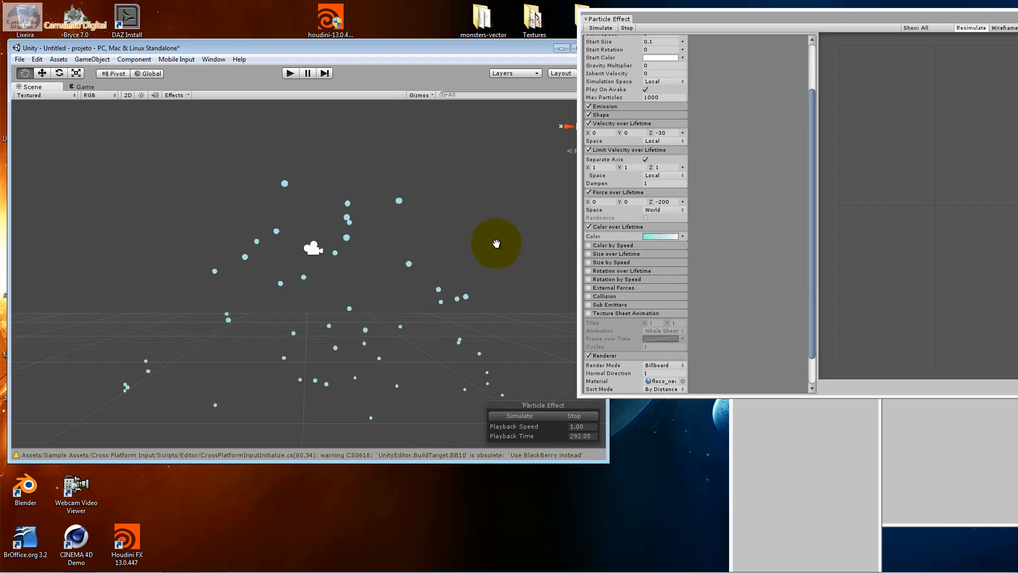
Apply the first blue preset to the Color over Lifetime gradient and move its opaque alpha key to 27.1%
left_click(659, 236)
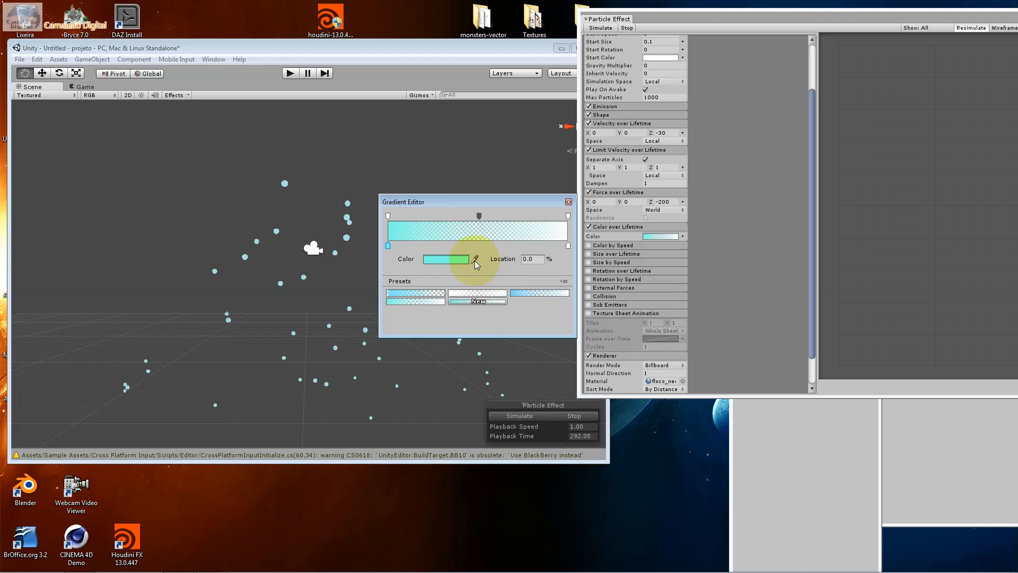
left_click(425, 294)
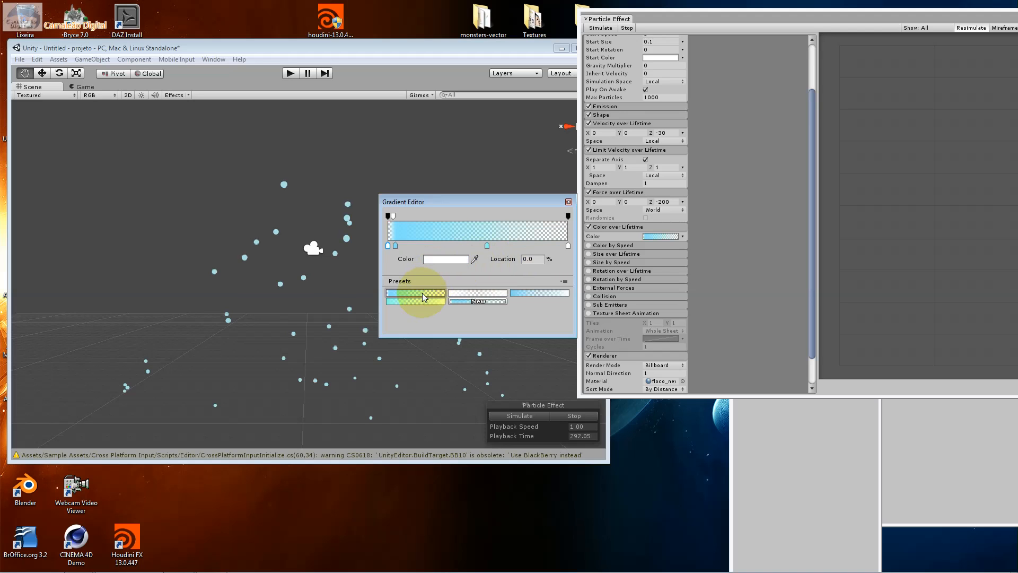
left_click_drag(393, 215, 437, 215)
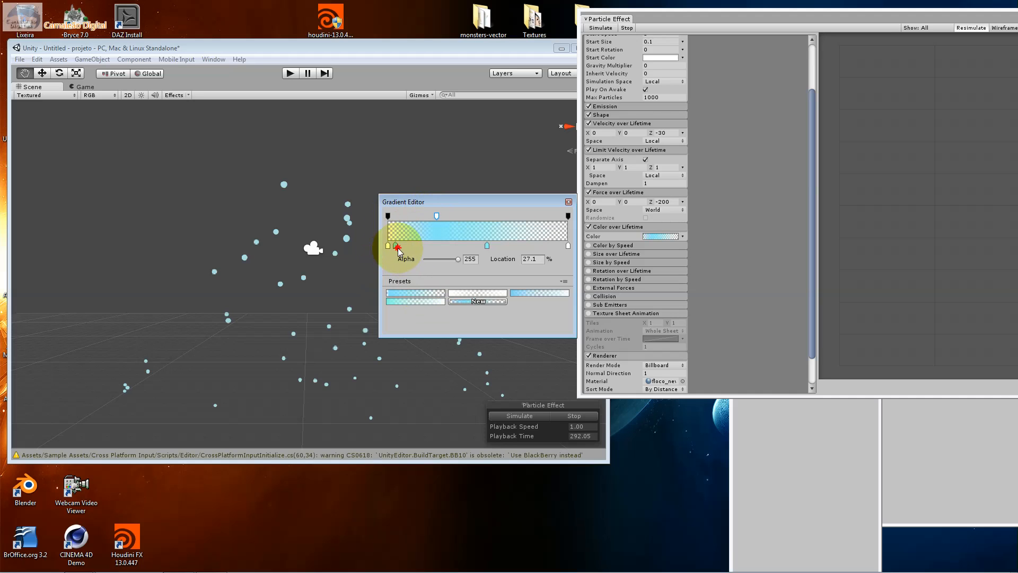
Add a color key at 26.2% to the gradient and color it yellow (RGB 254, 235, 126)
left_click(418, 246)
left_click_drag(434, 242, 437, 242)
left_click(445, 258)
left_click(288, 335)
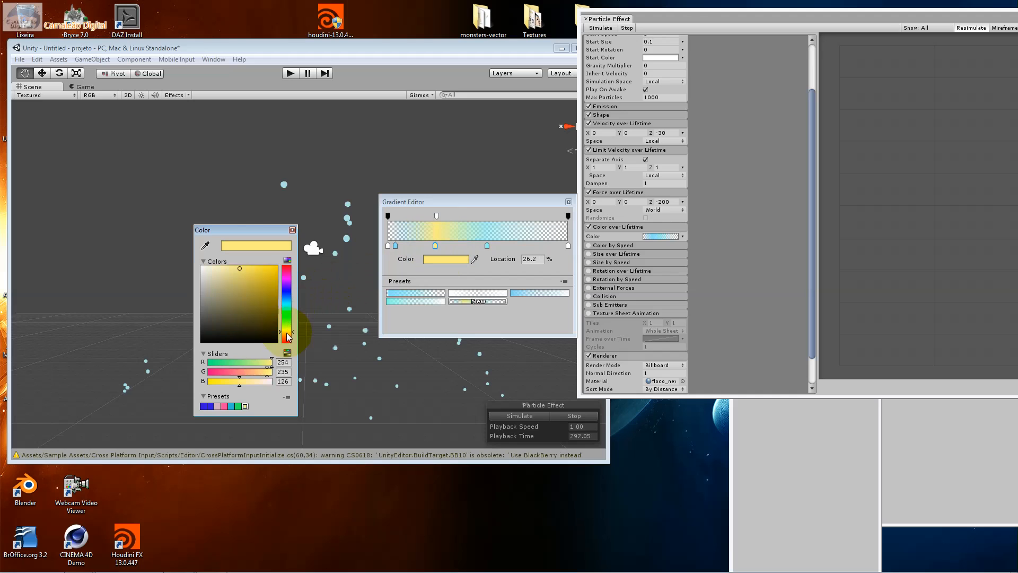
left_click(291, 229)
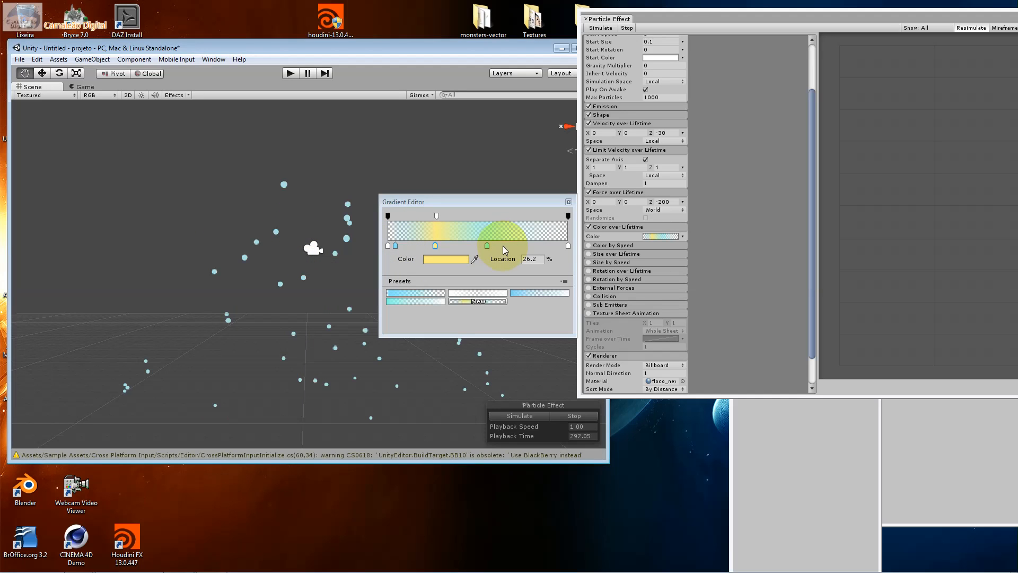
Add a pale yellow color key at 67.4%, save the gradient as a preset, apply that preset, and close the editor
left_click(508, 245)
left_click(447, 258)
left_click_drag(296, 311, 293, 329)
left_click(292, 231)
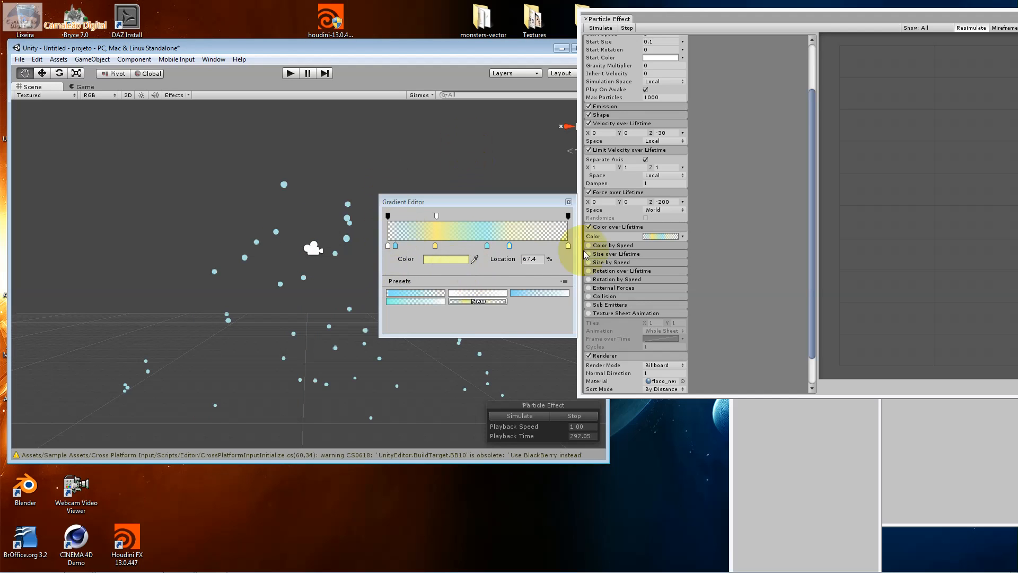
left_click(489, 302)
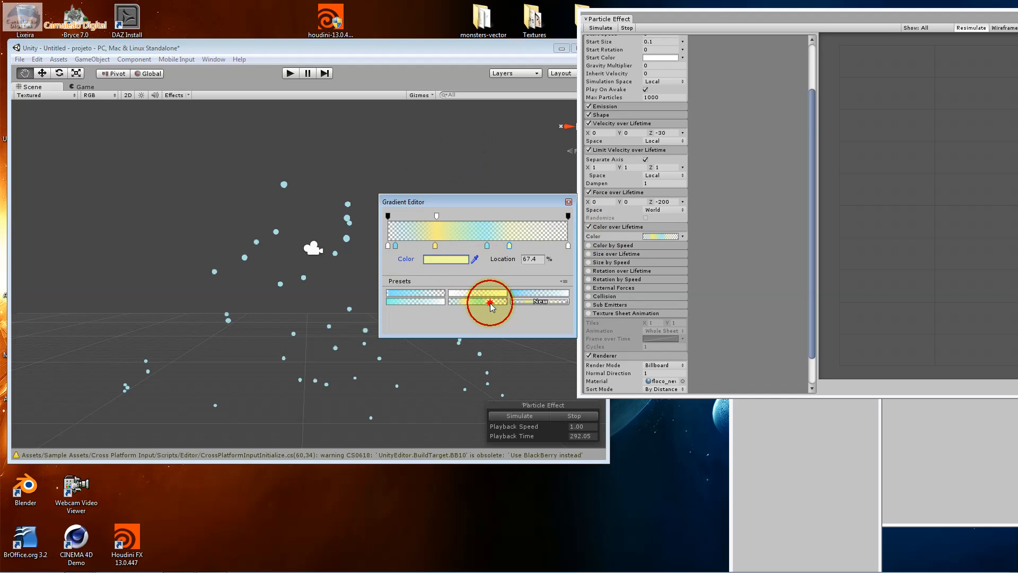
left_click(490, 302)
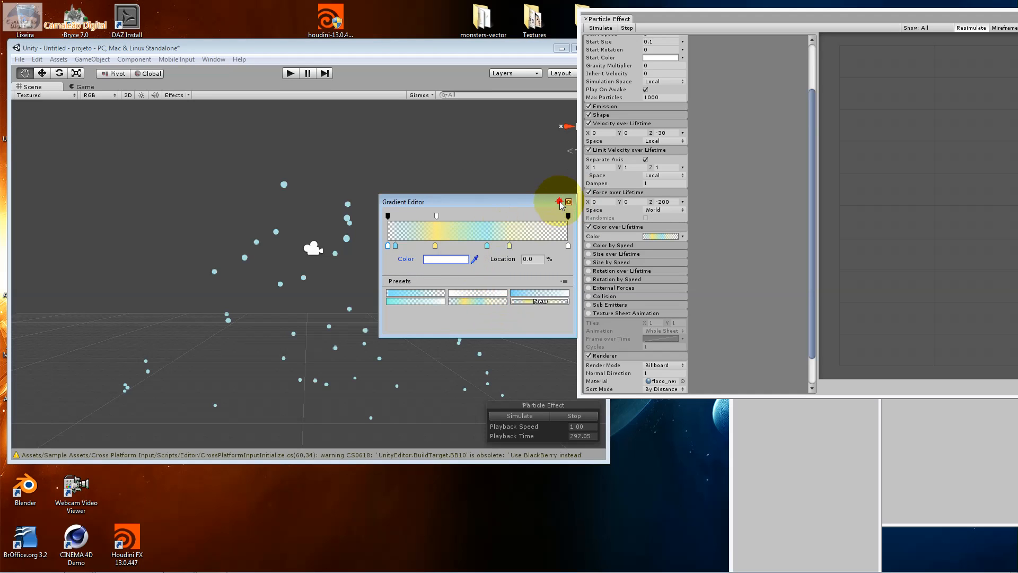
left_click_drag(559, 202, 564, 201)
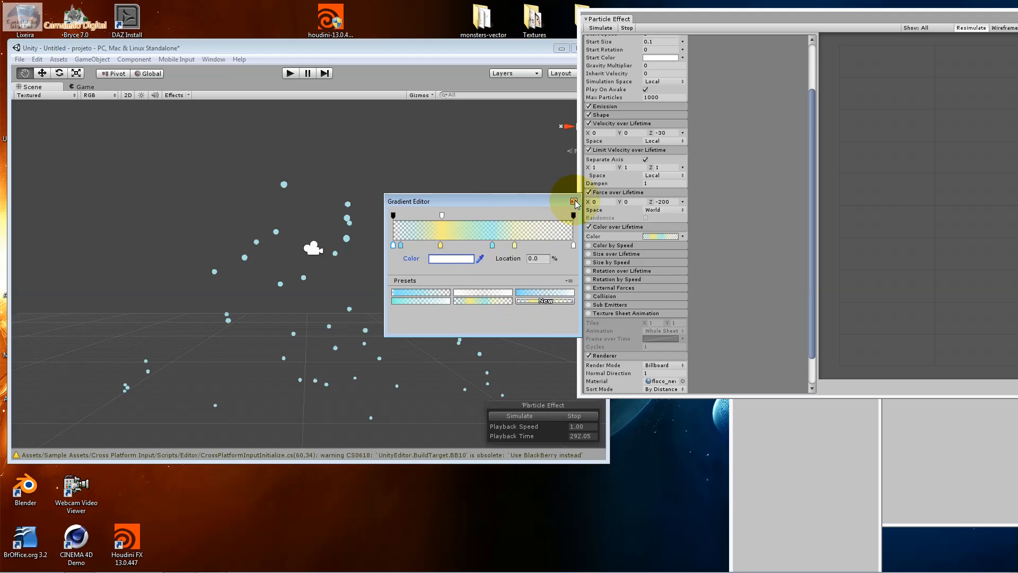
left_click(574, 201)
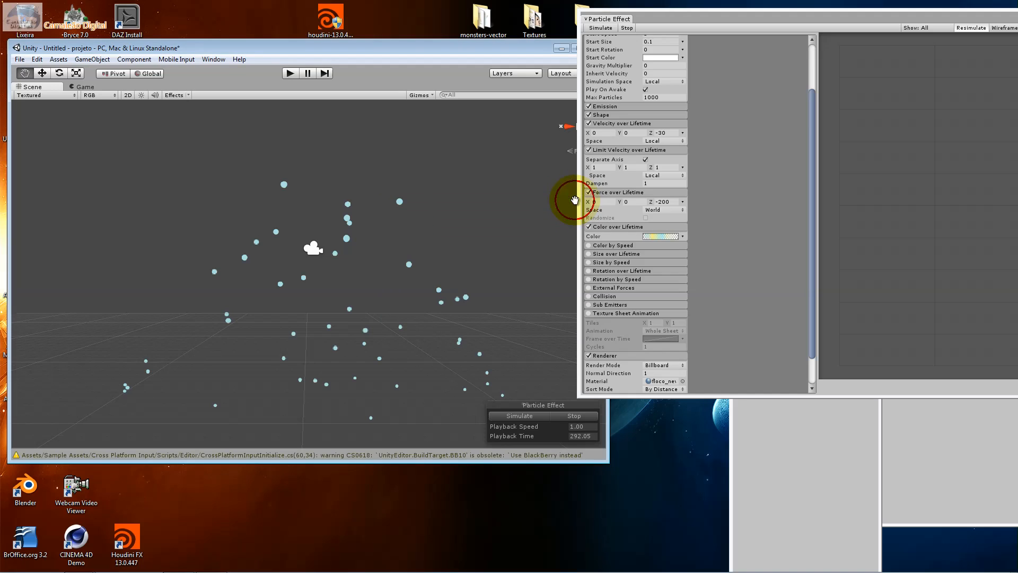
Enable the Color by Speed module and apply the saved yellow-and-blue preset to its color gradient
left_click(627, 245)
left_click(590, 246)
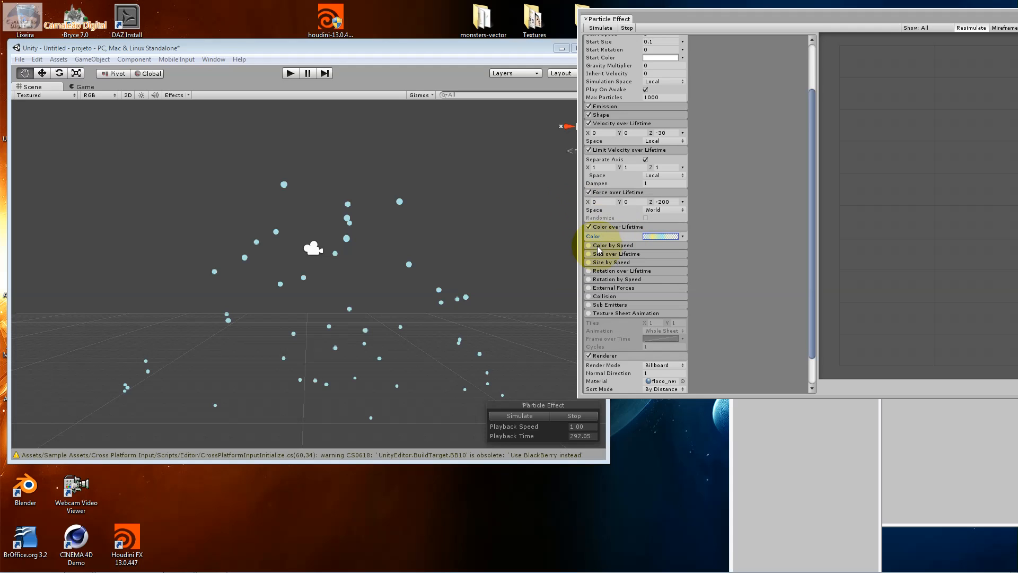
left_click(607, 245)
left_click(646, 254)
left_click(472, 300)
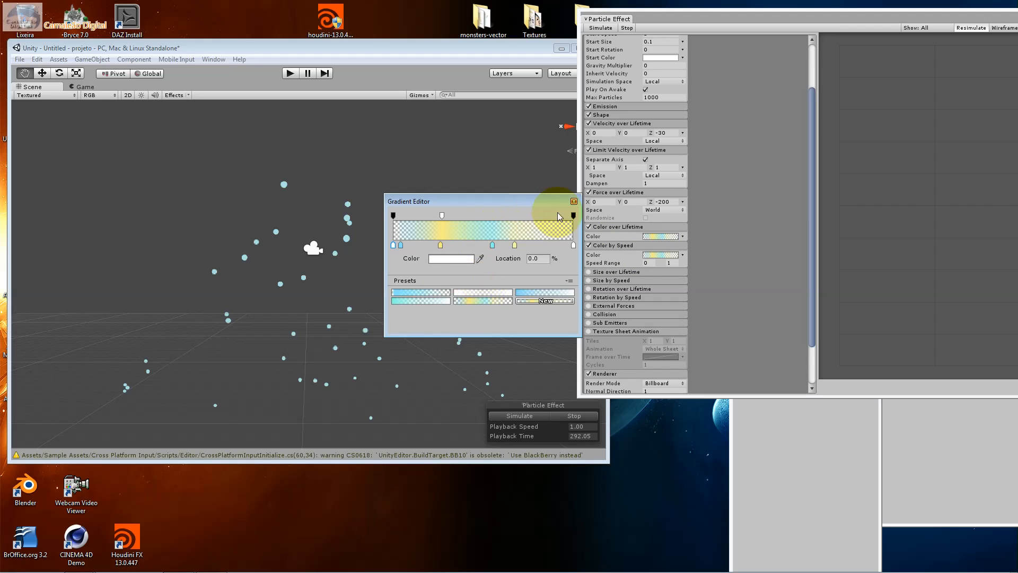
Close the gradient editor, then enable the Size over Lifetime module and show its size curve for editing
left_click(574, 201)
left_click(617, 226)
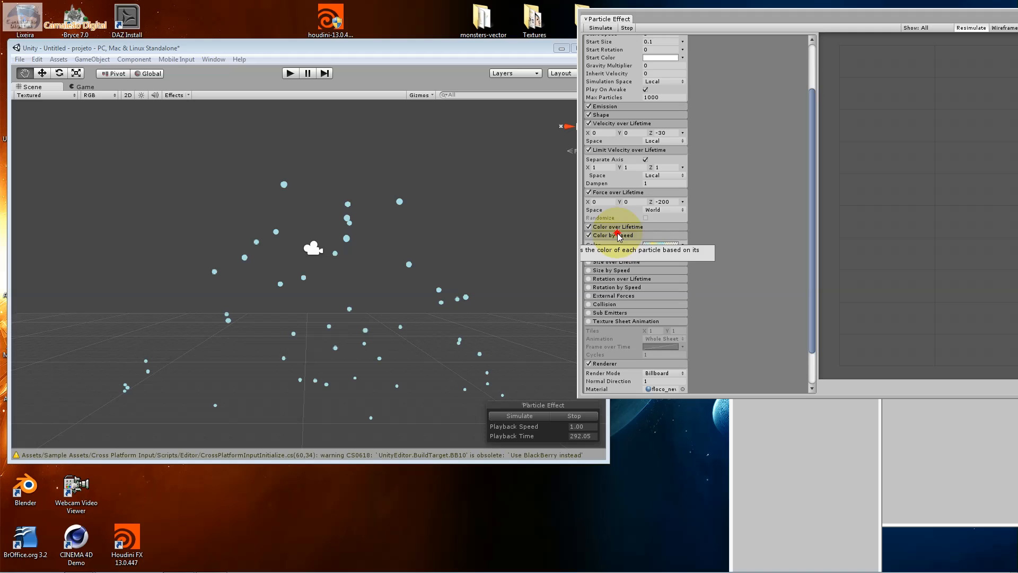
left_click(617, 235)
left_click(615, 234)
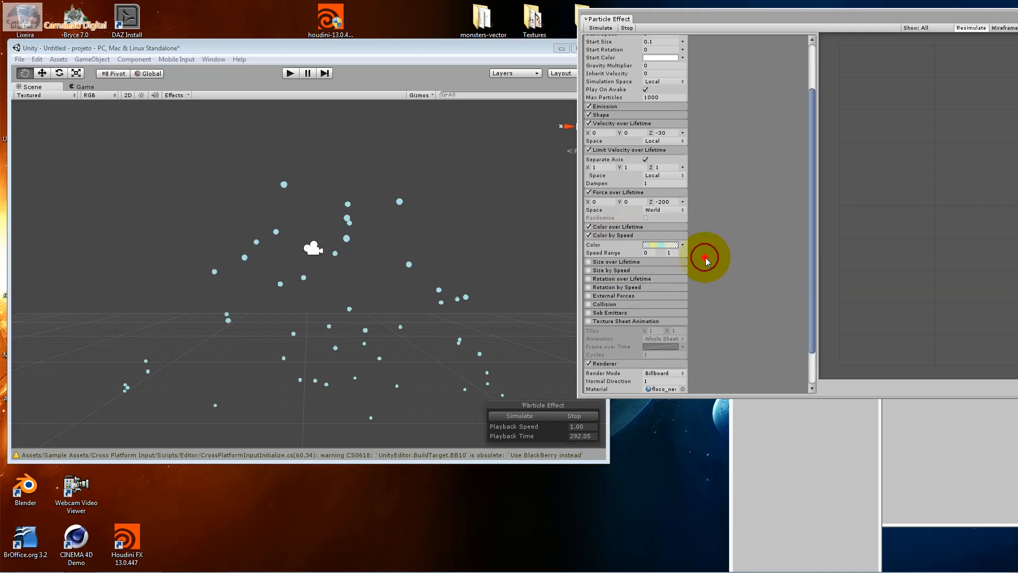
left_click(618, 262)
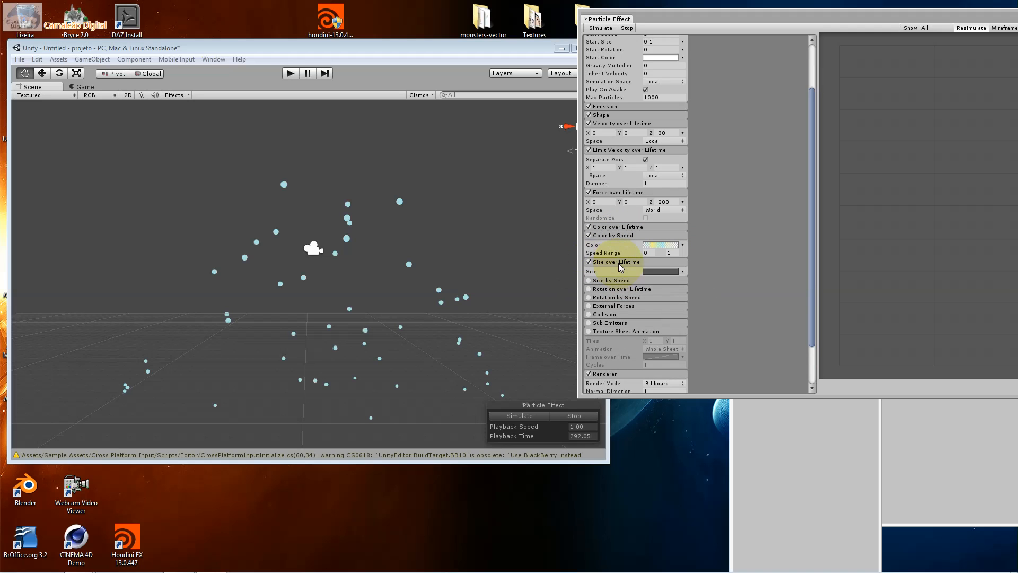
left_click(661, 271)
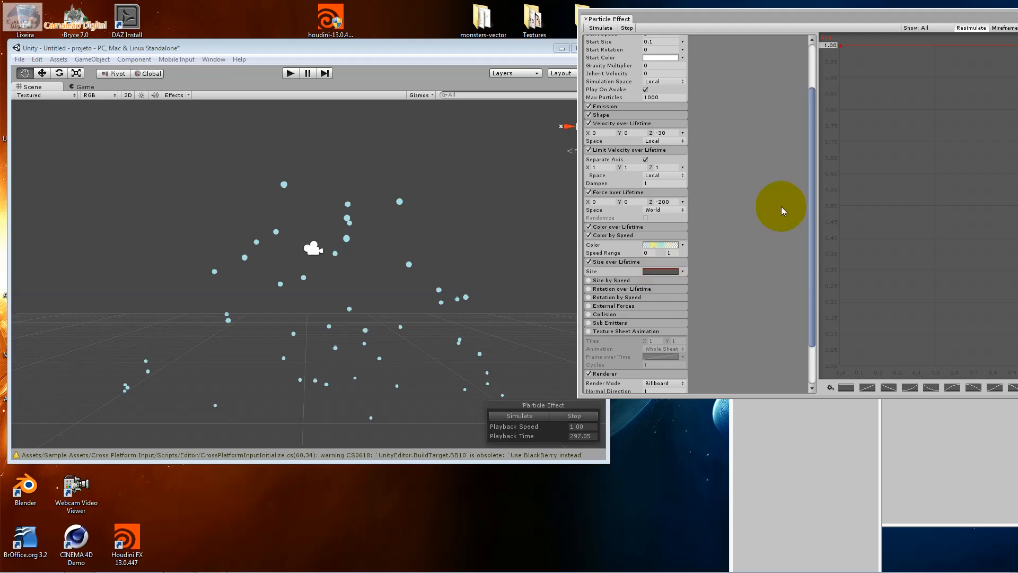
Reshape the Size over Lifetime curve with its start key at about 0.75, its end key at about 0.92 and a hump before the end
left_click_drag(812, 16, 621, 196)
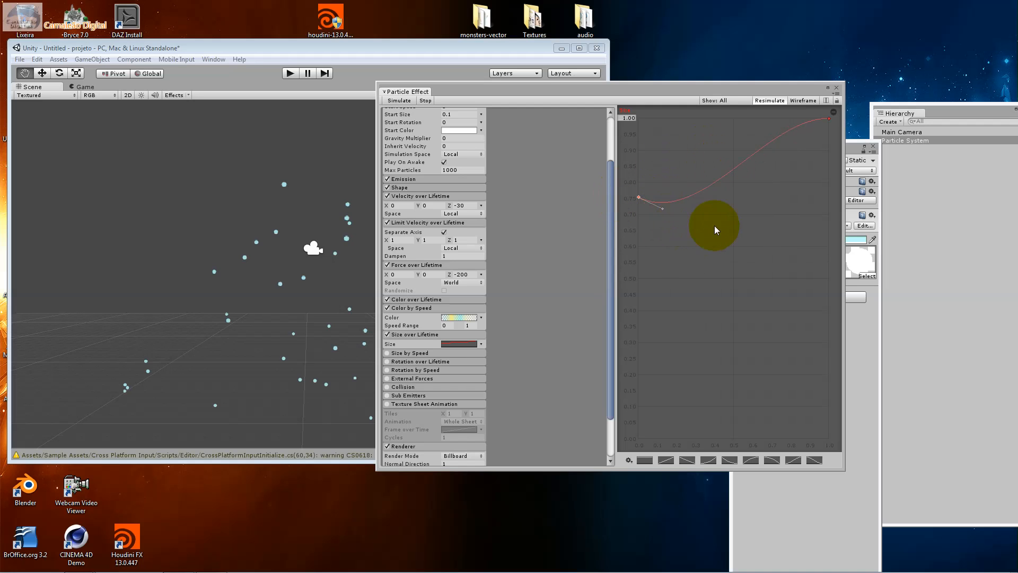
left_click_drag(880, 351, 778, 260)
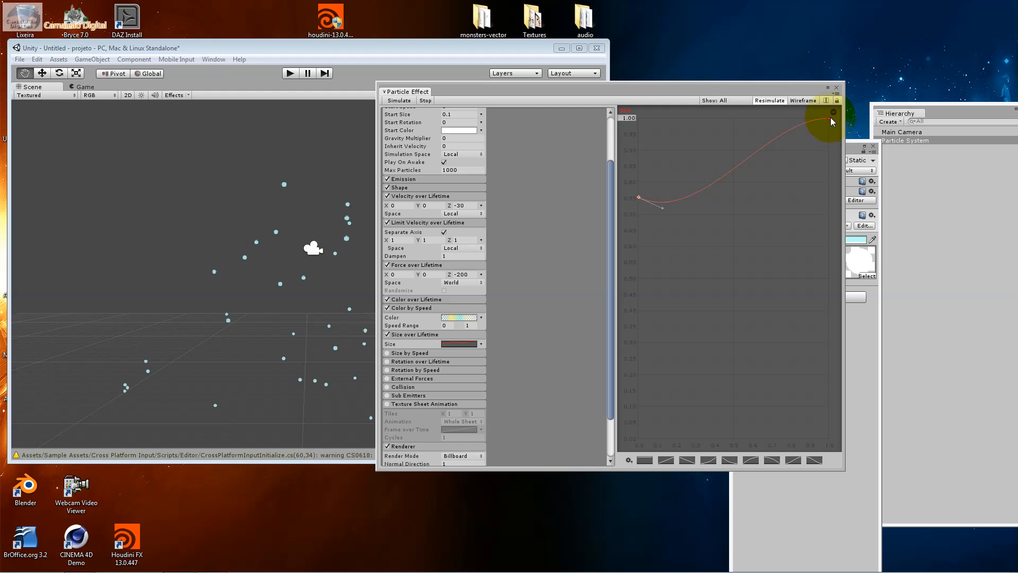
left_click_drag(829, 118, 827, 128)
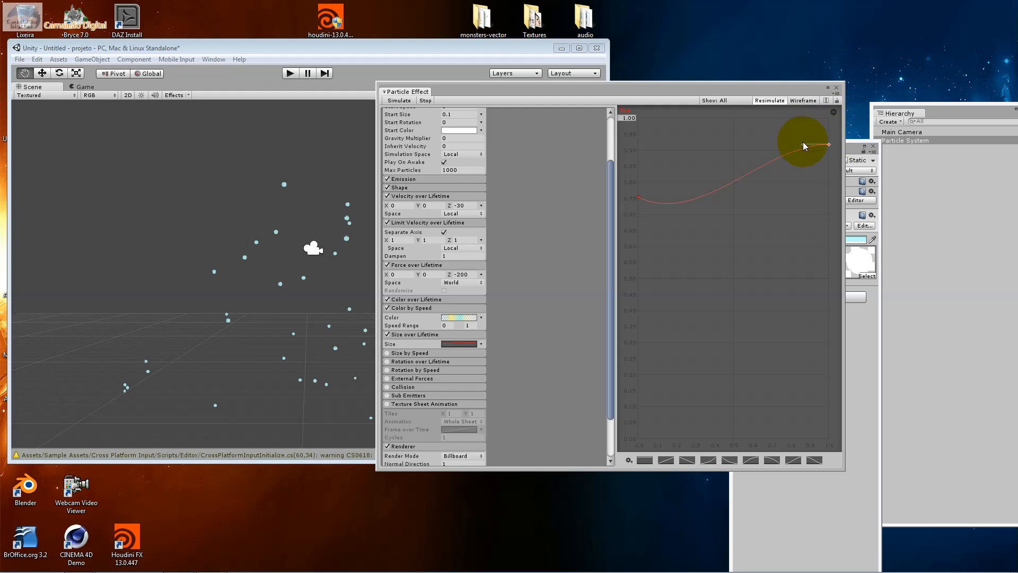
left_click_drag(804, 143, 794, 129)
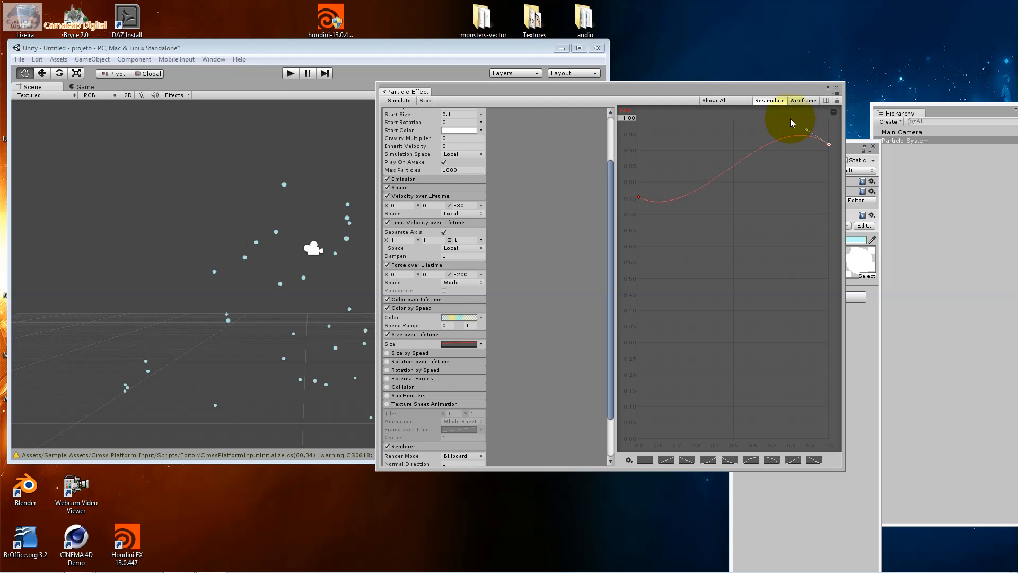
left_click(410, 334)
left_click(405, 334)
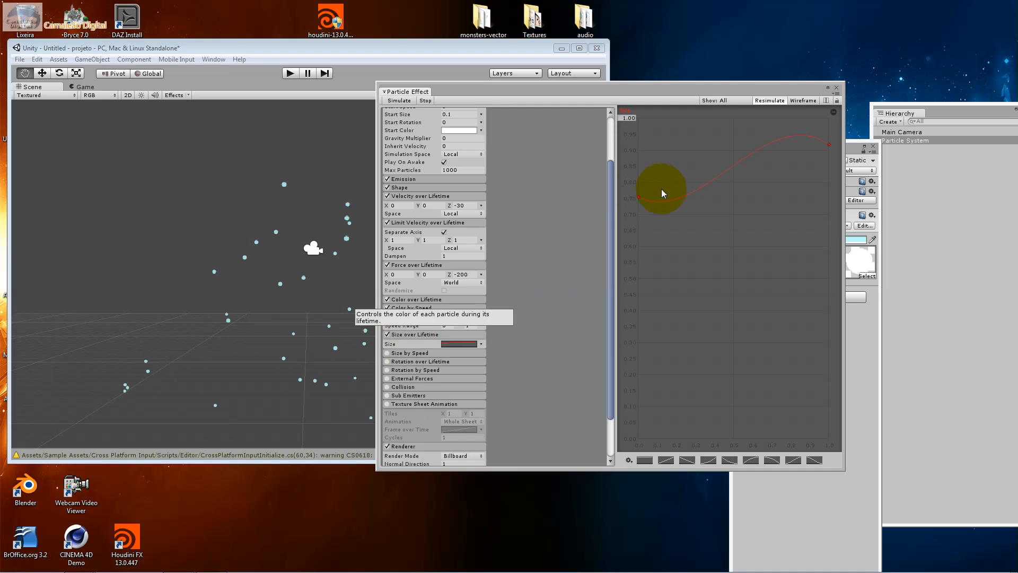
Deepen the dip after the Size over Lifetime curve's start key and lower its end key to about 0.87
left_click(638, 197)
left_click_drag(661, 212, 671, 265)
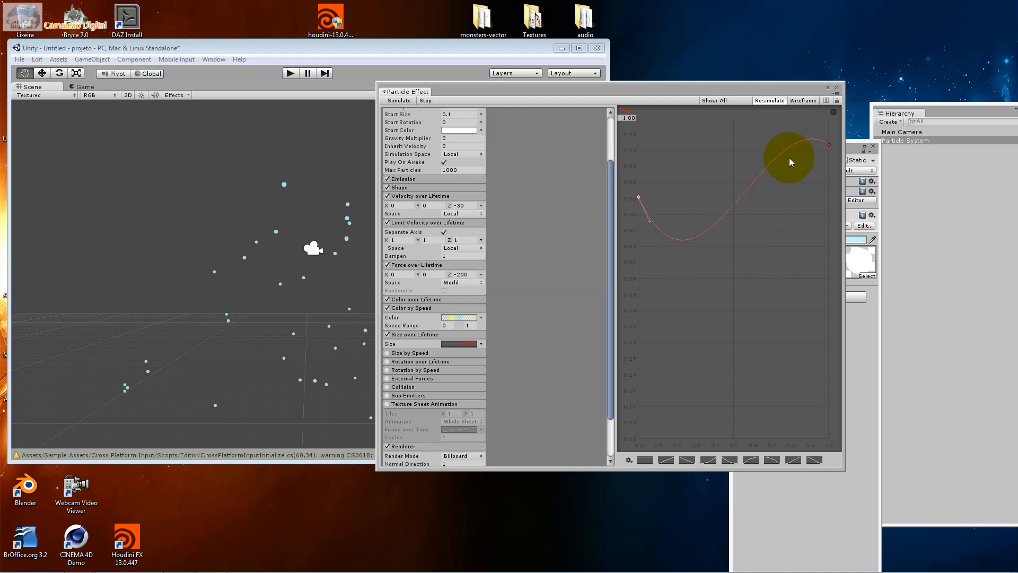
left_click_drag(829, 143, 834, 158)
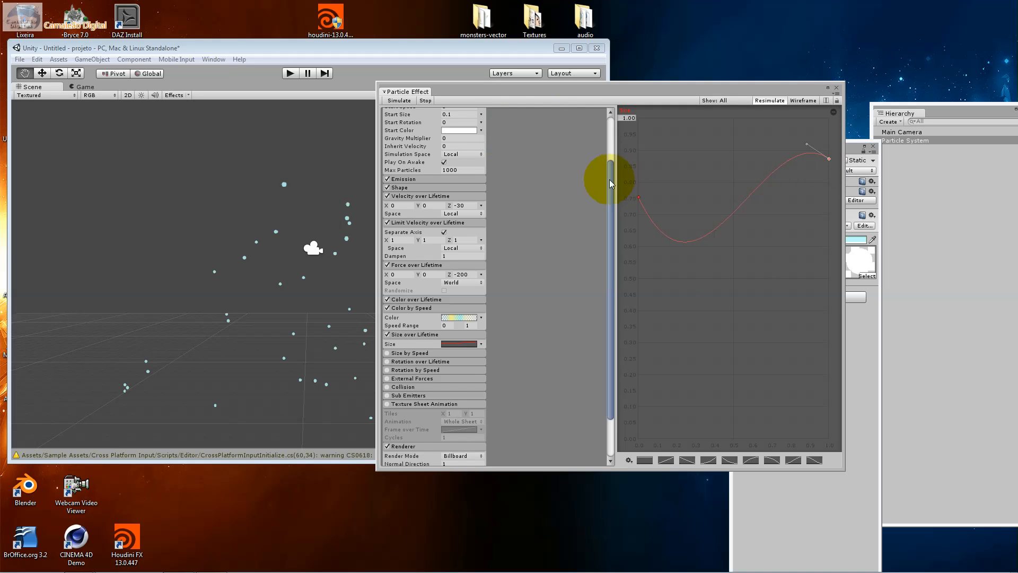
left_click_drag(610, 179, 605, 160)
left_click(459, 141)
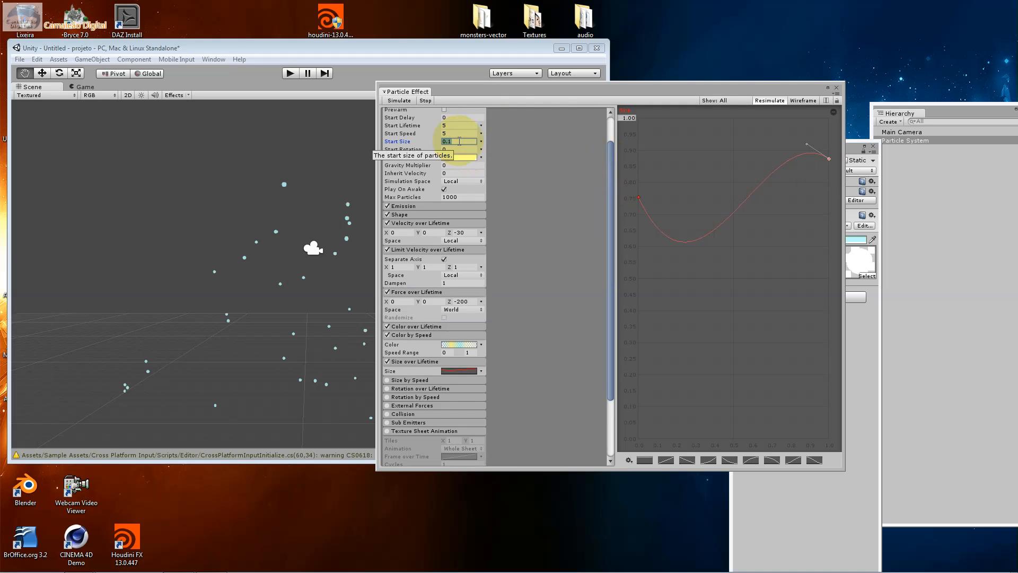
left_click_drag(806, 143, 802, 156)
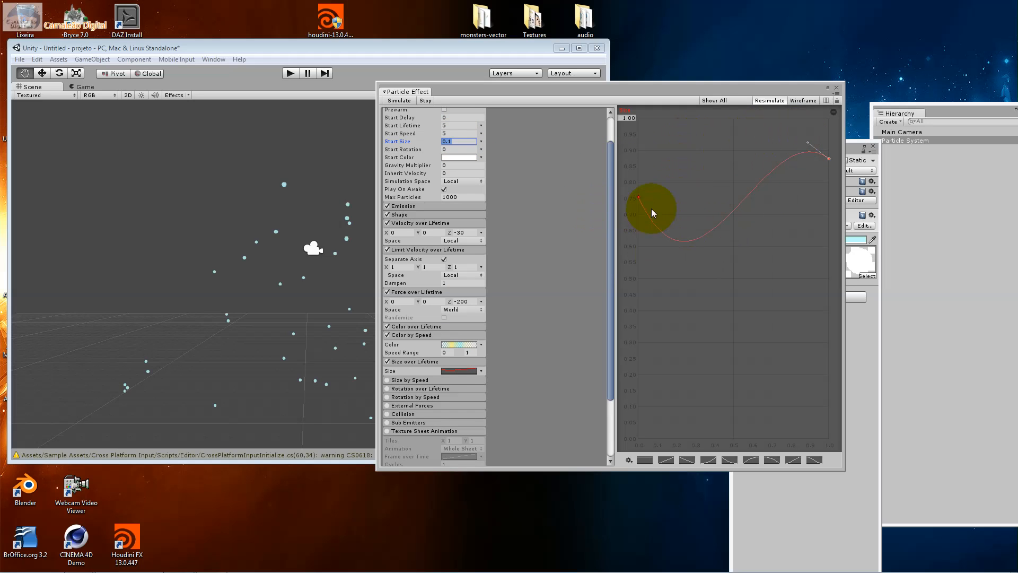
left_click(452, 139)
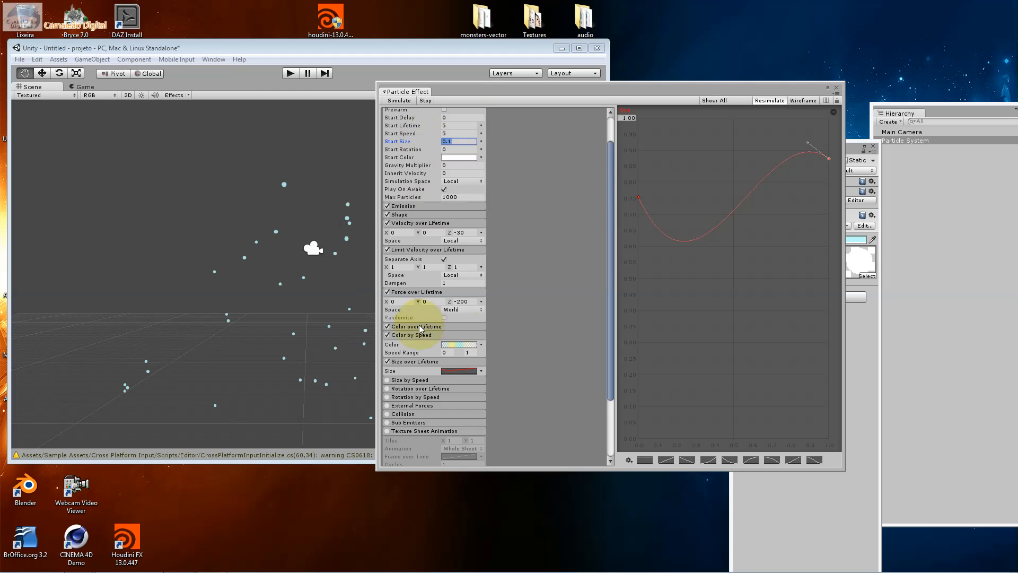
Enable the Size by Speed module with a speed range of 0 to 10 and show its size curve for editing
left_click(388, 380)
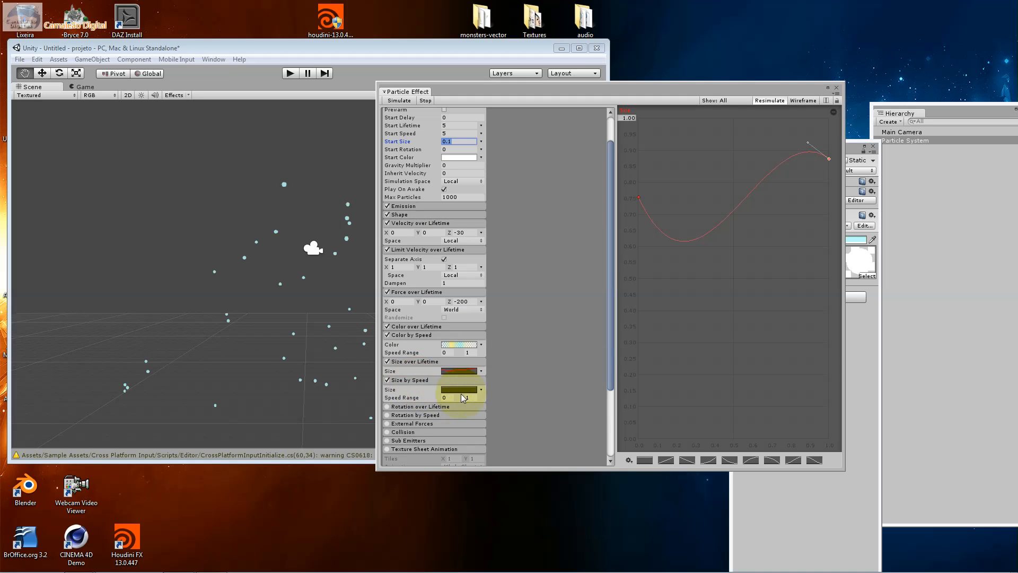
left_click(449, 397)
left_click(472, 380)
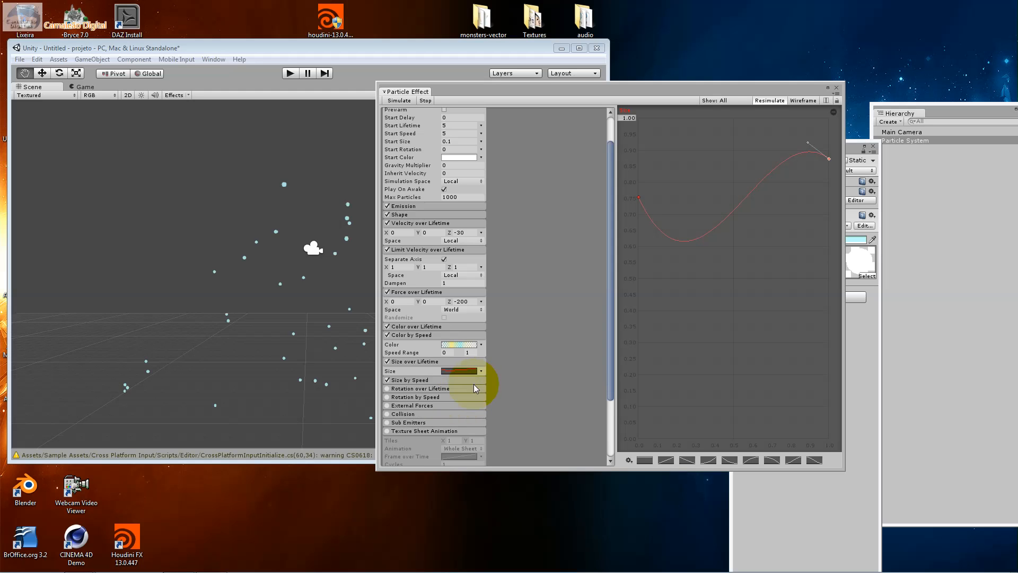
left_click(413, 387)
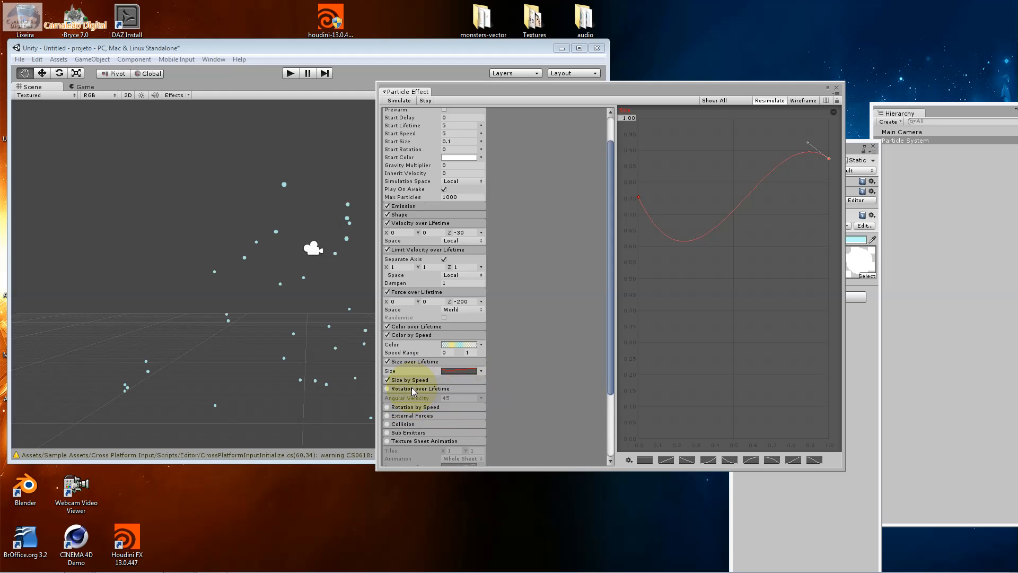
left_click(410, 382)
left_click(454, 390)
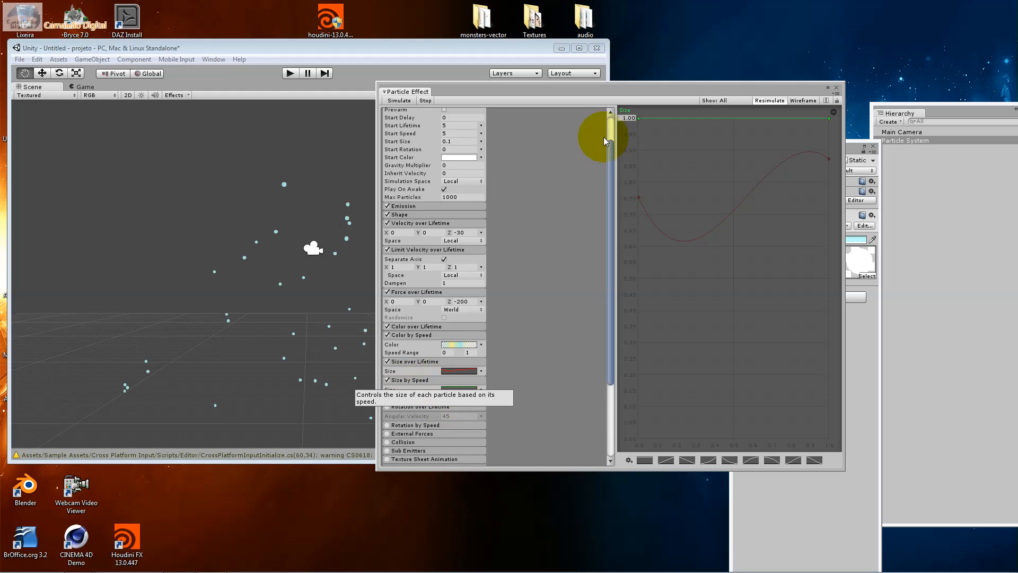
Reshape the Size by Speed curve to dip from a start key at about 0.75 and arch towards an end key at about 0.87
left_click_drag(639, 119, 636, 166)
left_click(426, 363)
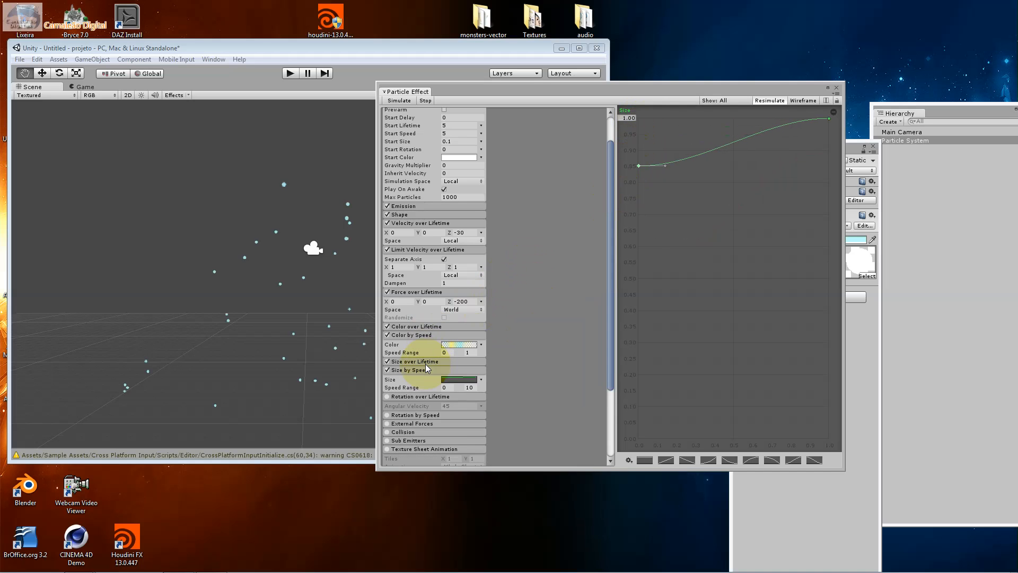
left_click(423, 362)
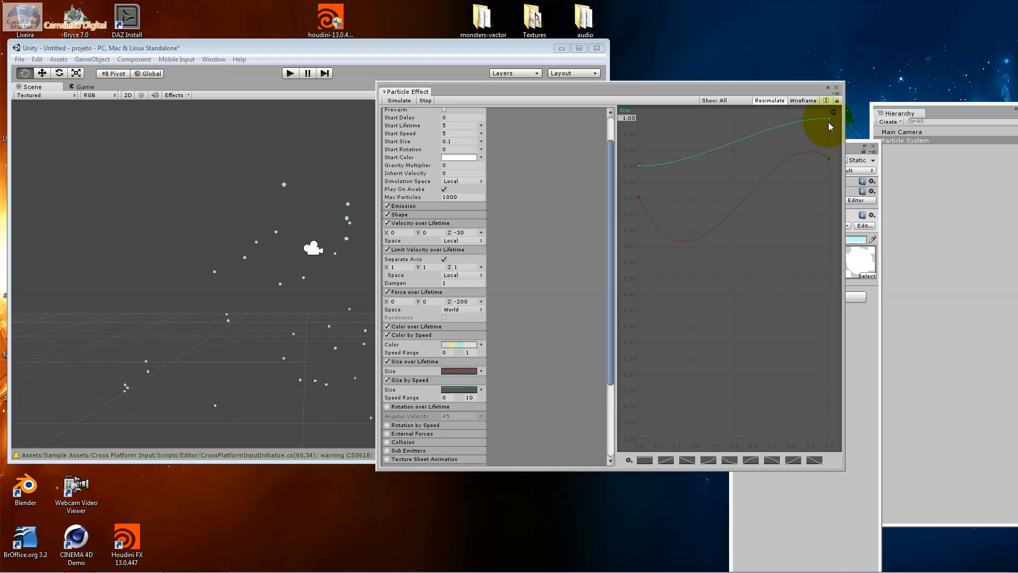
left_click_drag(638, 165, 631, 227)
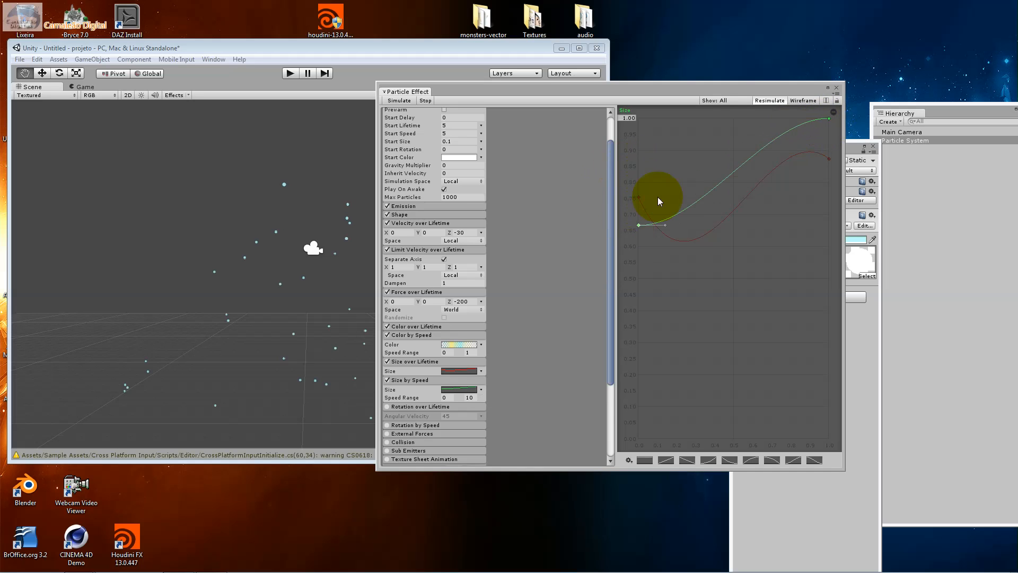
left_click_drag(829, 117, 809, 145)
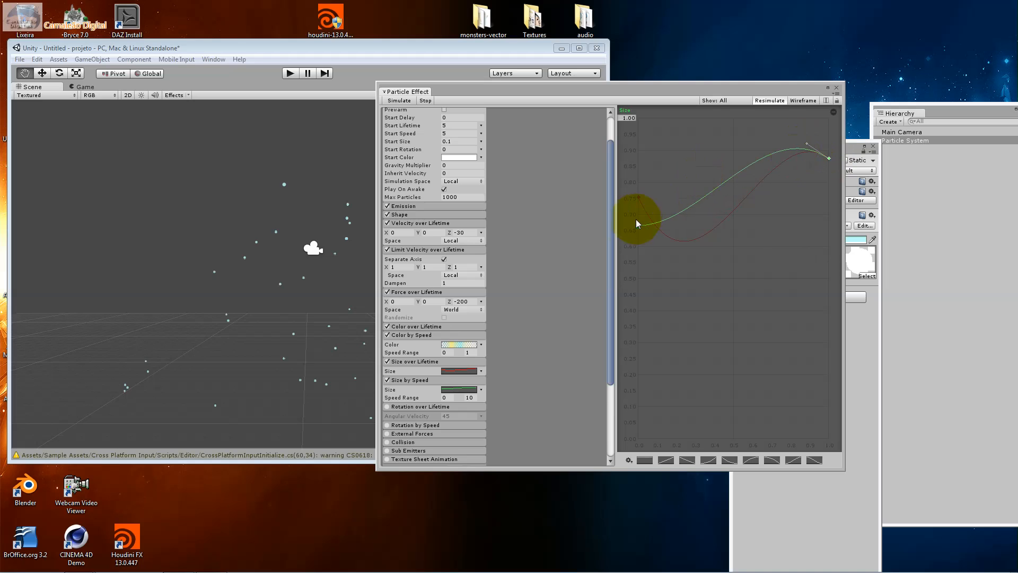
left_click_drag(637, 221, 760, 297)
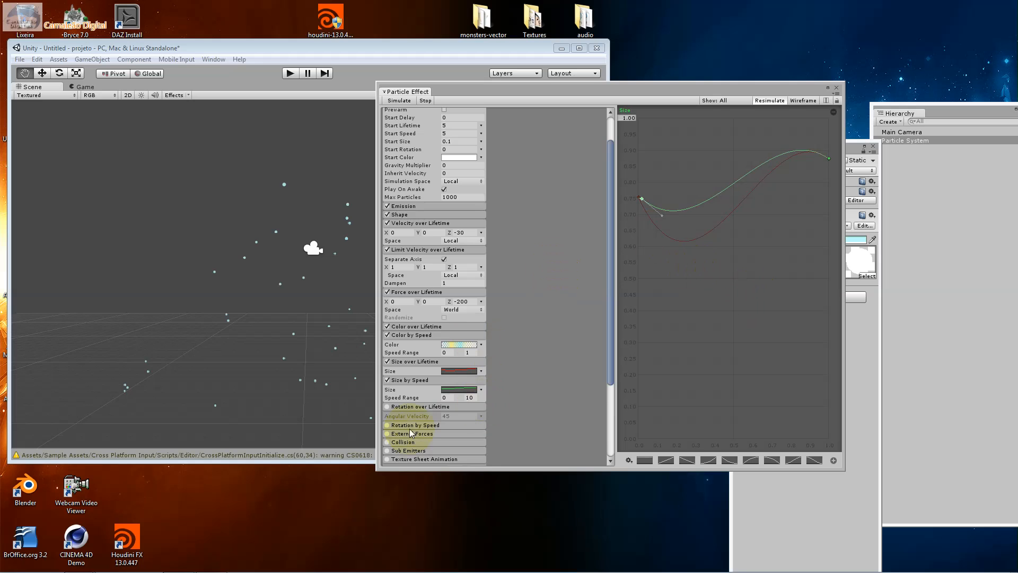
Enable the Rotation over Lifetime module and set its angular velocity to 90
left_click(387, 406)
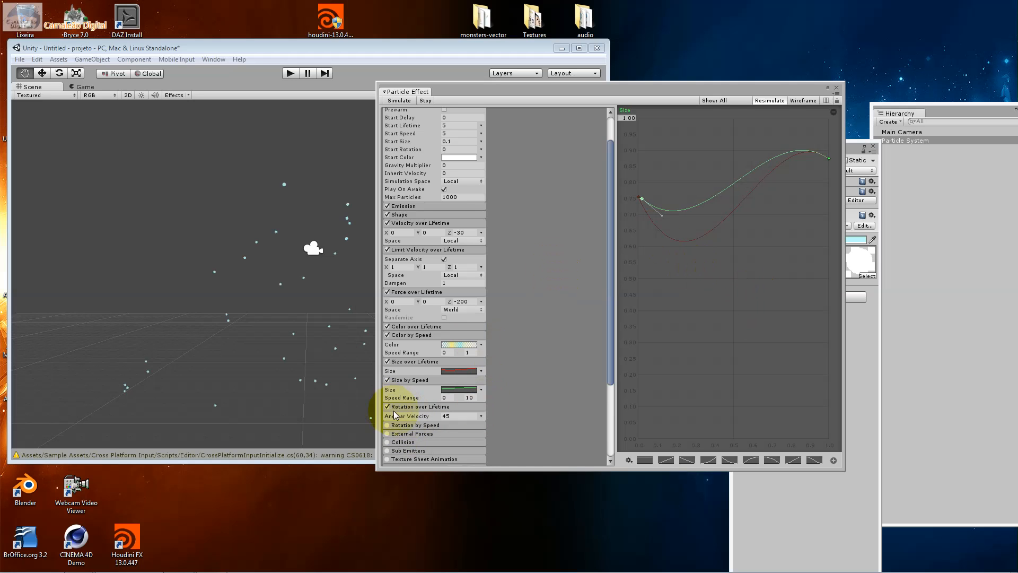
left_click(463, 416)
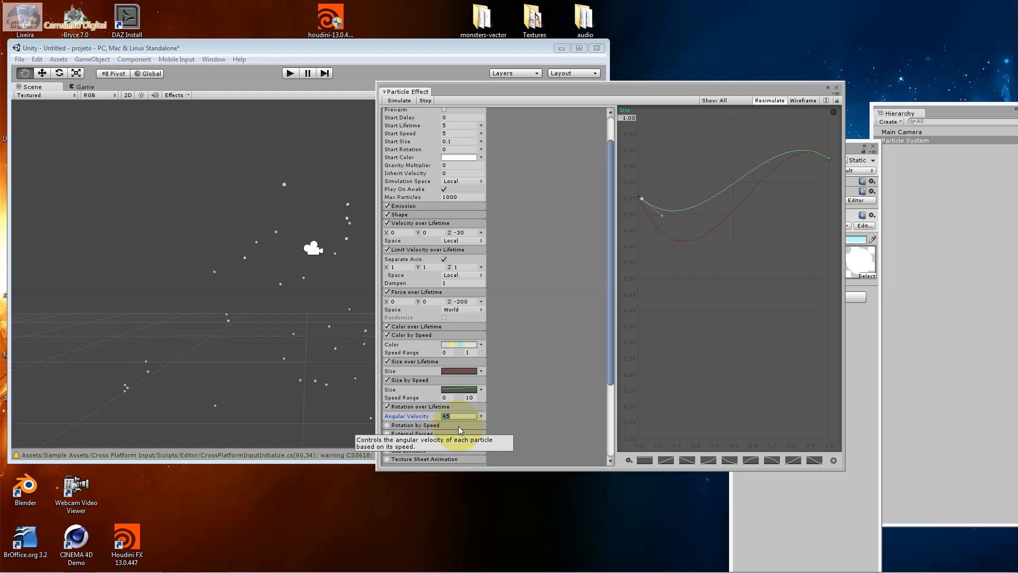
type("90")
left_click(481, 416)
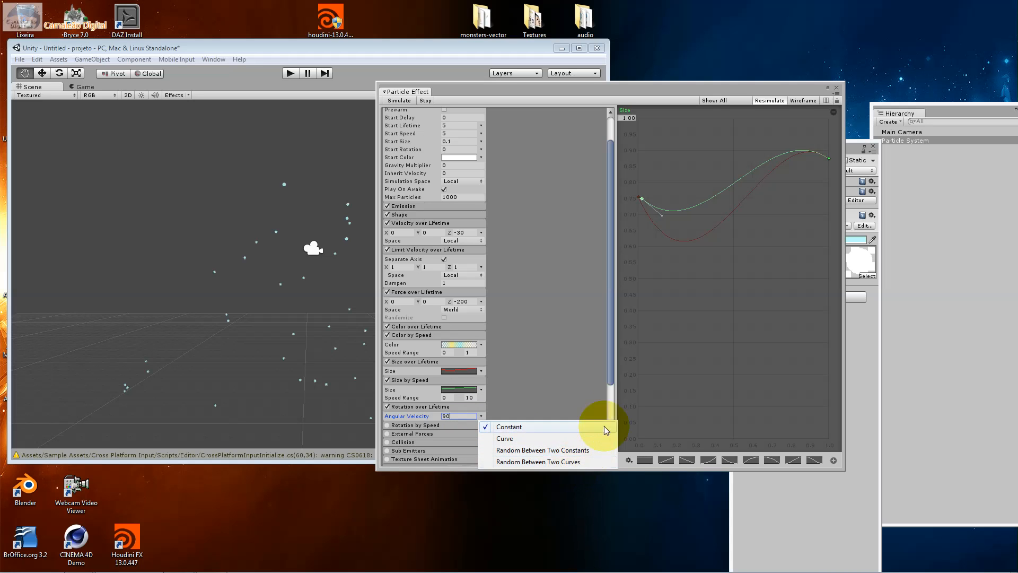
Enable the Rotation by Speed module, switch its angular velocity to Curve mode and show that curve for editing
left_click_drag(611, 375, 604, 421)
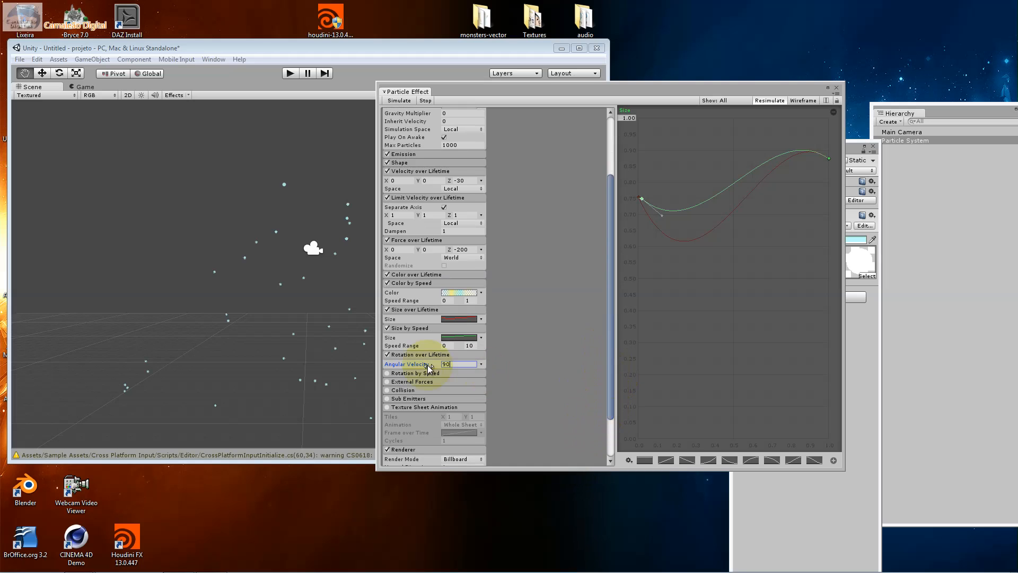
left_click(387, 373)
left_click(406, 373)
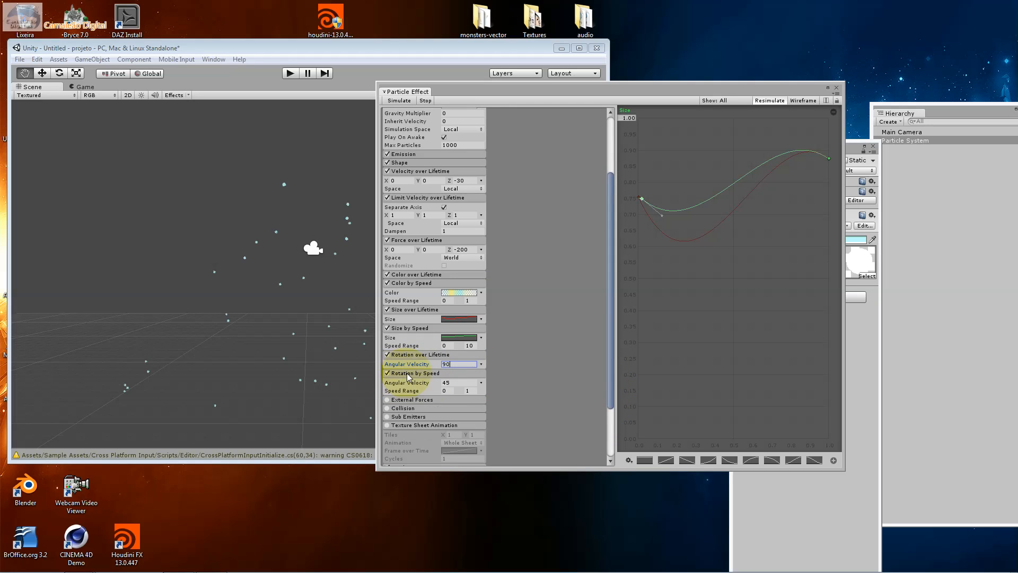
left_click(482, 382)
left_click(527, 407)
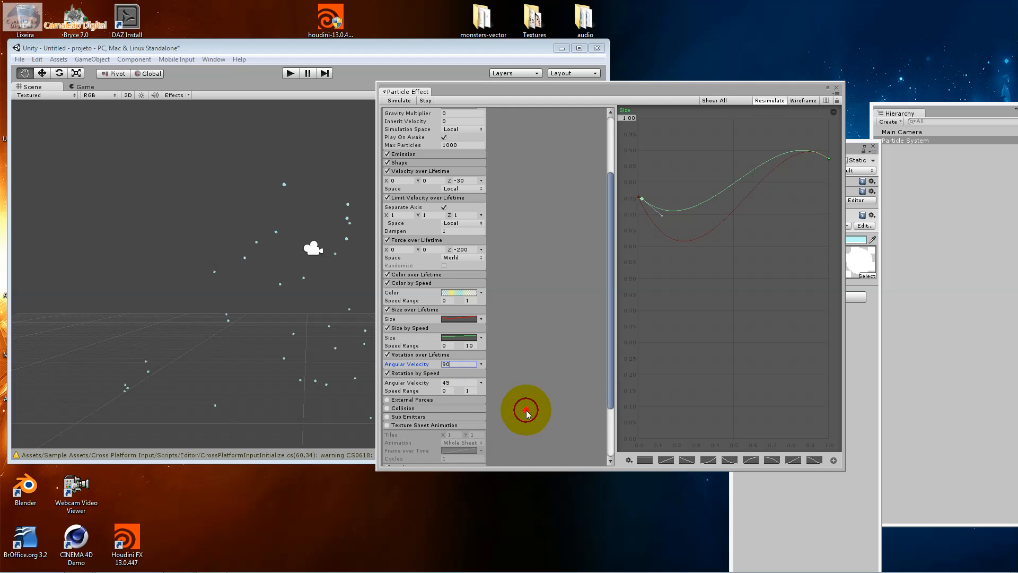
left_click(464, 379)
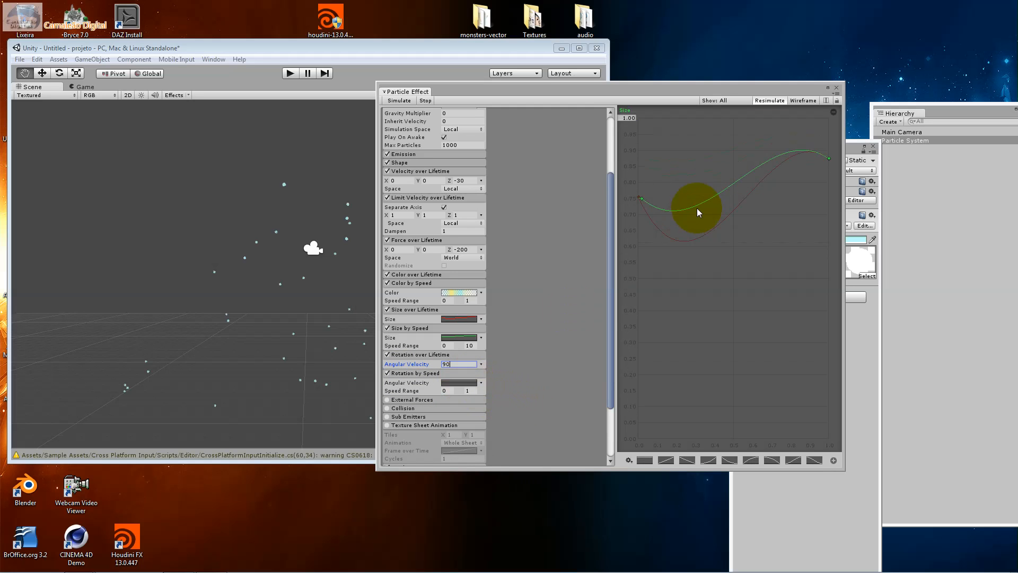
left_click(457, 382)
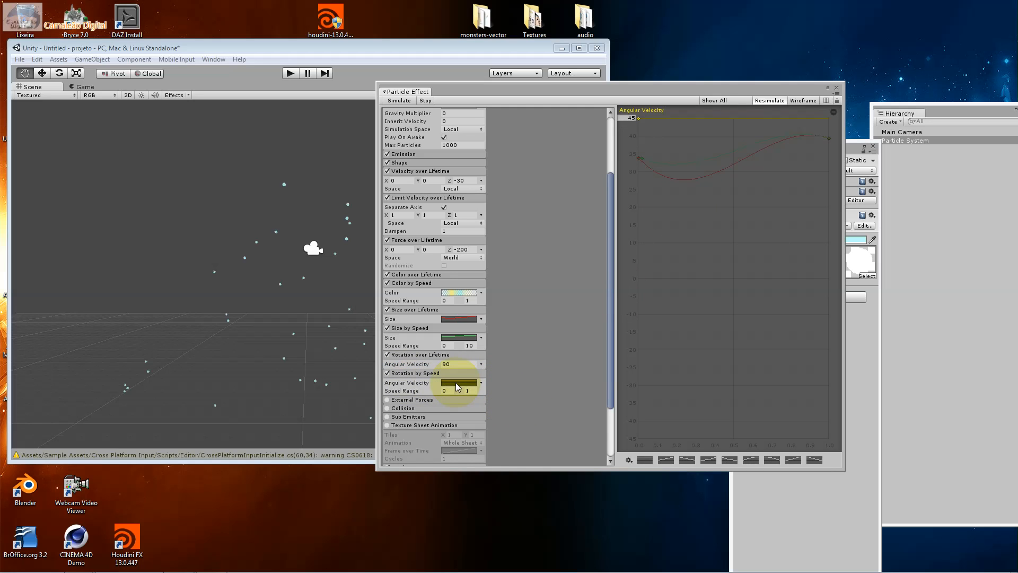
Lower the Rotation by Speed module's flat angular velocity curve to about 20 and set its speed range maximum to 10
left_click_drag(638, 118, 702, 144)
left_click(450, 391)
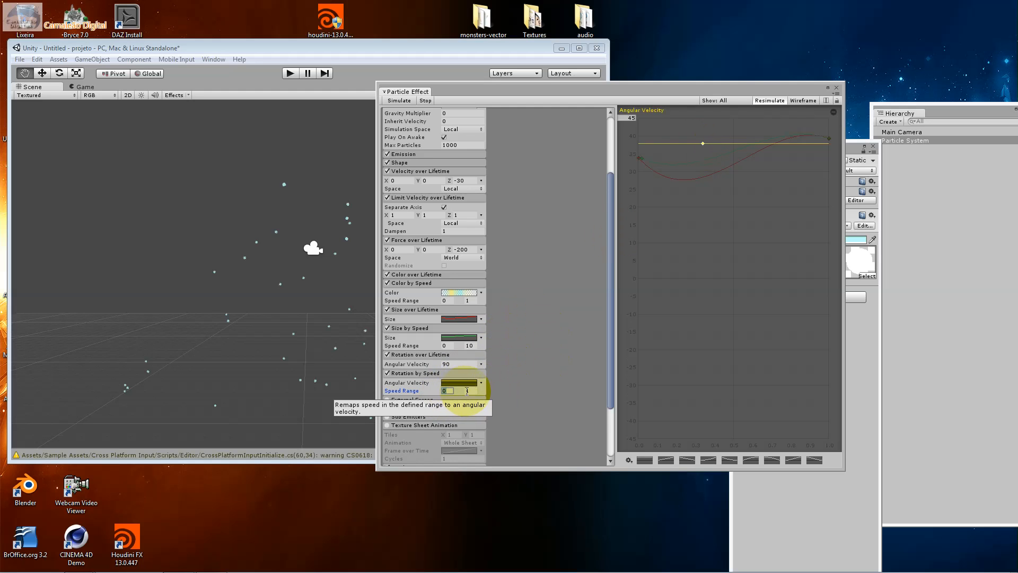
left_click(465, 390)
type("10")
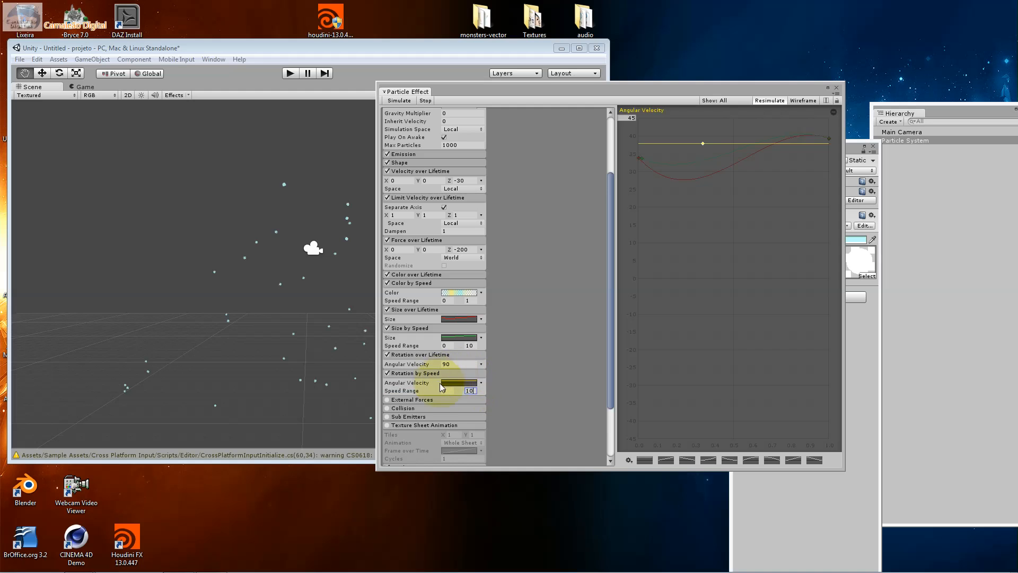
left_click_drag(702, 145, 738, 205)
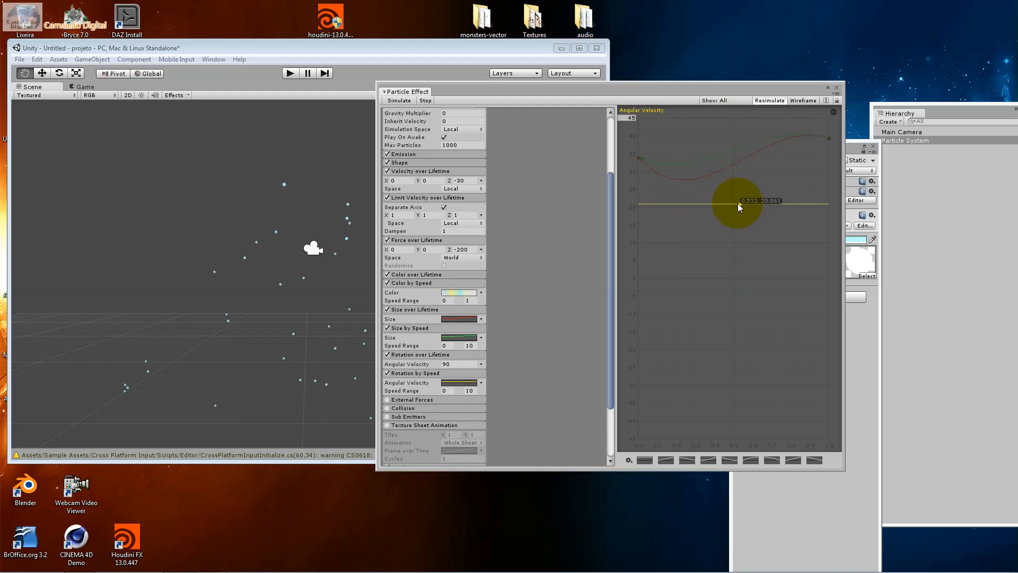
left_click(444, 390)
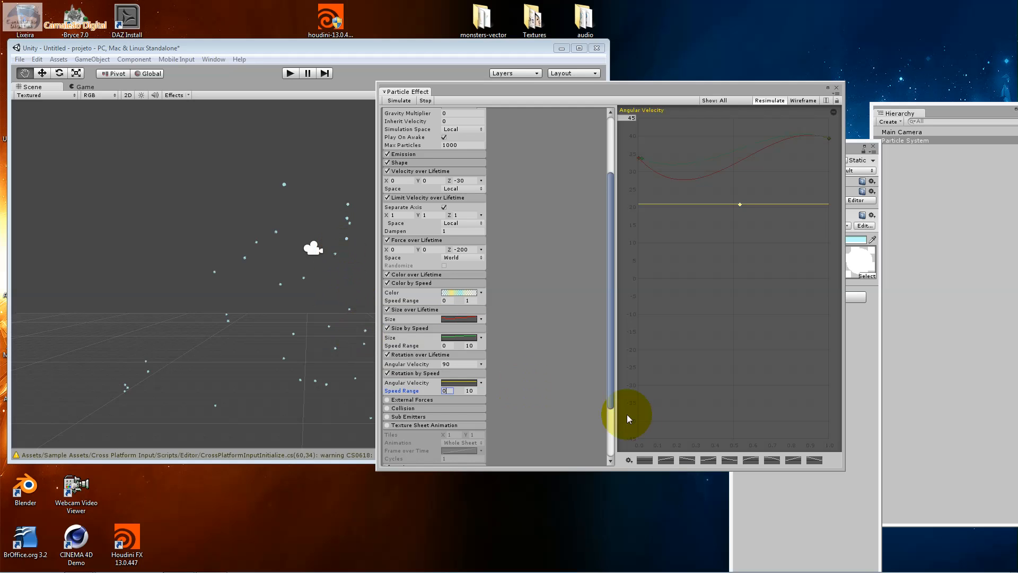
Try the part_flame_licks, part_fireball and part_smoke_white materials on the particle renderer
scroll(609, 422, "down", 3)
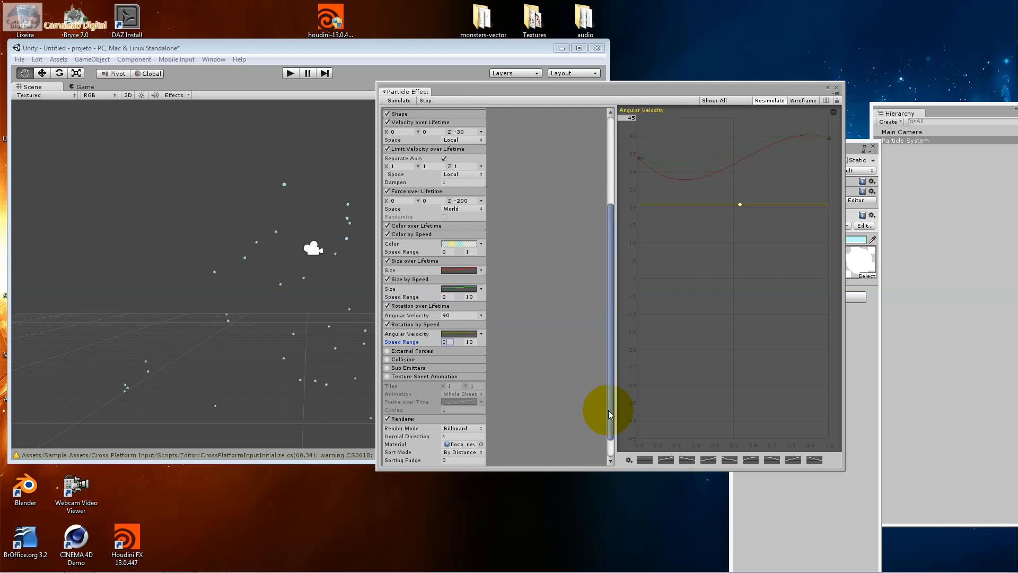
left_click(480, 440)
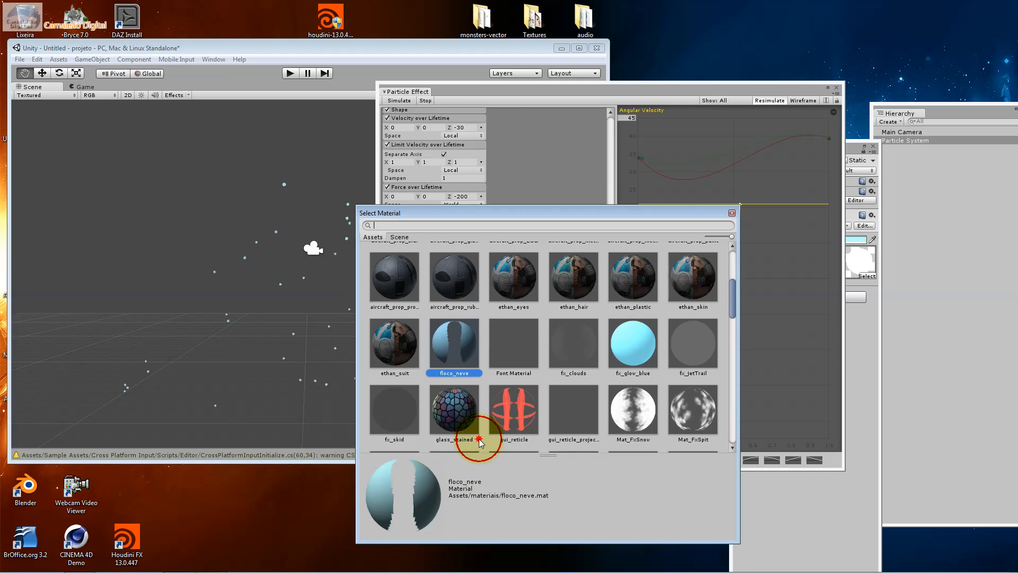
left_click_drag(729, 291, 698, 335)
scroll(698, 335, "down", 3)
left_click(511, 408)
left_click(687, 272)
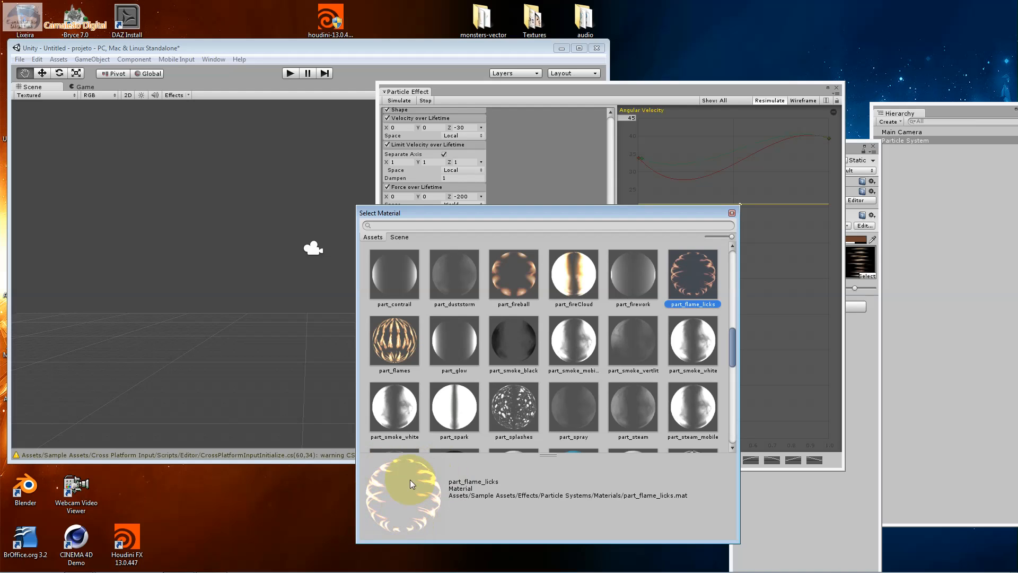
left_click(526, 289)
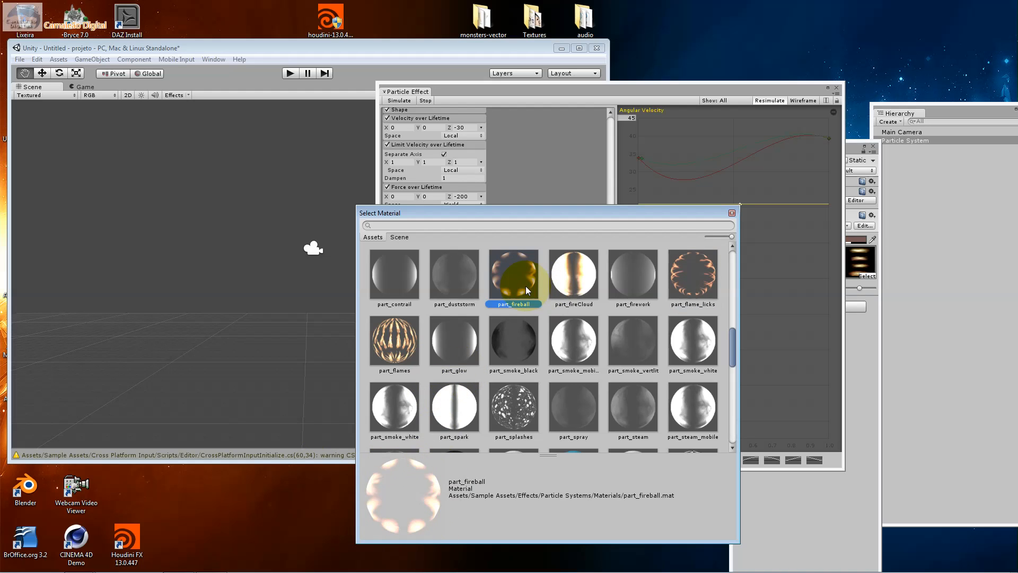
left_click(711, 358)
left_click_drag(729, 348, 718, 298)
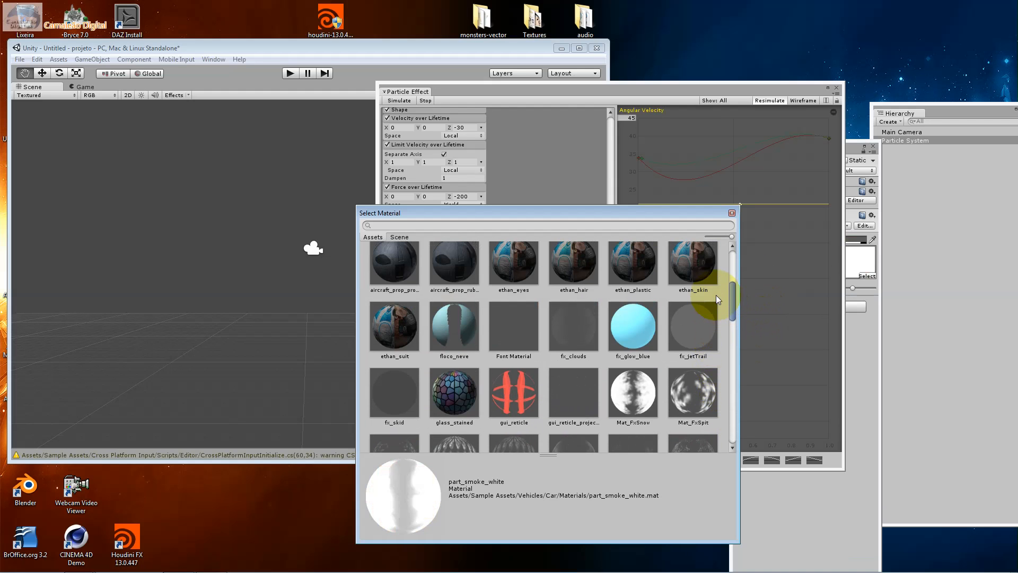
Try the part_smoke_black and part_spray materials on the particle renderer and return it to floco_neve
scroll(716, 296, "down", 5)
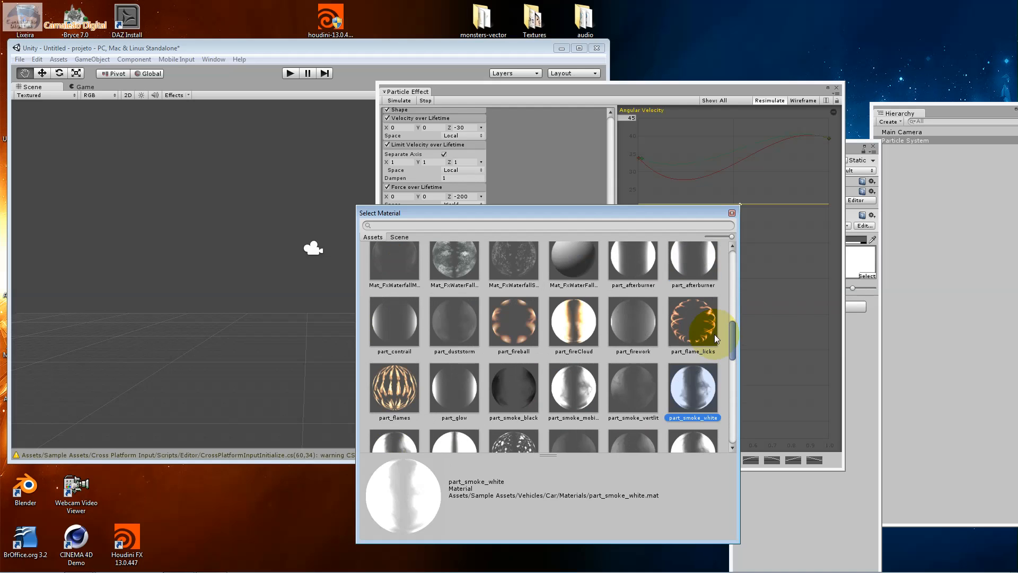
scroll(712, 336, "down", 1)
left_click(508, 364)
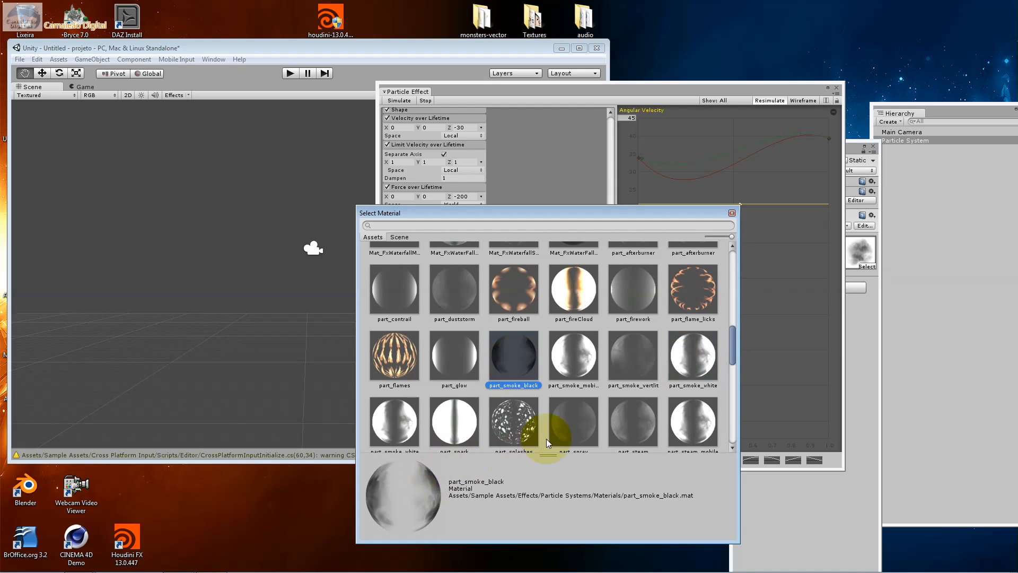
left_click(562, 429)
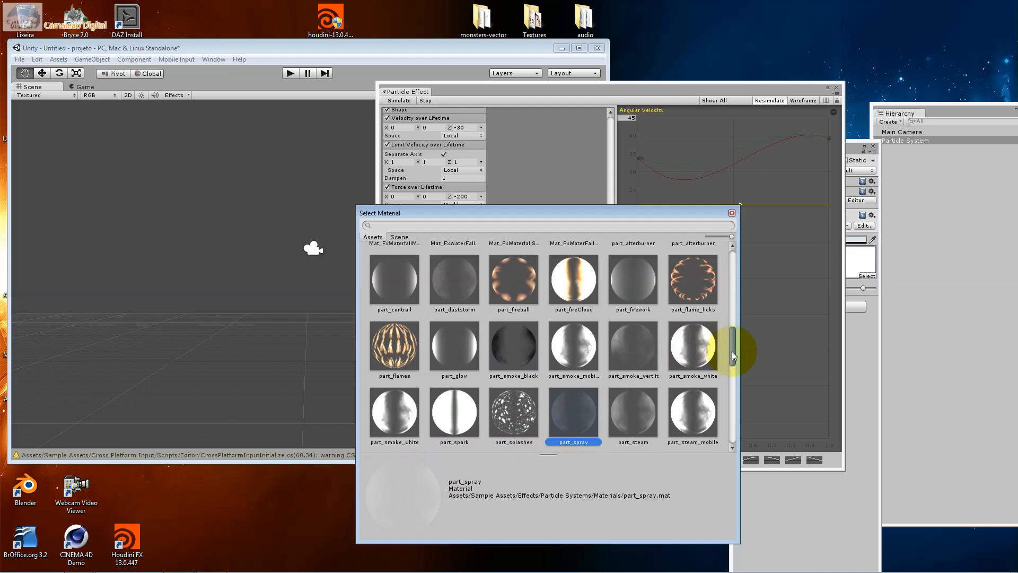
left_click_drag(733, 353, 727, 289)
left_click(433, 403)
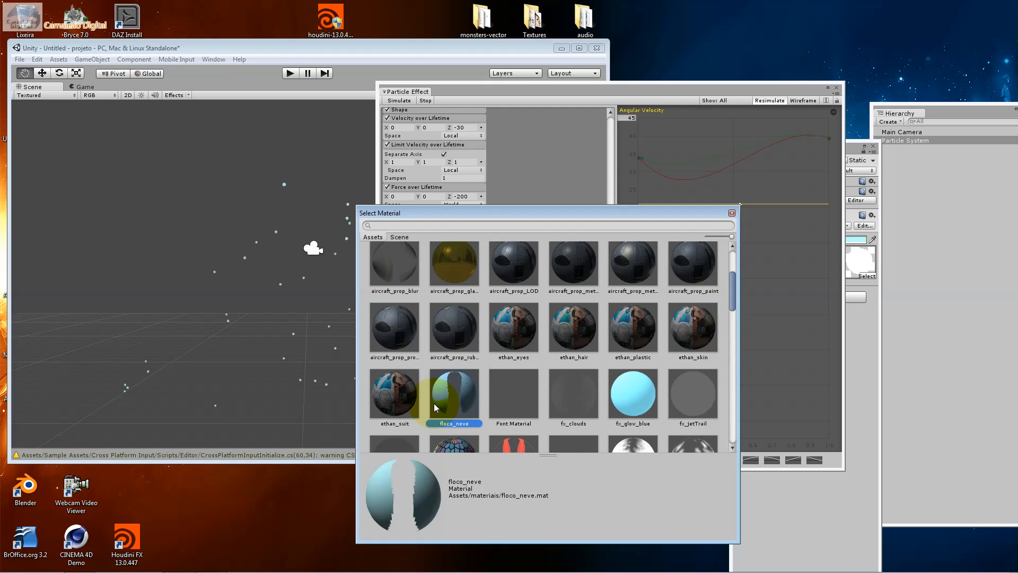
double_click(434, 403)
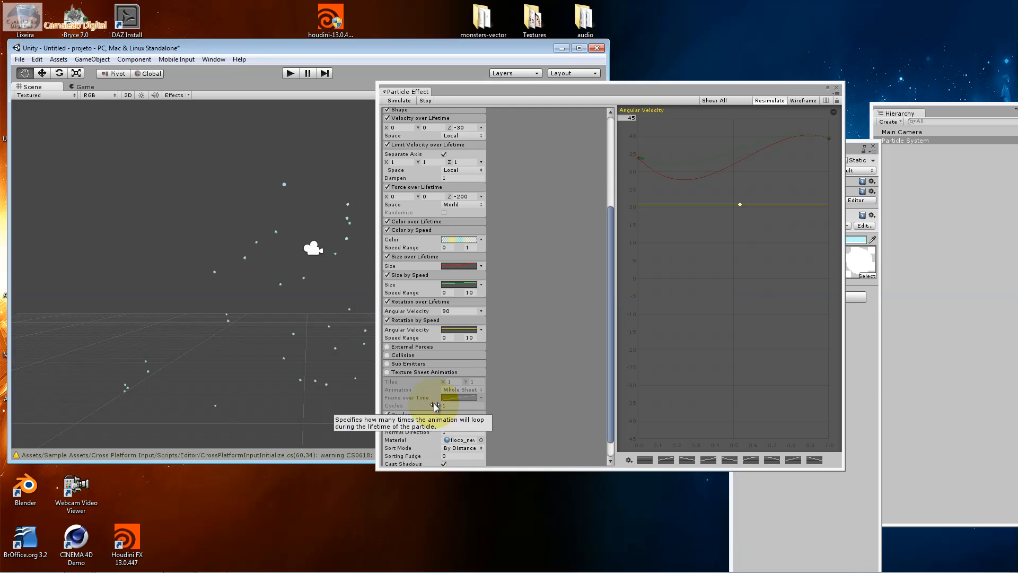
Enable the External Forces module with a multiplier of 100 and turn on the Collision module
left_click(409, 345)
left_click(409, 346)
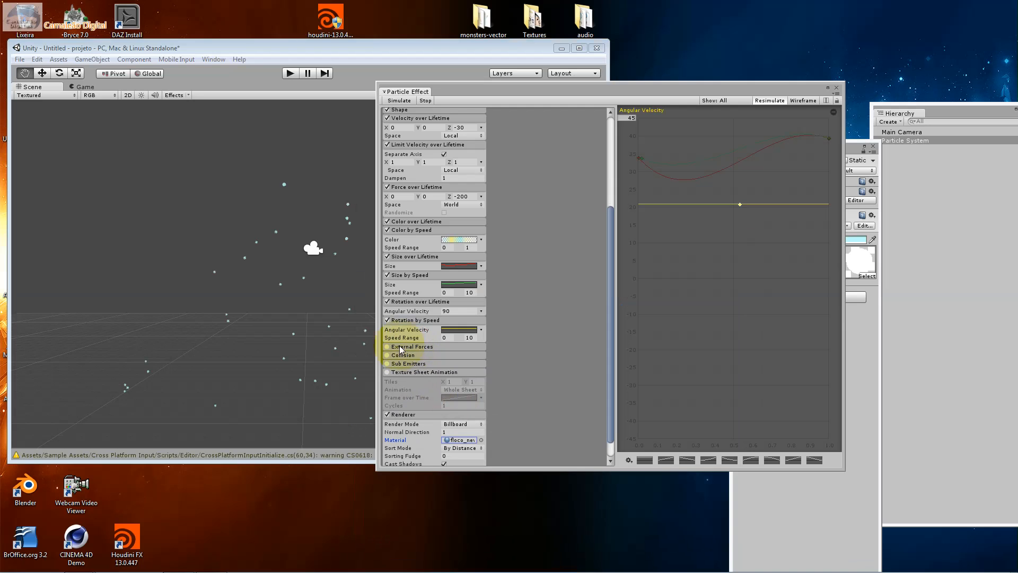
left_click(387, 346)
left_click(413, 346)
left_click(447, 358)
type("00")
left_click(416, 365)
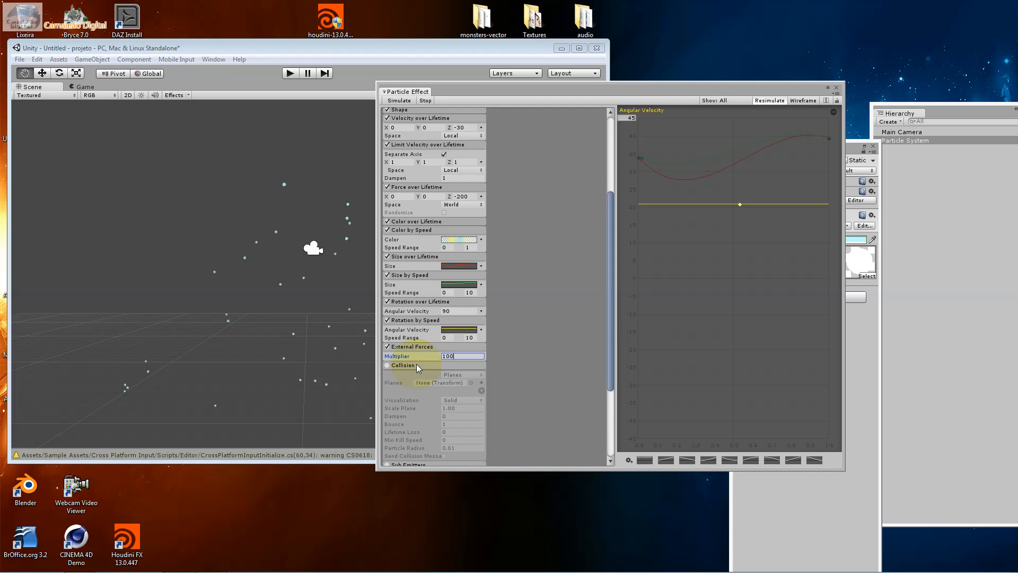
left_click(388, 366)
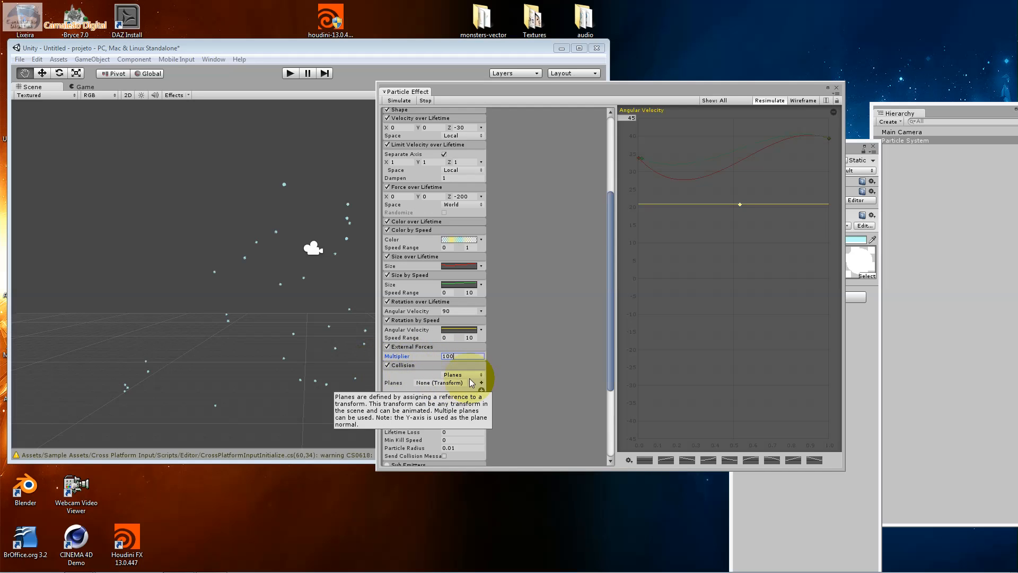
Examine which transforms the Collision module can use as planes, along with its collision type and visualization options
left_click(417, 384)
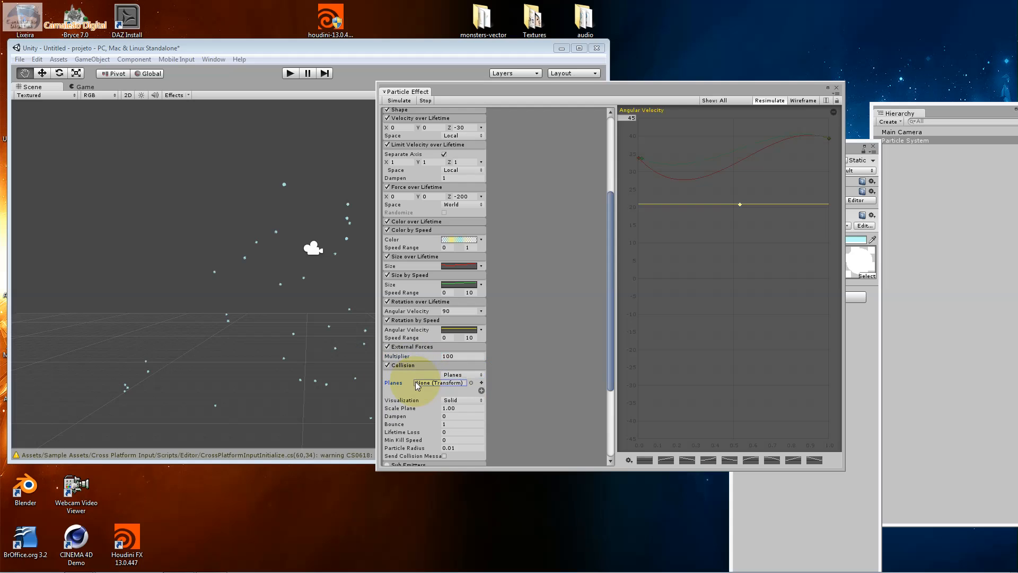
left_click(470, 382)
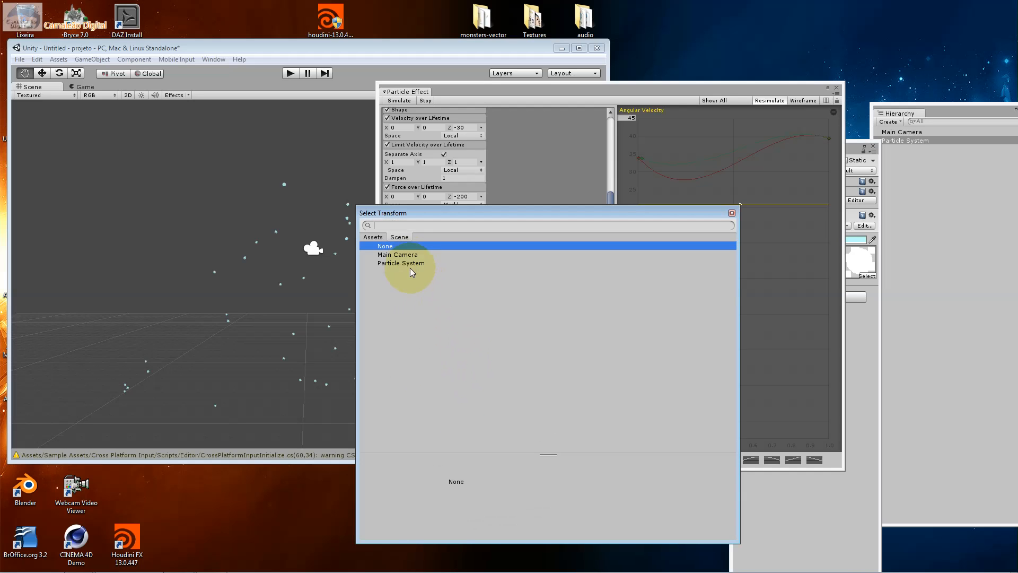
left_click(379, 236)
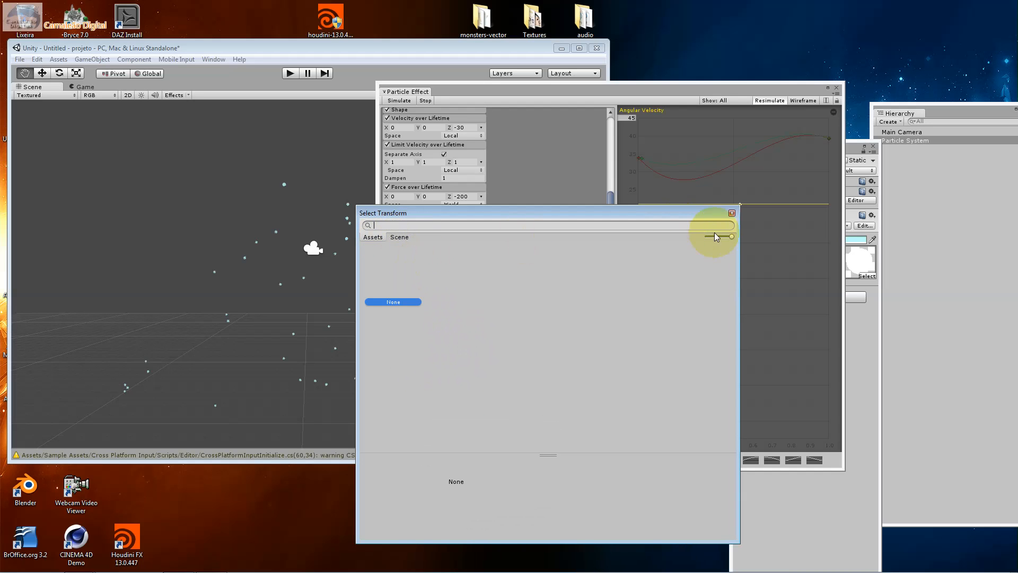
left_click(732, 213)
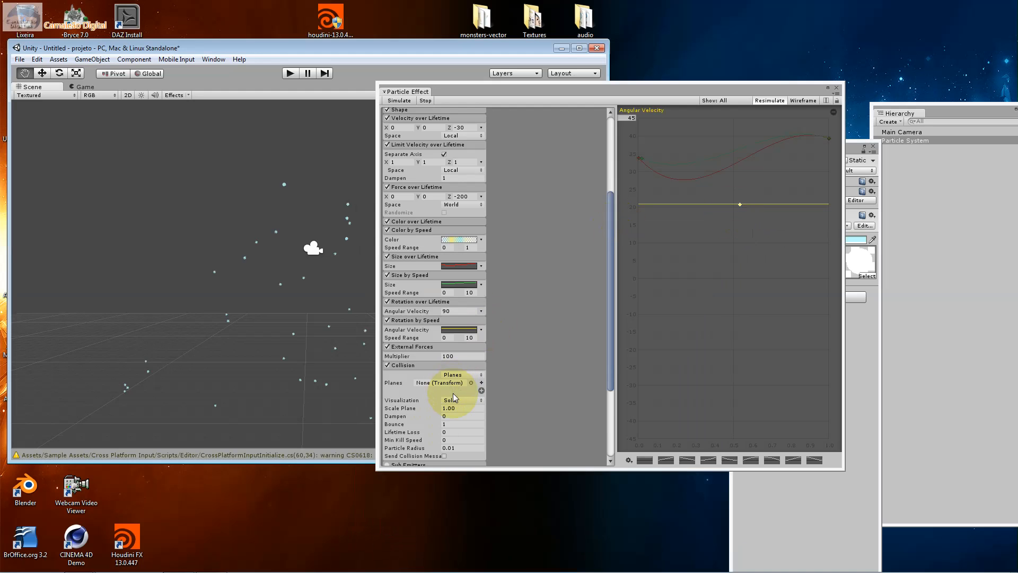
left_click(463, 373)
left_click(463, 374)
left_click(445, 401)
left_click(432, 405)
Set the Collision module's Min Kill Speed to 10 and its Bounce to 2
left_click(454, 409)
left_click(451, 416)
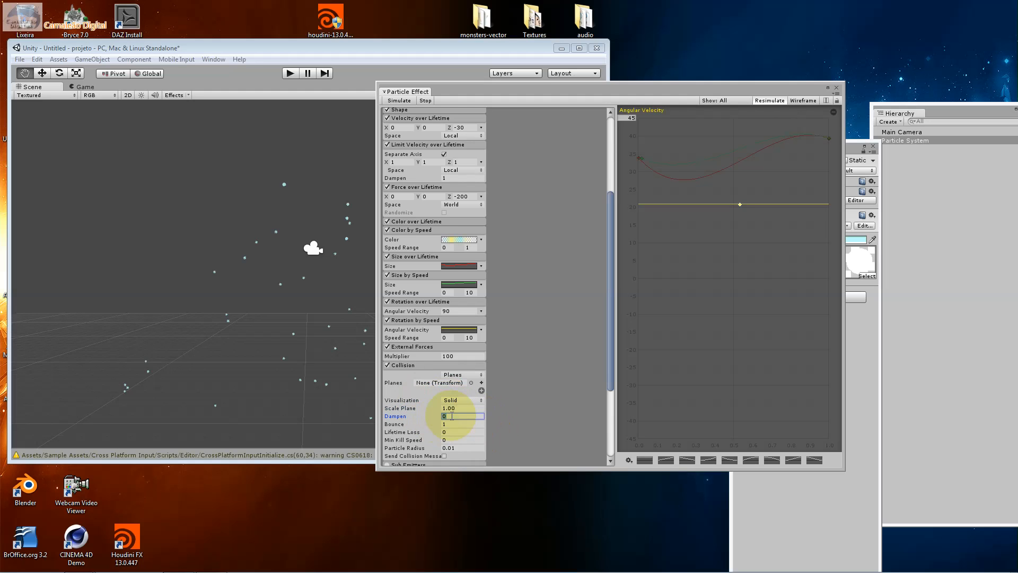
left_click(451, 423)
left_click(464, 441)
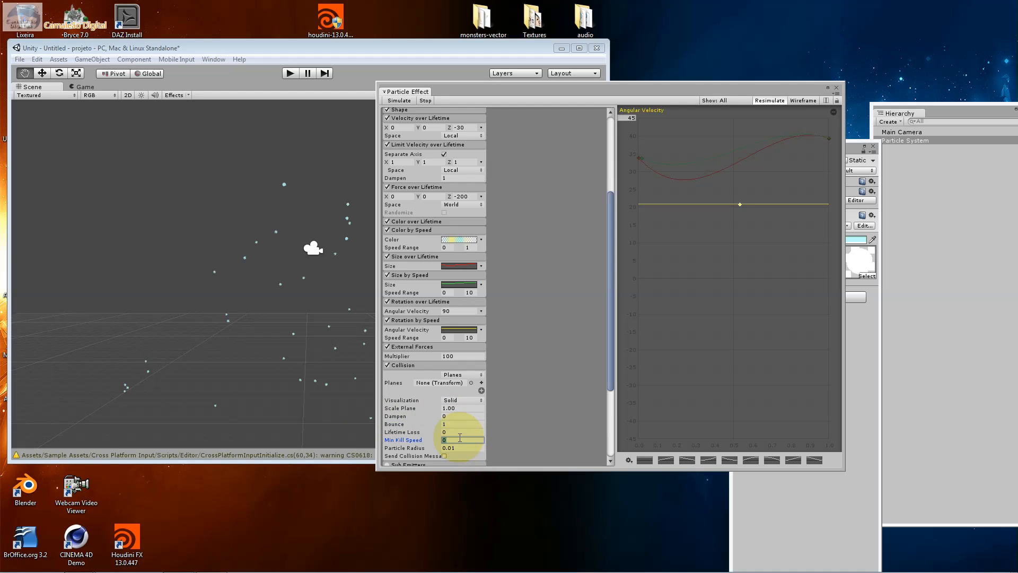
type("10")
left_click(457, 432)
left_click(445, 448)
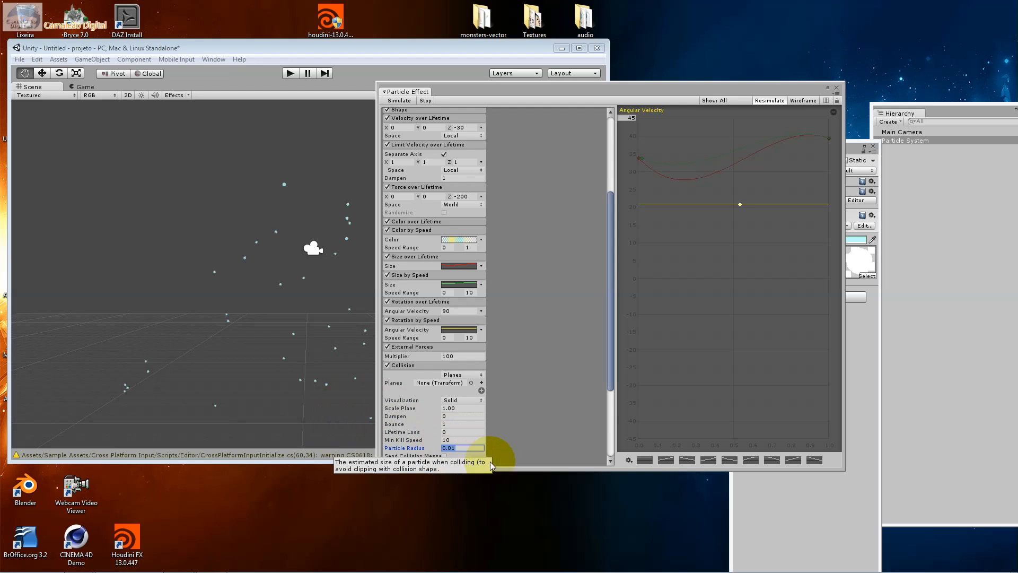
left_click(445, 424)
type("2")
Set the Collision module's Dampen to 1 and enable Send Collision Messages
left_click(454, 416)
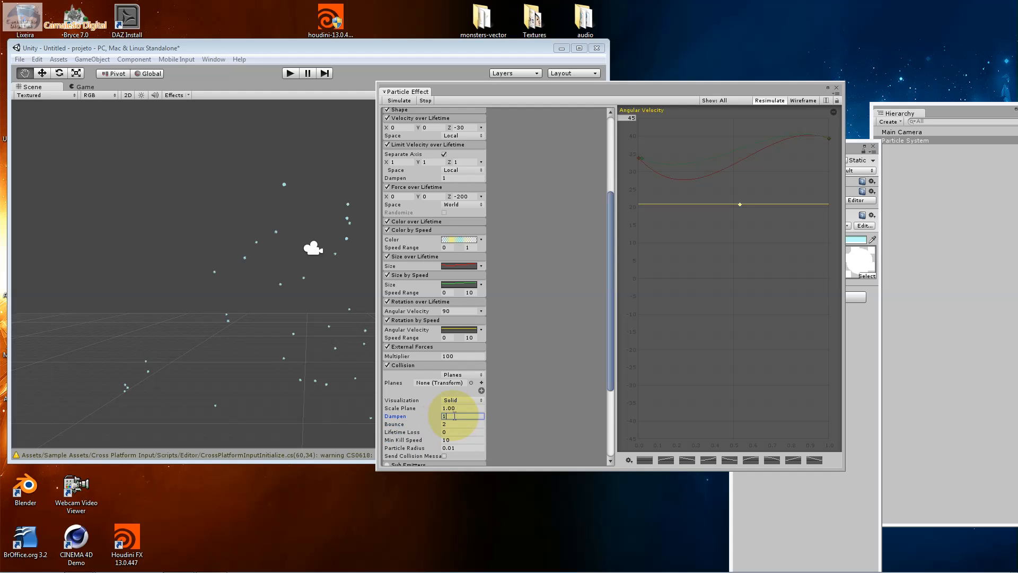
type("100")
left_click(453, 409)
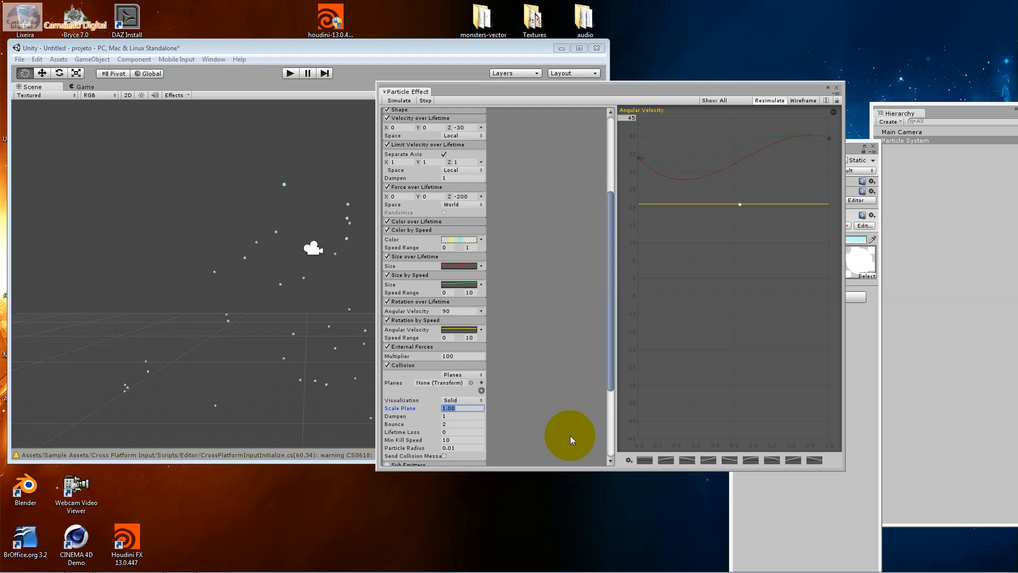
left_click_drag(610, 369, 609, 396)
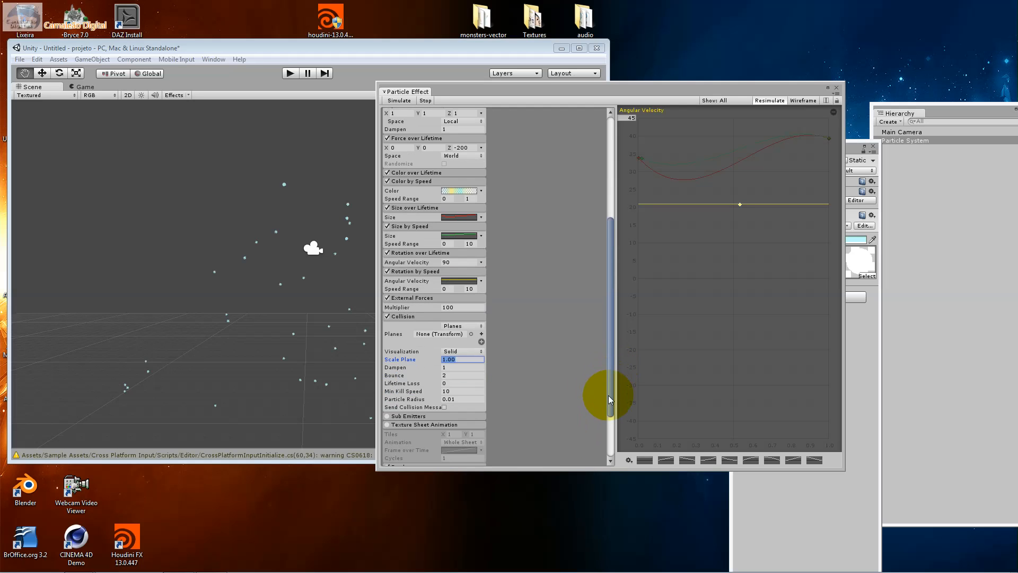
left_click(444, 406)
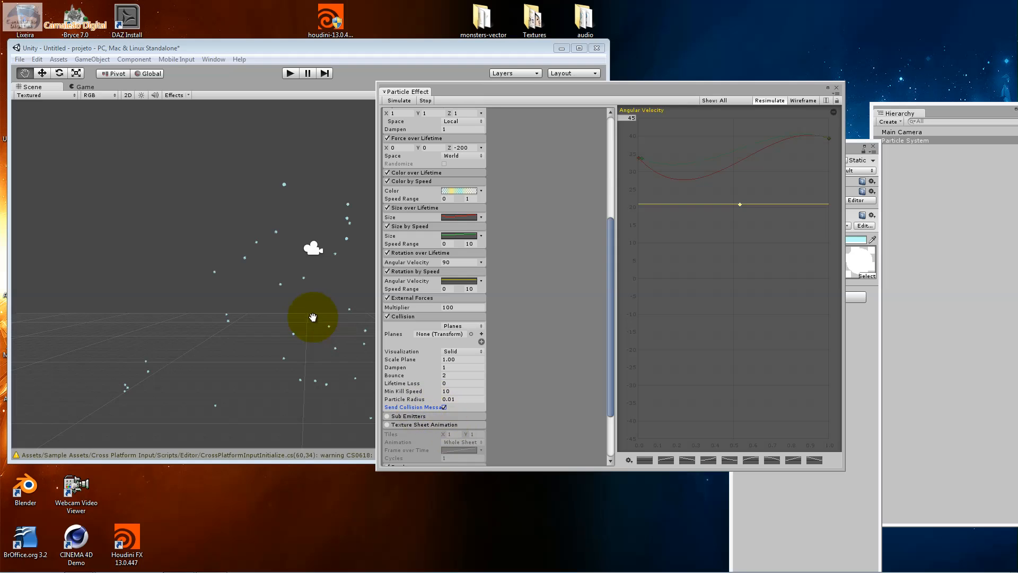
Create a Plane object in the scene and move the Particle Effect window clear of the Scene view
left_click(95, 58)
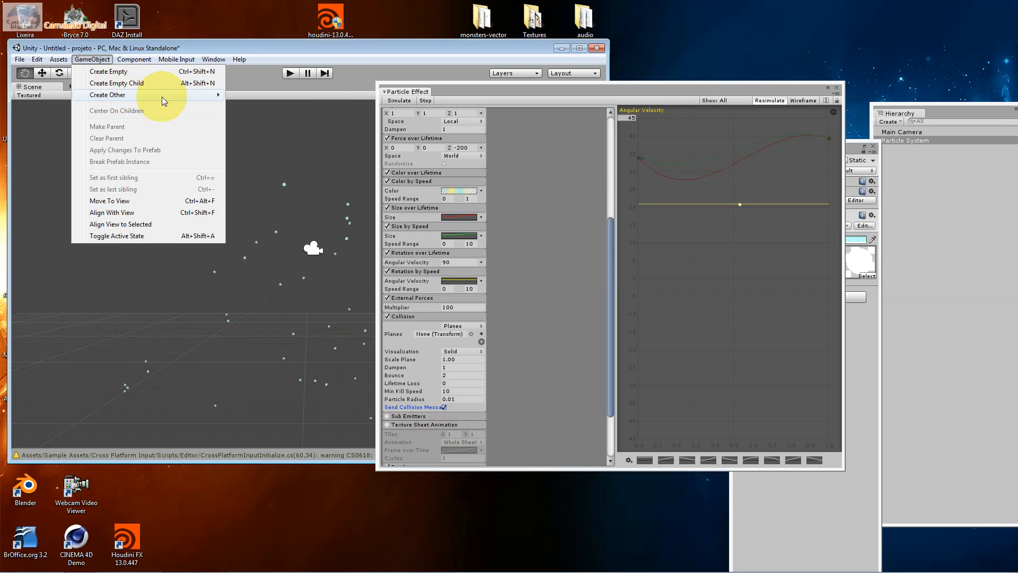
mouse_move(161, 96)
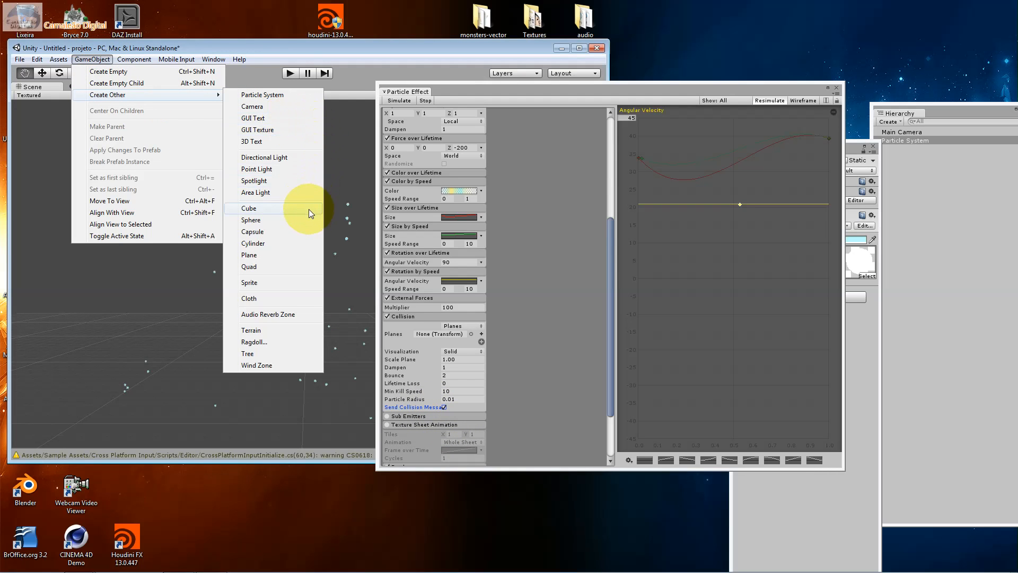
left_click(297, 254)
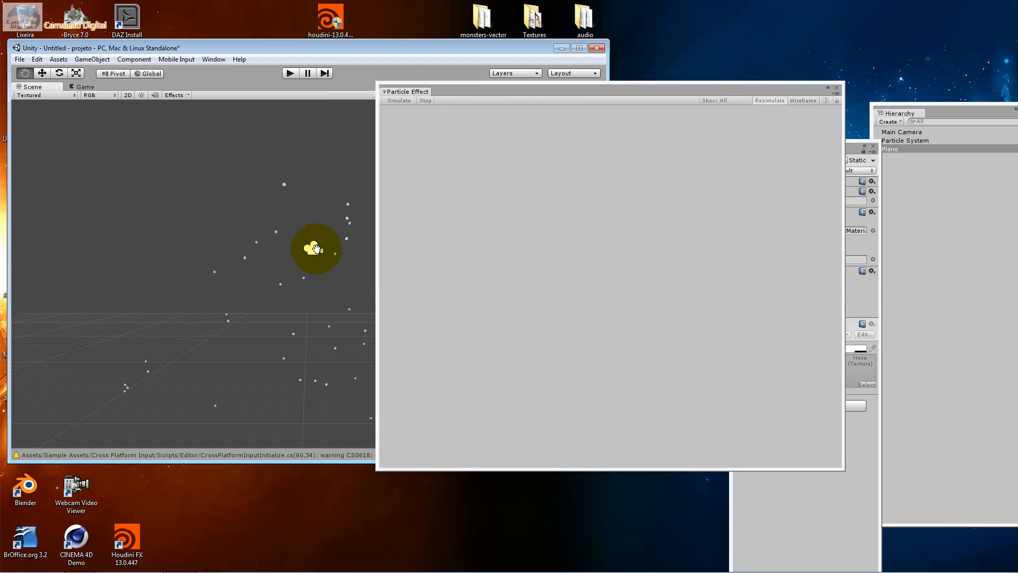
left_click_drag(593, 89, 749, 255)
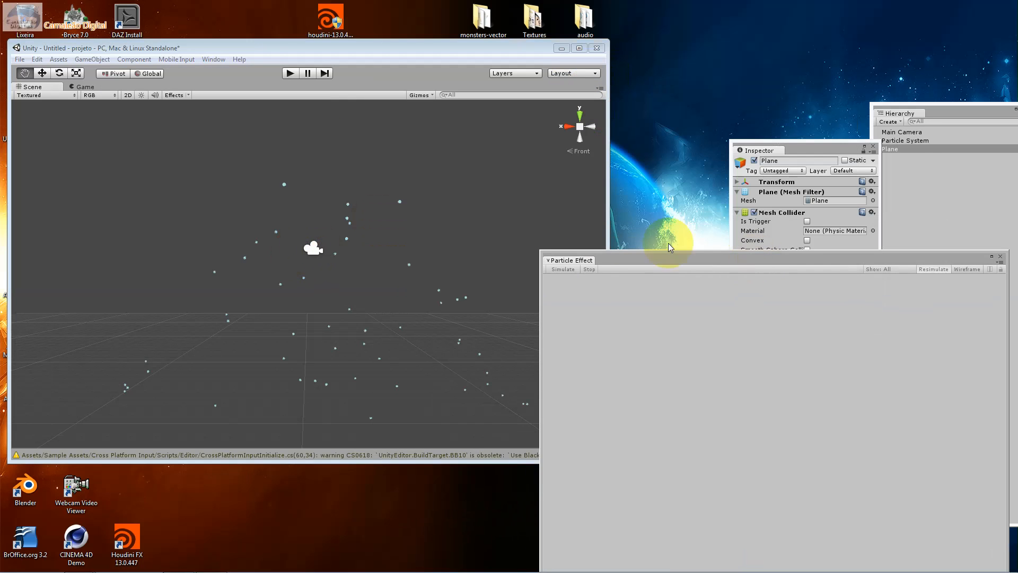
Lower the Plane along the Y axis so it lies beneath the emitter near the grid
left_click(901, 150)
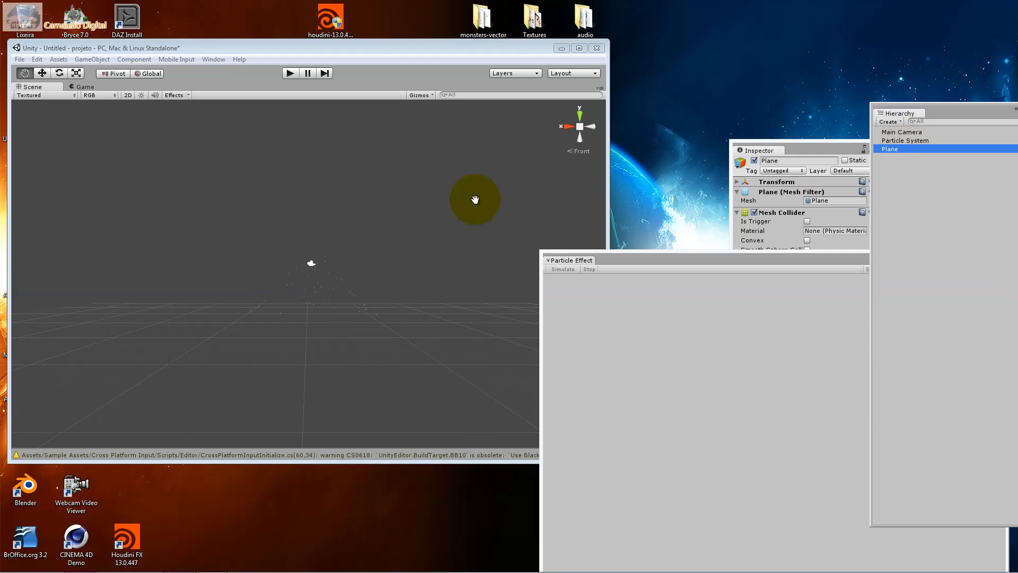
left_click(580, 116)
left_click(292, 272)
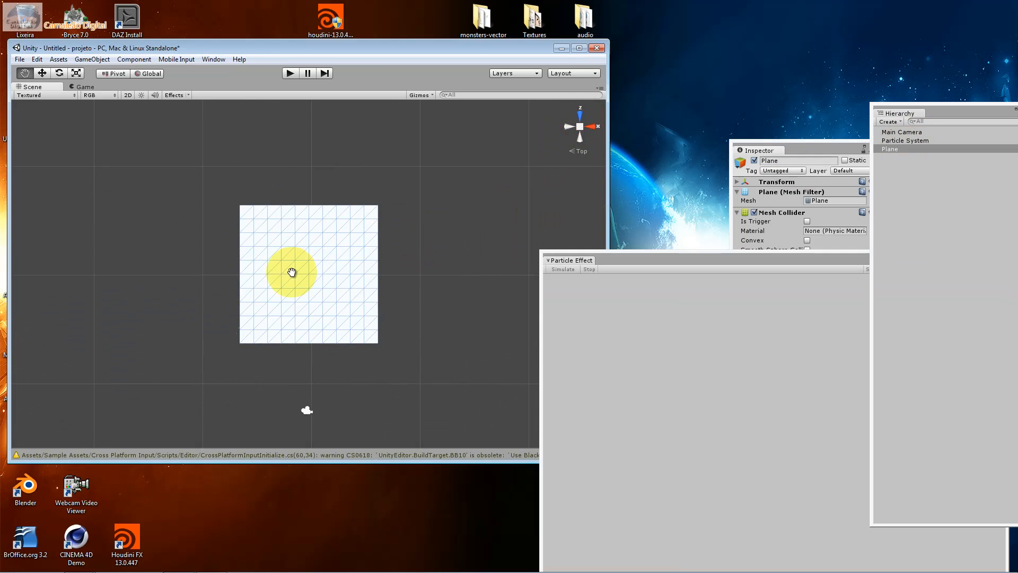
left_click(41, 75)
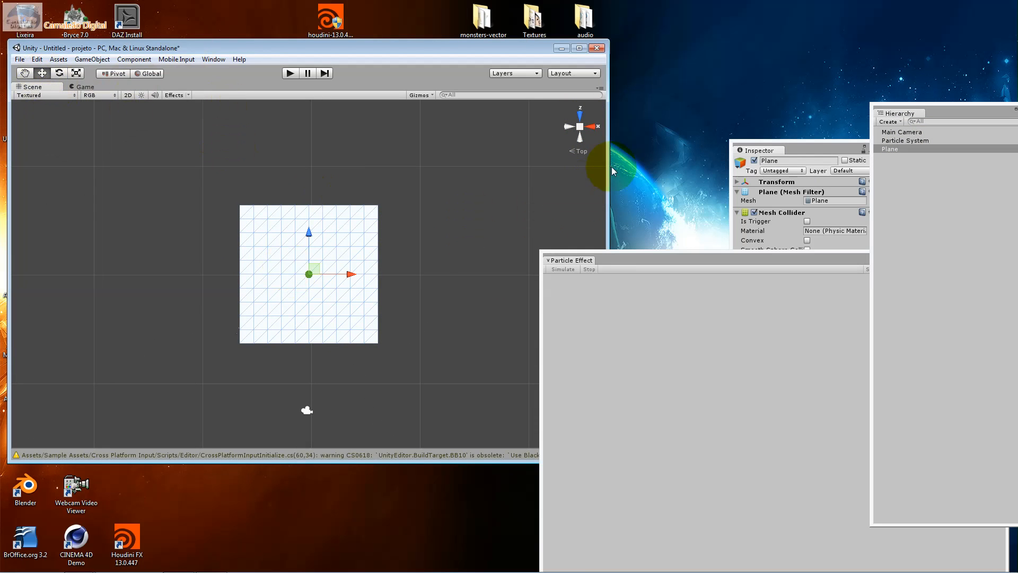
left_click(581, 119)
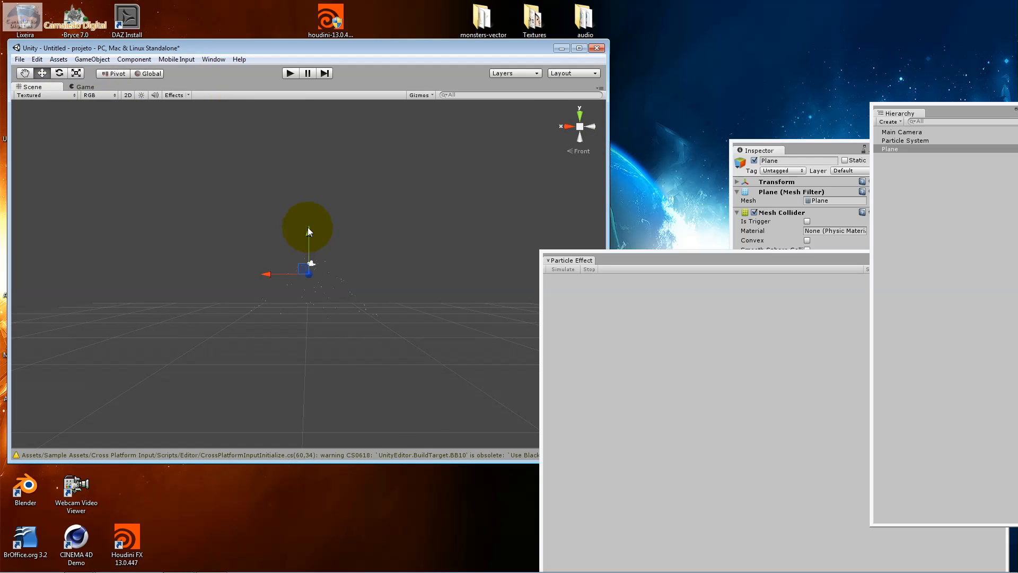
left_click_drag(307, 231, 307, 249)
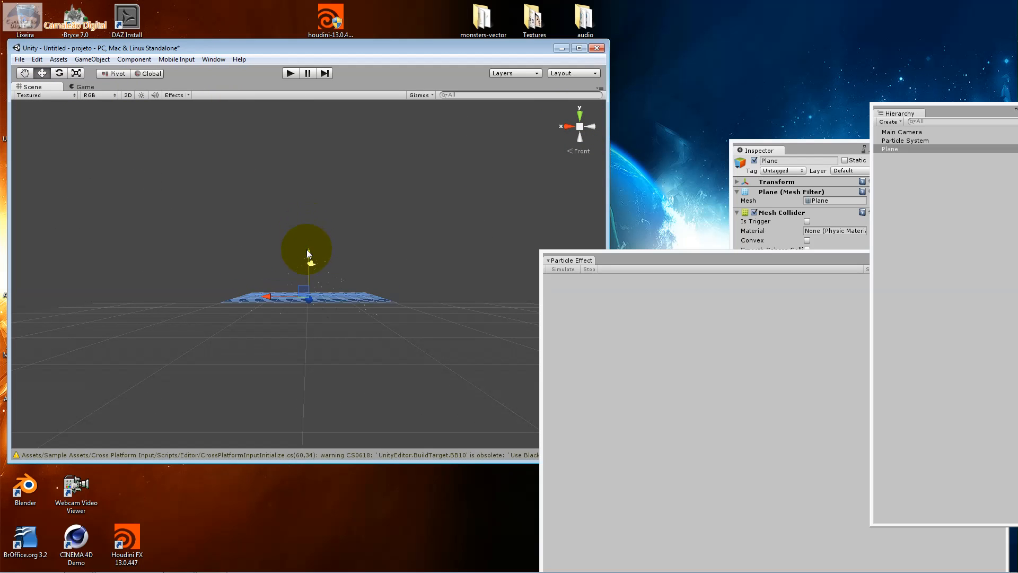
Shift the Particle System slightly along the positive X axis over the Plane, working from the top view
left_click(581, 121)
left_click(923, 141)
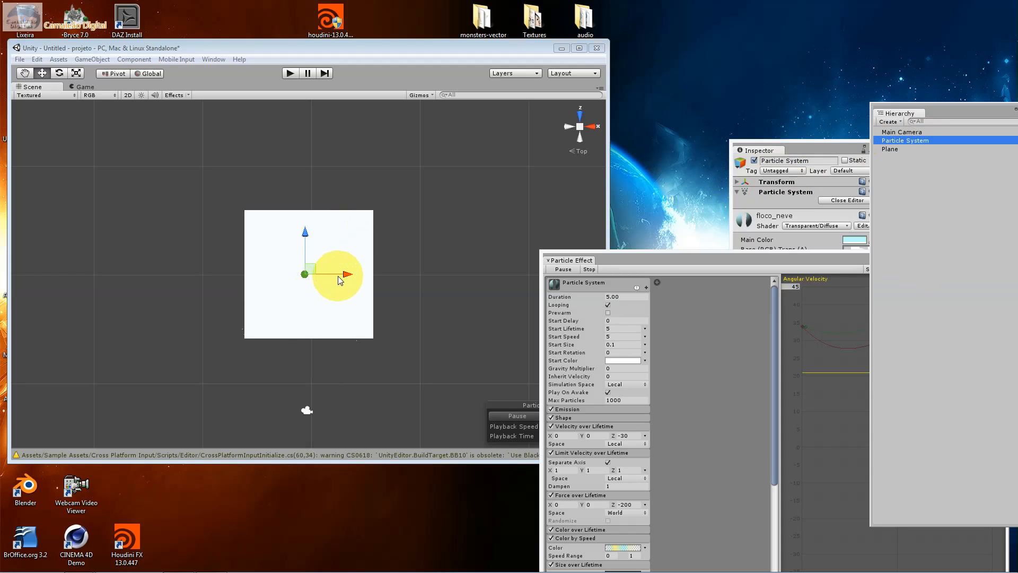
left_click_drag(341, 274, 349, 274)
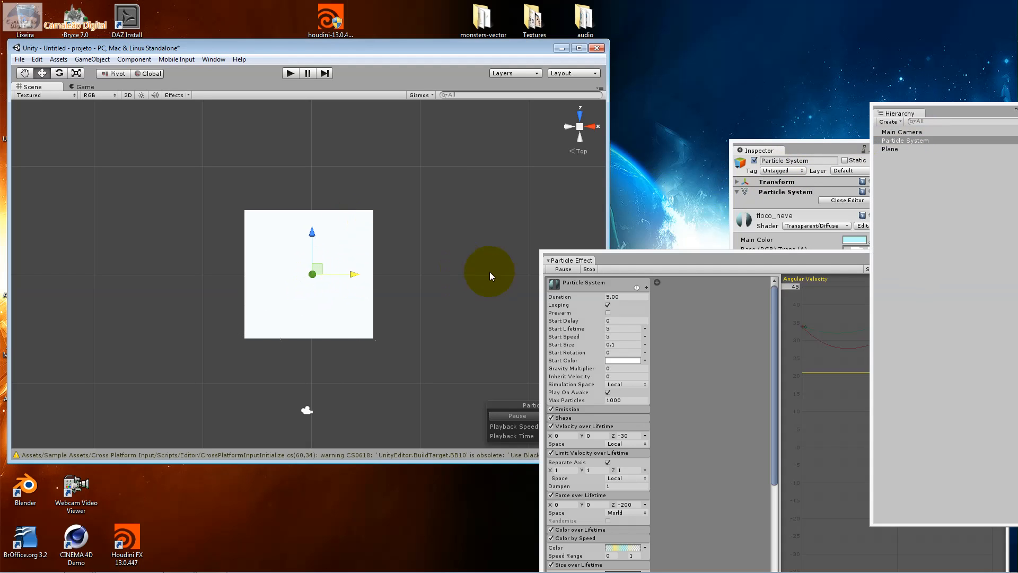
Move the Inspector window beside the Scene view and view the Particle System above the Plane in perspective
left_click(938, 149)
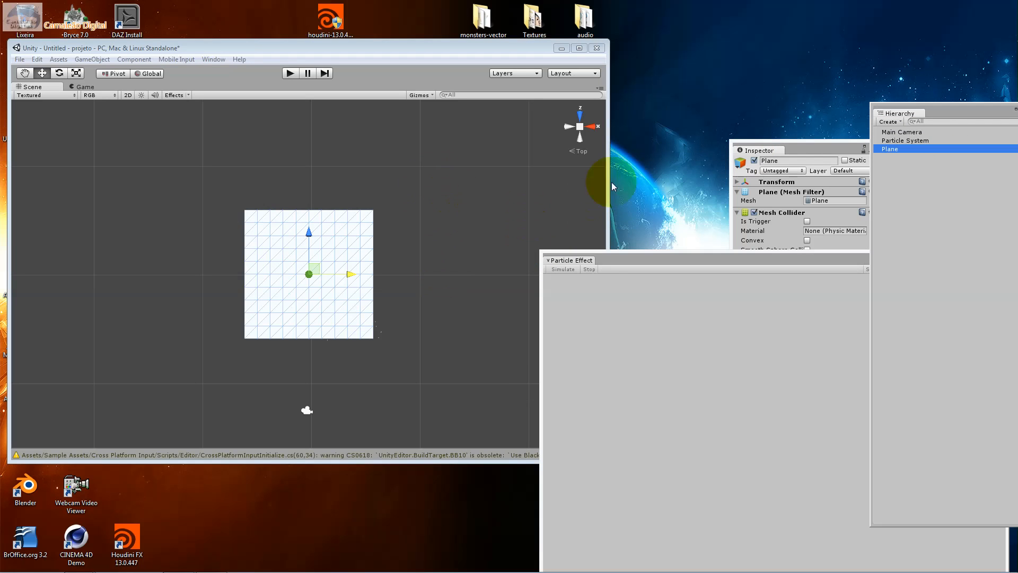
left_click_drag(822, 147, 686, 106)
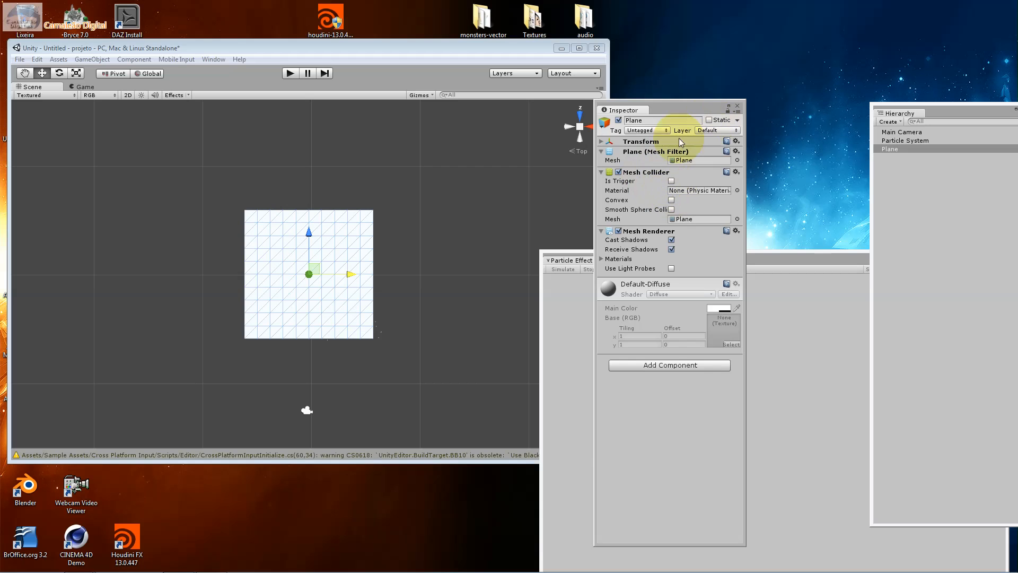
left_click(924, 142)
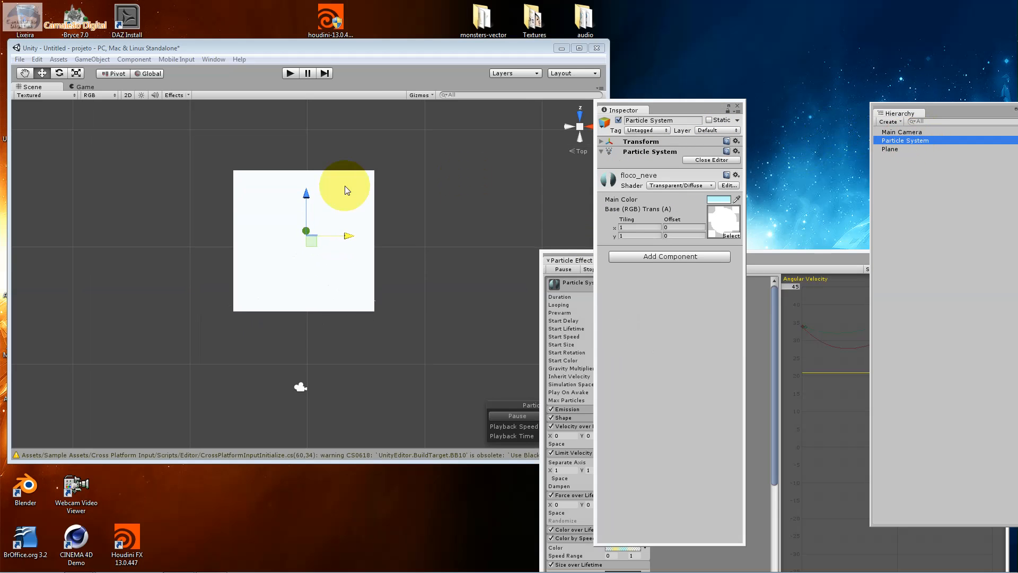
left_click_drag(296, 197, 396, 403, "alt")
scroll(281, 198, "up", 5)
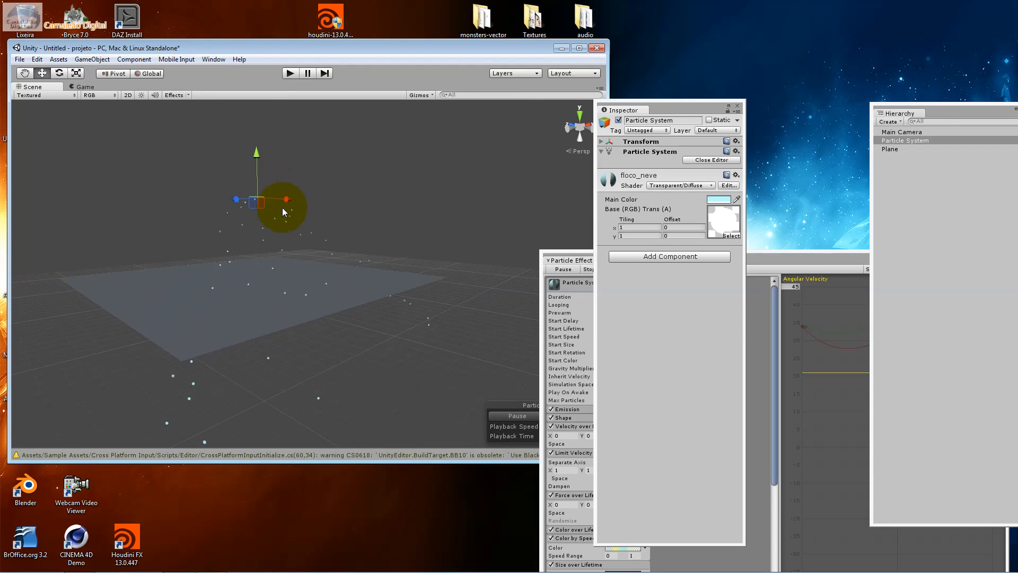
Bring the Particle Effect window into view and assign the Plane object as the Collision module's collision plane
left_click_drag(577, 254, 438, 139)
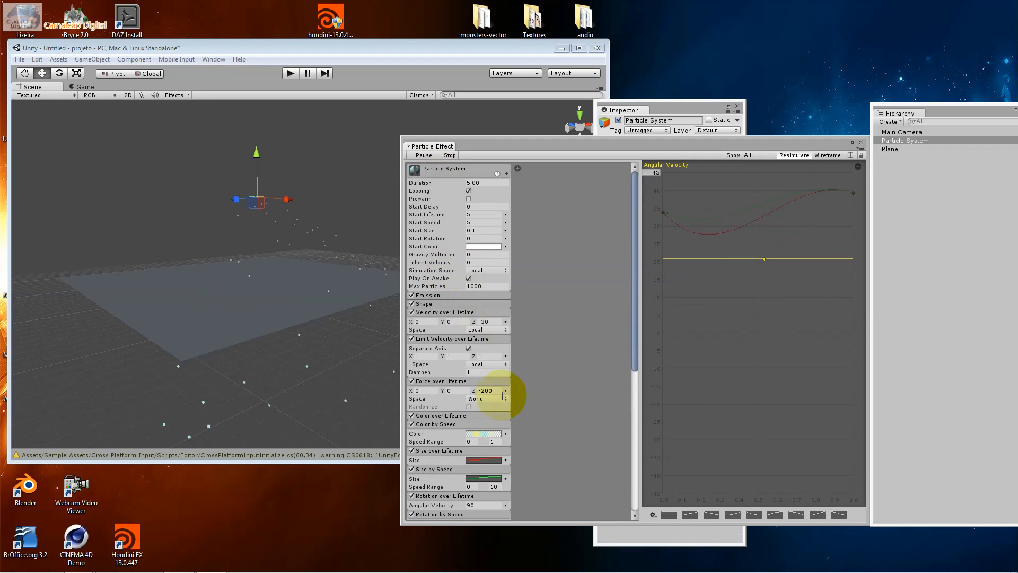
left_click_drag(634, 355, 628, 477)
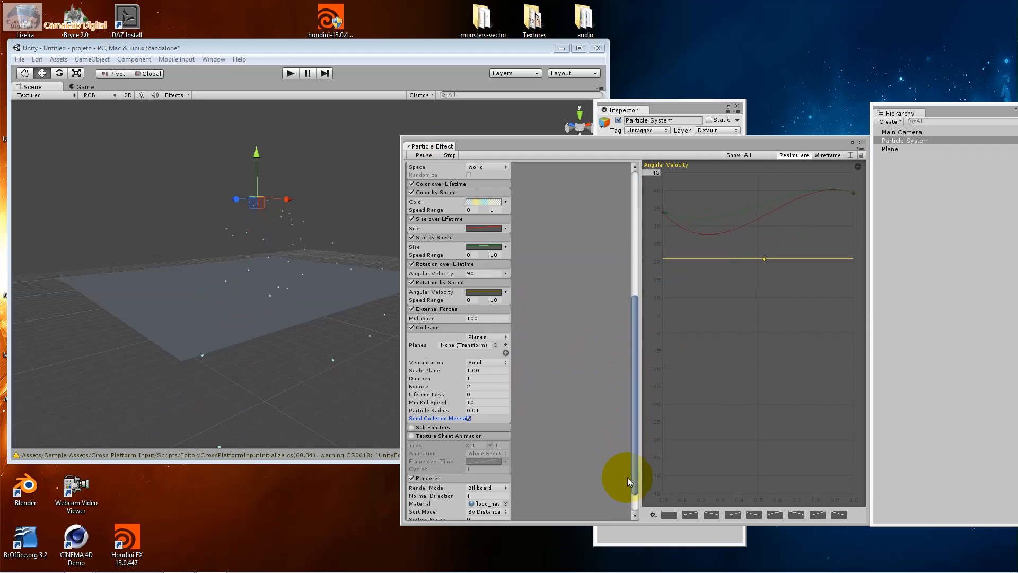
left_click(495, 346)
left_click(399, 271)
left_click(400, 271)
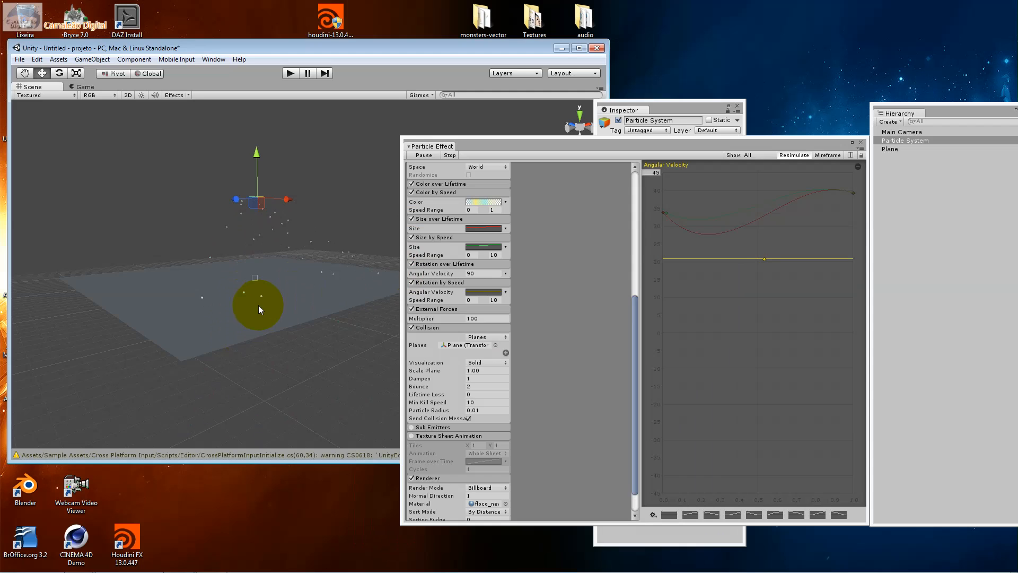
Narrow the Particle Effect window and shift the main editor window so the whole Plane shows beneath the Particle System
left_click_drag(259, 305, 391, 357, "alt")
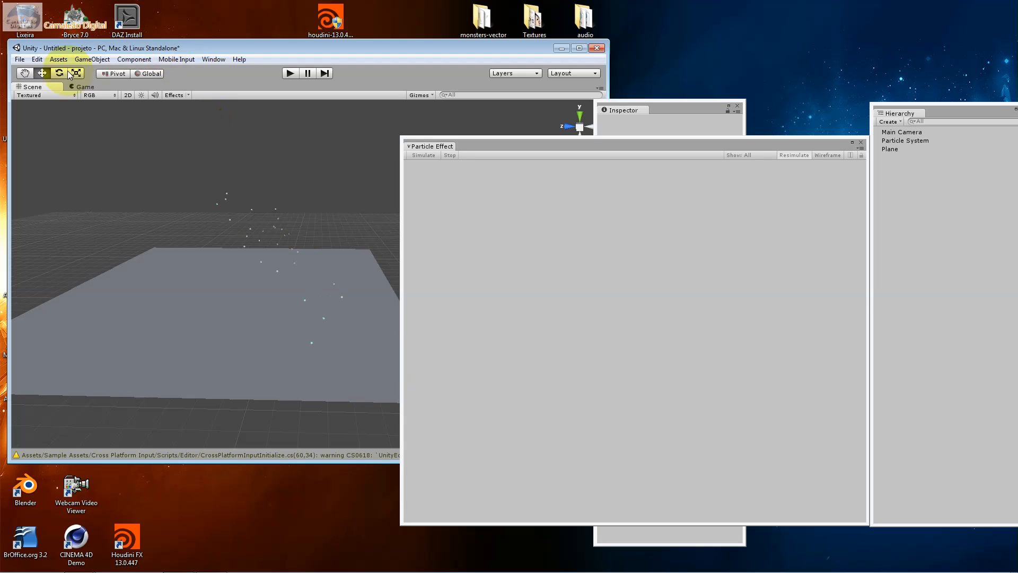
left_click(252, 301)
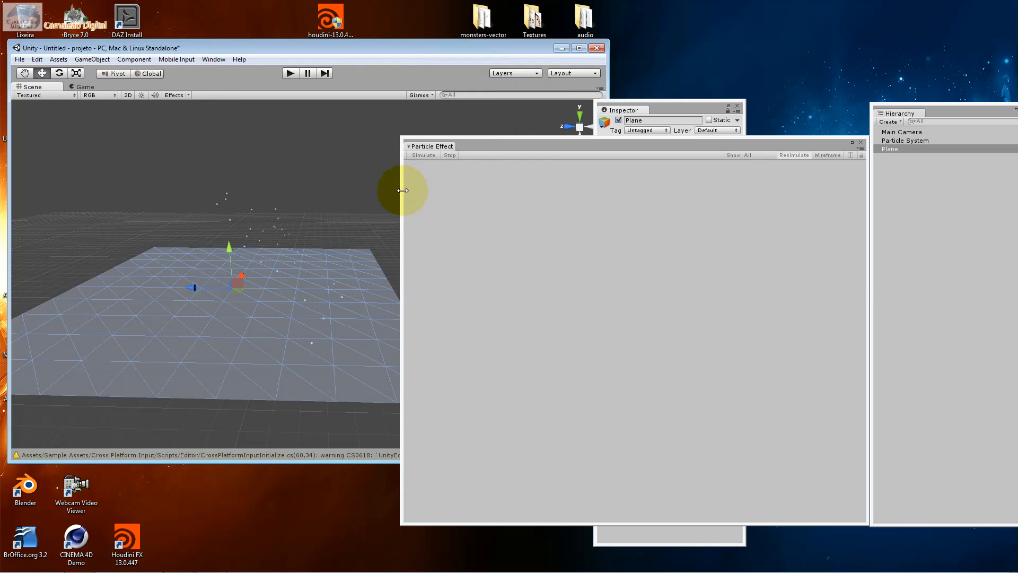
left_click_drag(406, 190, 705, 211)
left_click_drag(469, 48, 499, 32)
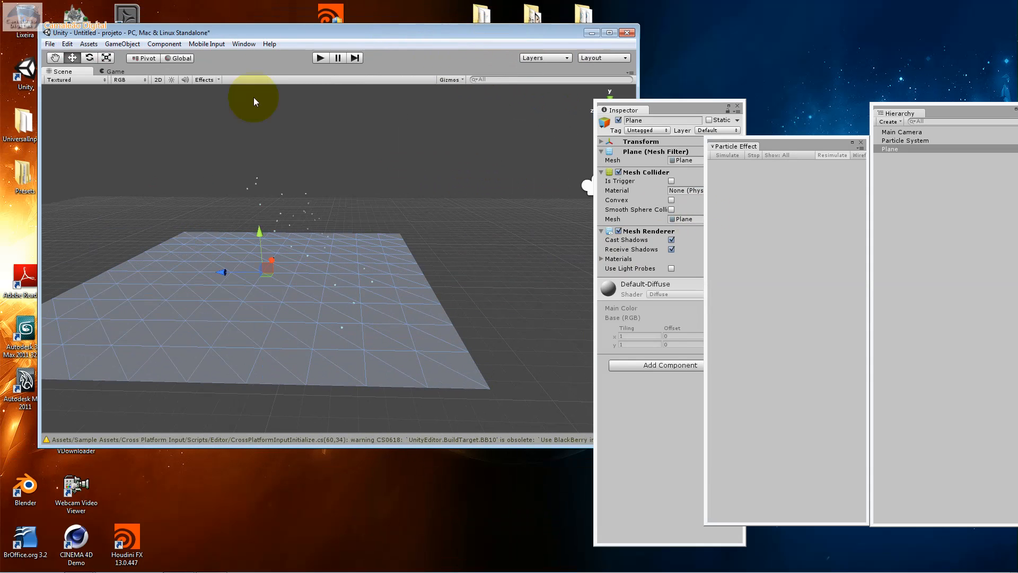
left_click(902, 141)
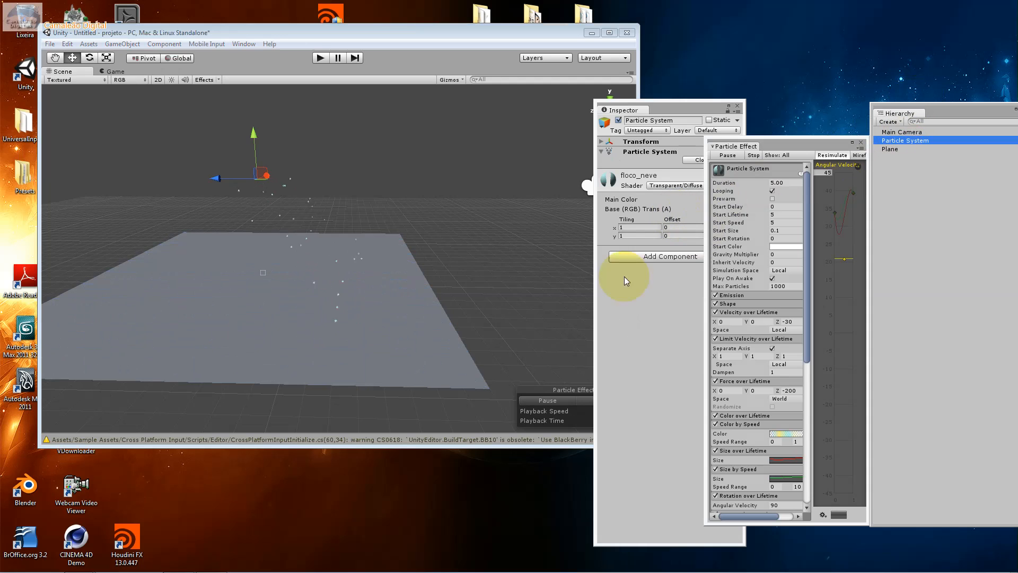
key("alt")
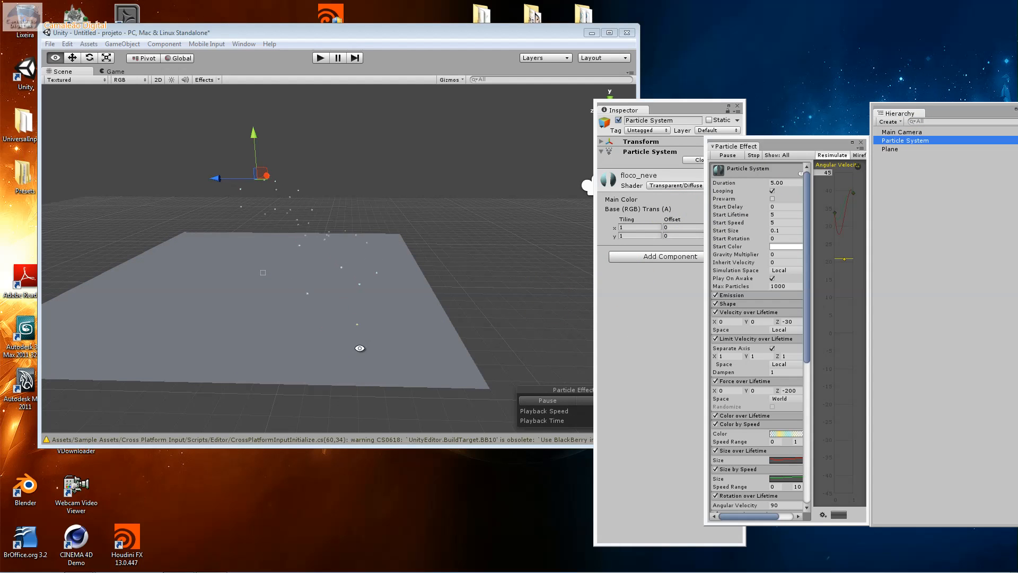
left_click_drag(359, 348, 312, 344, "alt")
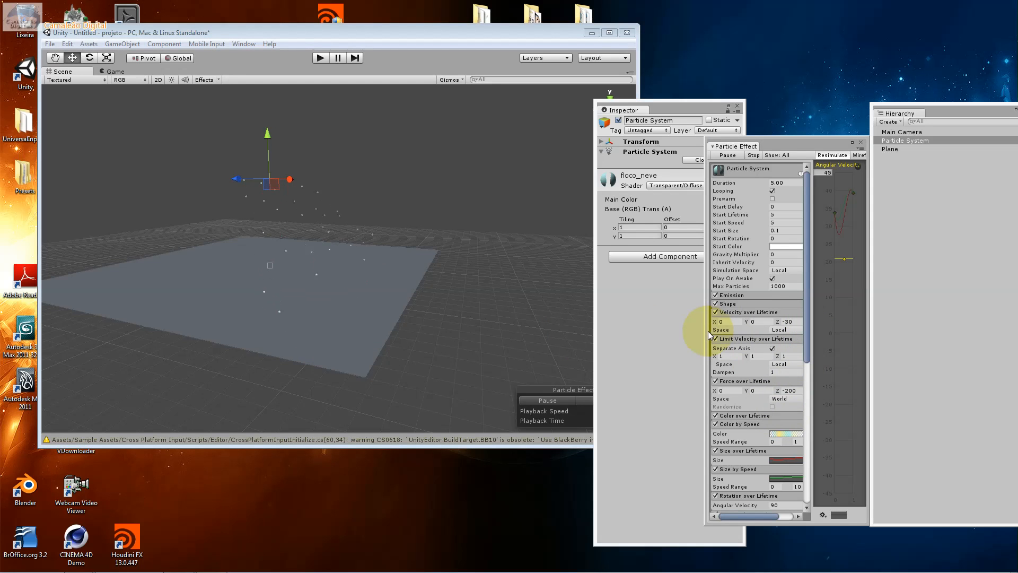
Widen the Particle Effect window and check the Collision module's type options and its assigned Plane
left_click_drag(709, 331, 609, 330)
left_click_drag(708, 363, 777, 354)
scroll(767, 402, "down", 3)
scroll(766, 403, "down", 3)
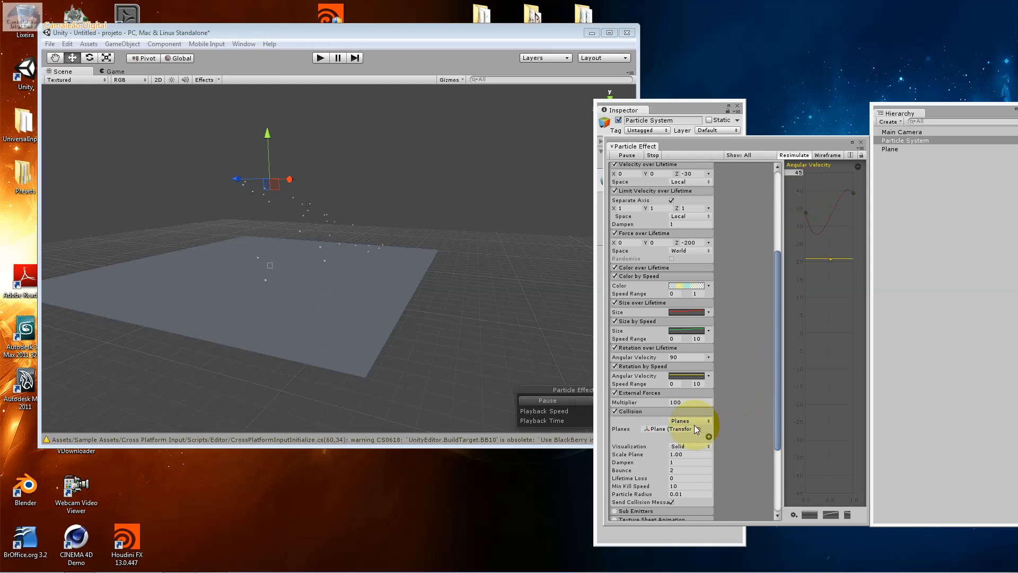
left_click(697, 421)
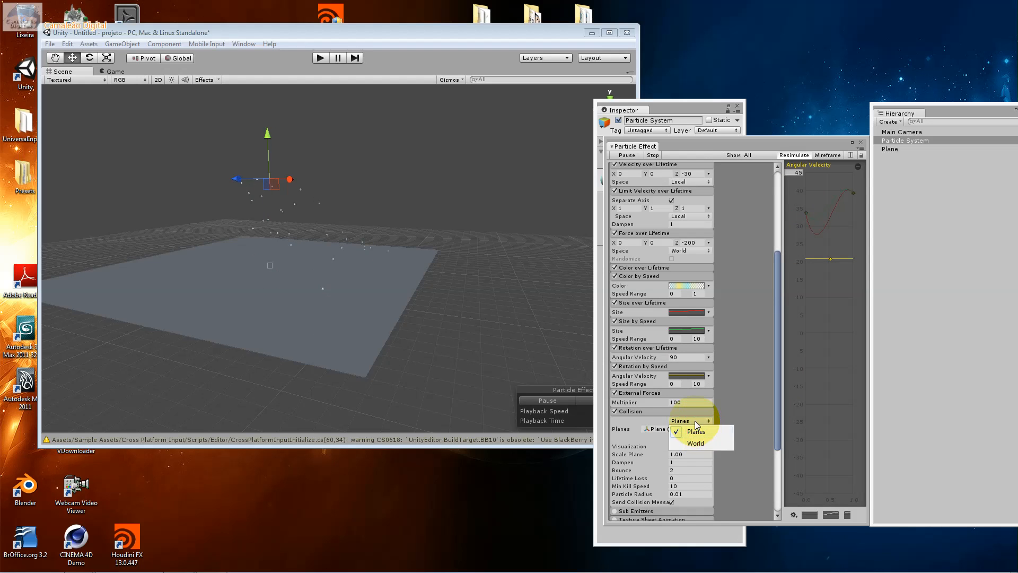
left_click(644, 429)
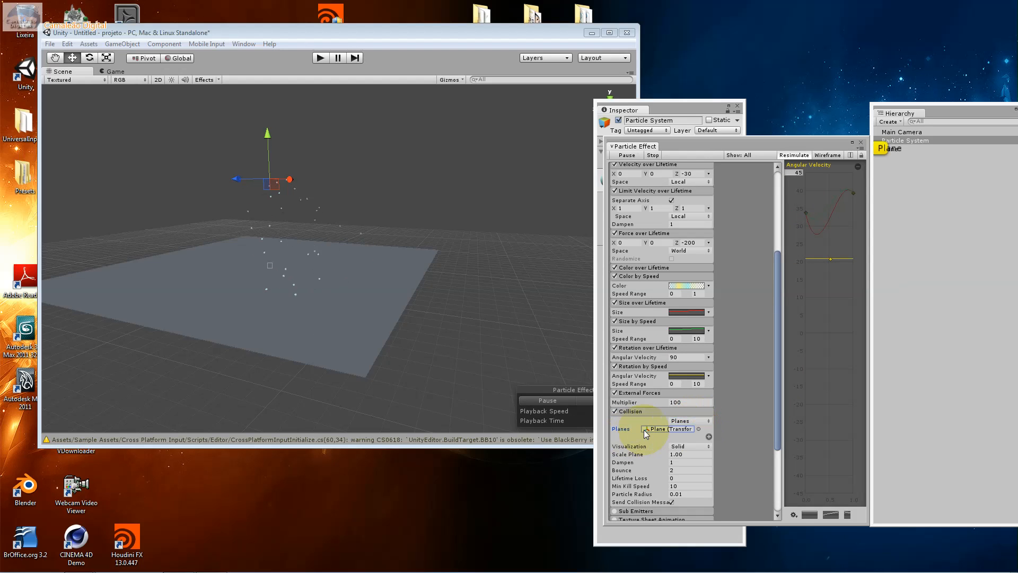
Turn the Particle System's Collision module off and back on to compare how the particles meet the Plane
left_click(615, 411)
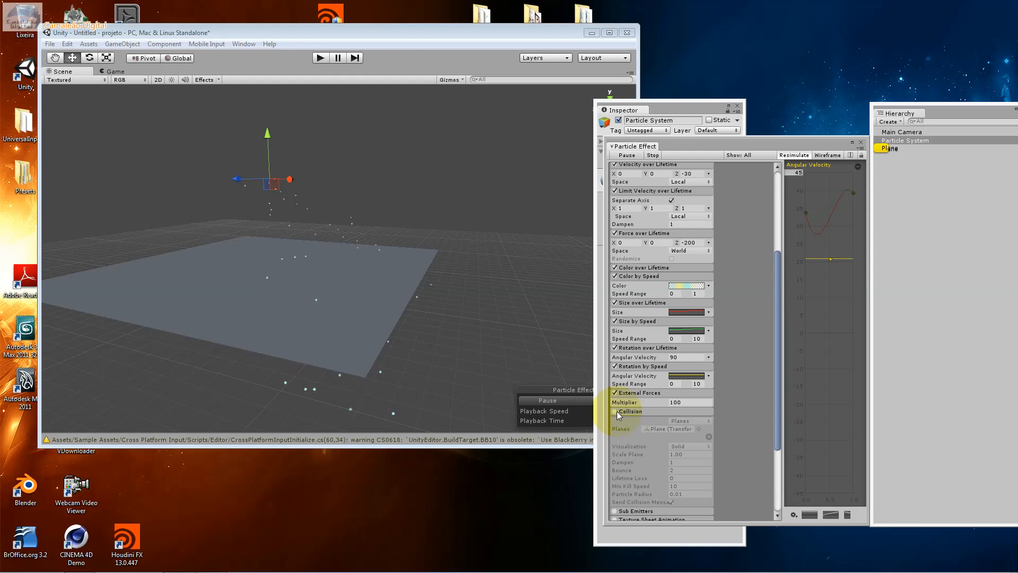
left_click(308, 336)
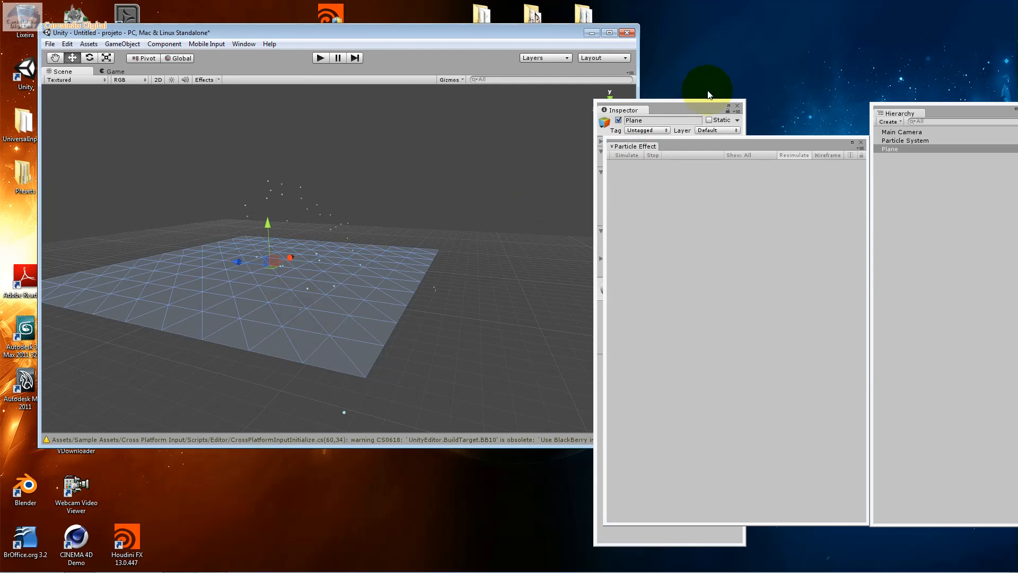
left_click(896, 140)
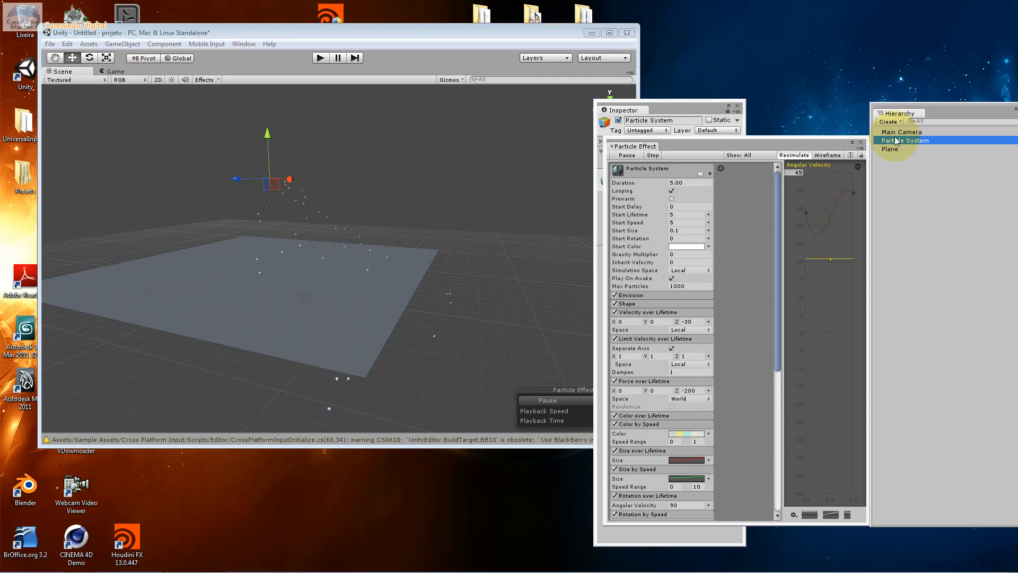
left_click_drag(777, 345, 782, 442)
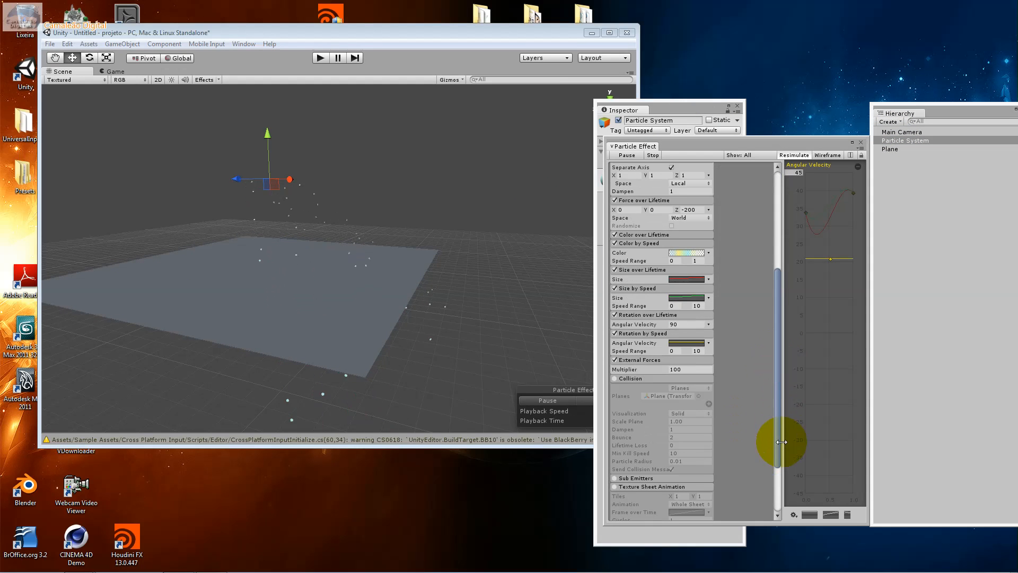
left_click(615, 378)
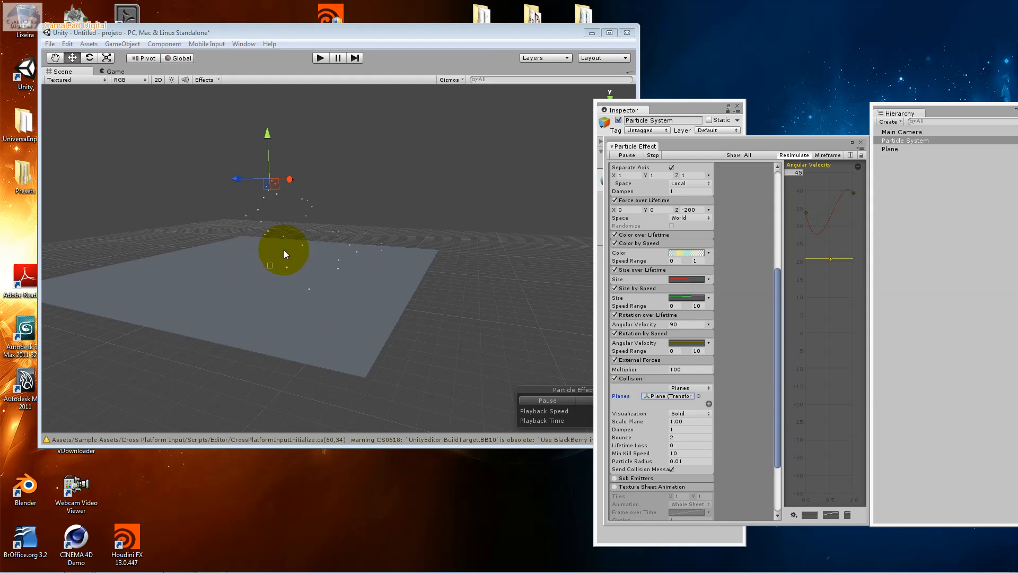
Reselect Plane as the collision plane and review the Collision module's Visualization, Dampen and Bounce settings
left_click(698, 395)
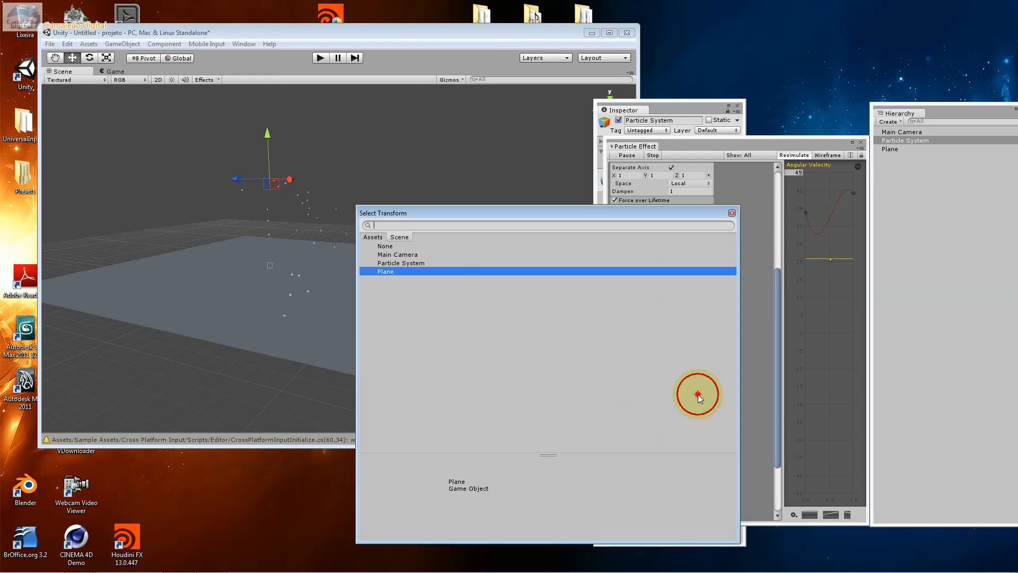
double_click(406, 271)
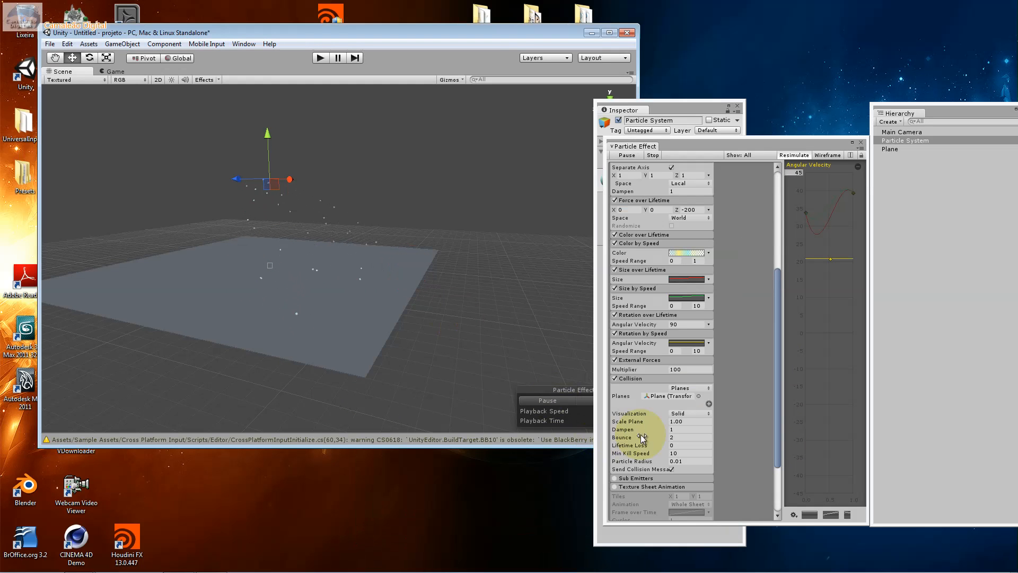
left_click(671, 413)
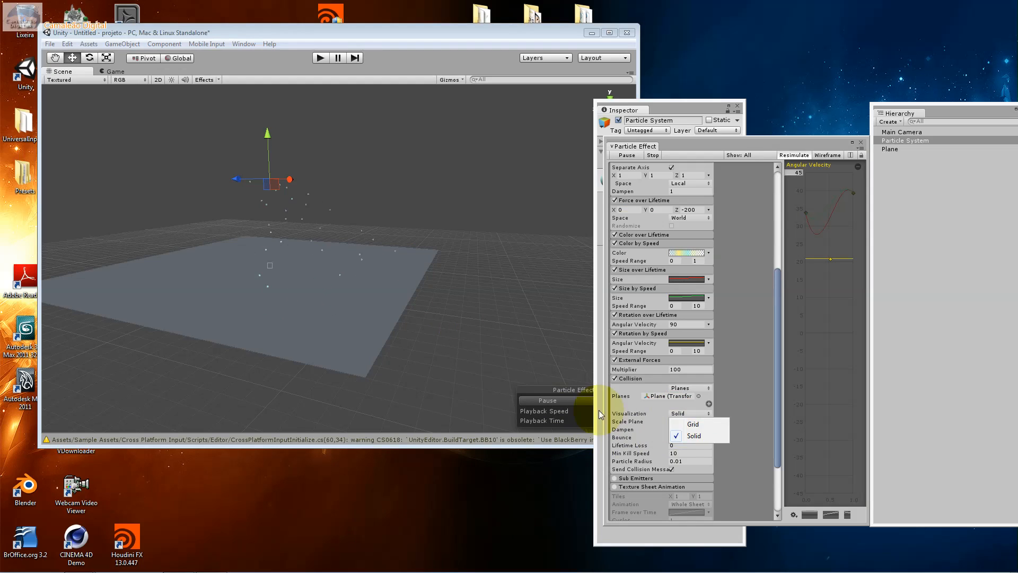
left_click(627, 417)
left_click(677, 429)
left_click(684, 437)
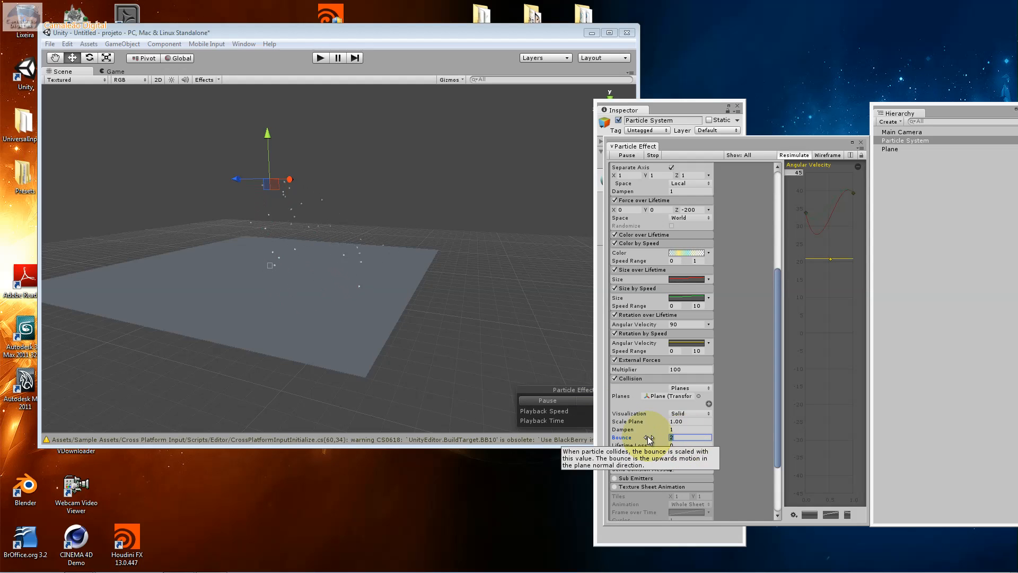
Set the Collision module's Lifetime Loss to 1 and Min Kill Speed to 100
left_click(674, 449)
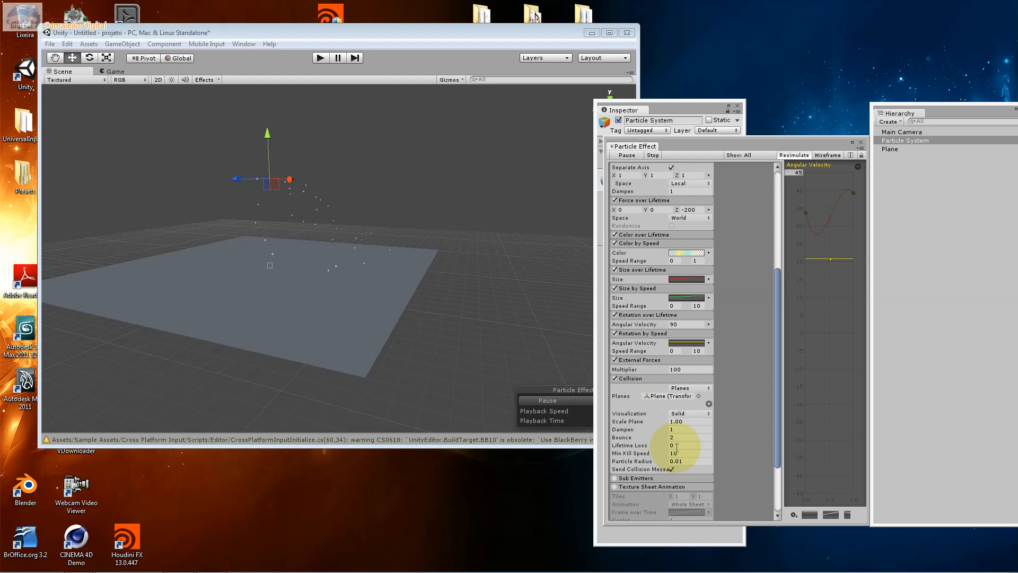
left_click(676, 445)
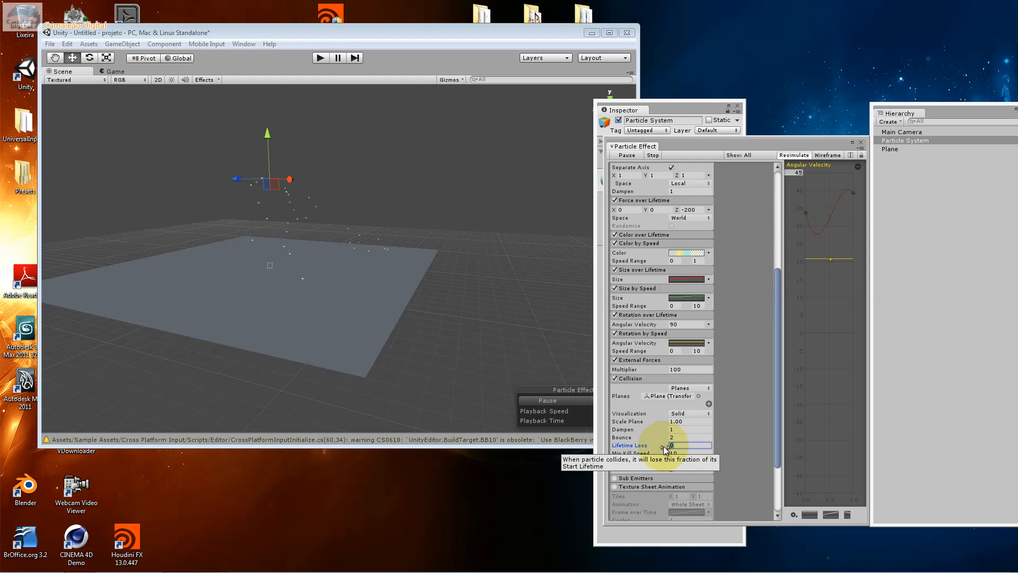
type("20")
left_click(680, 453)
type("100")
key("Return")
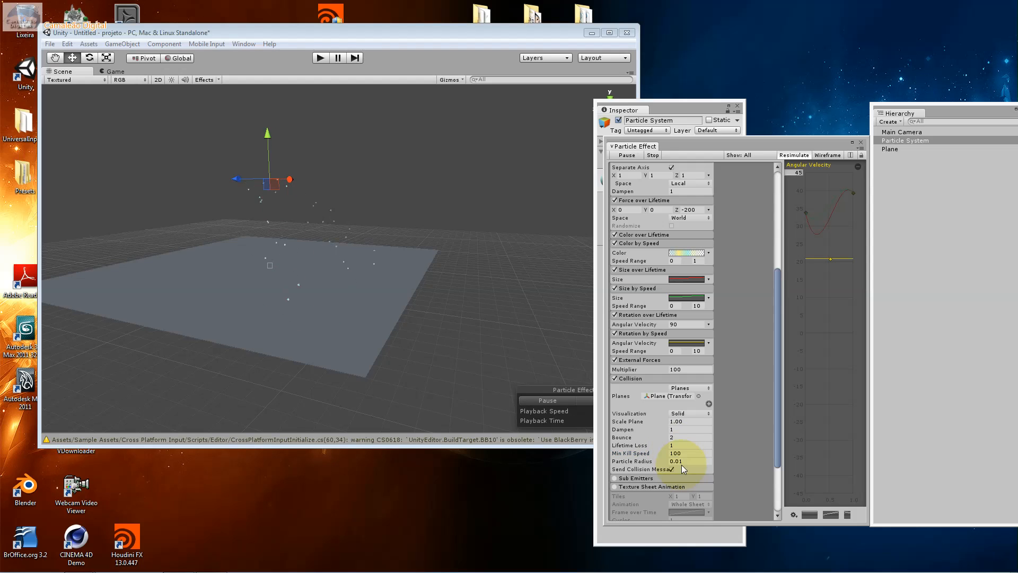
Try a Collision Particle Radius of 2 and view the particles over the Plane from a higher angle
left_click(684, 459)
type("2")
left_click(683, 453)
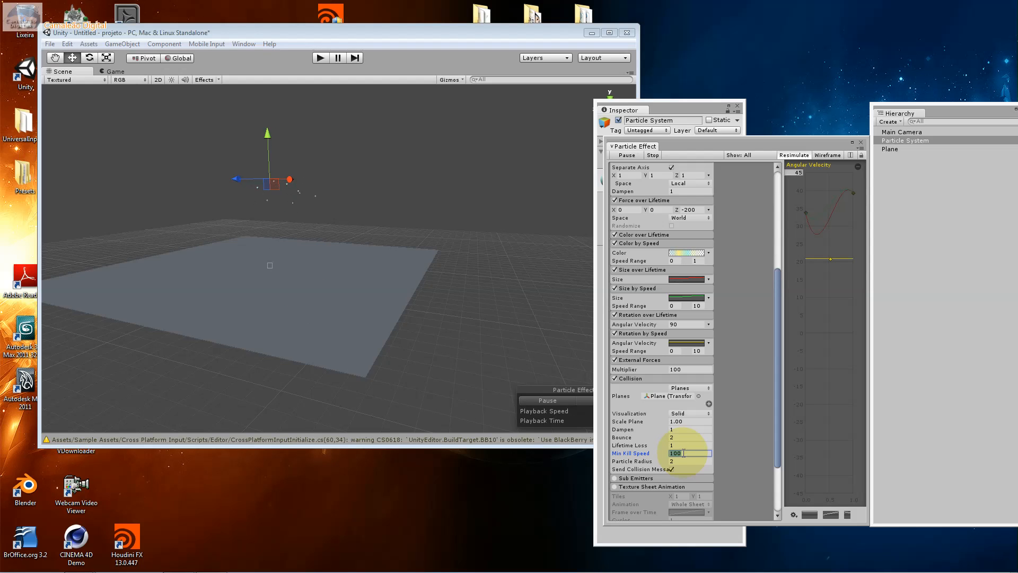
left_click(680, 461)
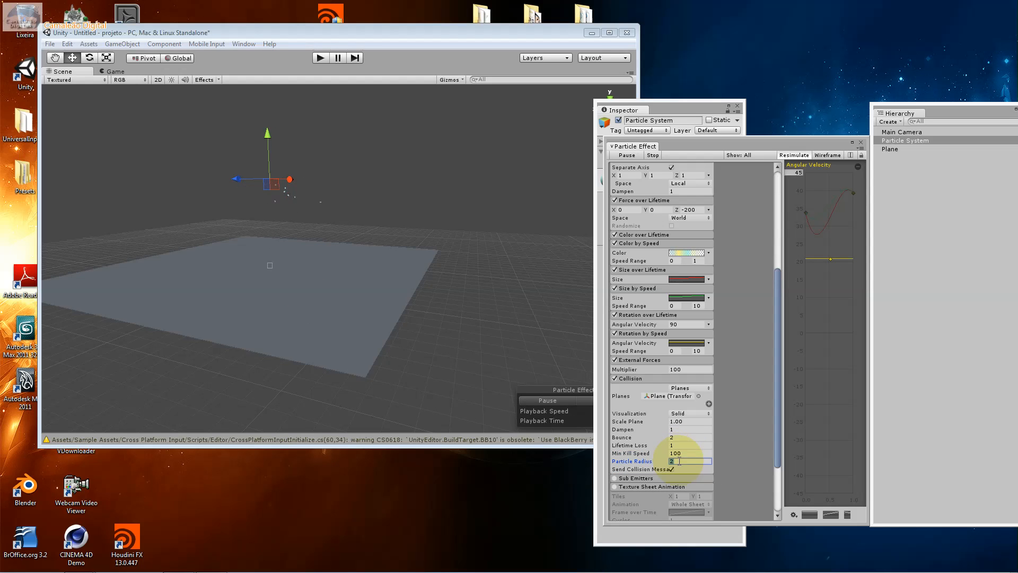
left_click_drag(327, 381, 309, 235, "alt")
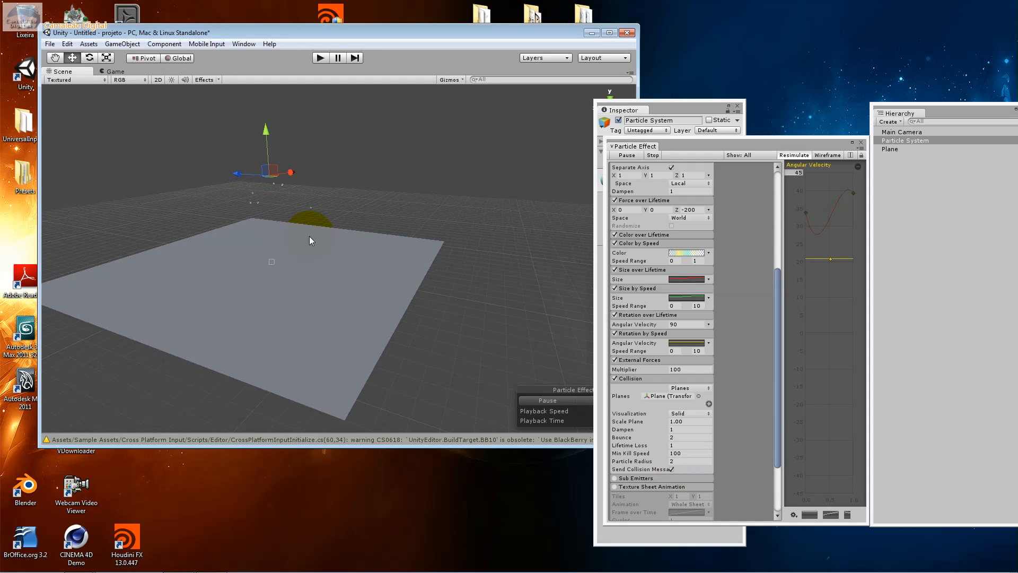
Set the Collision Particle Radius back to 0.01 and check the particles against the Plane from a lower angle
left_click(691, 461)
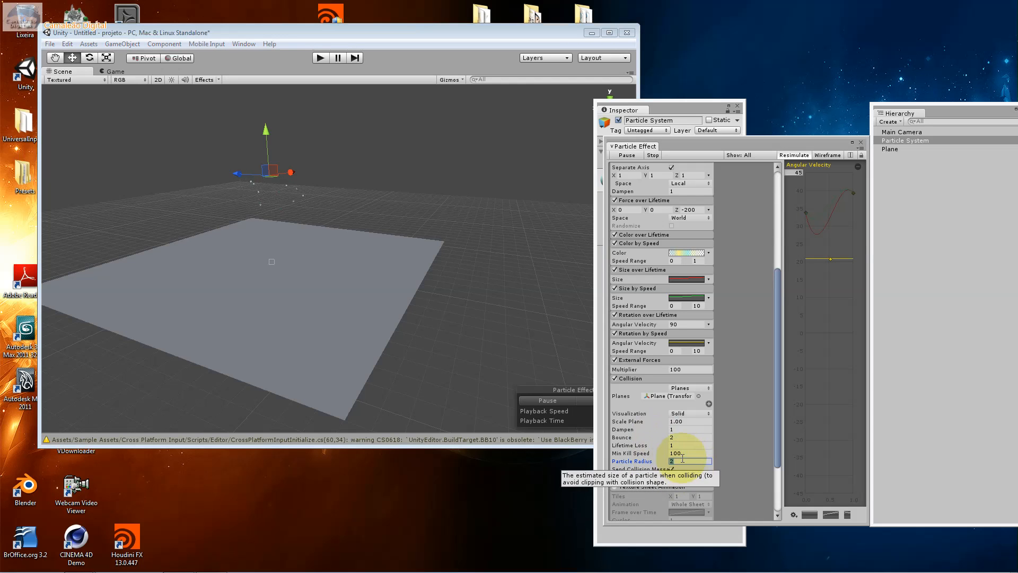
left_click(682, 452)
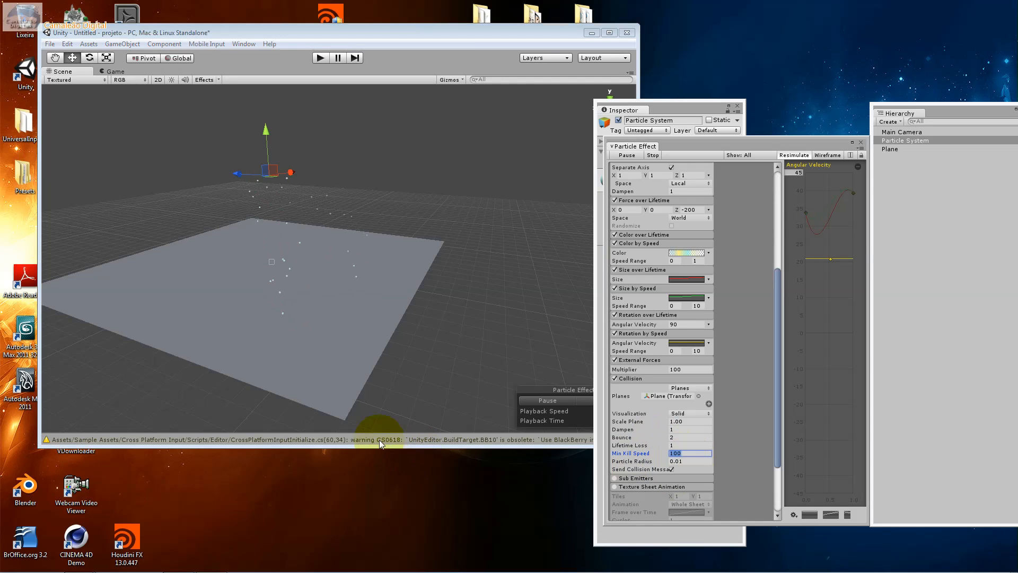
left_click_drag(365, 380, 344, 341, "alt")
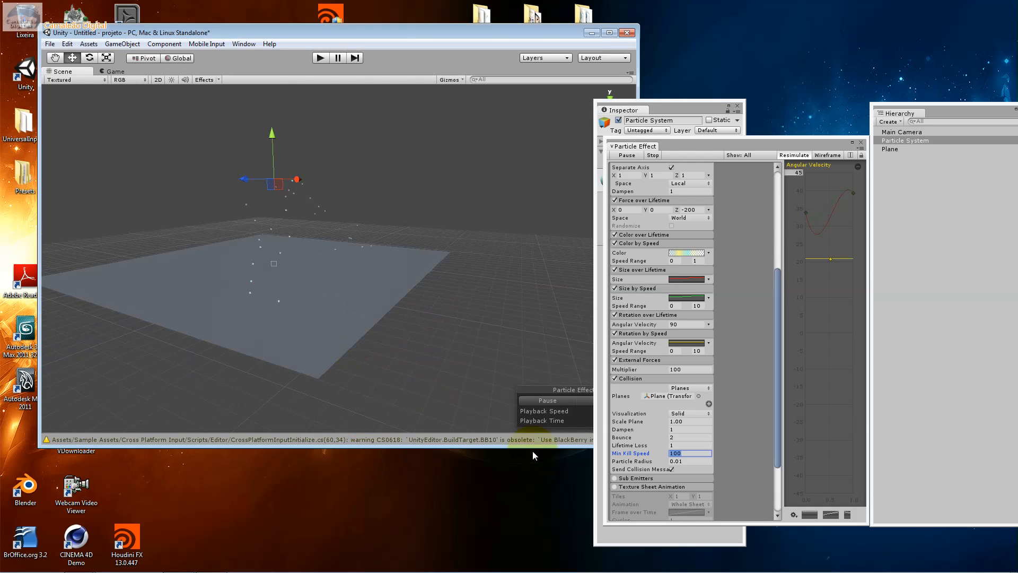
Set the Collision module's Particle Radius to 0.5
left_click(687, 460)
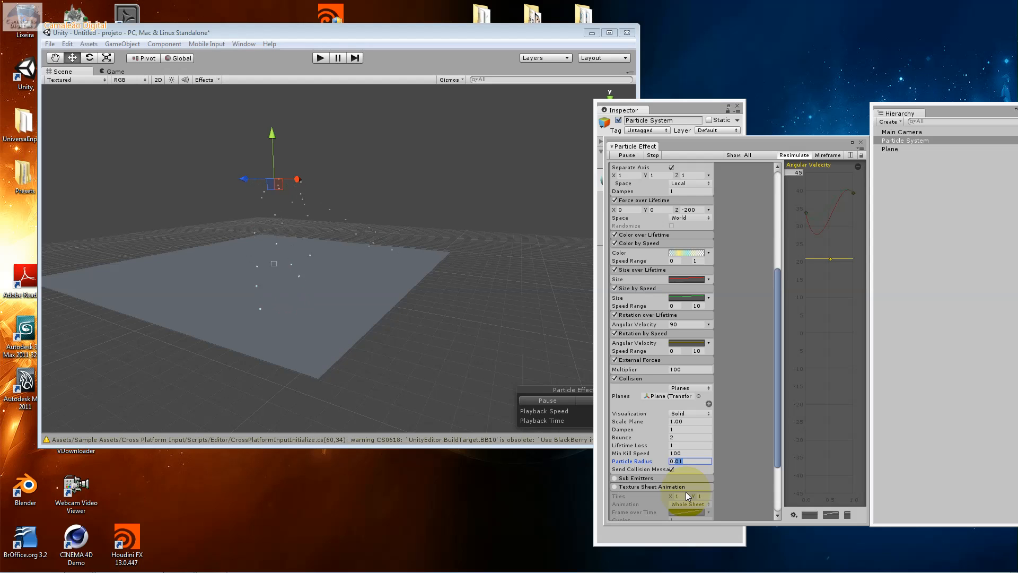
left_click(681, 453)
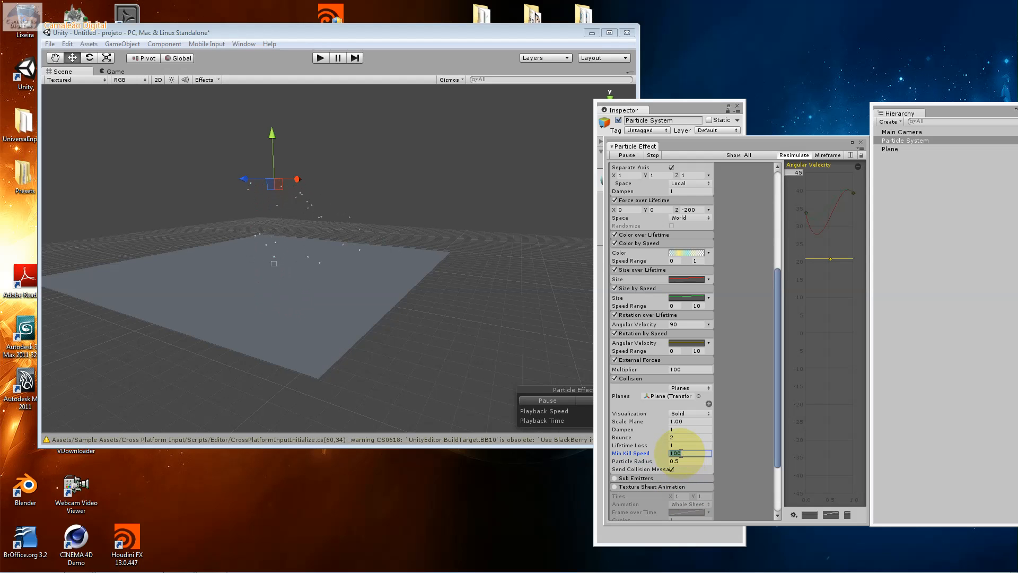
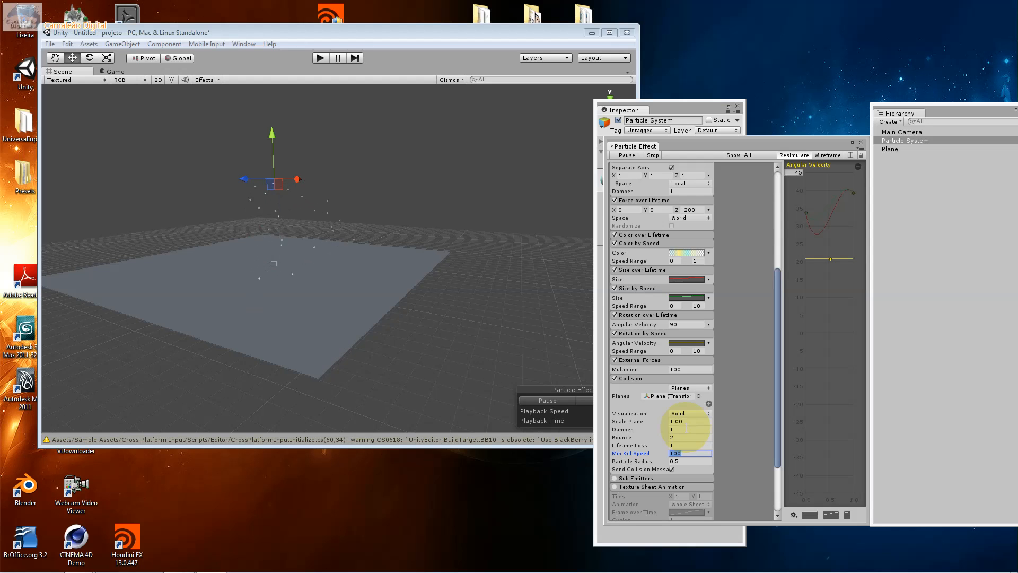
Pause the particle preview and try the Sub Emitters module, opening its Birth particle system selection without assigning one
left_click_drag(777, 431, 770, 473)
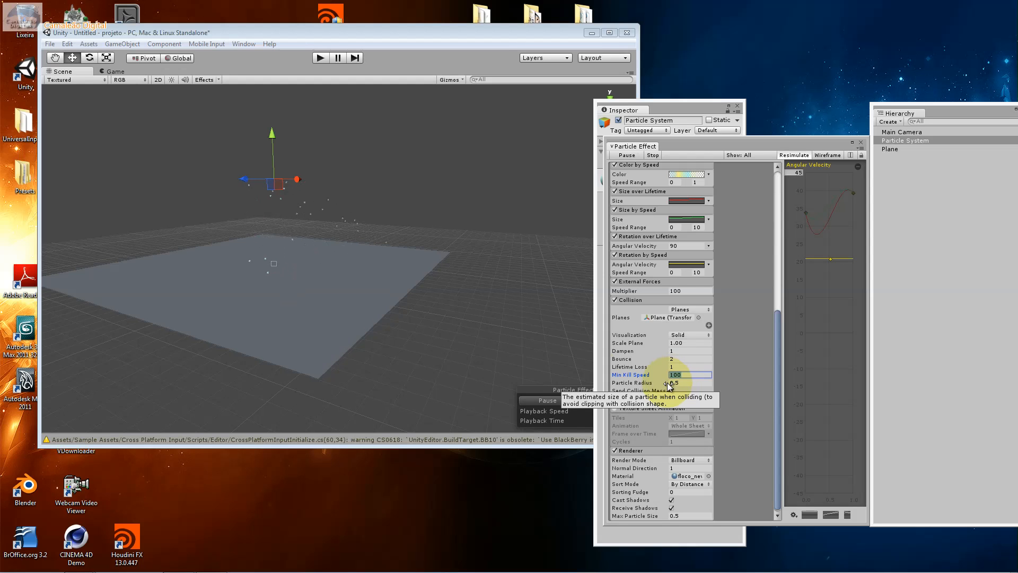
left_click(572, 402)
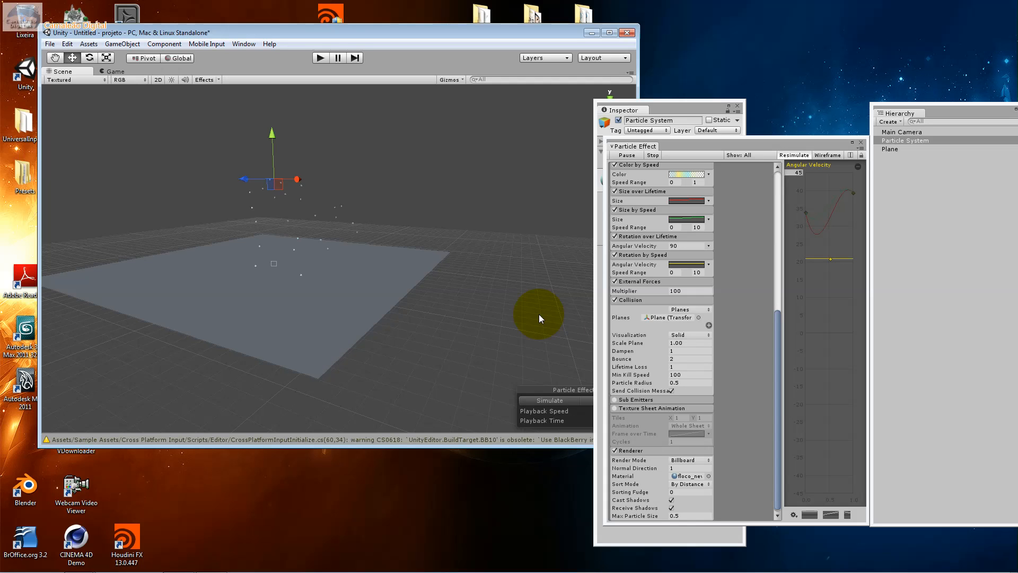
left_click(637, 398)
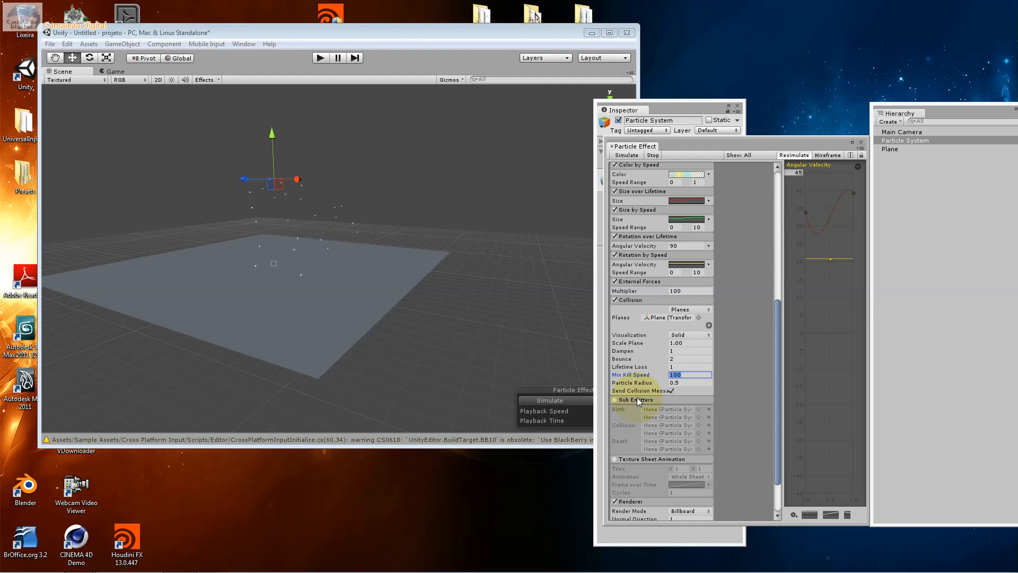
left_click(616, 400)
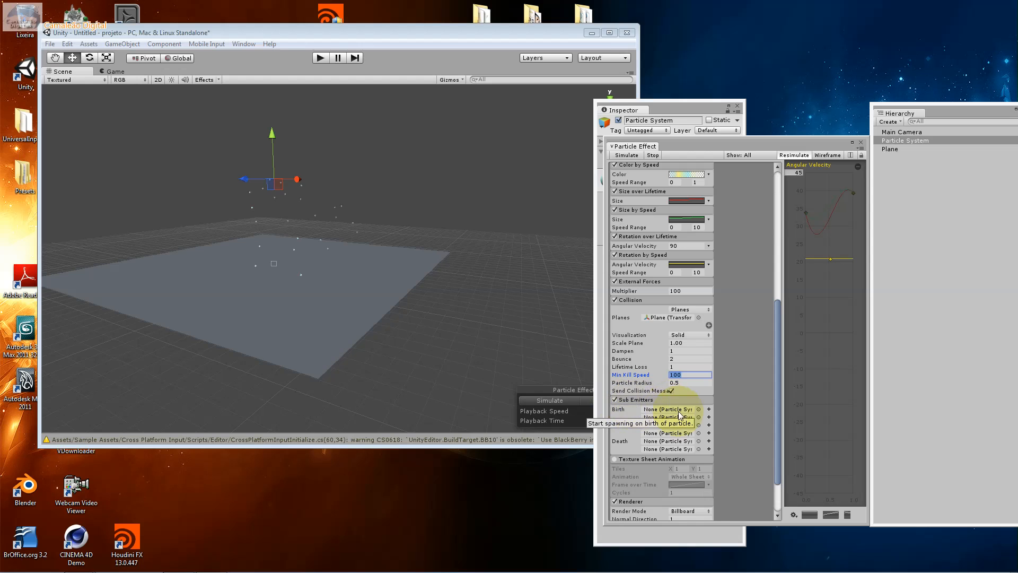
left_click(698, 416)
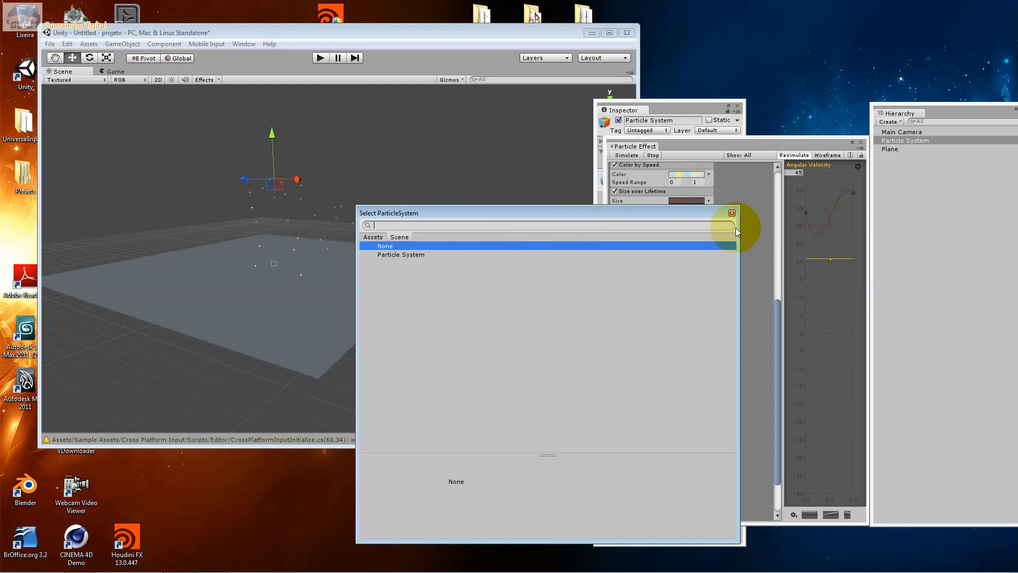
left_click(732, 213)
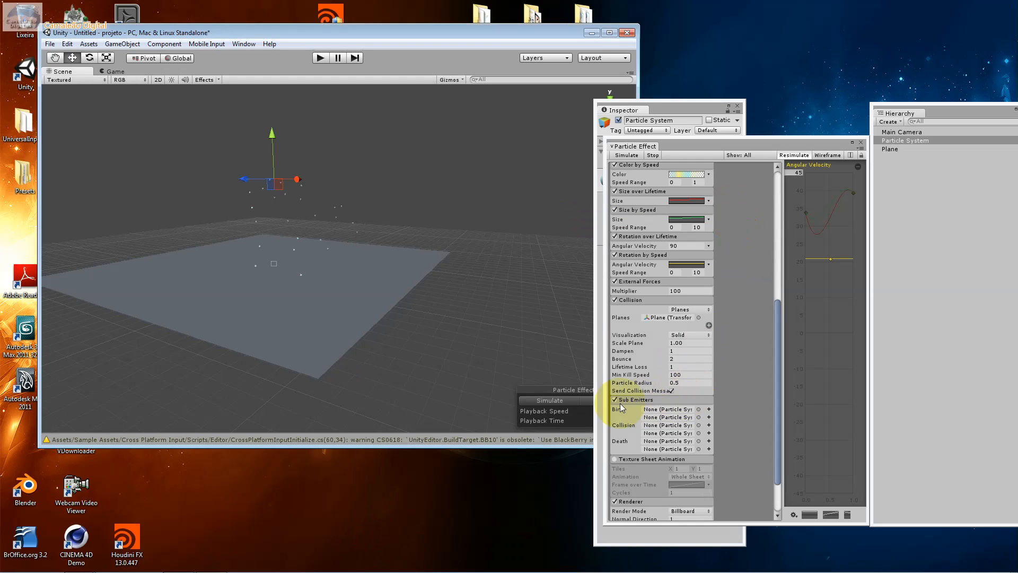
left_click(621, 400)
left_click(613, 400)
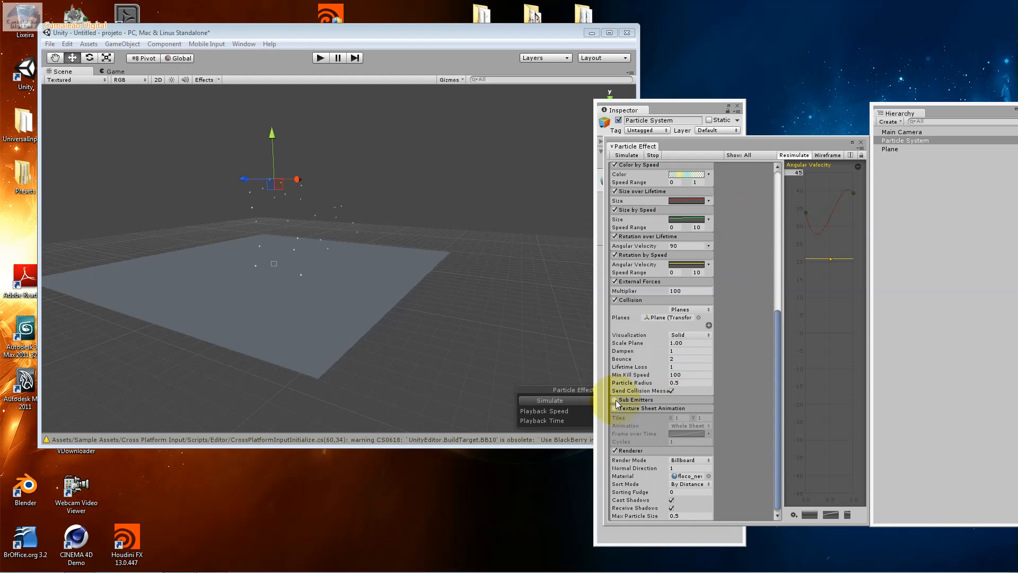
Enable the Texture Sheet Animation module and show its Frame over Time curve in a widened Particle Effect window
left_click(614, 409)
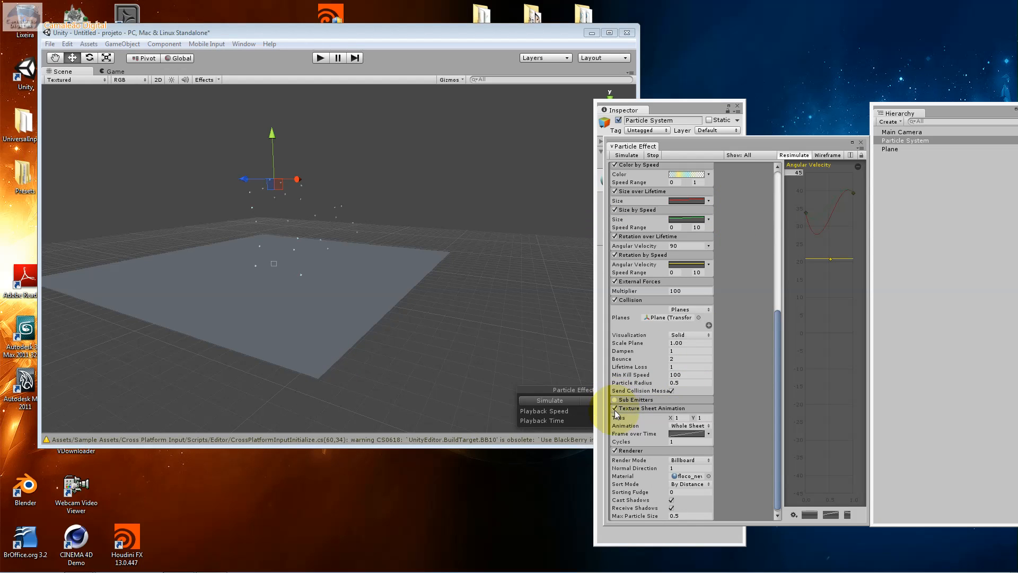
left_click(690, 433)
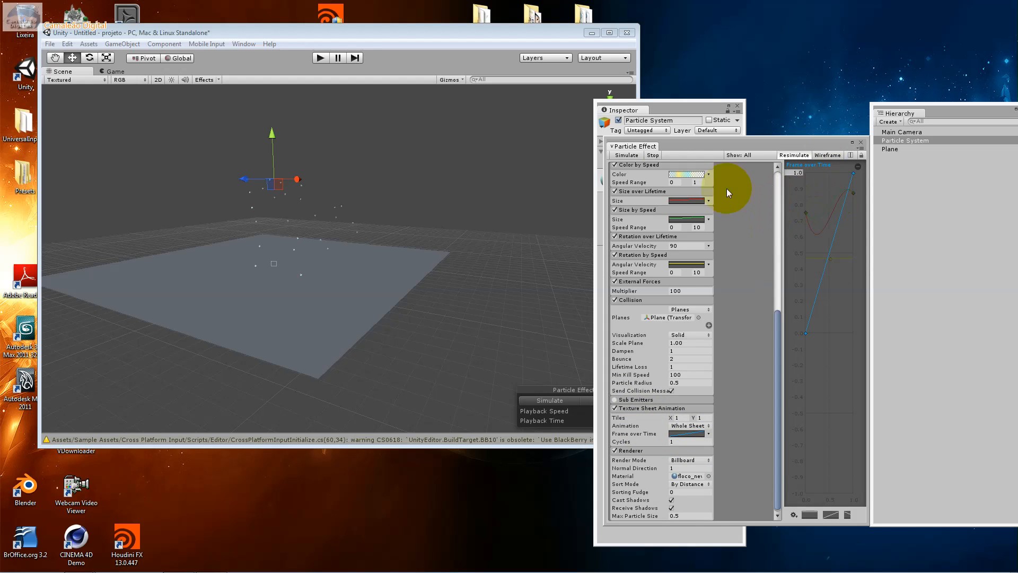
left_click_drag(675, 148, 410, 123)
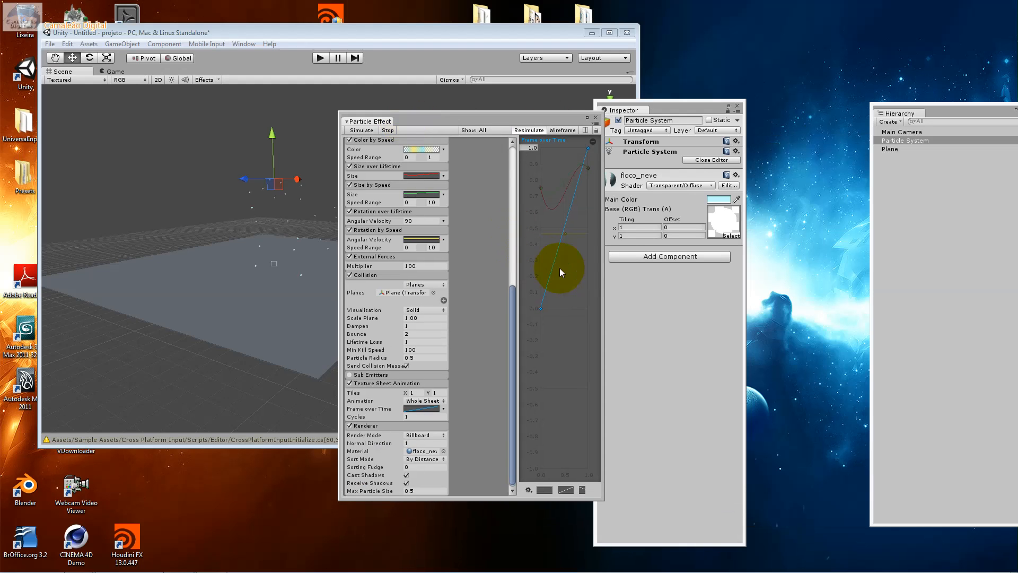
left_click_drag(603, 263, 896, 309)
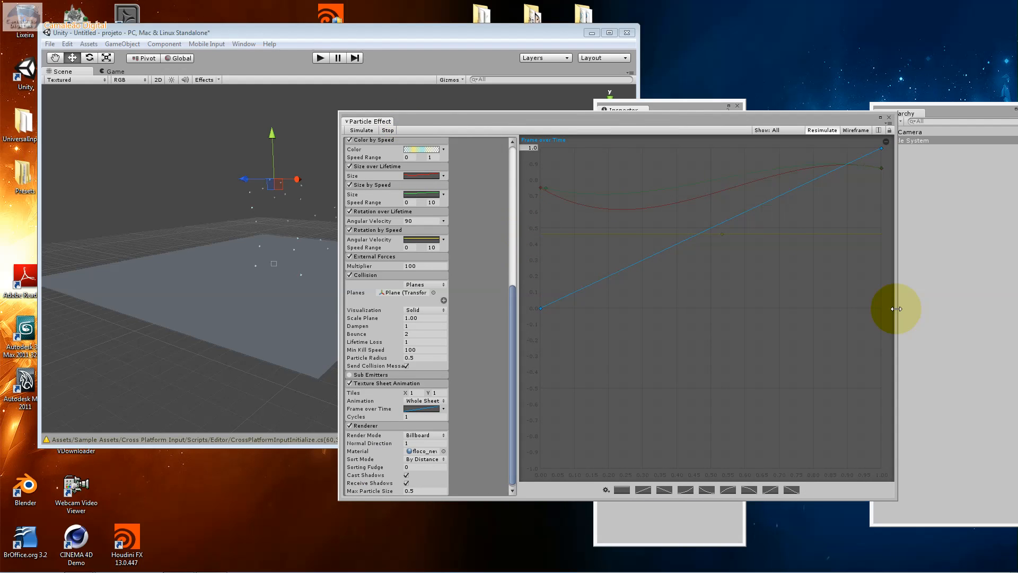
Try the Single Row animation type for the texture sheet, then return it to Whole Sheet
left_click(444, 401)
left_click(462, 422)
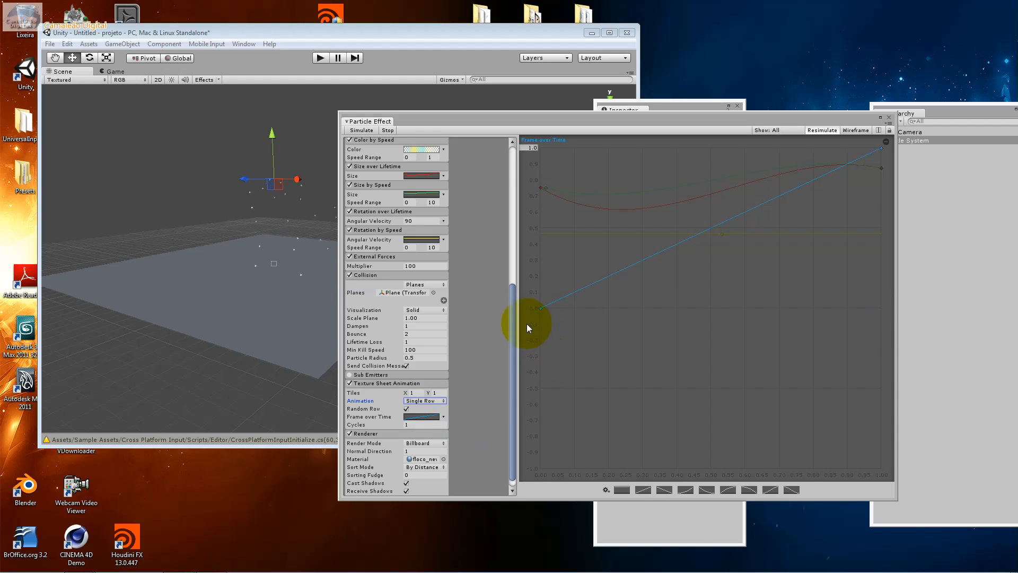
left_click(427, 401)
left_click(432, 409)
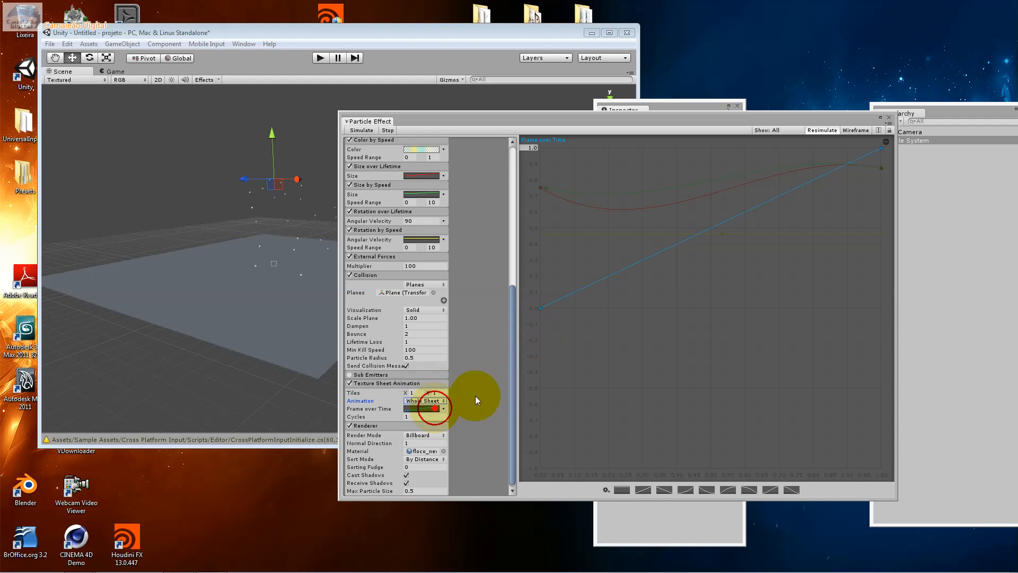
Bend the start of the Frame over Time curve steeply upward and set the texture sheet's Cycles to 10
left_click(541, 307)
left_click_drag(563, 300, 580, 242)
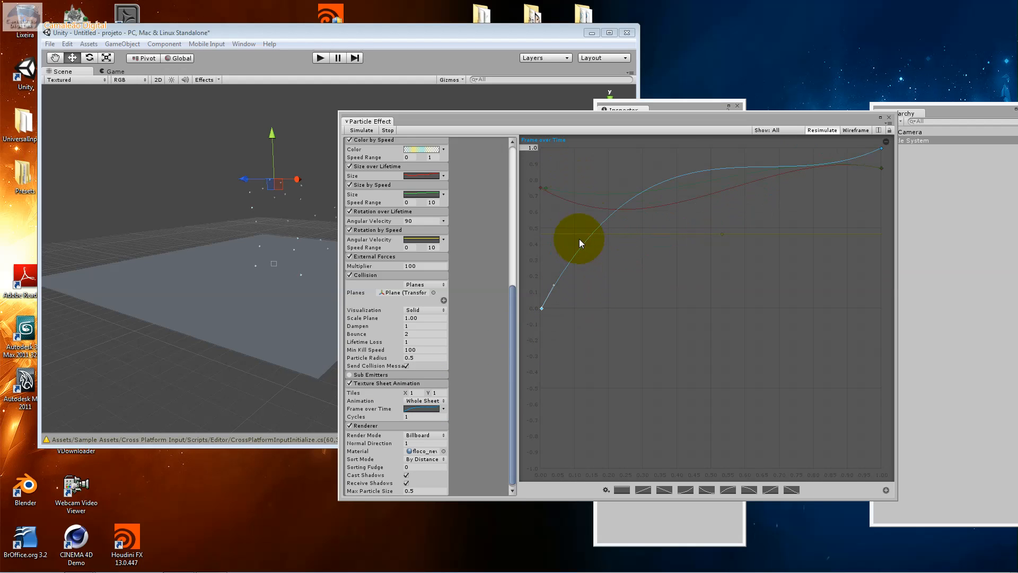
left_click(429, 416)
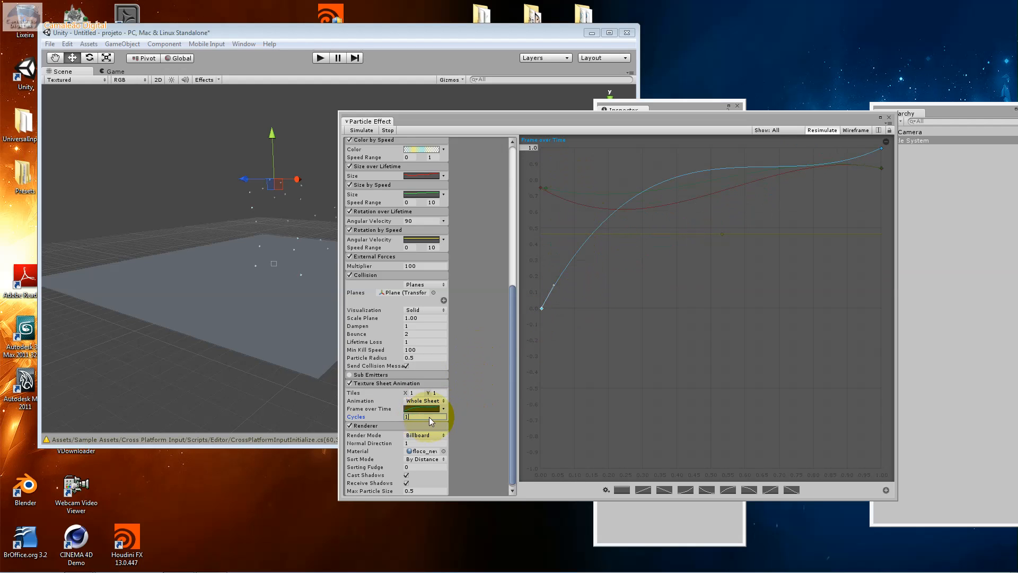
type("10")
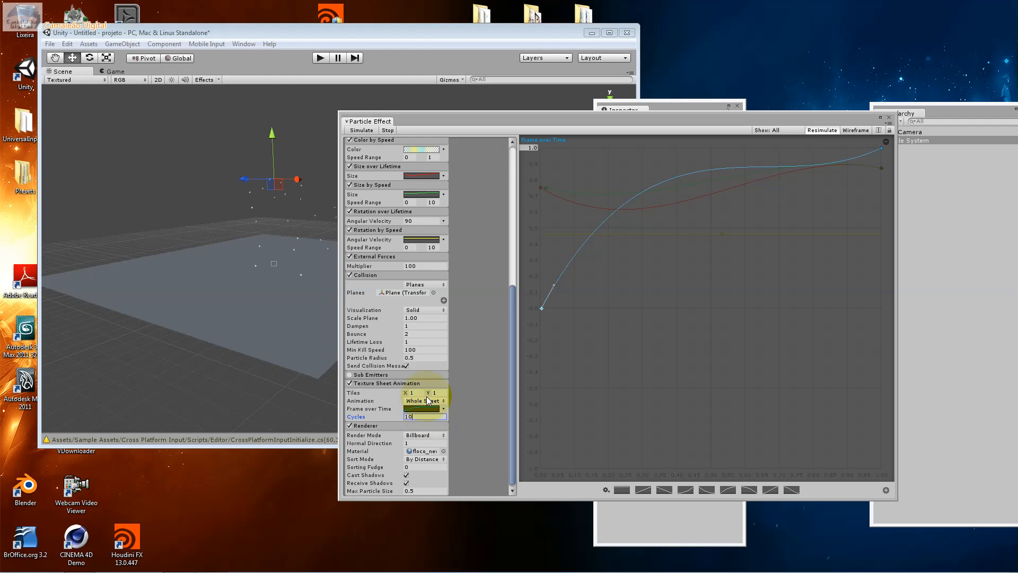
left_click(373, 408)
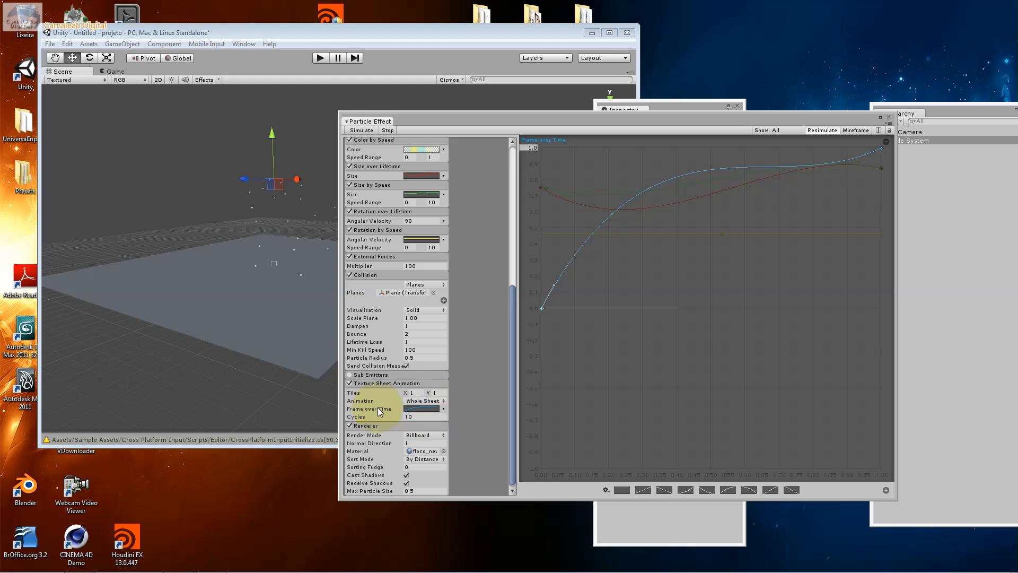
Set the Texture Sheet Animation's Y tiles to 20 and collapse the module
left_click(412, 417)
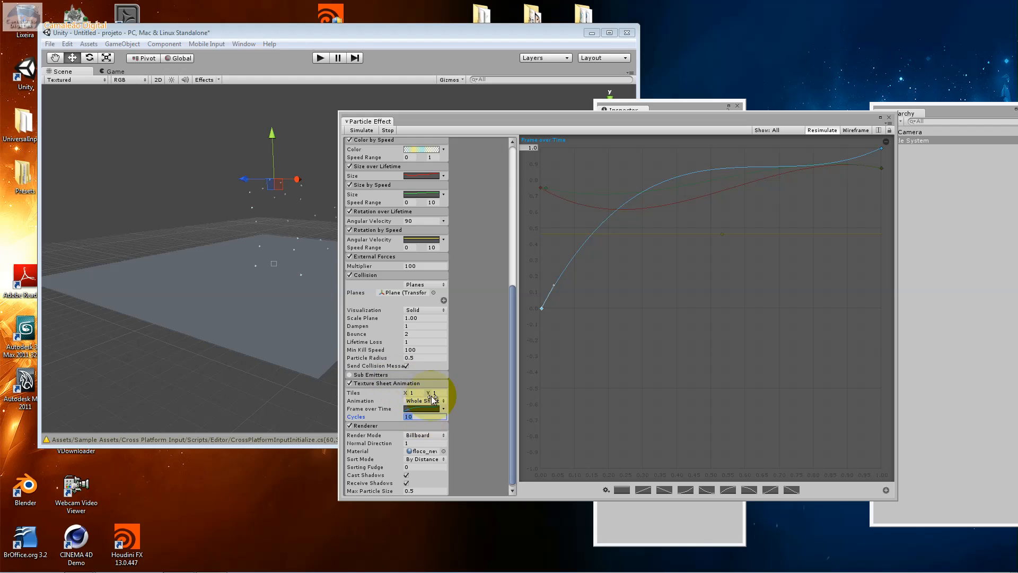
left_click(429, 401)
left_click(430, 402)
left_click(437, 392)
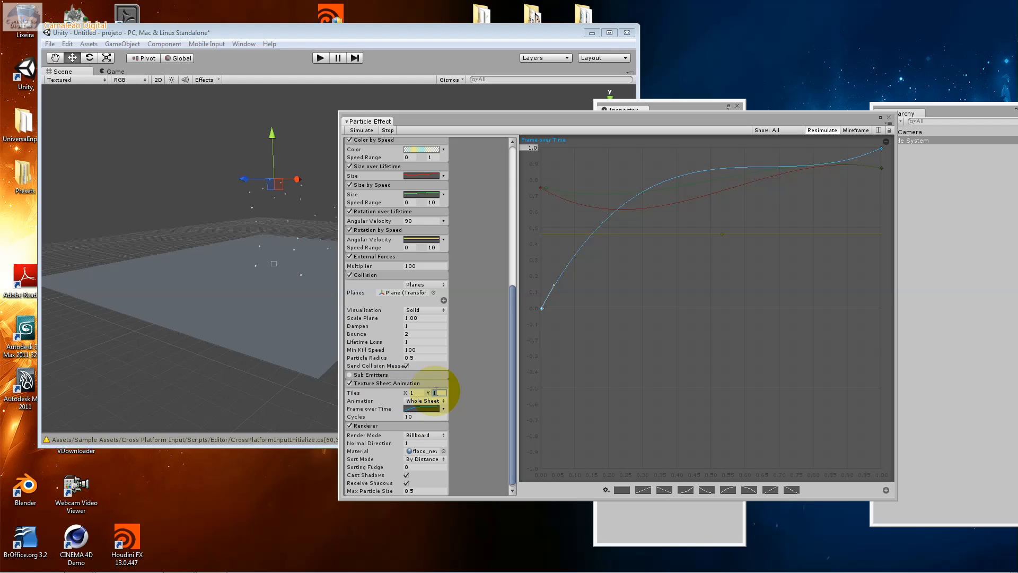
type("20")
left_click(414, 393)
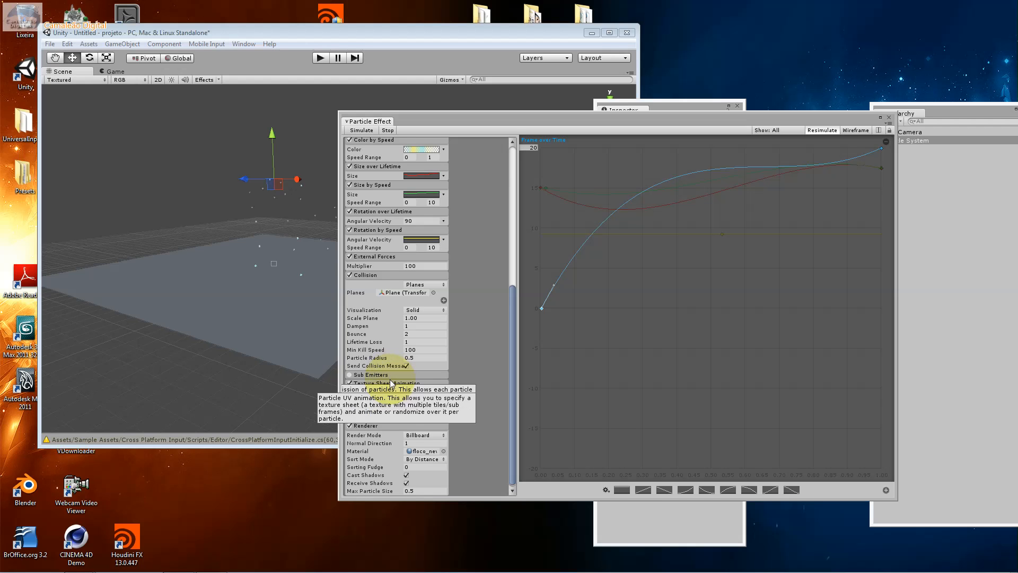
left_click(390, 380)
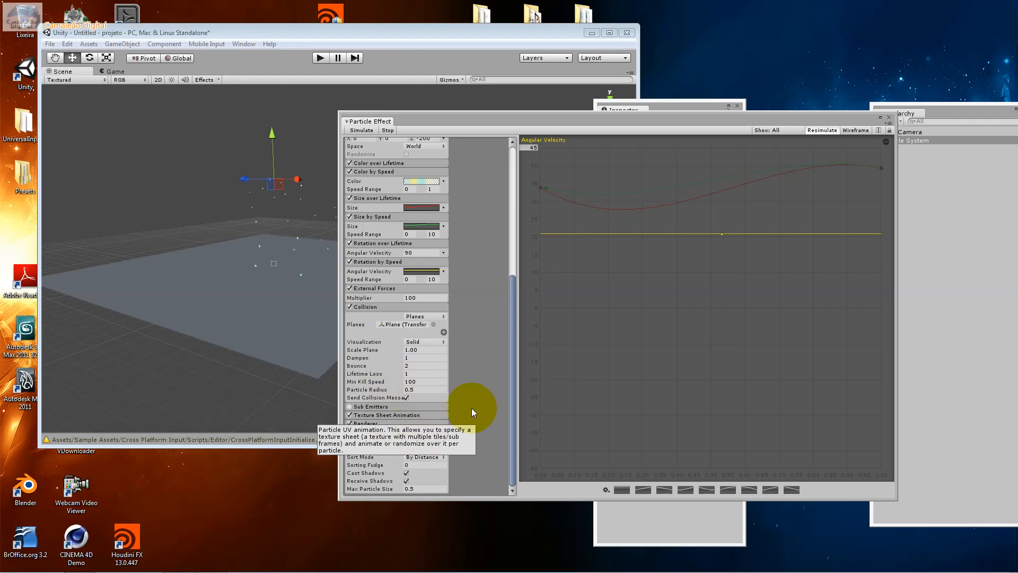
Move the Particle Effect window aside and briefly run the scene to check the particles in the Game view
left_click_drag(511, 484, 519, 241)
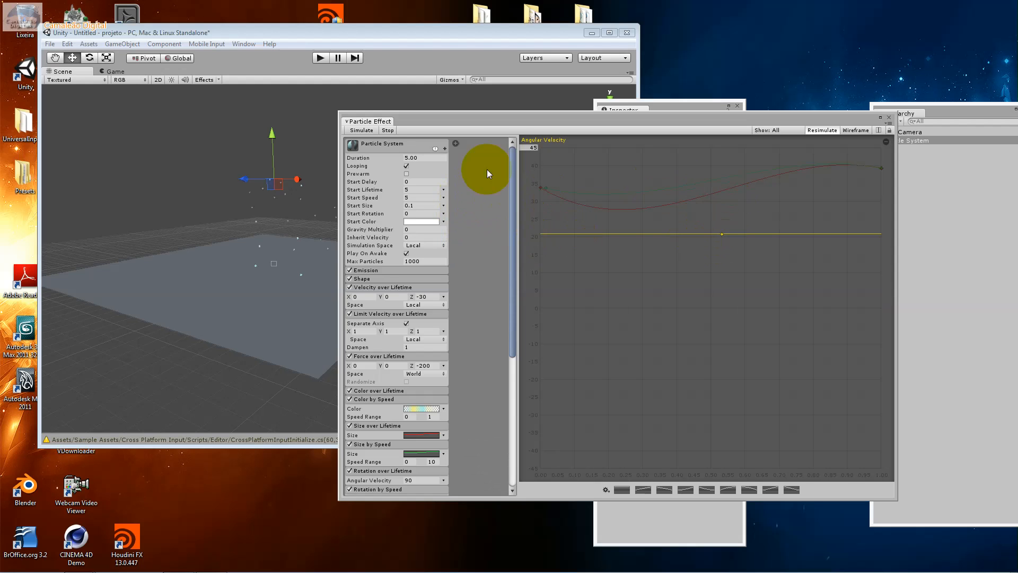
left_click_drag(457, 121, 602, 134)
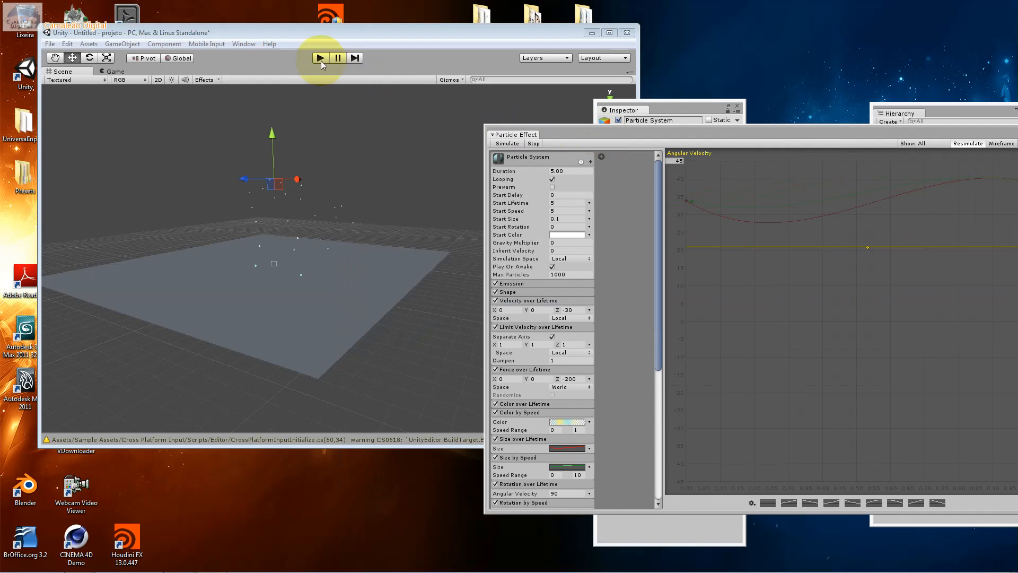
left_click_drag(658, 275, 500, 157)
left_click(326, 61)
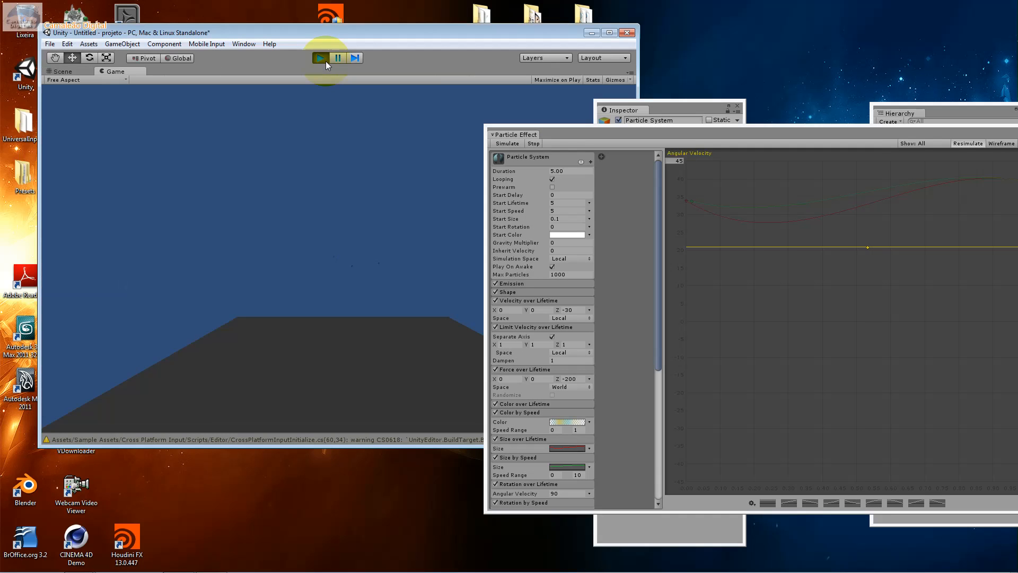
left_click(325, 61)
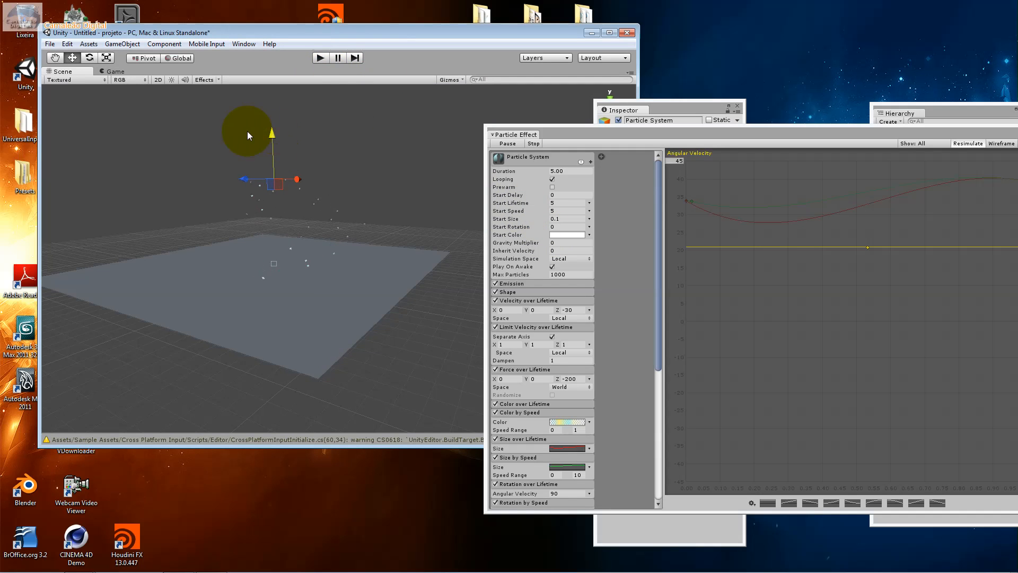
Pause the particle preview, add a directional light to the scene and raise it well above the Plane
left_click_drag(464, 32, 501, 62)
left_click(444, 416)
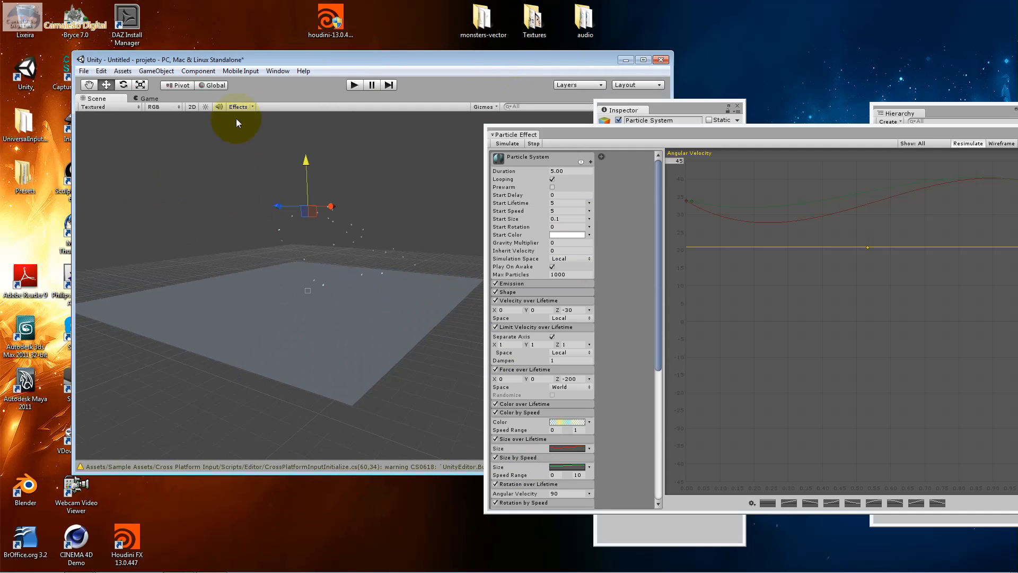
left_click(146, 69)
mouse_move(170, 106)
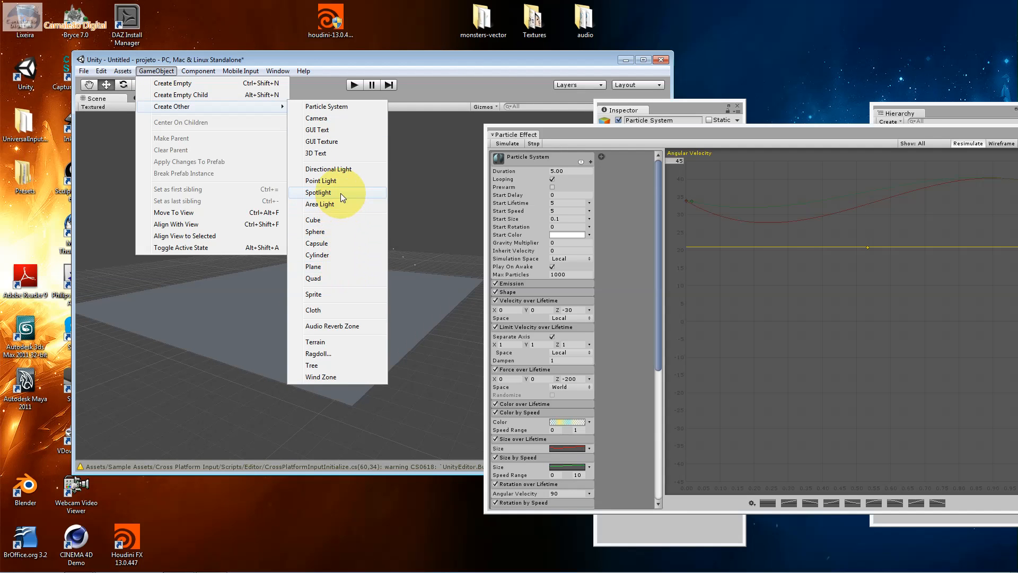
left_click(338, 169)
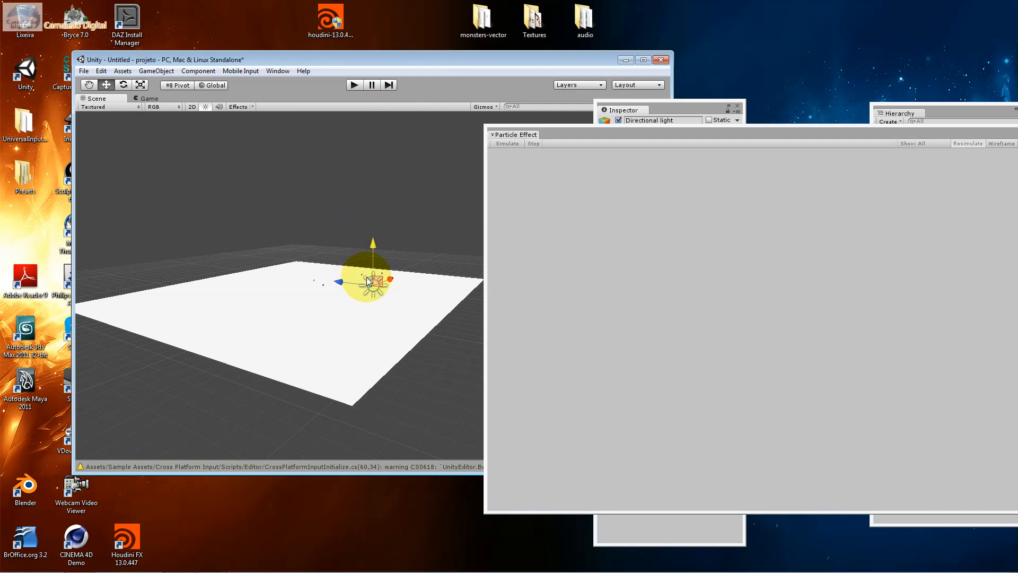
left_click_drag(357, 164, 371, 108)
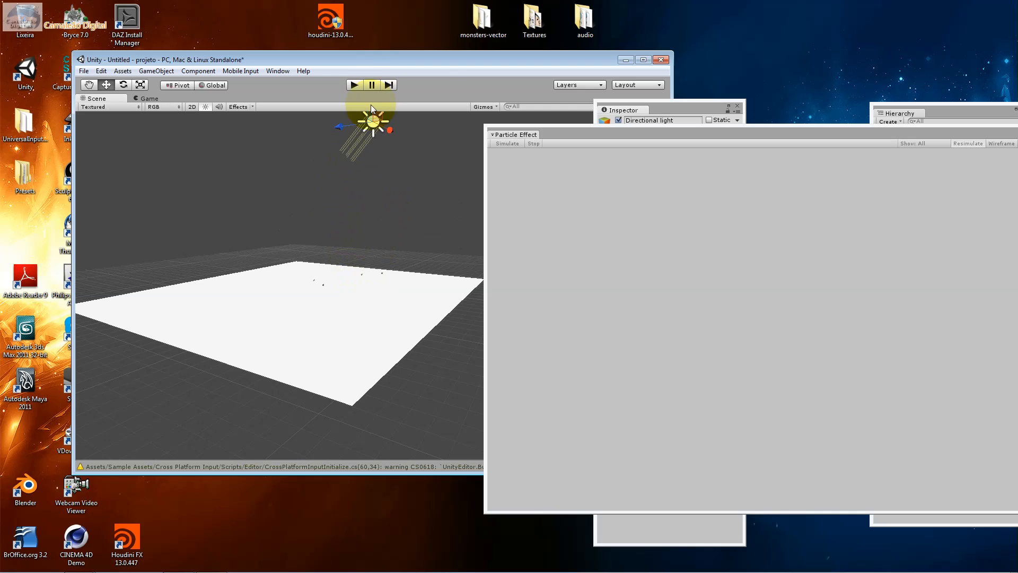
Set the directional light's Intensity to 0.2
left_click(932, 114)
left_click(700, 126)
left_click_drag(674, 184, 670, 185)
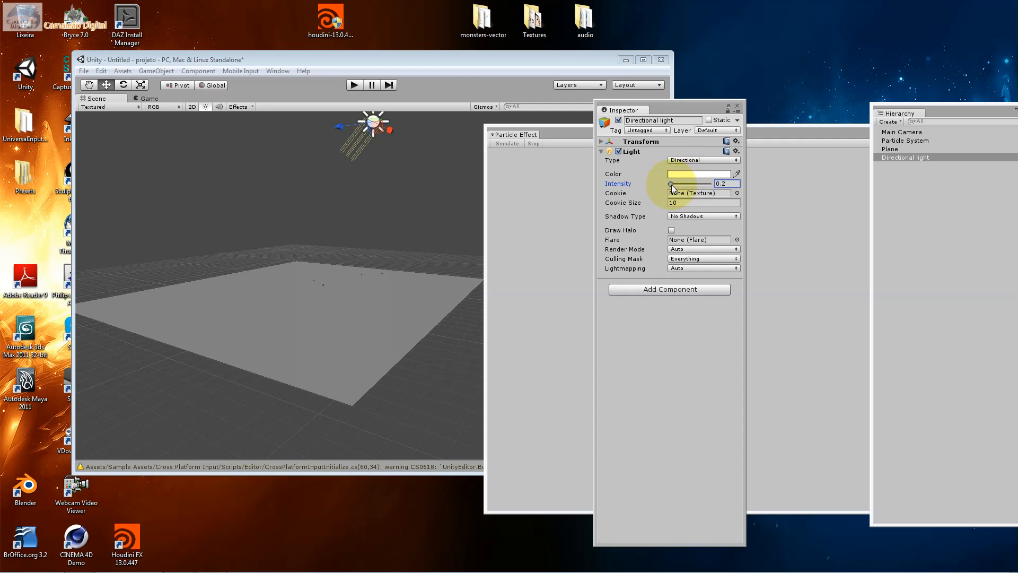
Change the directional light's colour to a pale yellow
left_click(709, 179)
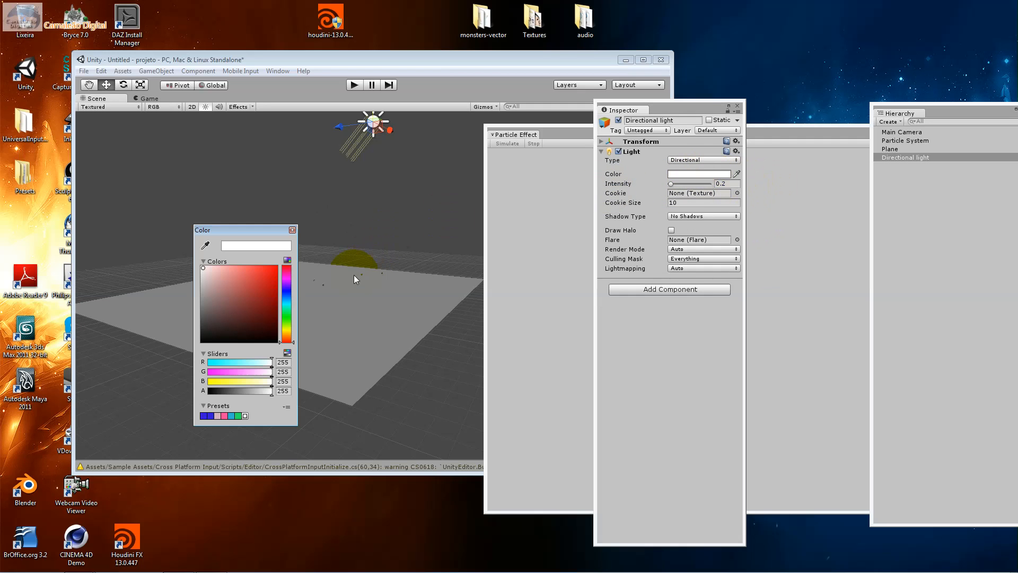
left_click(287, 328)
left_click(247, 278)
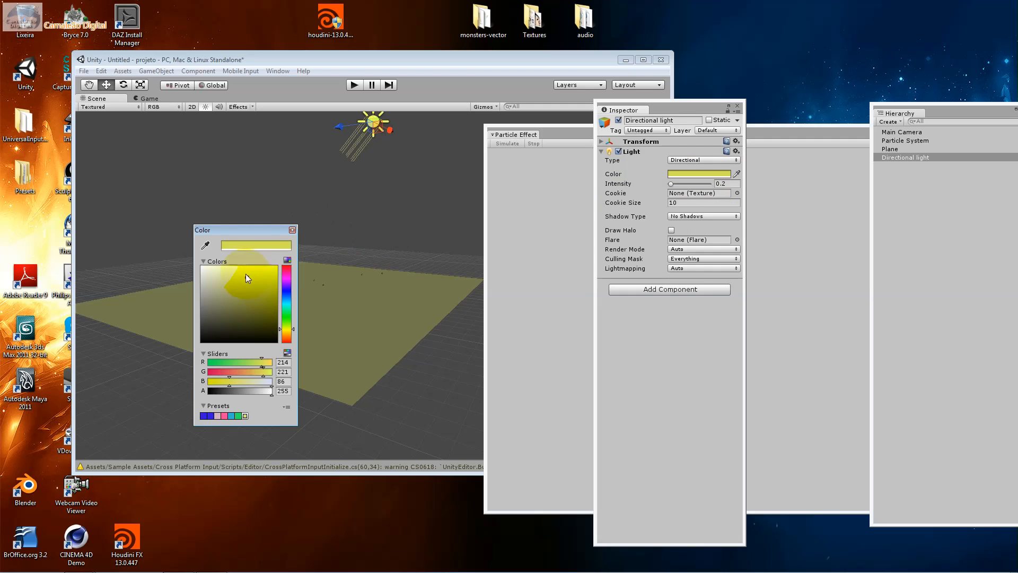
left_click(227, 275)
left_click(292, 230)
View the light's Shadow Type options without changing them and run the scene to check the lighting
left_click(678, 217)
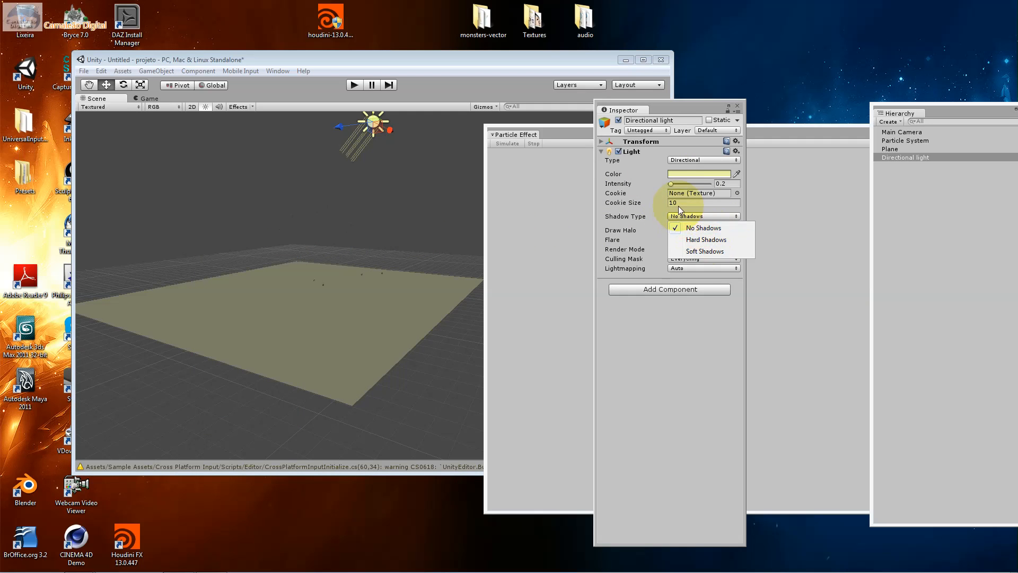
left_click(682, 202)
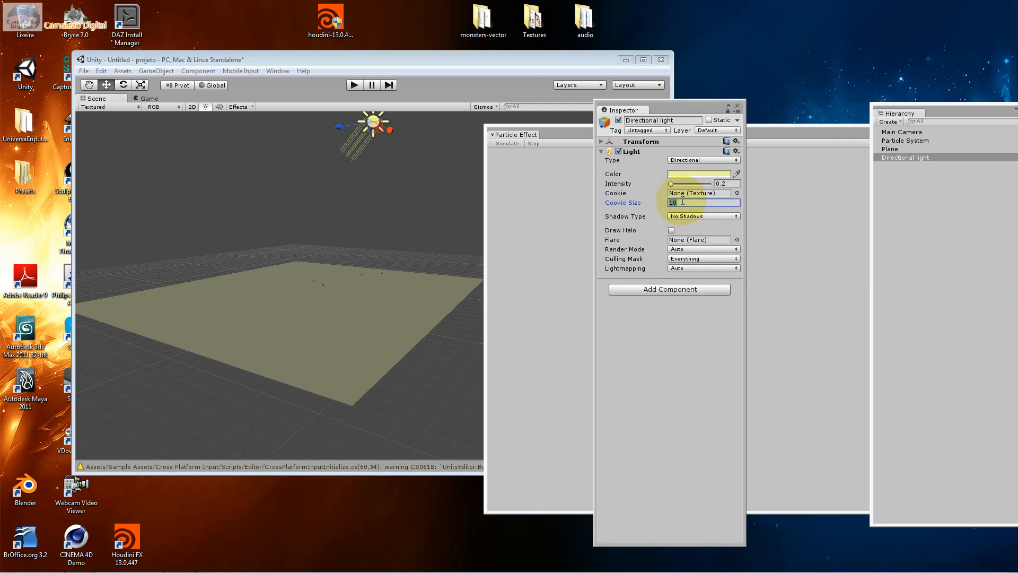
left_click(355, 85)
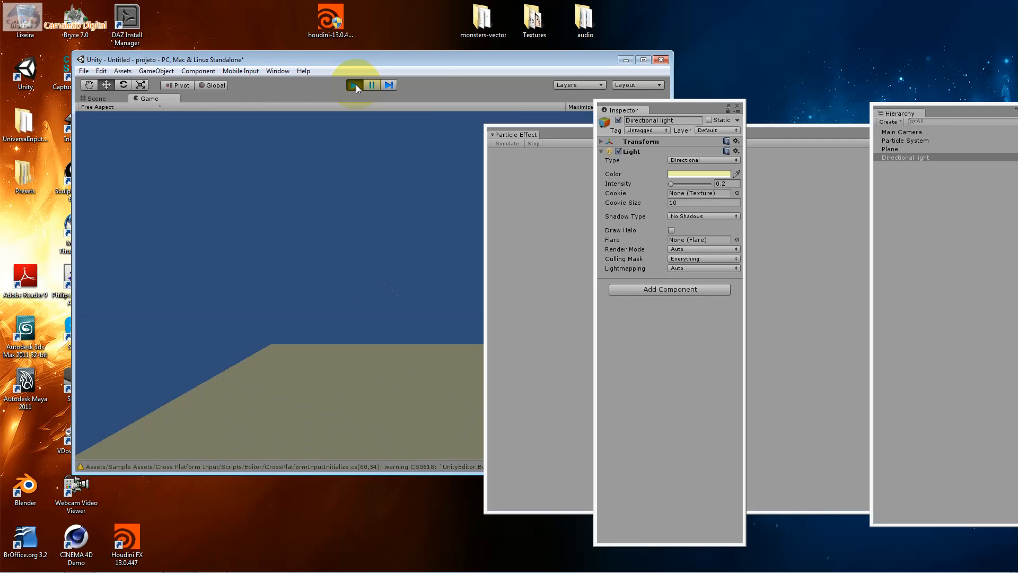
Check the lit snow scene in the running game view, then stop play mode
left_click_drag(348, 62, 257, 59)
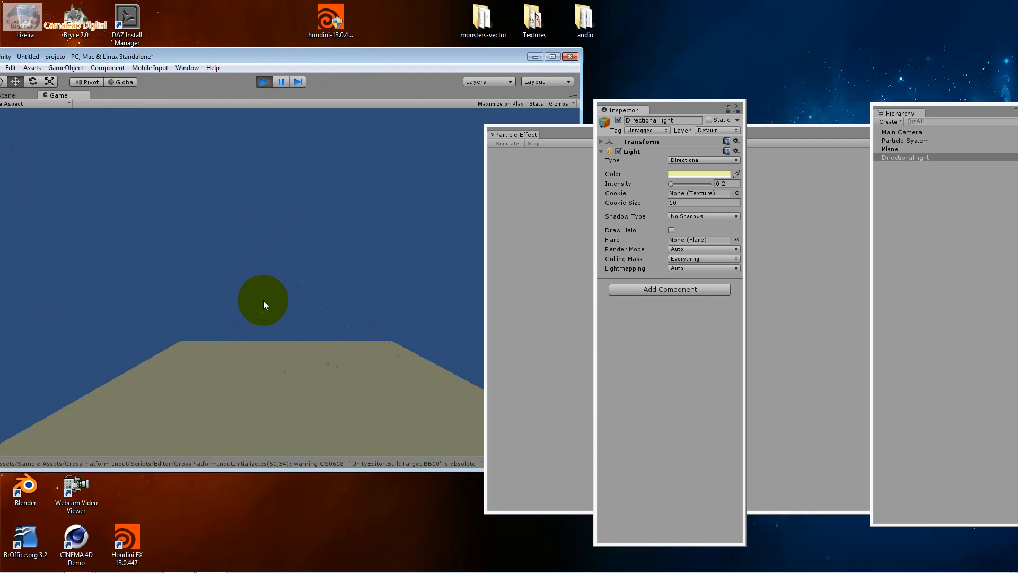
left_click(263, 81)
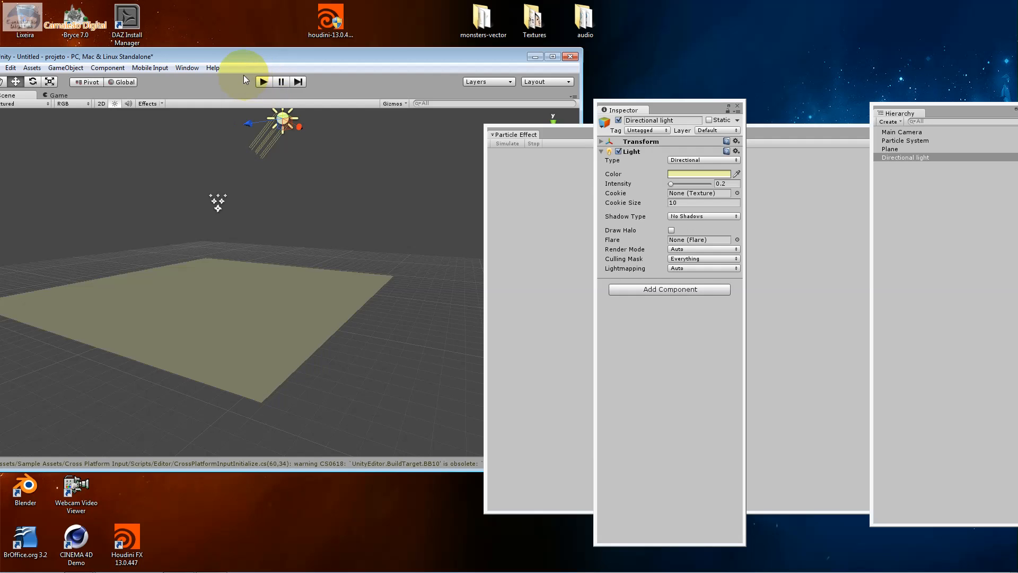
left_click_drag(368, 60, 492, 71)
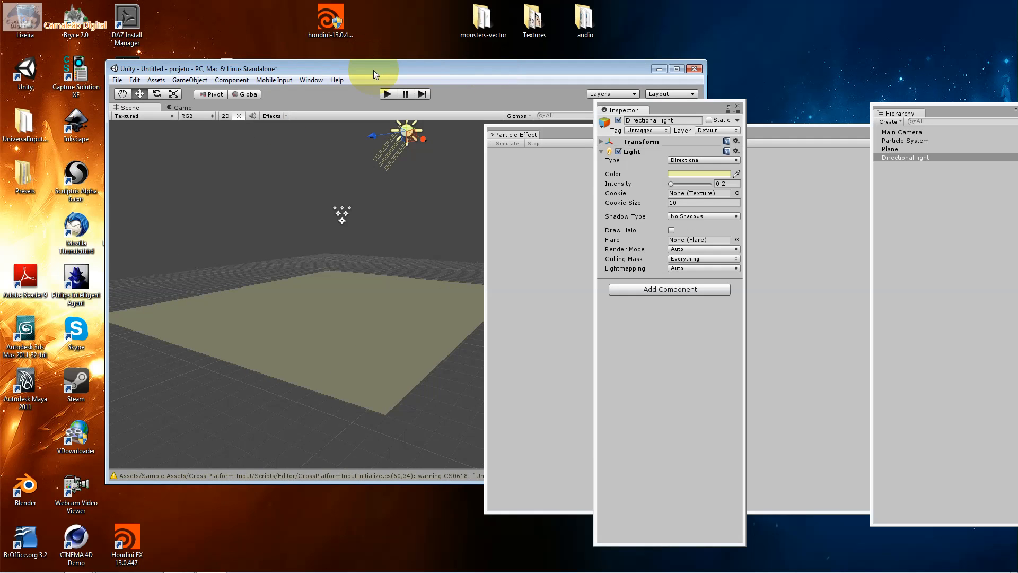
Show the project assets and open the Snow scene from Water FX Pack's Demo Scenes folder, discarding the untitled scene's changes
left_click(314, 80)
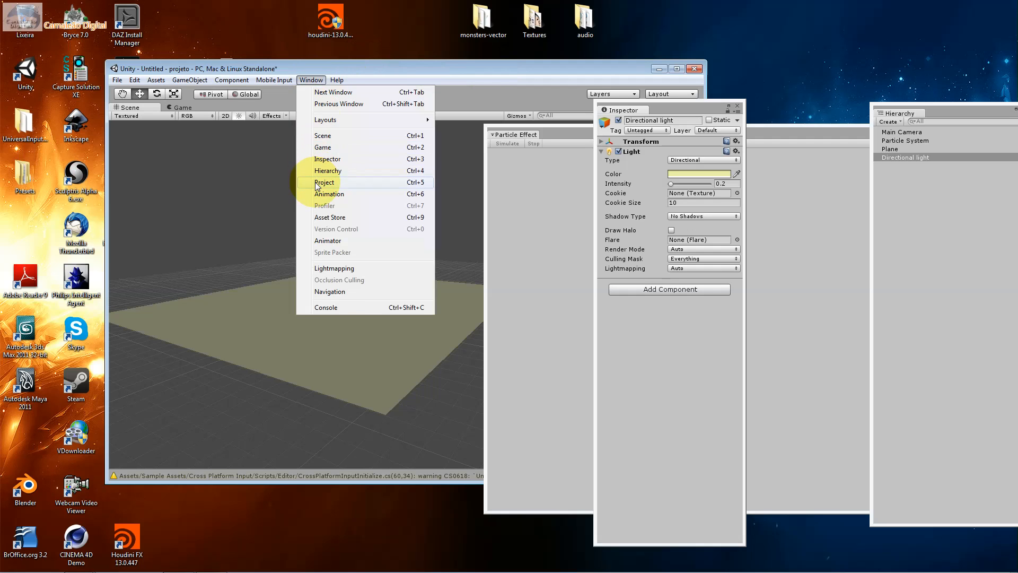
left_click(321, 182)
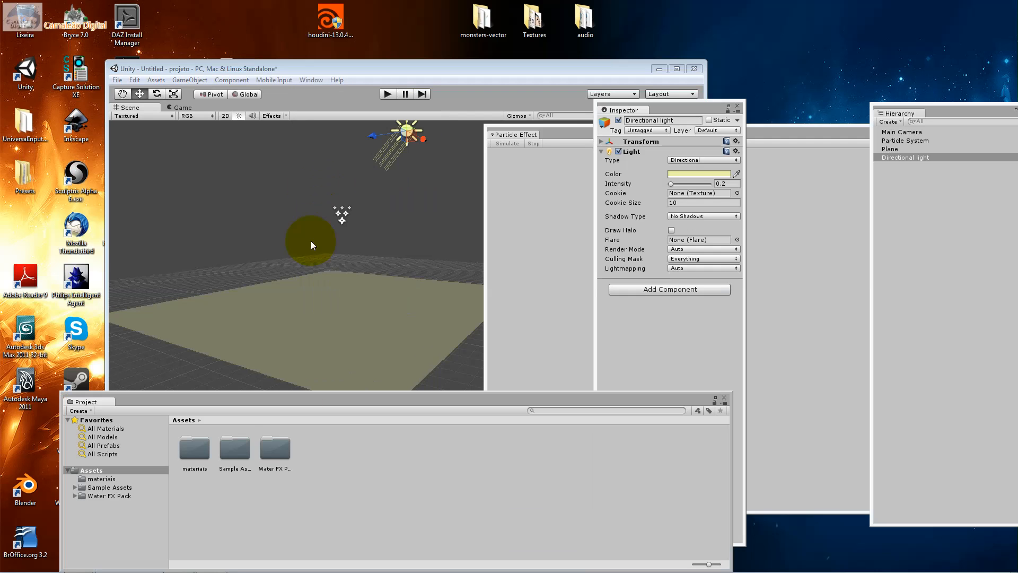
double_click(247, 454)
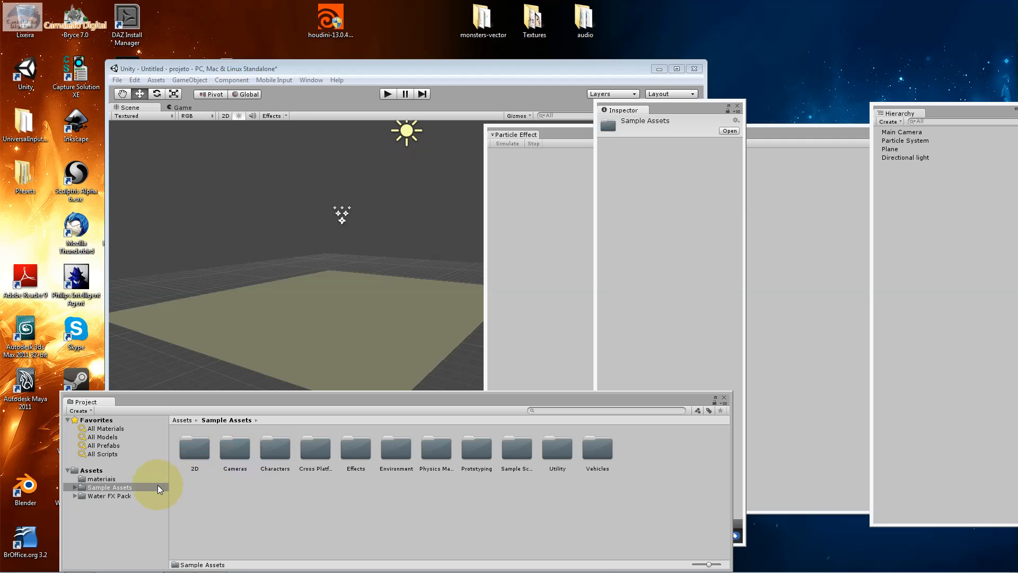
left_click(135, 494)
double_click(192, 452)
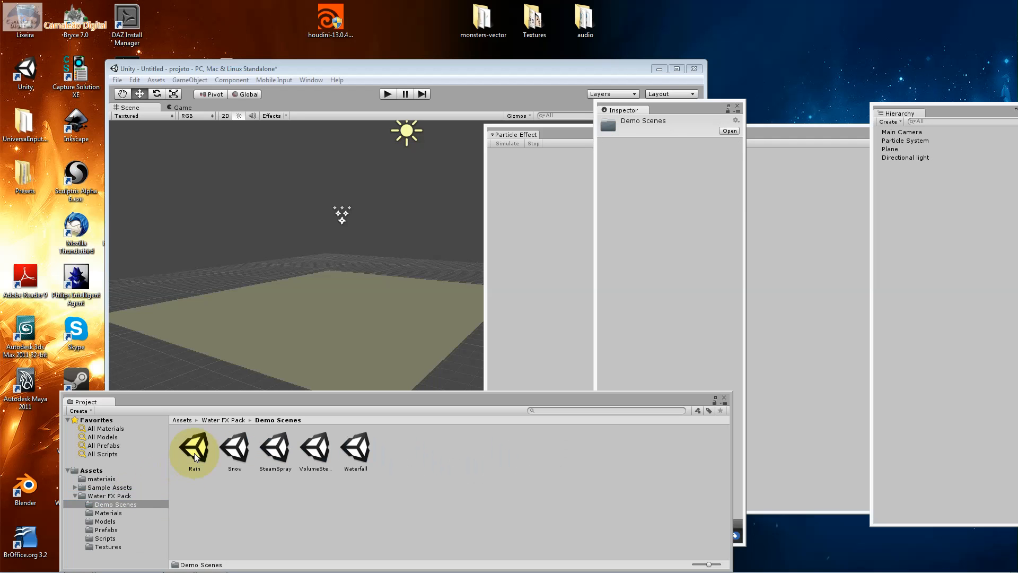
double_click(229, 455)
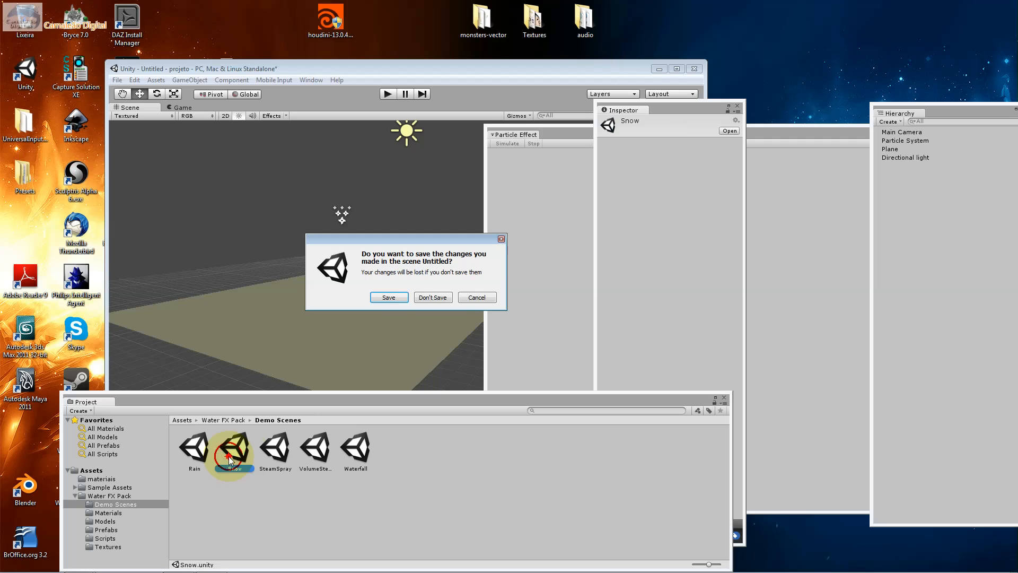
left_click(447, 301)
Run the Snow demo scene to examine its snowfall effect, and stop play mode
left_click(388, 94)
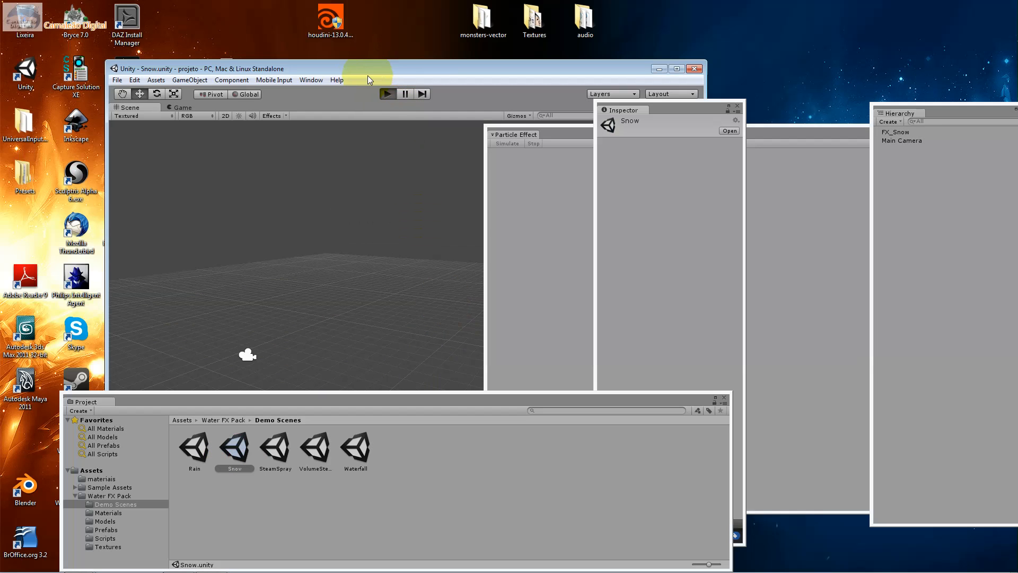
left_click_drag(366, 68, 223, 52)
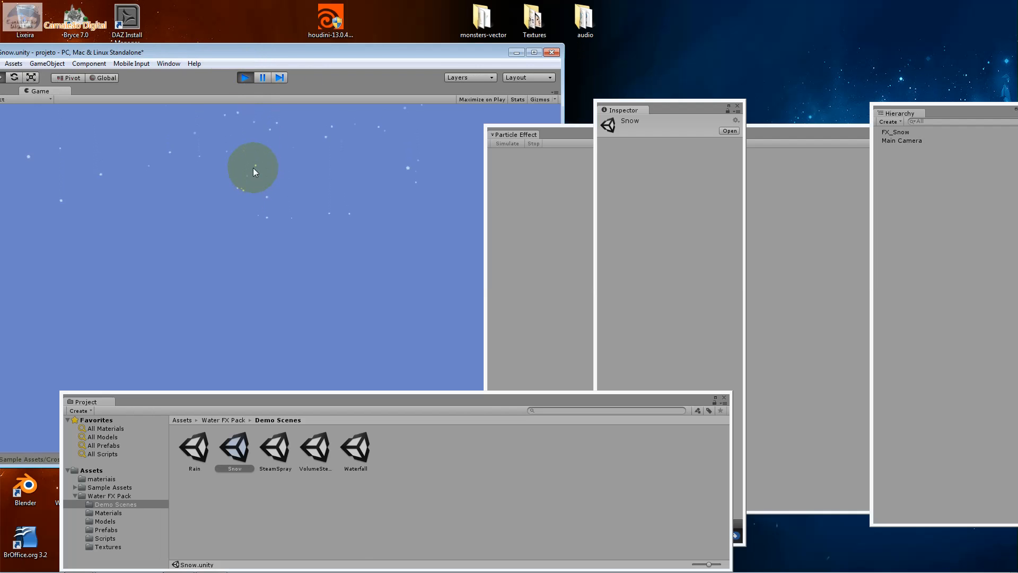
left_click(248, 78)
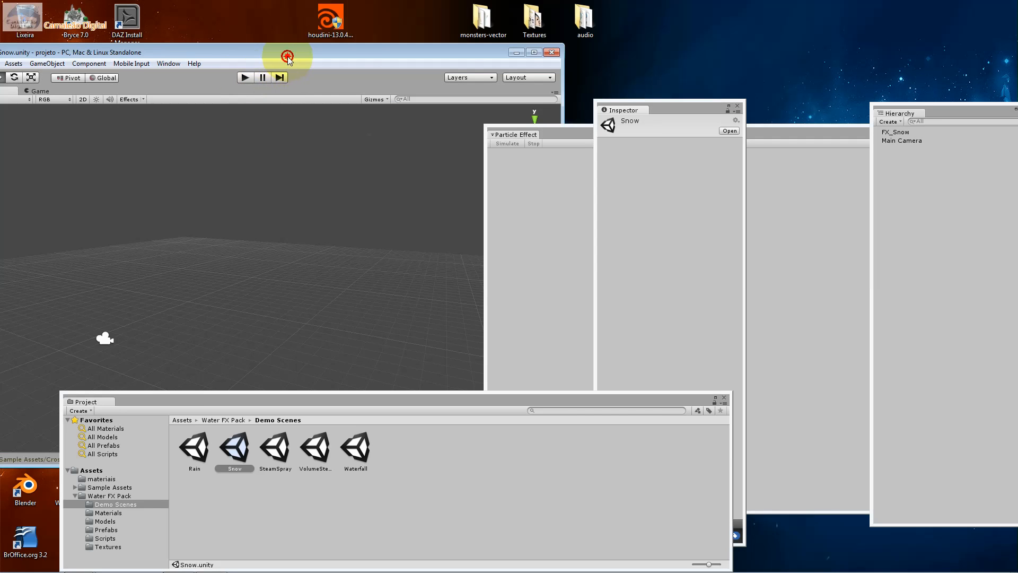